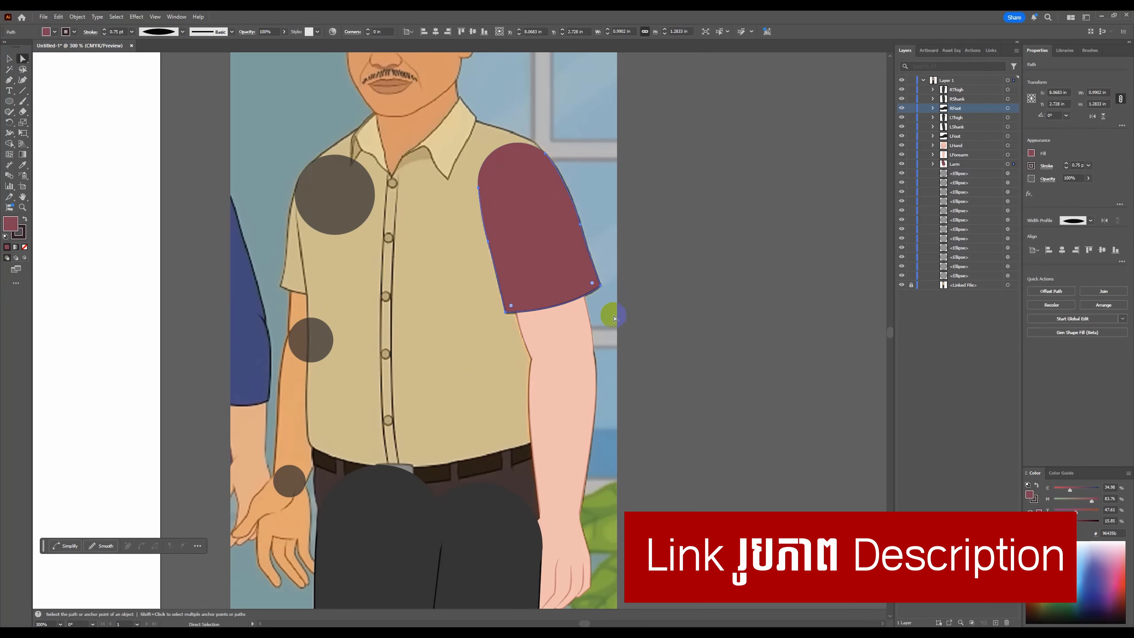
# Duplicate the upper arm, forearm and hand groups together onto the character's opposite shoulder.
pyautogui.click(694, 320)
pyautogui.press('v')
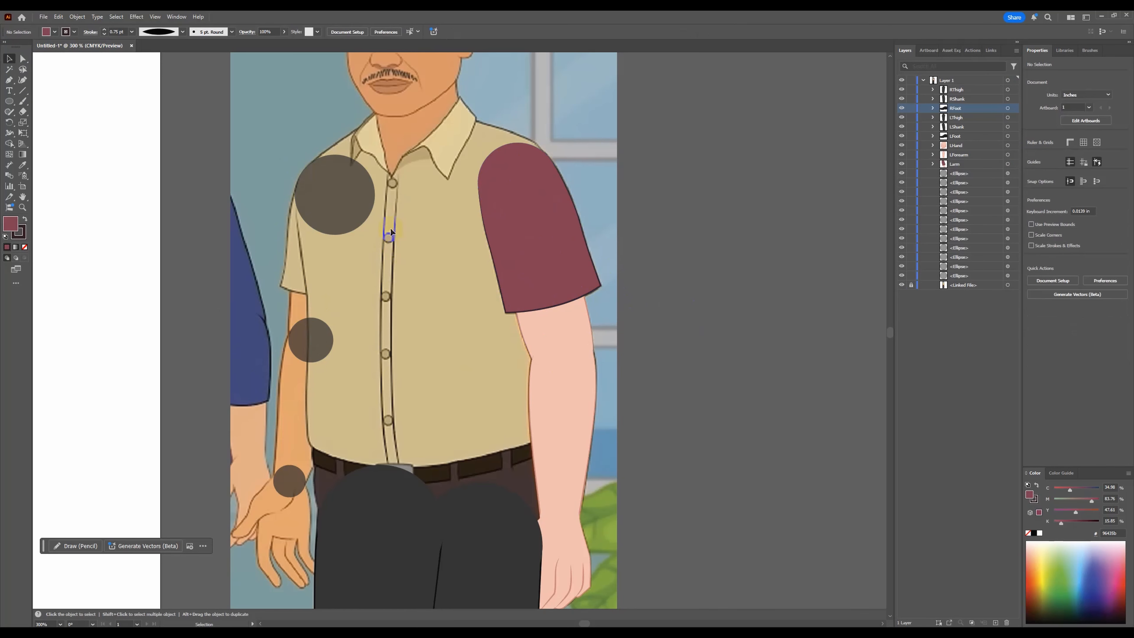
pyautogui.click(541, 252)
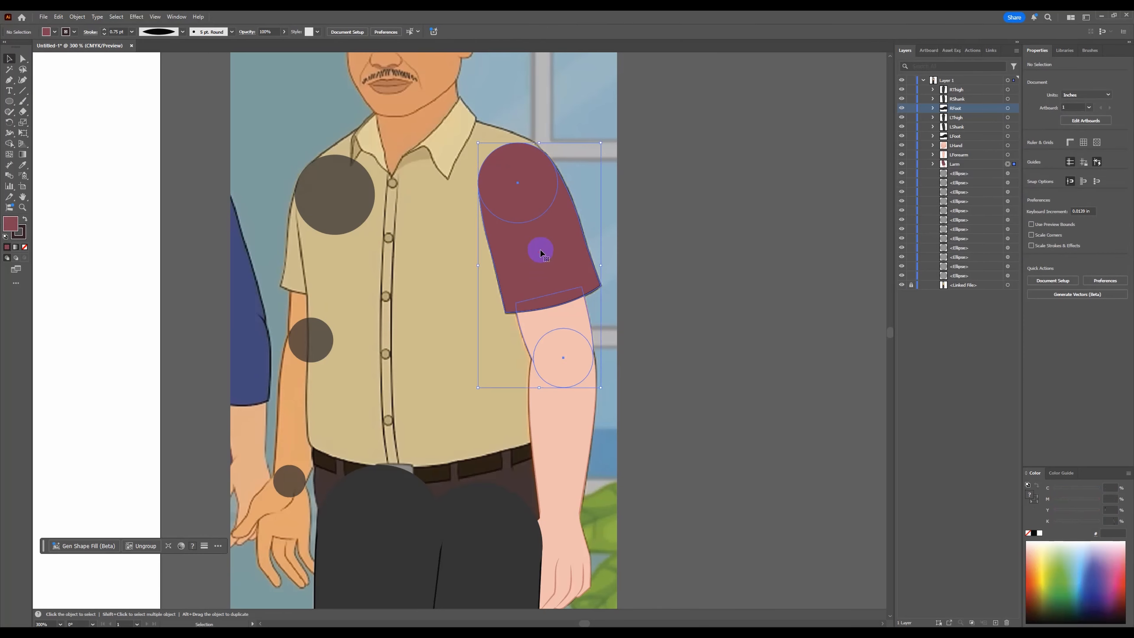
pyautogui.keyDown('shift'); pyautogui.click(561, 425); pyautogui.keyUp('shift')
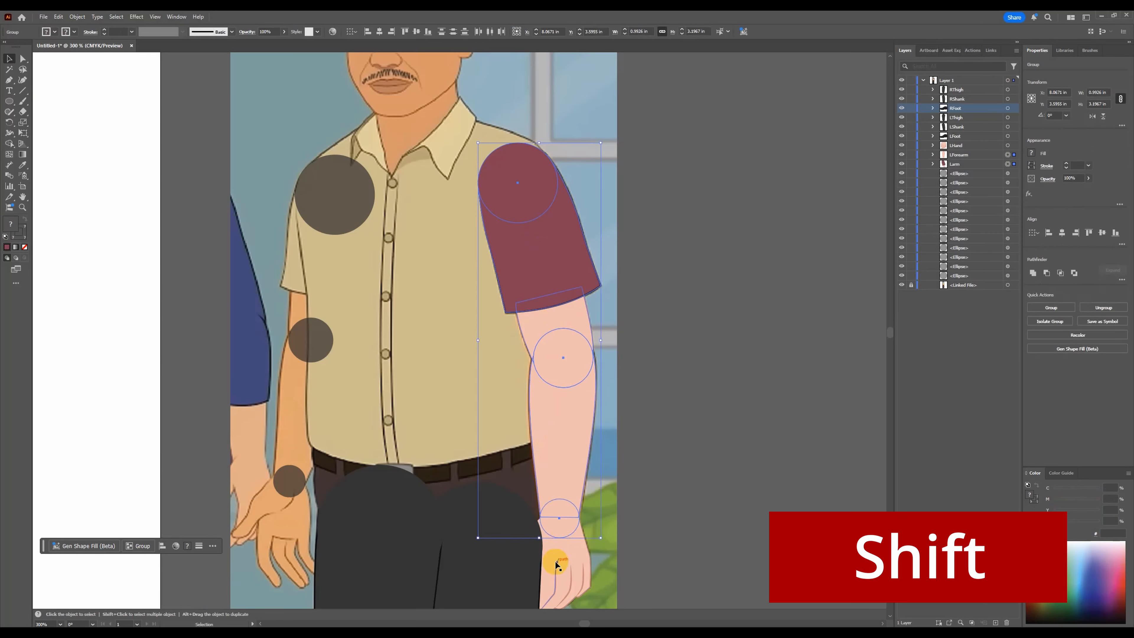
pyautogui.keyDown('shift'); pyautogui.click(567, 555); pyautogui.keyUp('shift')
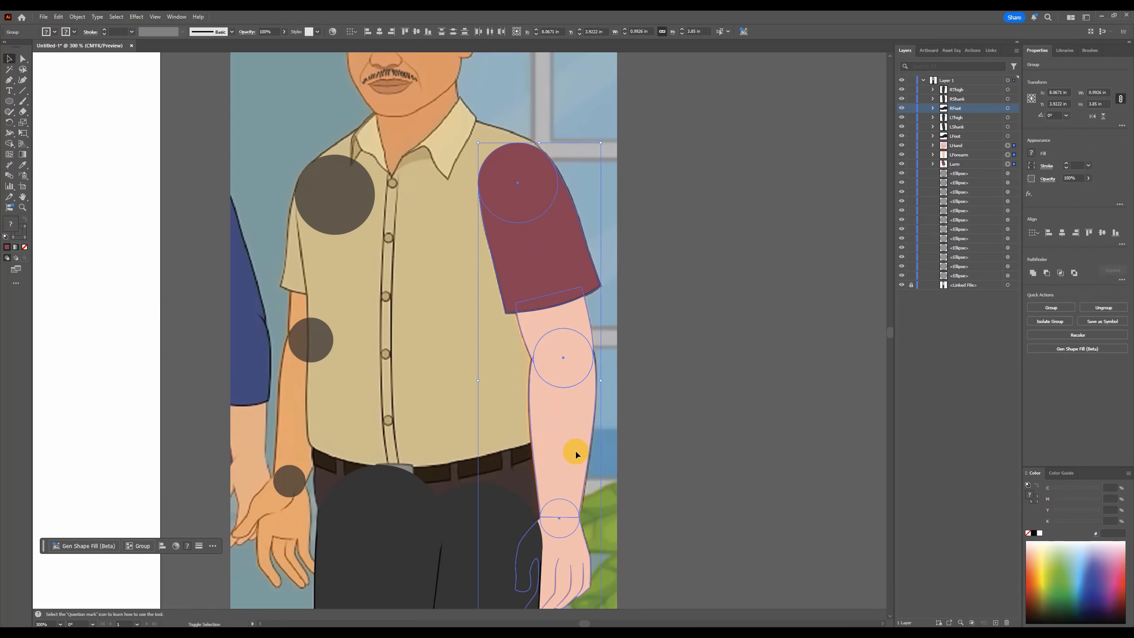
pyautogui.press('alt')
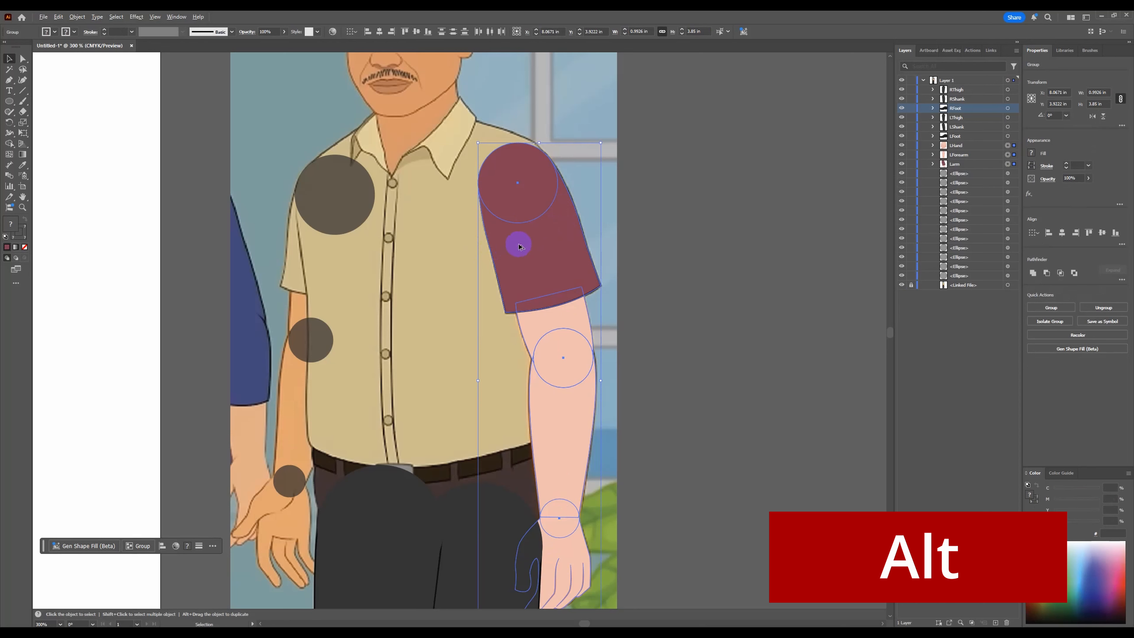
pyautogui.moveTo(519, 246); pyautogui.dragTo(329, 254)
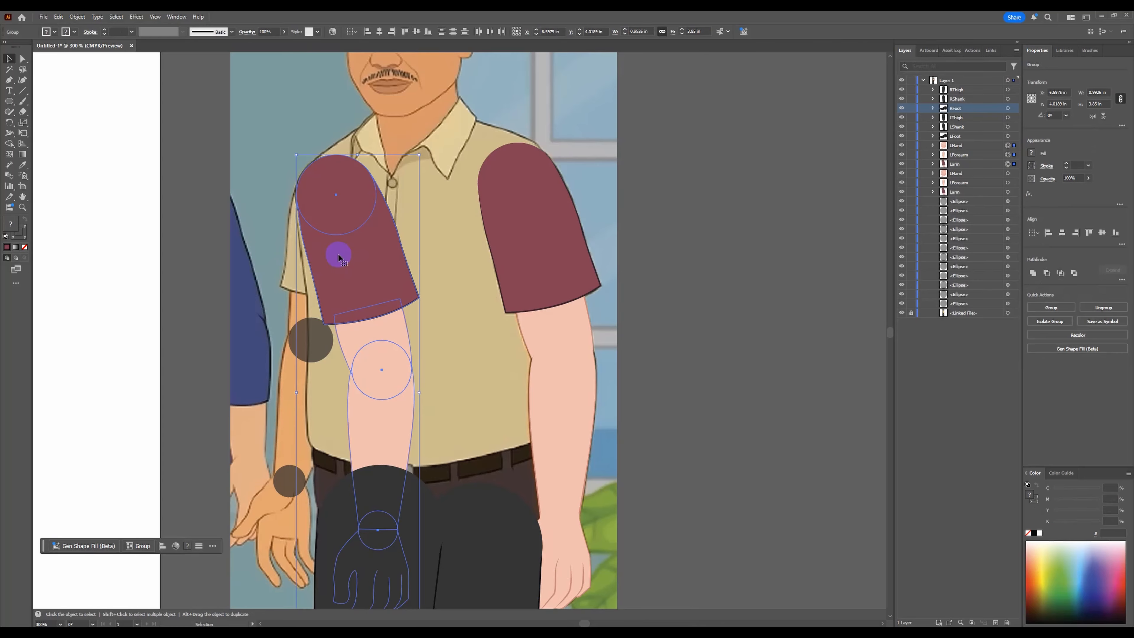
# In outline view, rotate the copied arm about 20° clockwise and move its shoulder circle onto the reference shoulder circle.
pyautogui.hotkey('ctrl', 'y')
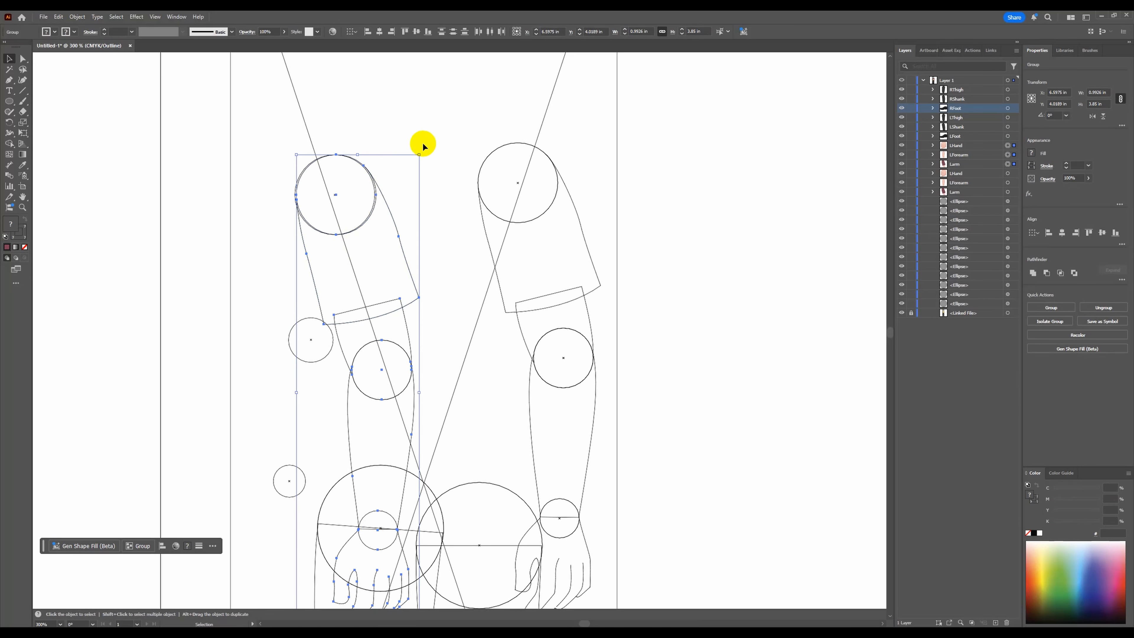
pyautogui.moveTo(423, 151); pyautogui.dragTo(481, 215)
pyautogui.scroll(3, 362, 195)
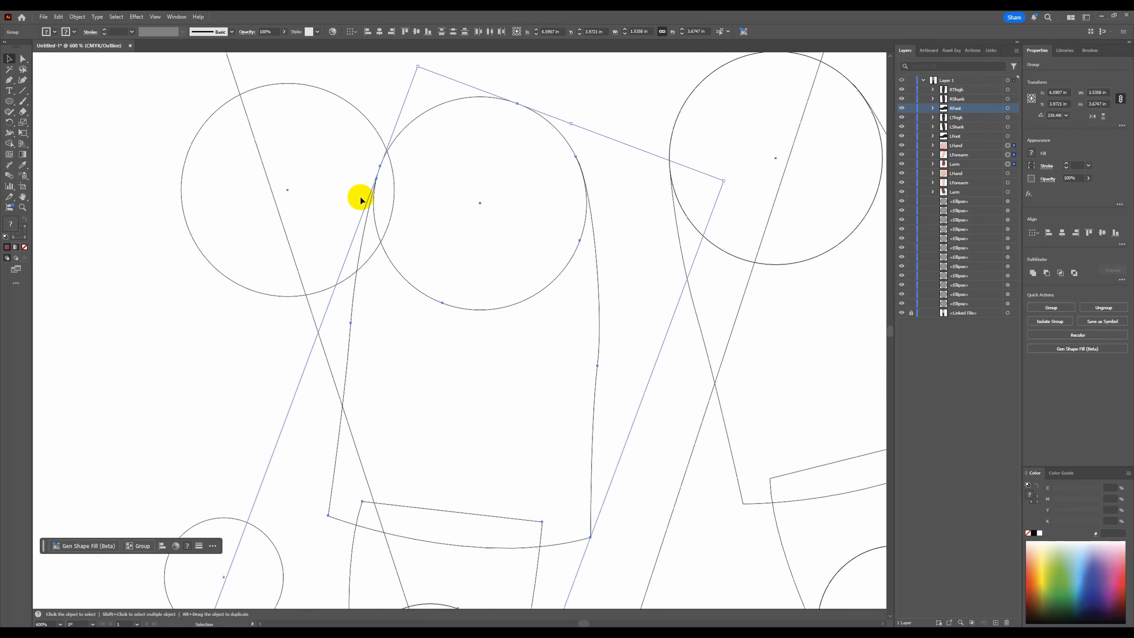
pyautogui.moveTo(353, 295); pyautogui.dragTo(160, 278)
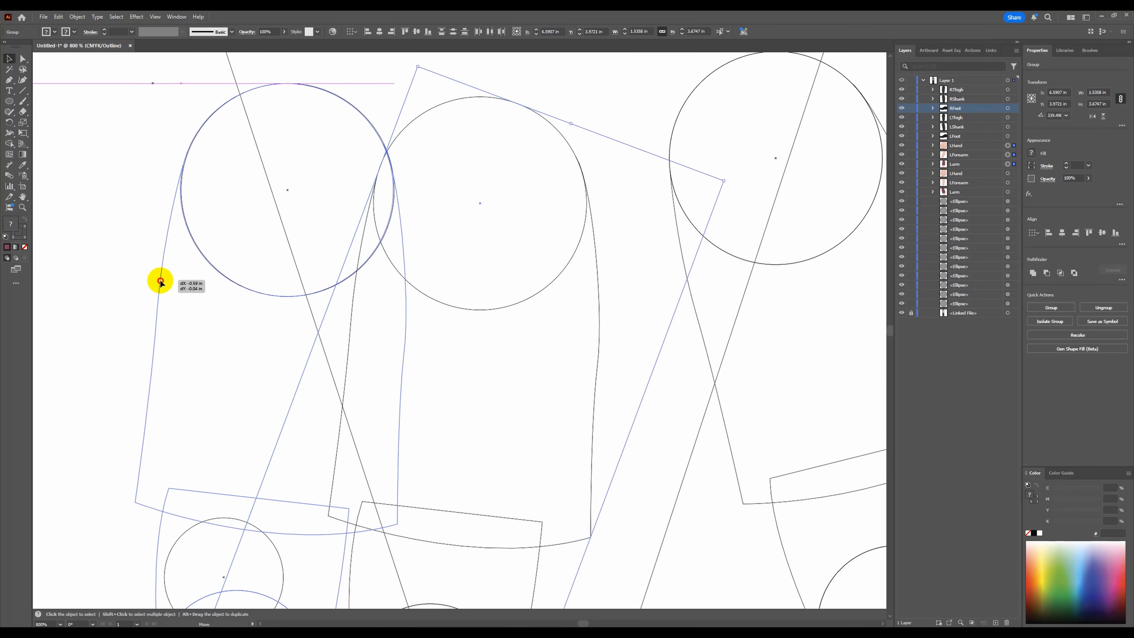
# Fine-tune the copied arm's position so its shoulder circle lines up closely with the reference circle.
pyautogui.scroll(1, 245, 142)
pyautogui.scroll(2, 245, 142)
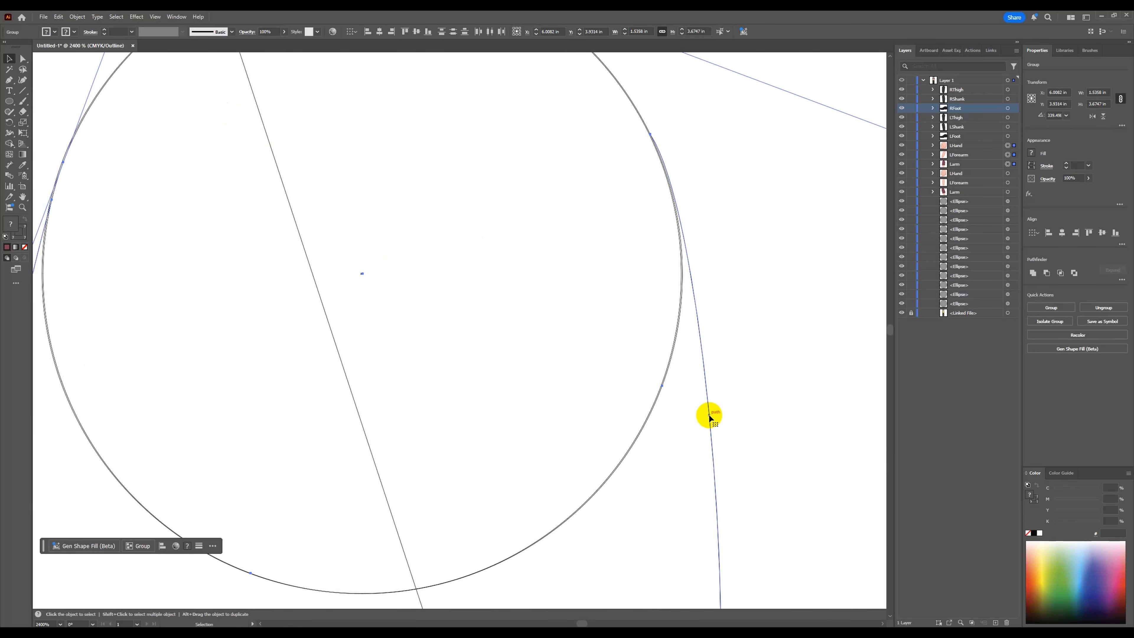
pyautogui.moveTo(708, 415); pyautogui.dragTo(709, 442)
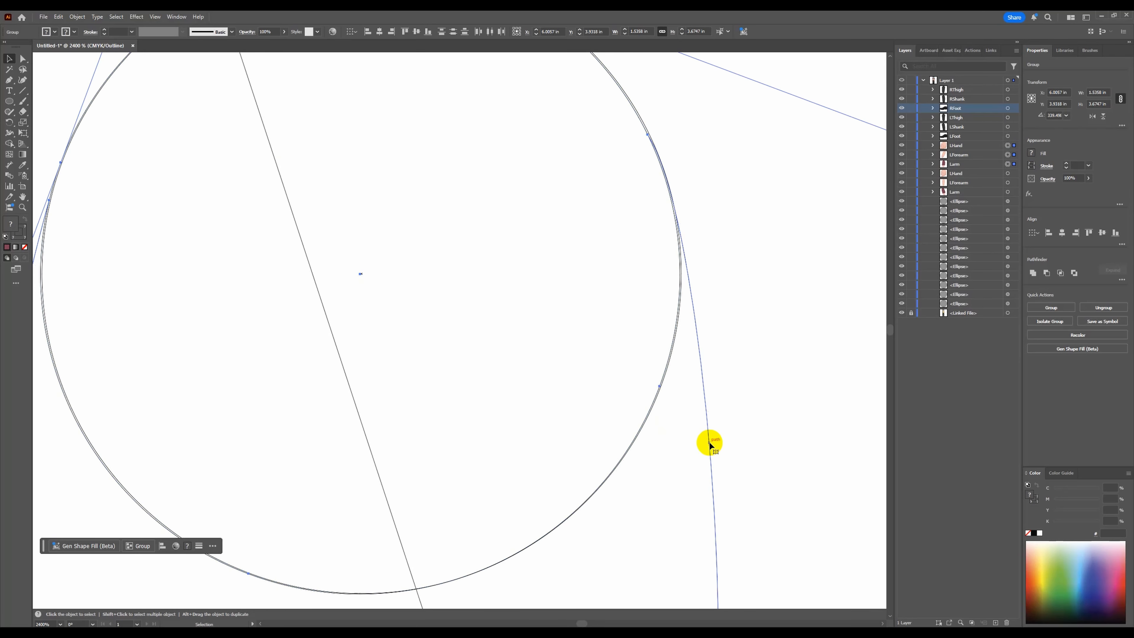
pyautogui.scroll(-4, 708, 441)
pyautogui.scroll(8, 559, 235)
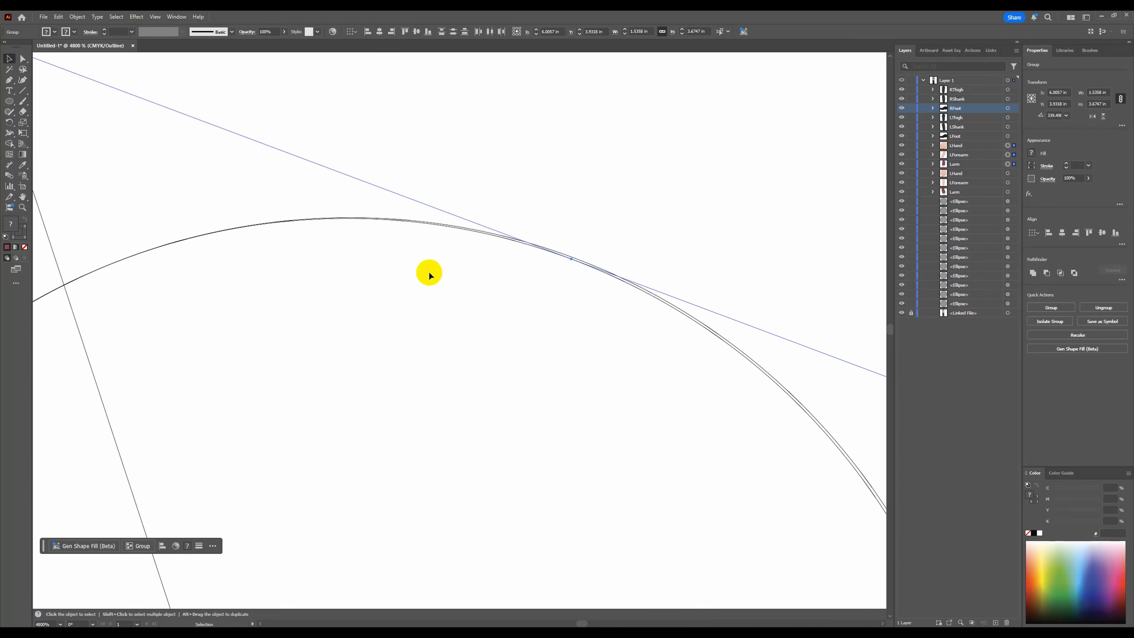
pyautogui.scroll(-2, 388, 303)
pyautogui.scroll(2, 714, 567)
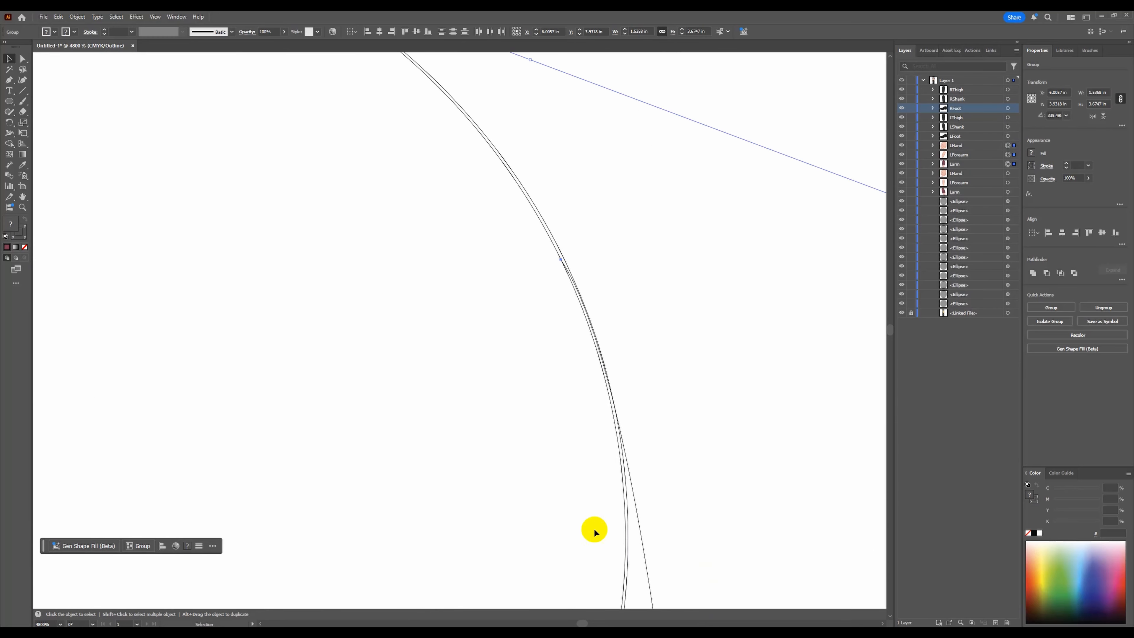
pyautogui.moveTo(637, 513); pyautogui.dragTo(190, 265)
pyautogui.scroll(-4, 473, 223)
pyautogui.scroll(4, 253, 246)
pyautogui.scroll(-4, 190, 266)
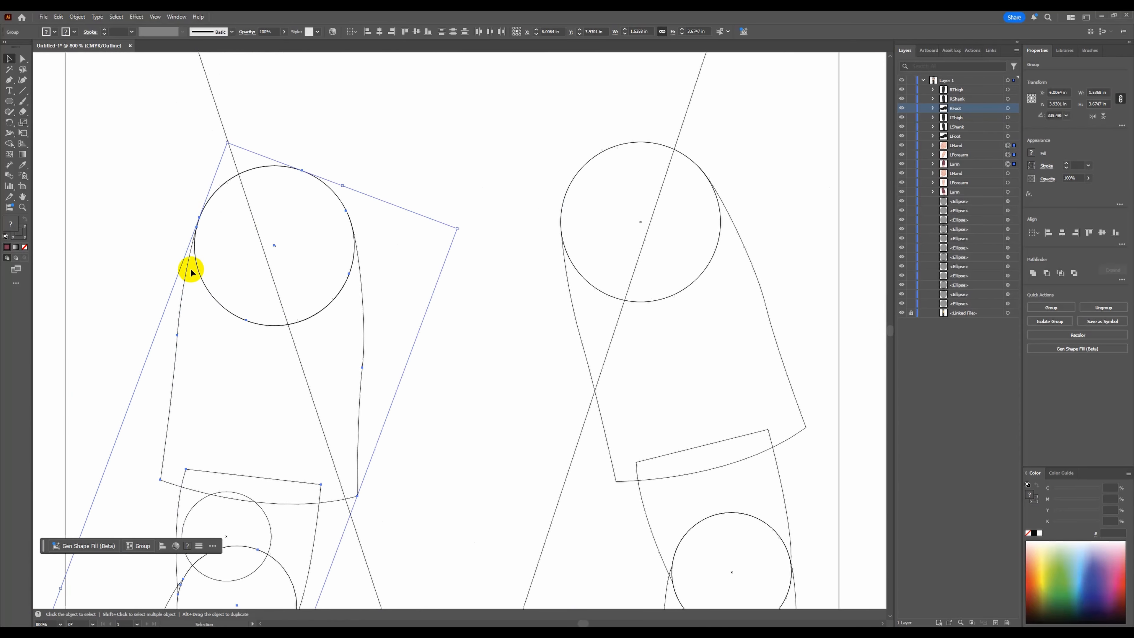
pyautogui.scroll(2, 294, 174)
pyautogui.scroll(2, 294, 231)
pyautogui.scroll(-2, 394, 191)
pyautogui.scroll(-6, 393, 191)
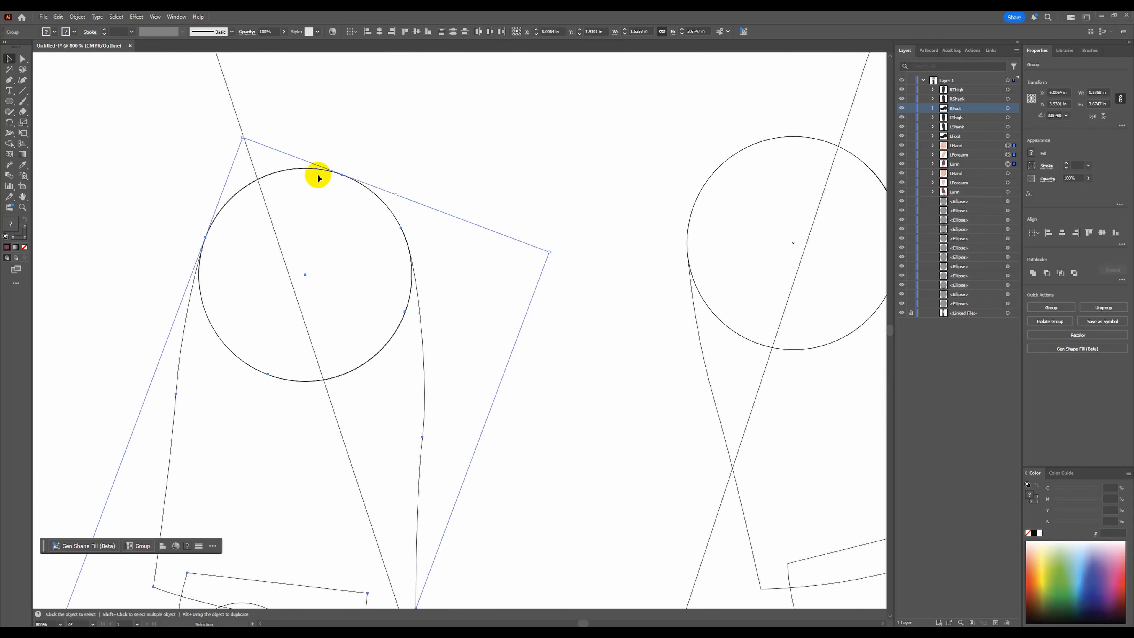
# Deselect the copied arm and return the artwork to the full-colour preview.
pyautogui.hotkey('ctrl', 'shift', 'a')
pyautogui.hotkey('ctrl', 'y')
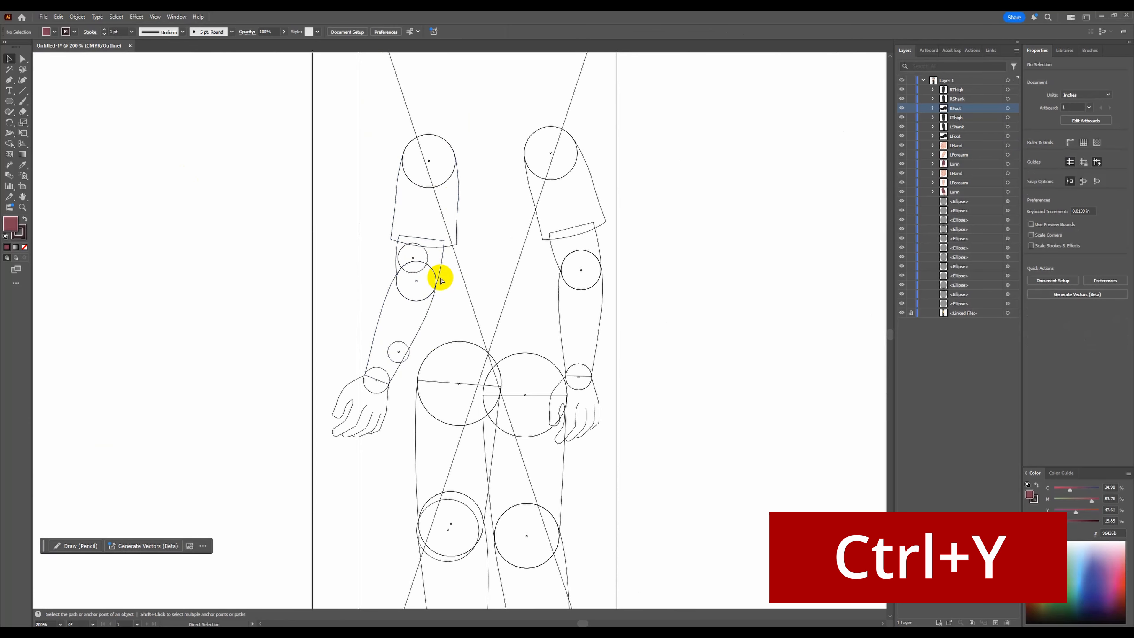
pyautogui.hotkey('ctrl', 'y')
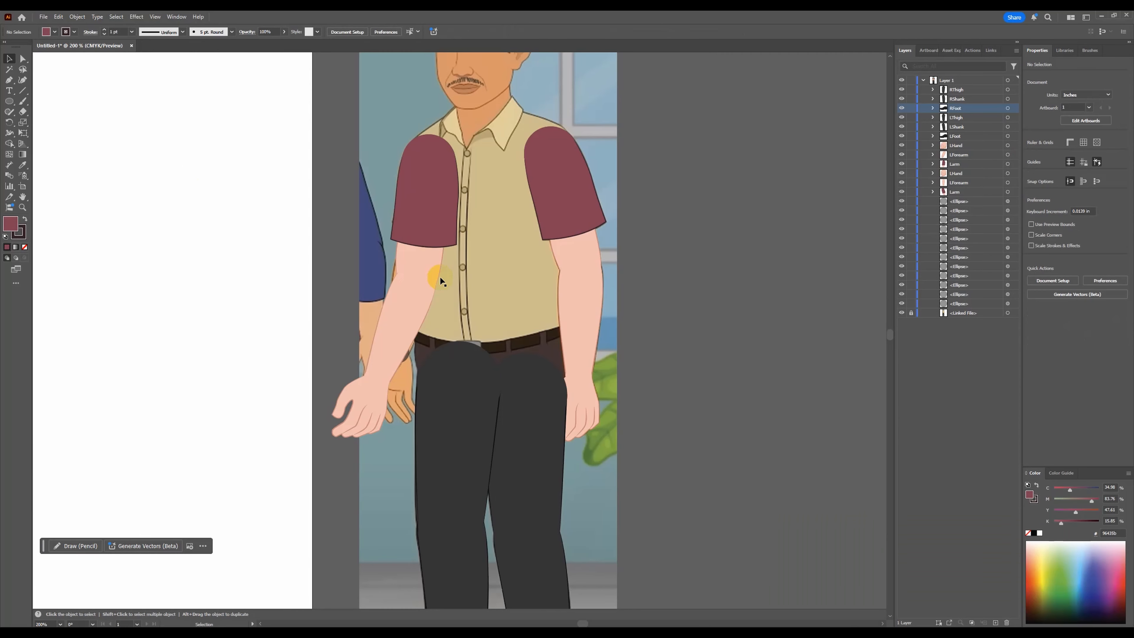
pyautogui.scroll(2, 440, 277)
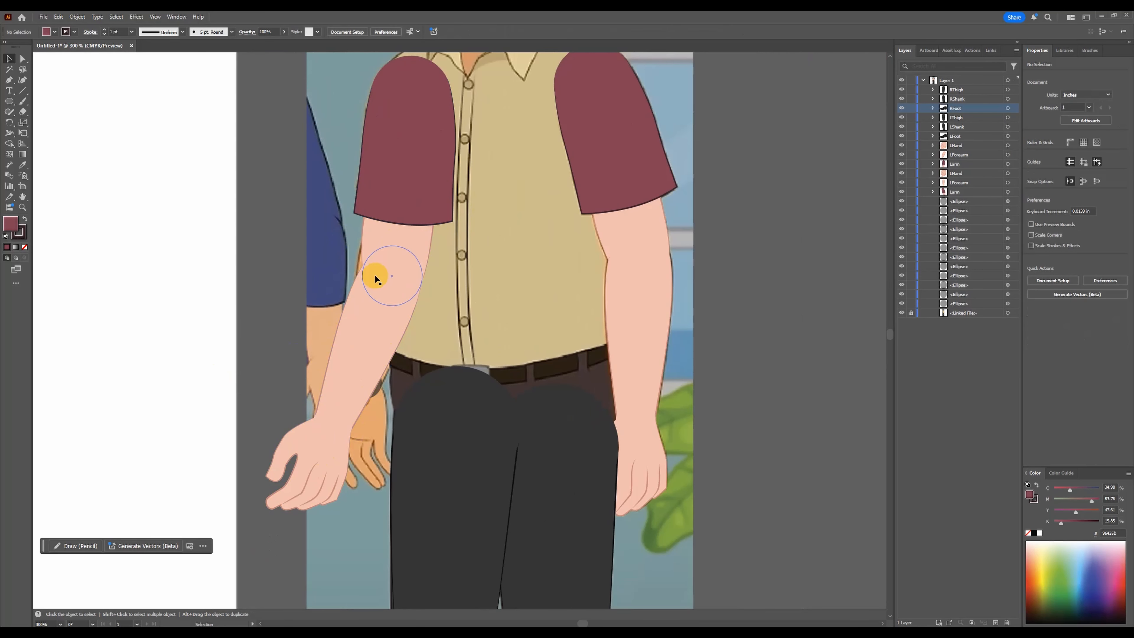
pyautogui.scroll(-2, 401, 215)
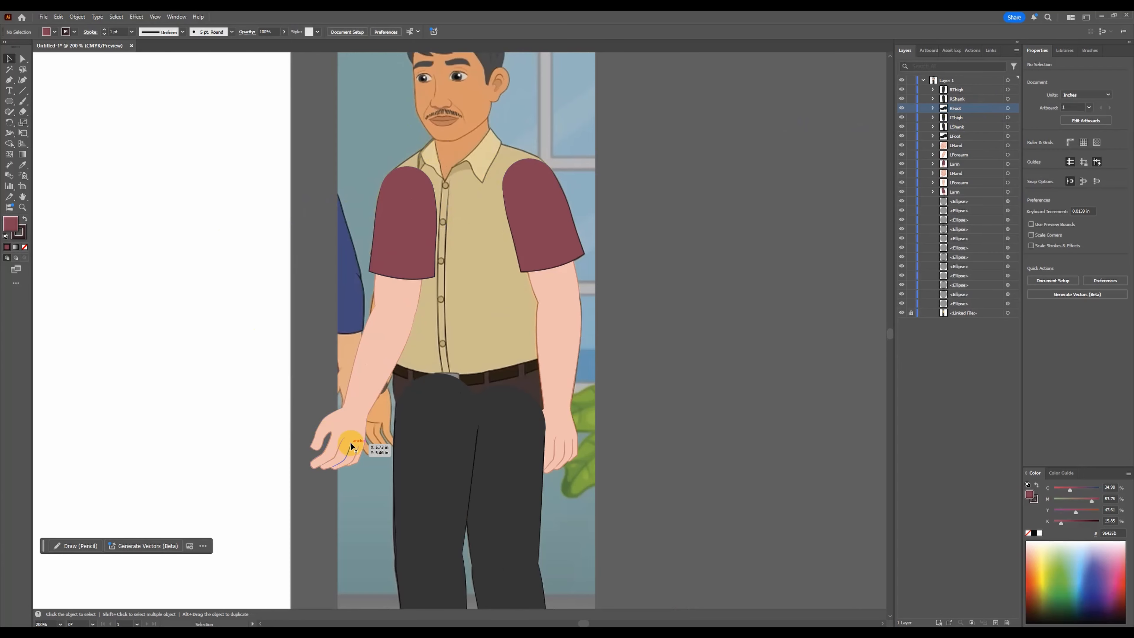
# Delete the copied hand and hide the copied forearm to uncover the reference hand.
pyautogui.scroll(2, 351, 445)
pyautogui.click(331, 424)
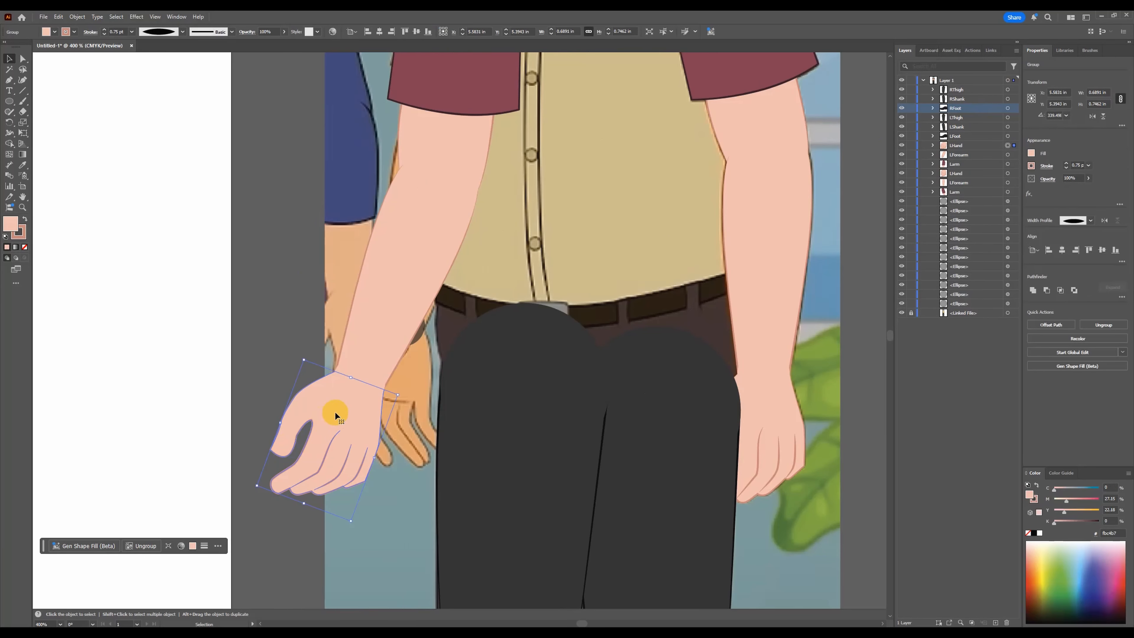
pyautogui.press('Delete')
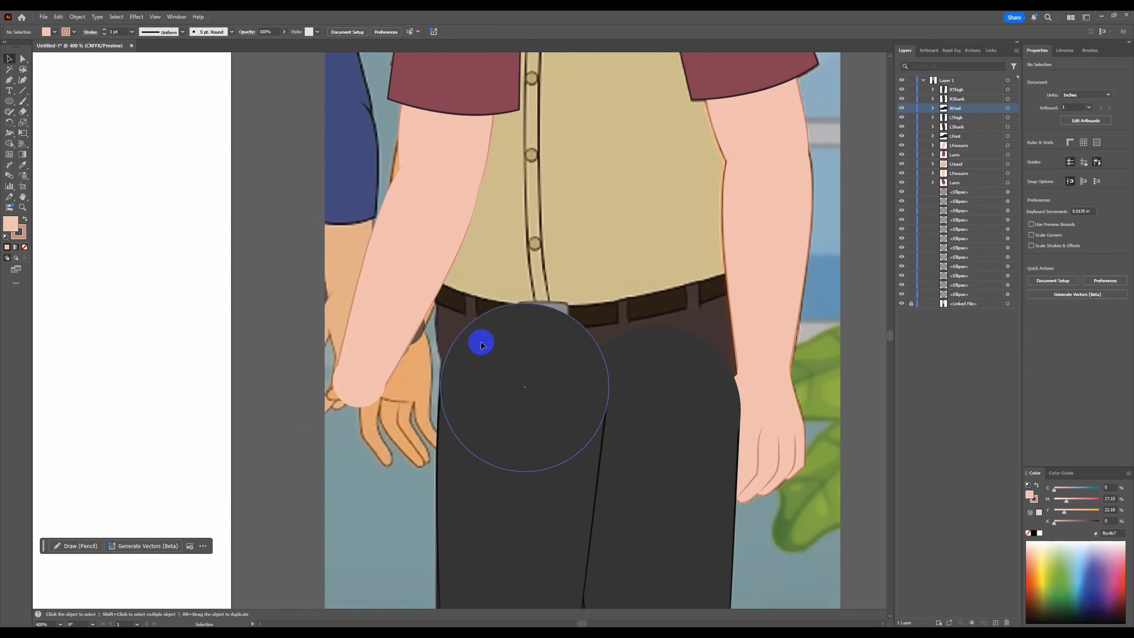
pyautogui.click(423, 290)
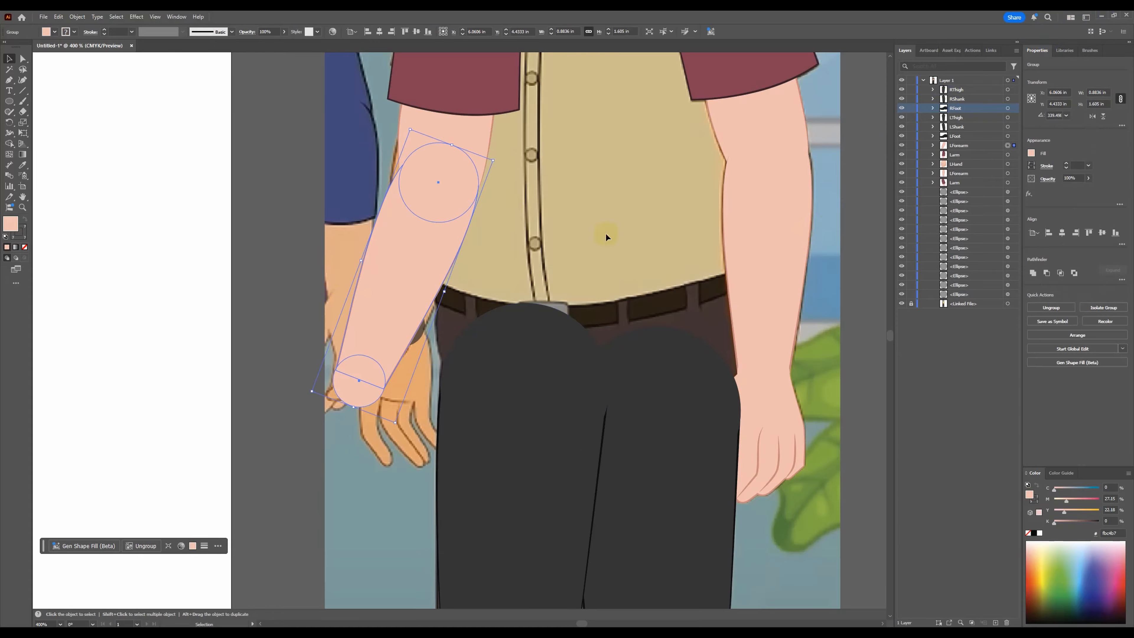
pyautogui.click(902, 146)
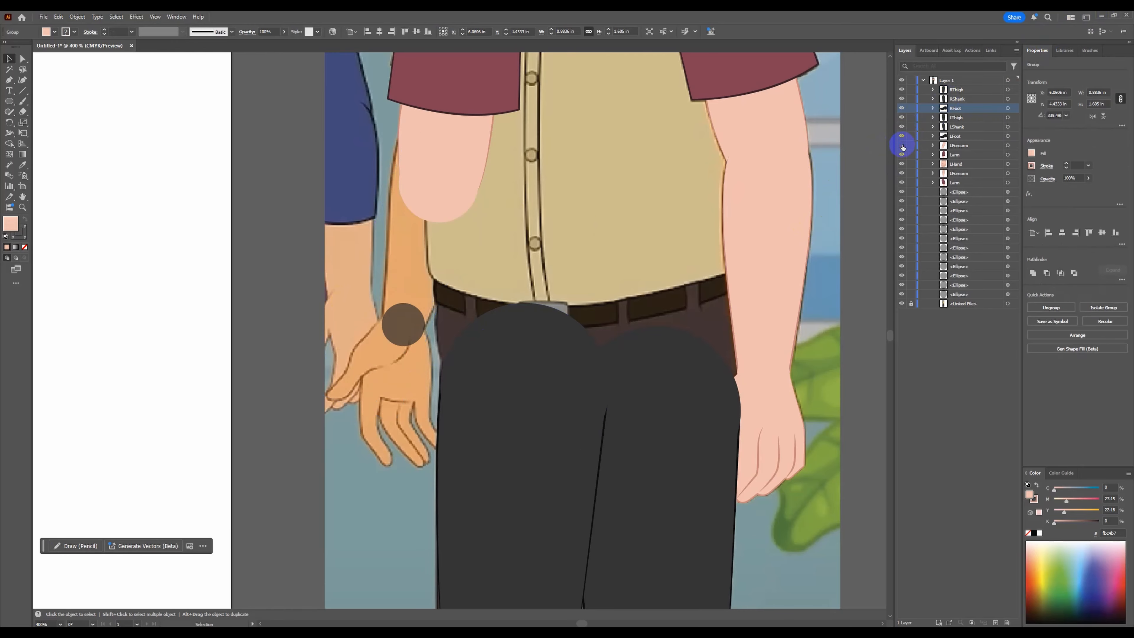
# Trace the reference hand's thumb with the Pen tool, from the wrist circle around the tip to the thumb's base.
pyautogui.scroll(3, 422, 339)
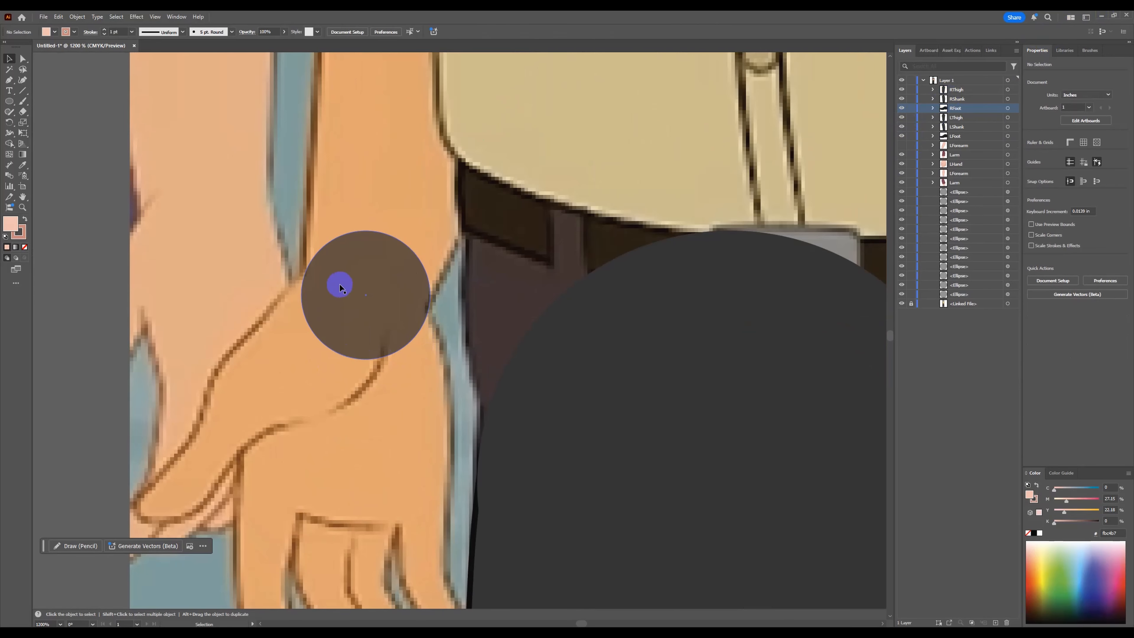
pyautogui.scroll(-2, 339, 308)
pyautogui.keyDown('alt'); pyautogui.scroll(-3, 280, 344); pyautogui.keyUp('alt')
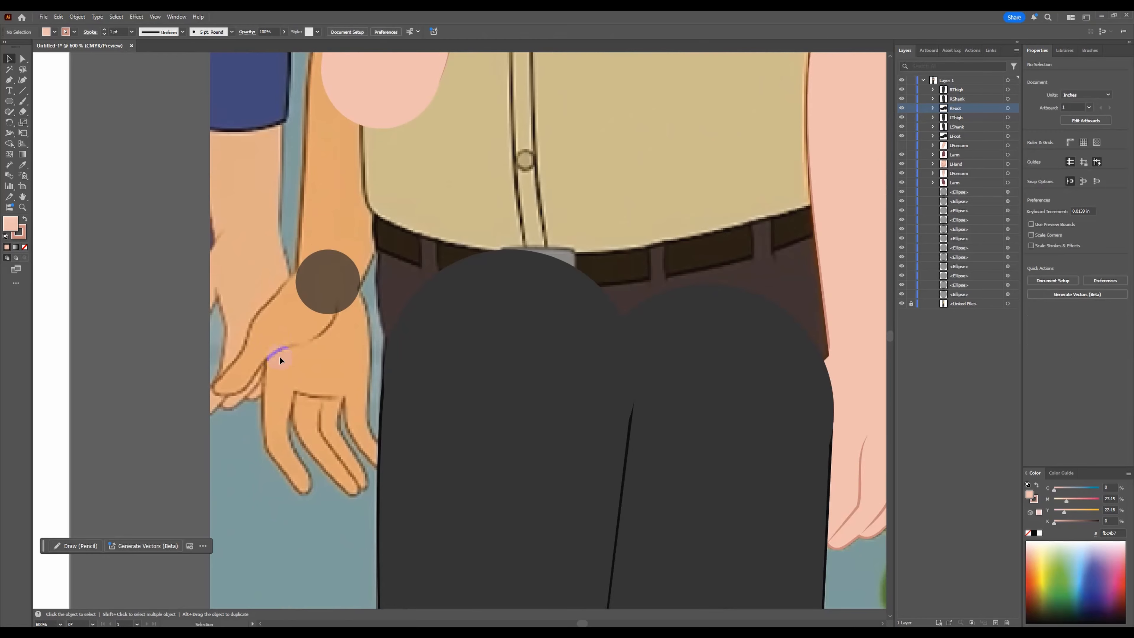
pyautogui.keyDown('alt'); pyautogui.scroll(3, 279, 356); pyautogui.keyUp('alt')
pyautogui.press('p')
pyautogui.click(316, 196)
pyautogui.click(224, 300)
pyautogui.click(200, 367)
pyautogui.click(144, 427)
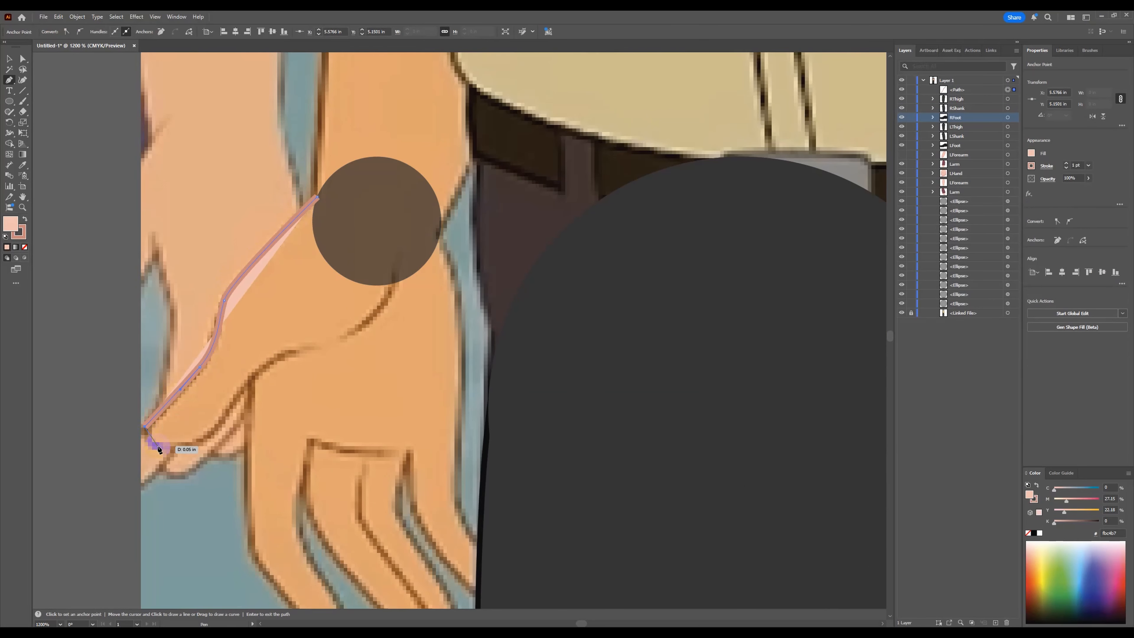
pyautogui.click(160, 447)
pyautogui.click(222, 421)
pyautogui.click(237, 397)
pyautogui.click(253, 375)
# Remove the hand path's fill and continue the outline around the tip of the finger beside the thumb.
pyautogui.press('space')
pyautogui.moveTo(300, 411); pyautogui.dragTo(246, 254)
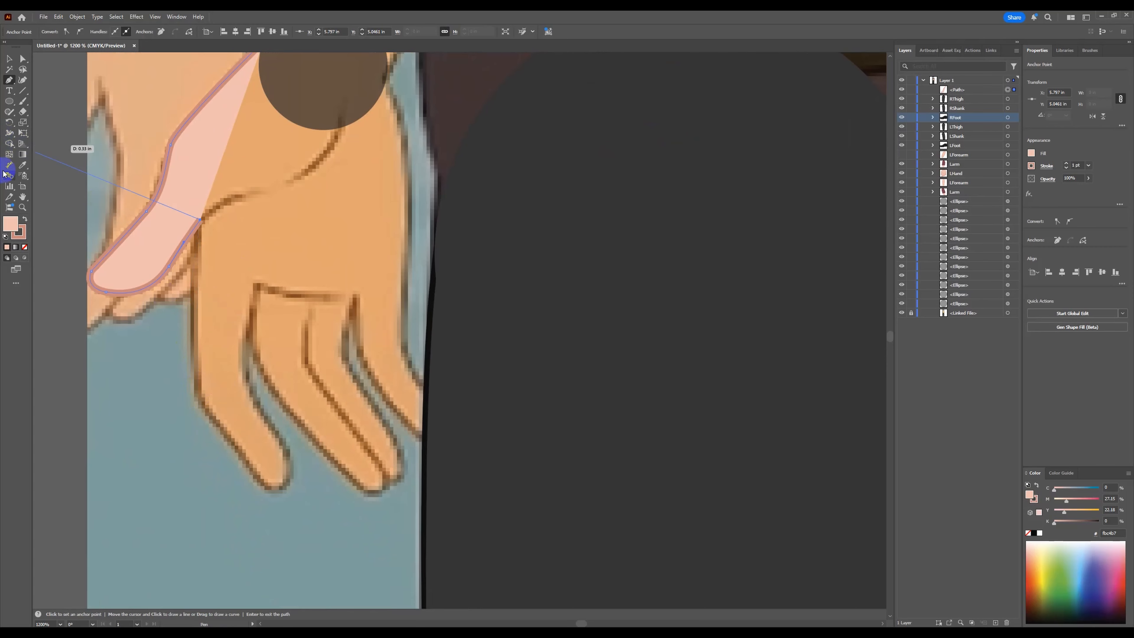
pyautogui.click(25, 247)
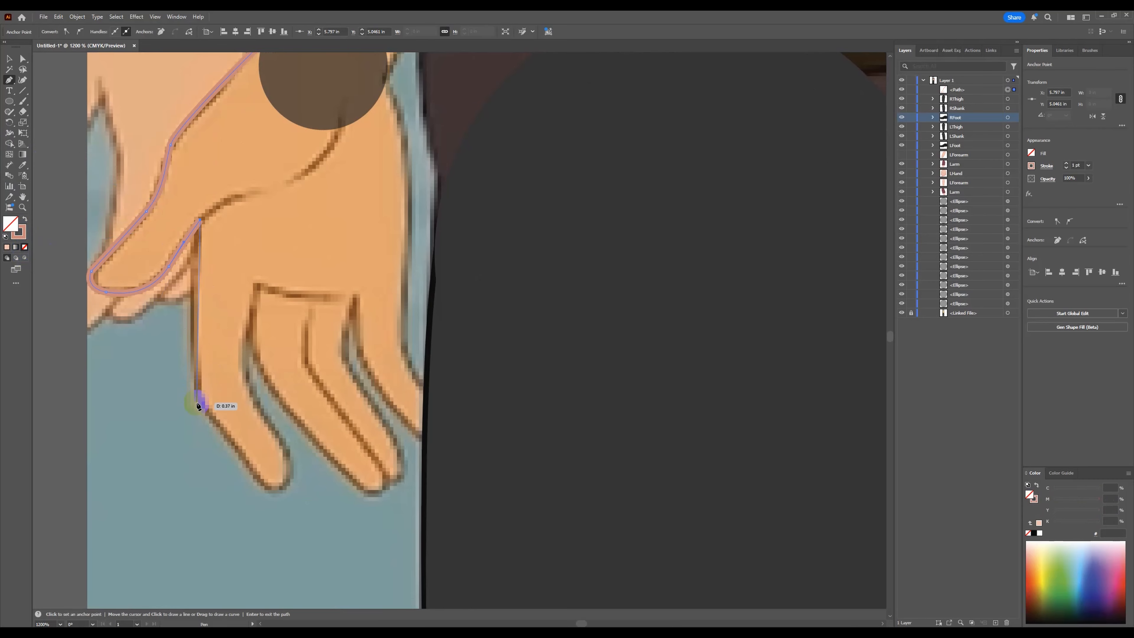
pyautogui.click(197, 392)
pyautogui.click(263, 484)
pyautogui.click(290, 463)
pyautogui.click(285, 437)
pyautogui.click(243, 374)
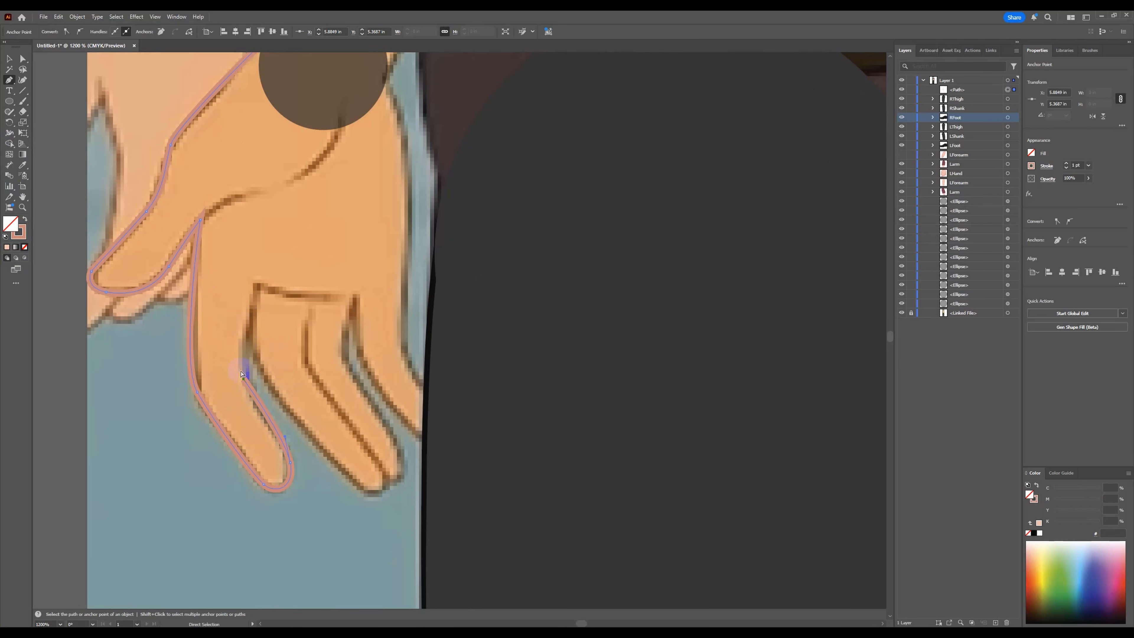
# Continue the hand outline around the two middle fingers and into the gap beside the little finger.
pyautogui.click(249, 322)
pyautogui.click(260, 369)
pyautogui.click(362, 491)
pyautogui.moveTo(388, 478); pyautogui.dragTo(392, 455)
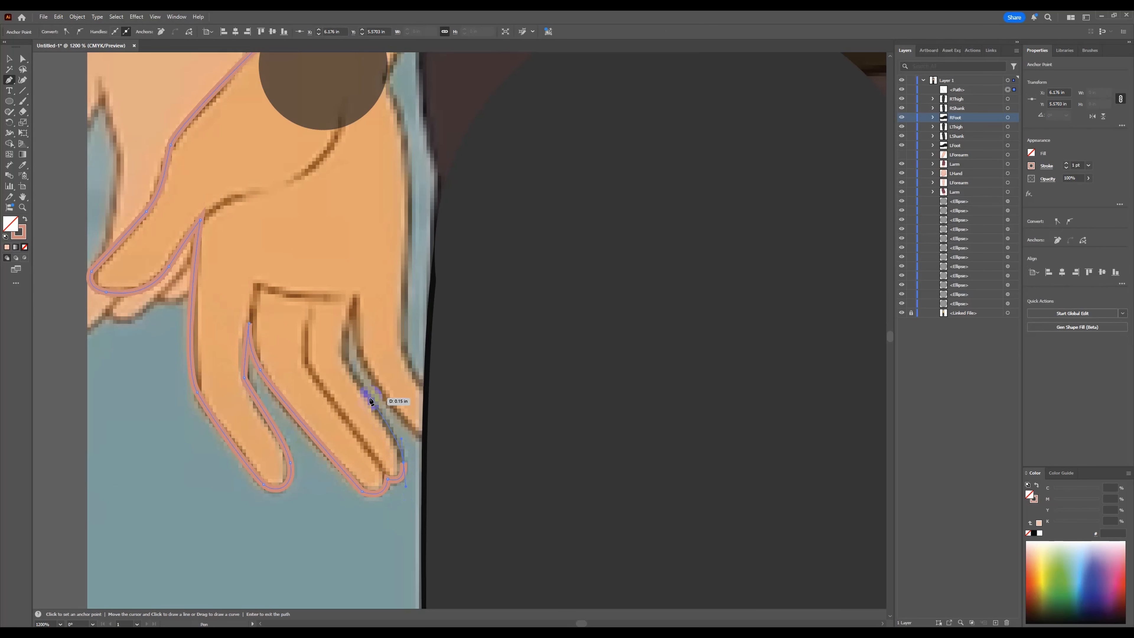
pyautogui.click(345, 363)
pyautogui.click(350, 314)
pyautogui.click(356, 357)
# Outline the little finger and carry the path up the hand's outer edge into the wrist circle.
pyautogui.moveTo(362, 354); pyautogui.dragTo(285, 328)
pyautogui.moveTo(341, 409); pyautogui.dragTo(351, 416)
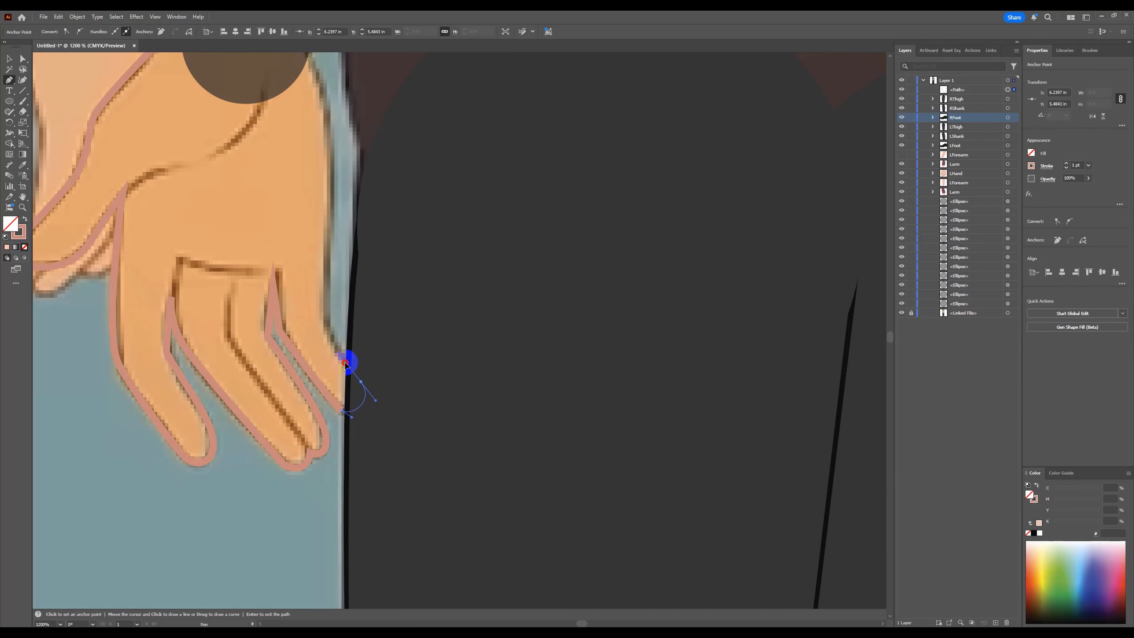
pyautogui.click(325, 329)
pyautogui.moveTo(332, 296); pyautogui.dragTo(362, 417)
pyautogui.click(360, 343)
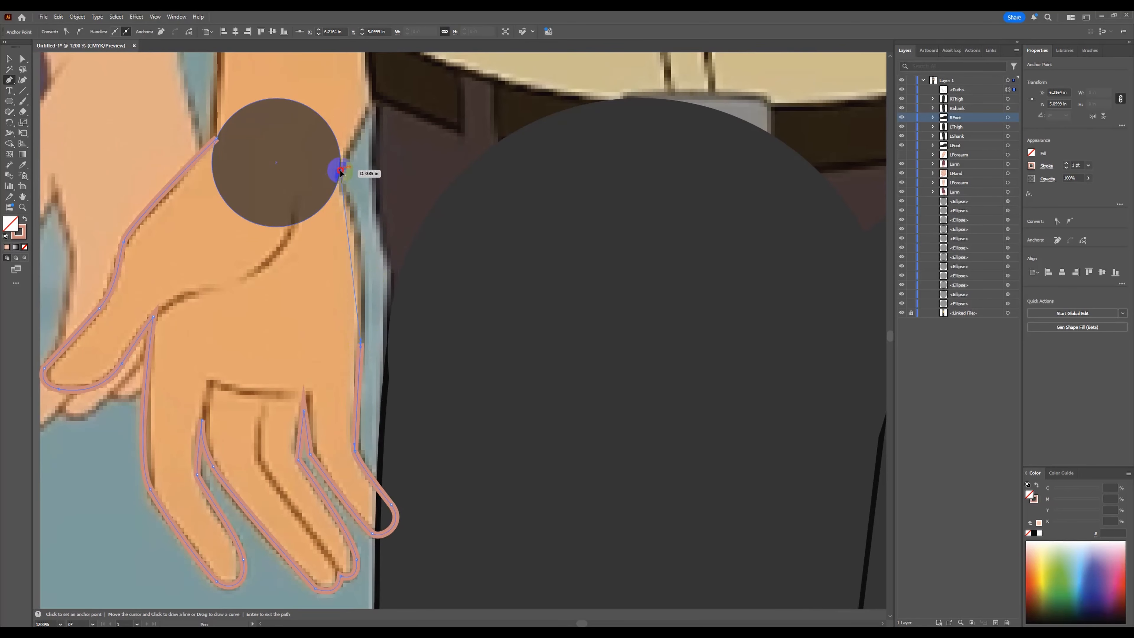
pyautogui.moveTo(340, 172); pyautogui.dragTo(313, 166)
pyautogui.click(305, 112)
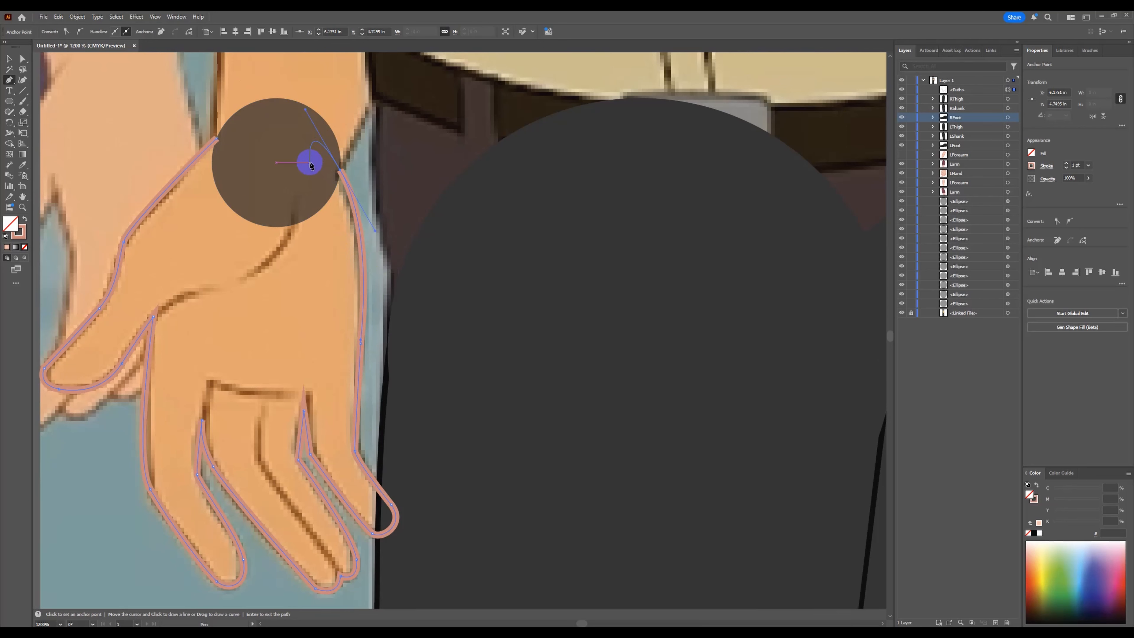
# Draw the curved palm crease with the Pen tool, from the wrist circle down to the thumb's base.
pyautogui.moveTo(274, 297); pyautogui.dragTo(323, 369)
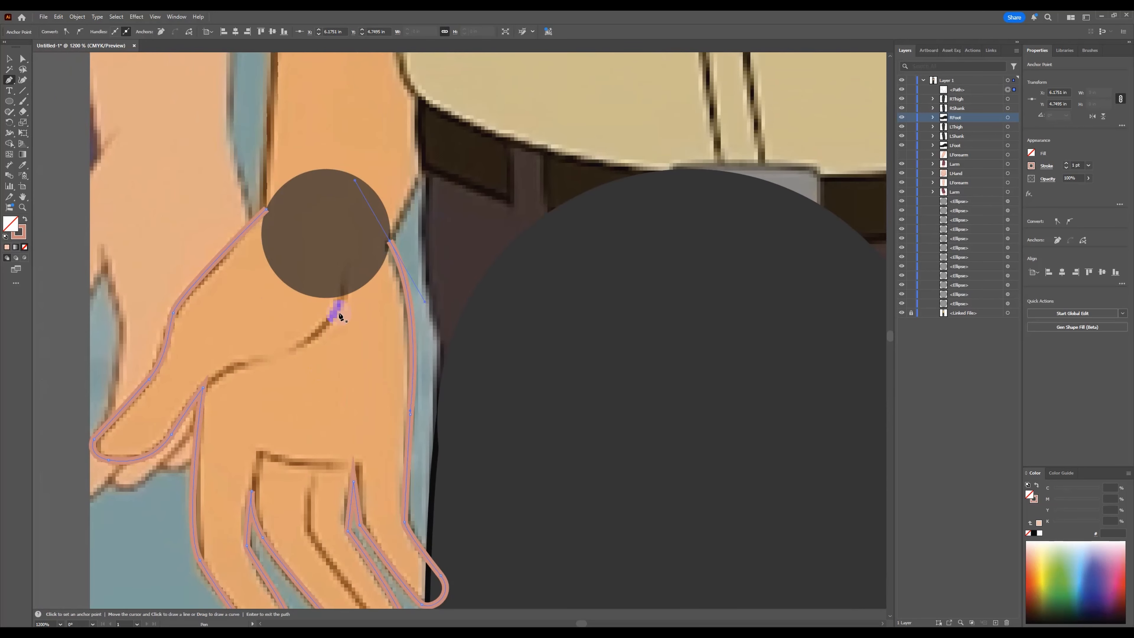
pyautogui.click(348, 265)
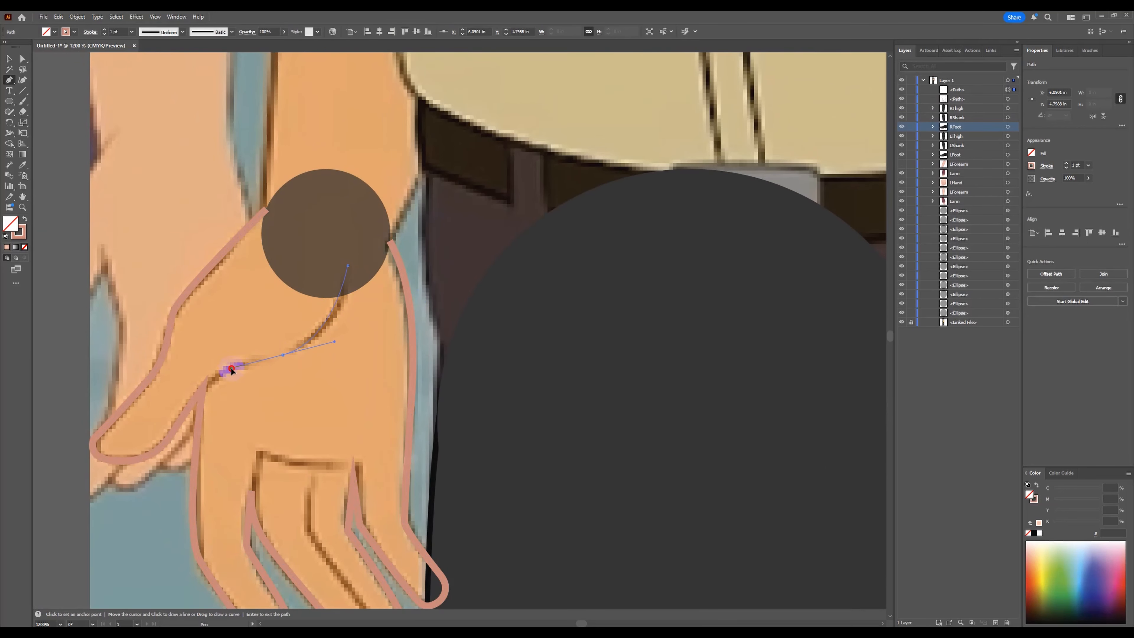
pyautogui.moveTo(231, 369); pyautogui.dragTo(231, 369)
pyautogui.click(223, 380)
pyautogui.scroll(-3, 240, 410)
pyautogui.scroll(-4, 241, 372)
pyautogui.press('Return')
# Trace the dividing line between the two middle fingers and the crease across the base of the fingers as separate open paths.
pyautogui.click(241, 366)
pyautogui.moveTo(242, 428); pyautogui.dragTo(259, 457)
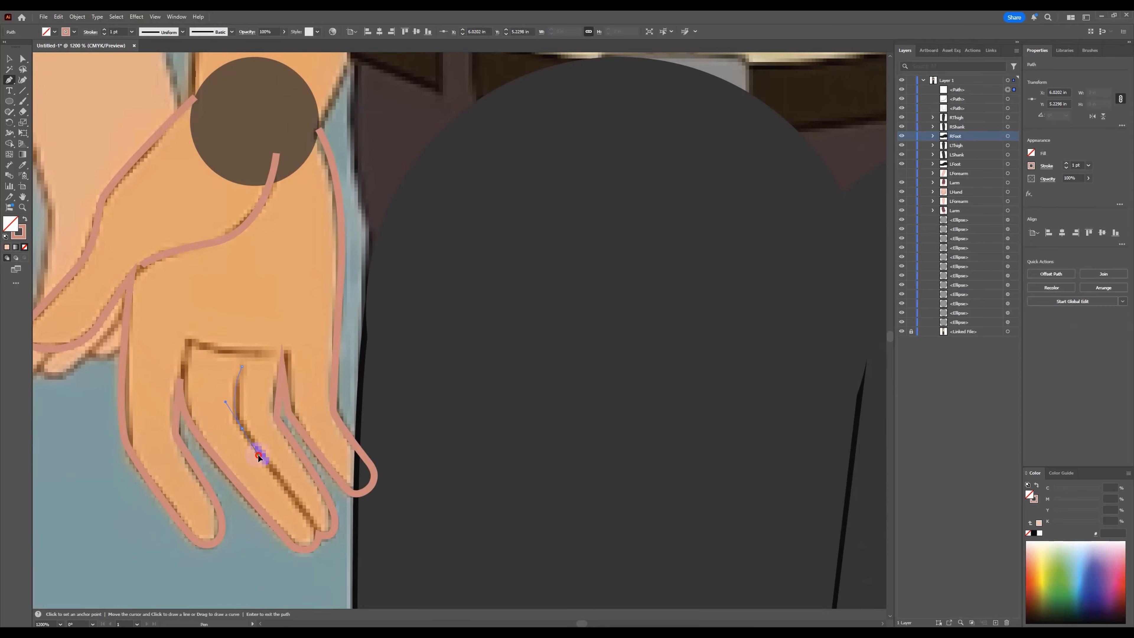
pyautogui.press('Return')
pyautogui.click(190, 339)
pyautogui.click(329, 349)
# Select the four new hand paths and apply the finished hand's skin fill and 0.75 pt stroke with the Eyedropper.
pyautogui.hotkey('ctrl', '-')
pyautogui.hotkey('ctrl', '-')
pyautogui.hotkey('ctrl', '-')
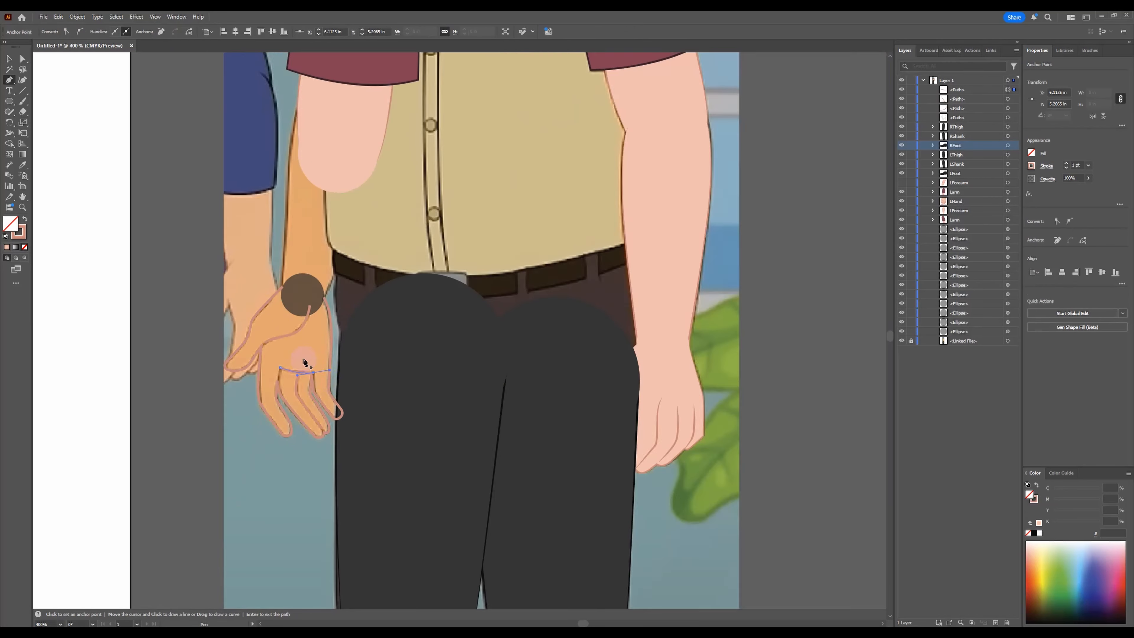
pyautogui.scroll(1, 285, 330)
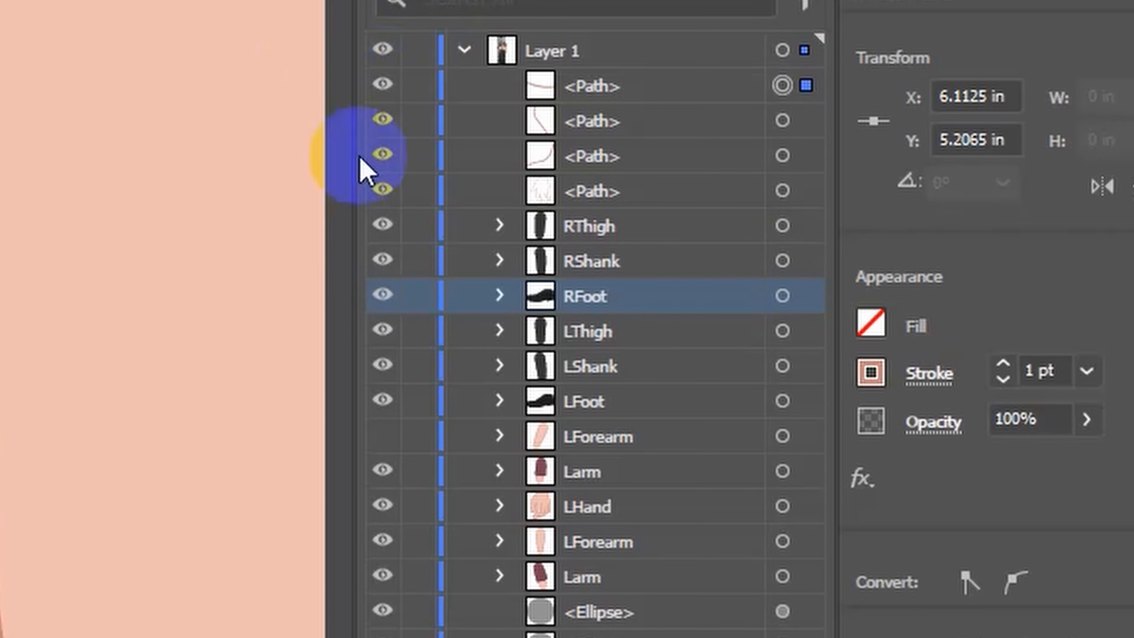
pyautogui.click(782, 85)
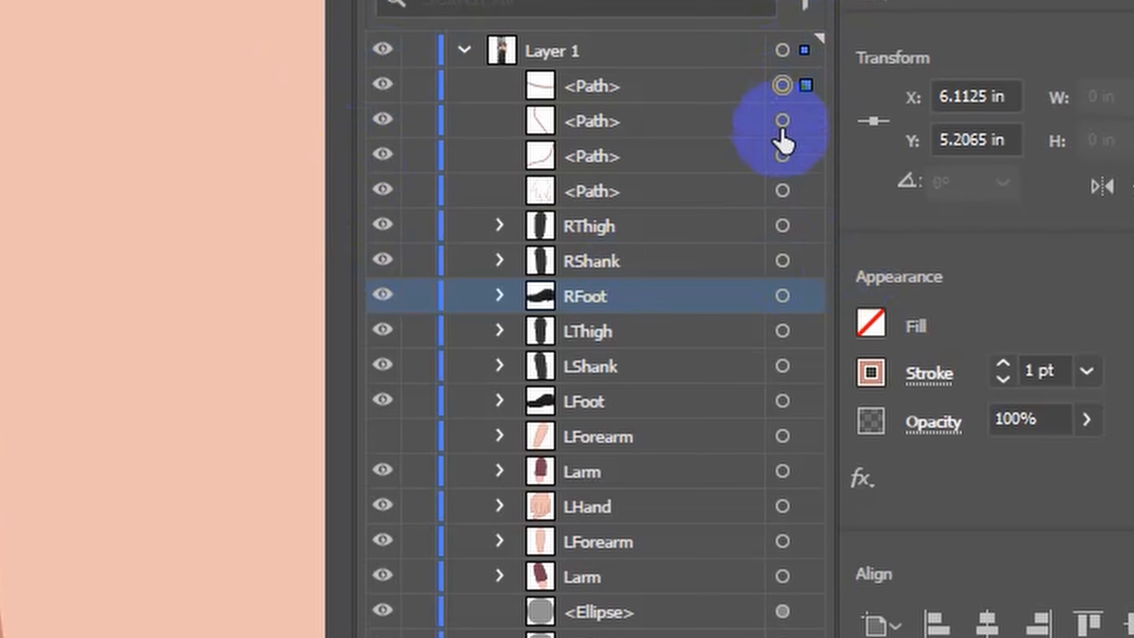
pyautogui.keyDown('shift'); pyautogui.click(782, 193); pyautogui.keyUp('shift')
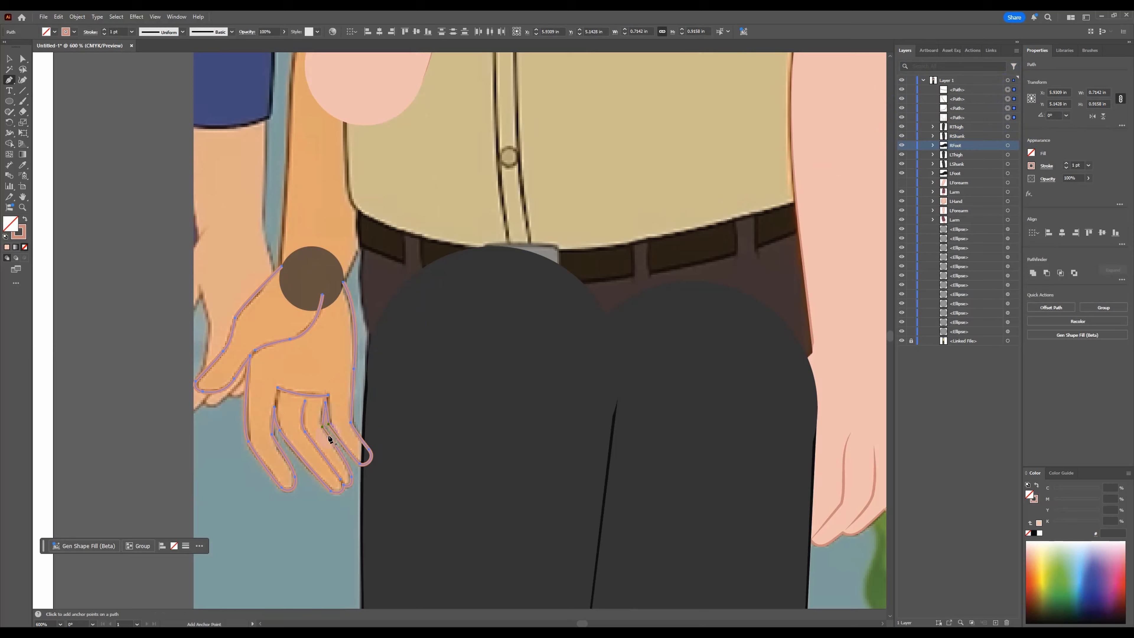
pyautogui.press('p')
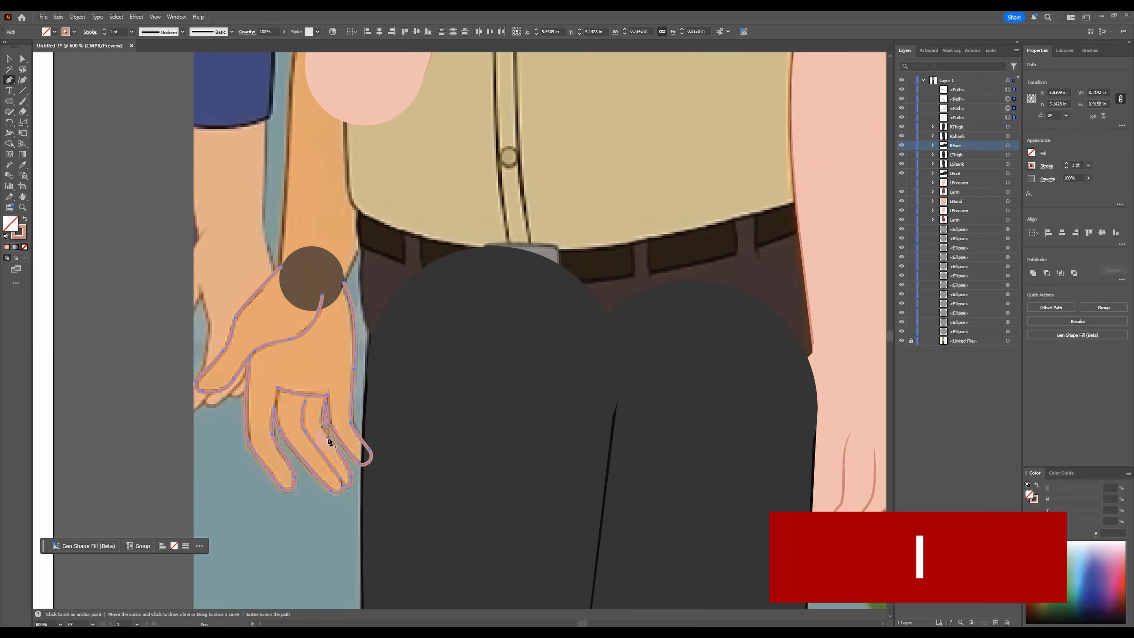
pyautogui.press('i')
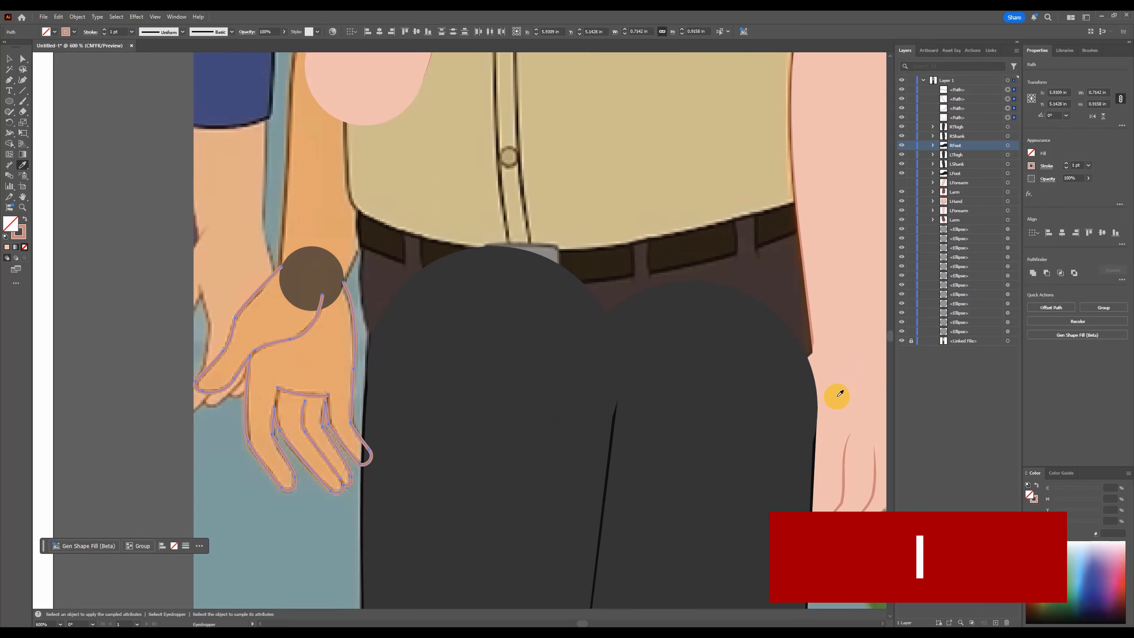
pyautogui.moveTo(625, 390); pyautogui.dragTo(442, 363)
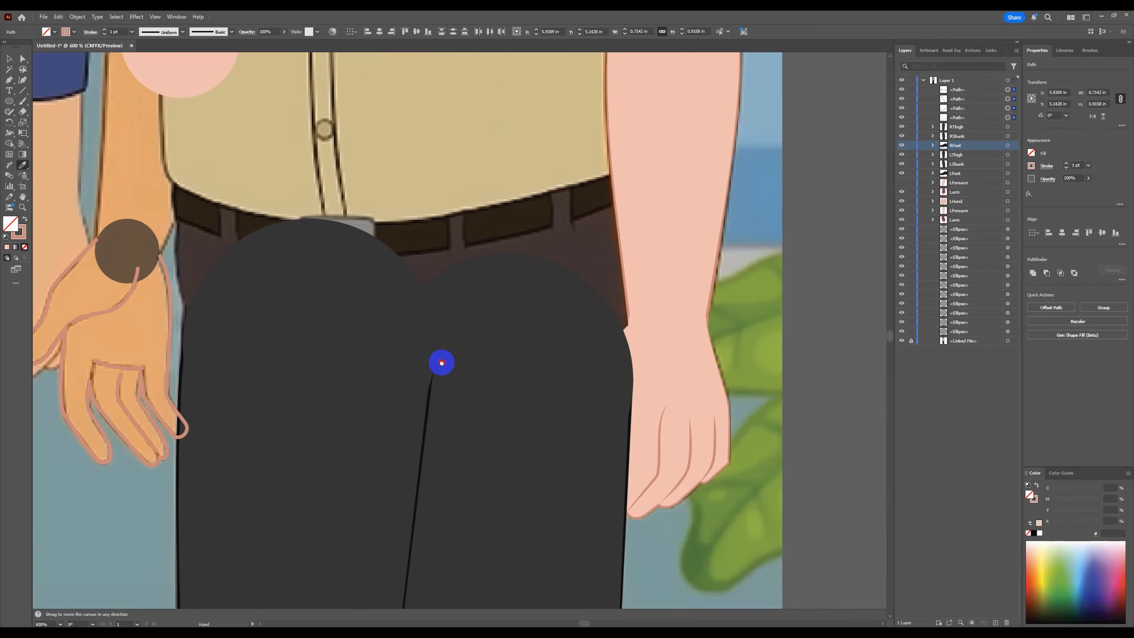
pyautogui.click(697, 368)
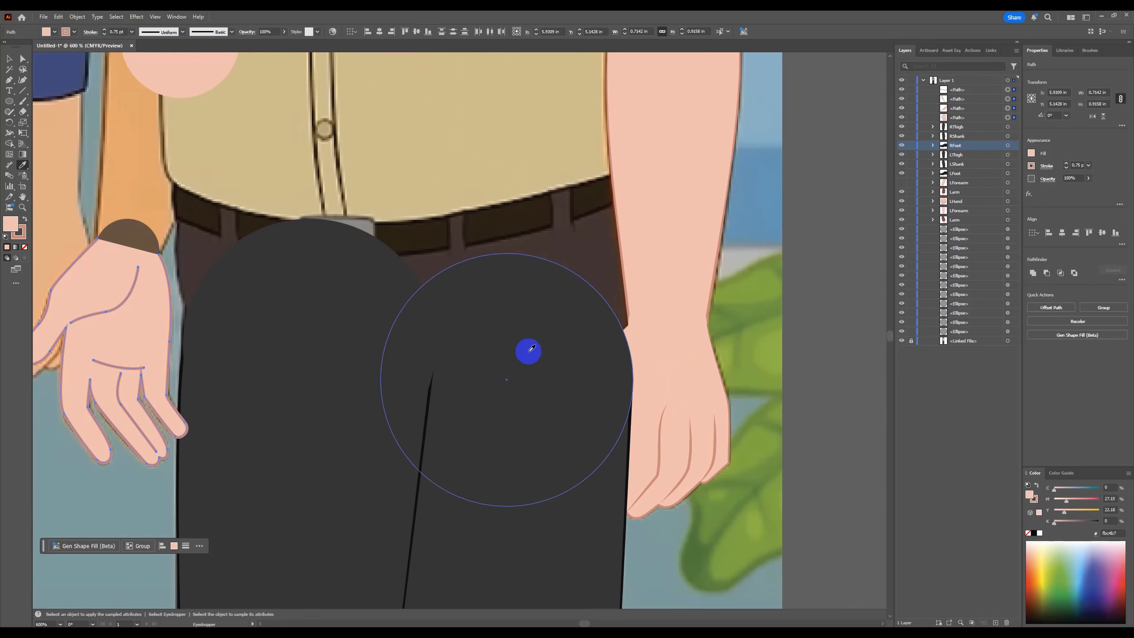
# Give the strokes of the four hand paths the lens-shaped width profile that tapers at both ends, and deselect them.
pyautogui.moveTo(212, 316); pyautogui.dragTo(455, 341)
pyautogui.hotkey('ctrl', '+')
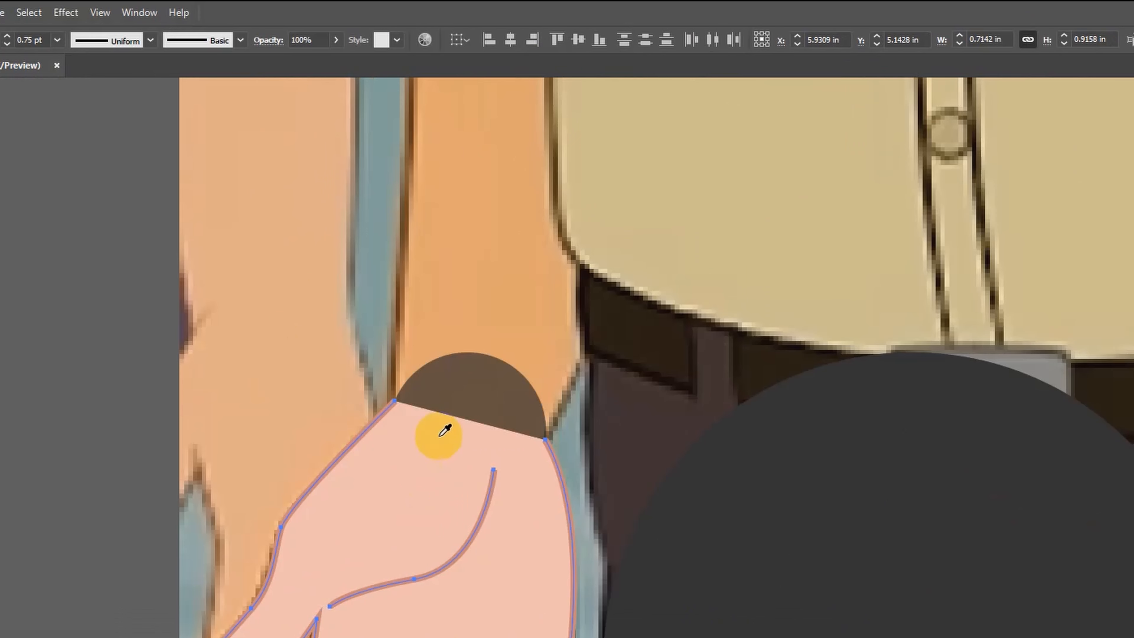
pyautogui.click(151, 41)
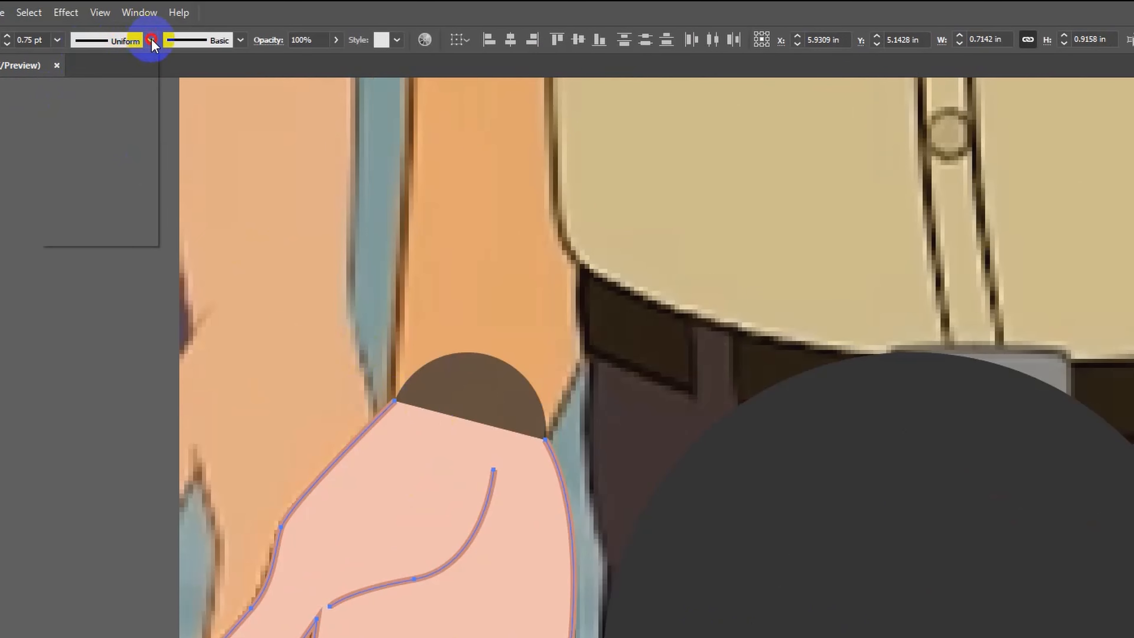
pyautogui.click(103, 93)
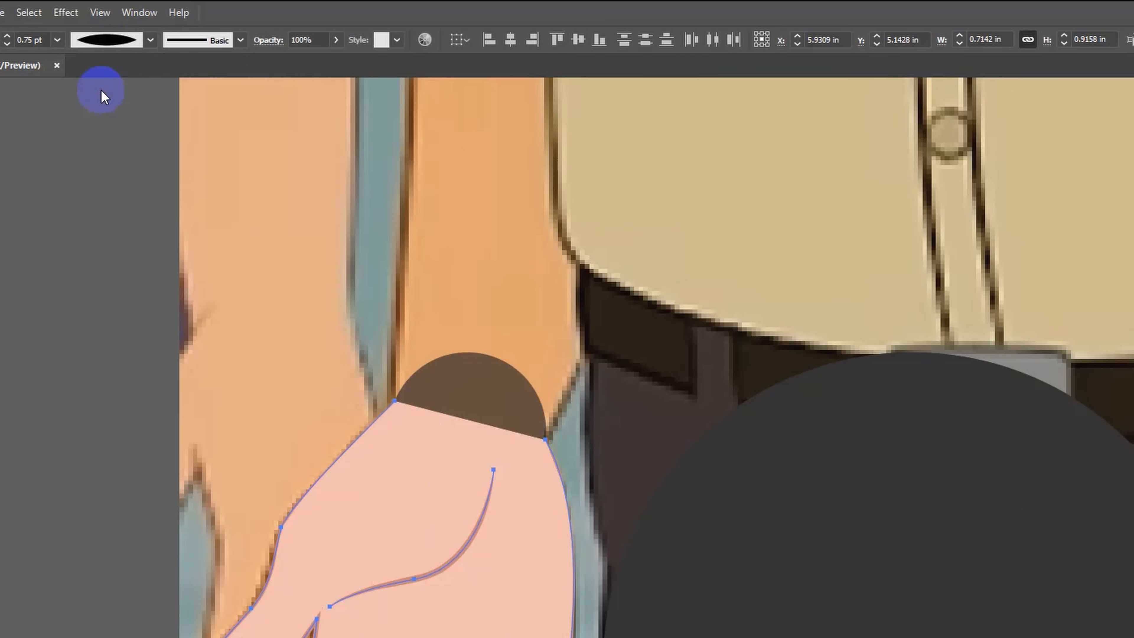
pyautogui.press('v')
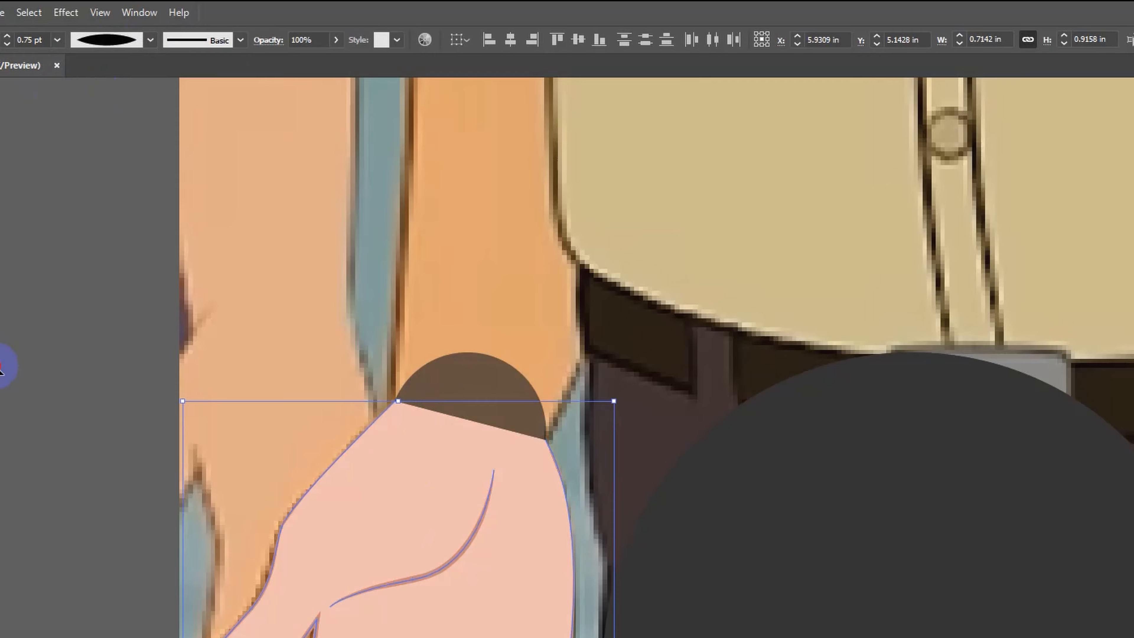
pyautogui.click(2, 366)
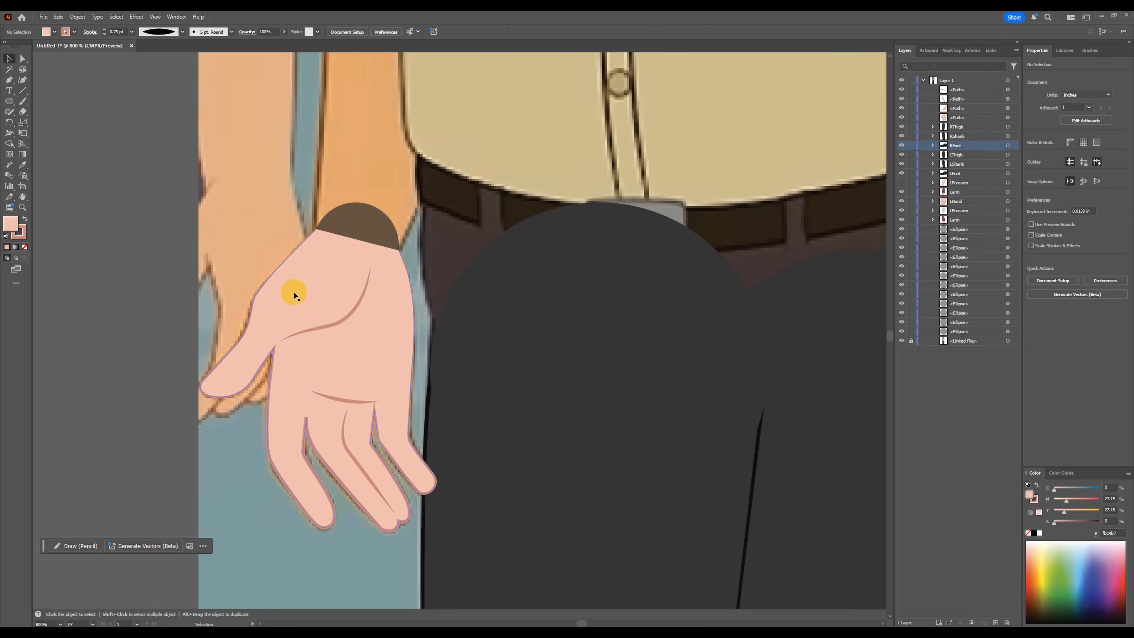
# Copy the circle at the new hand's wrist and paste it in place above the hand paths.
pyautogui.scroll(1, 293, 290)
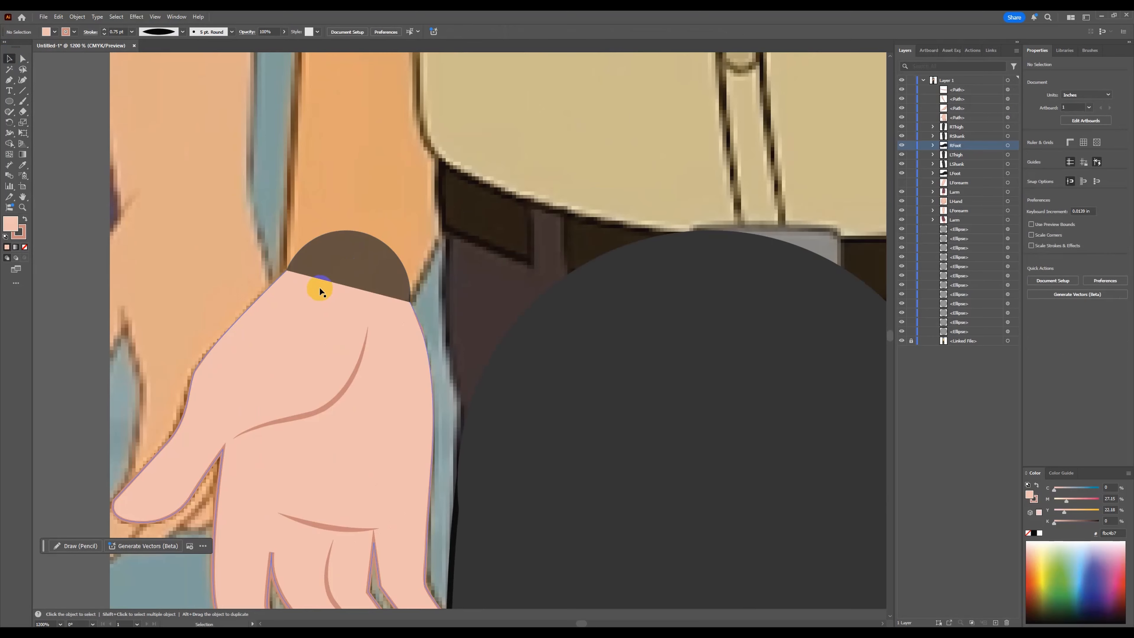
pyautogui.press('v')
pyautogui.click(346, 258)
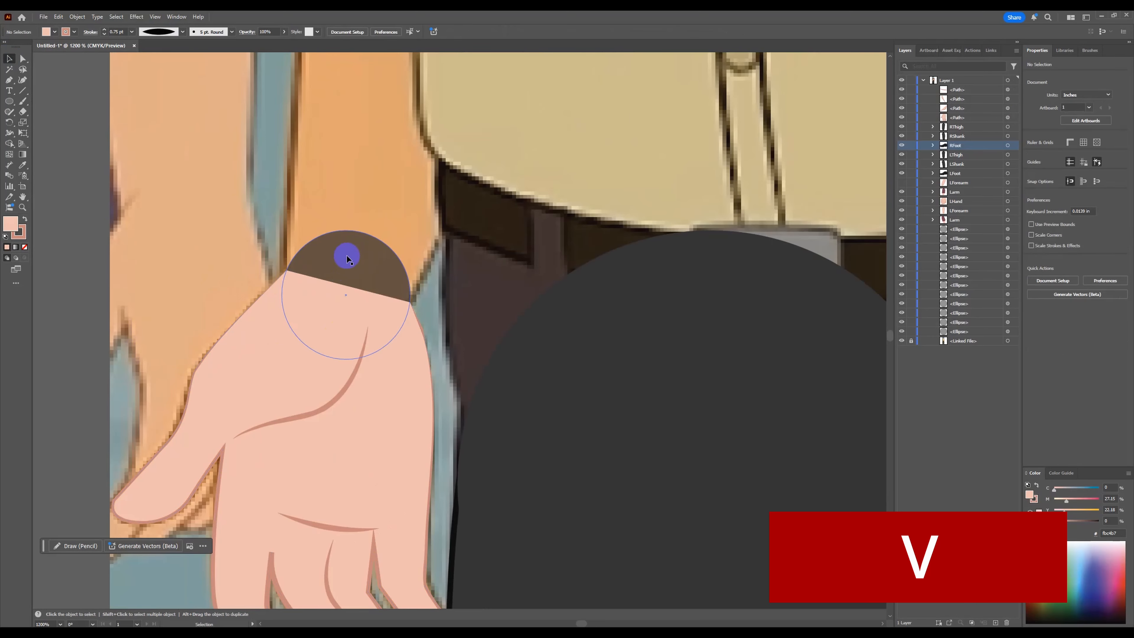
pyautogui.rightClick(347, 256)
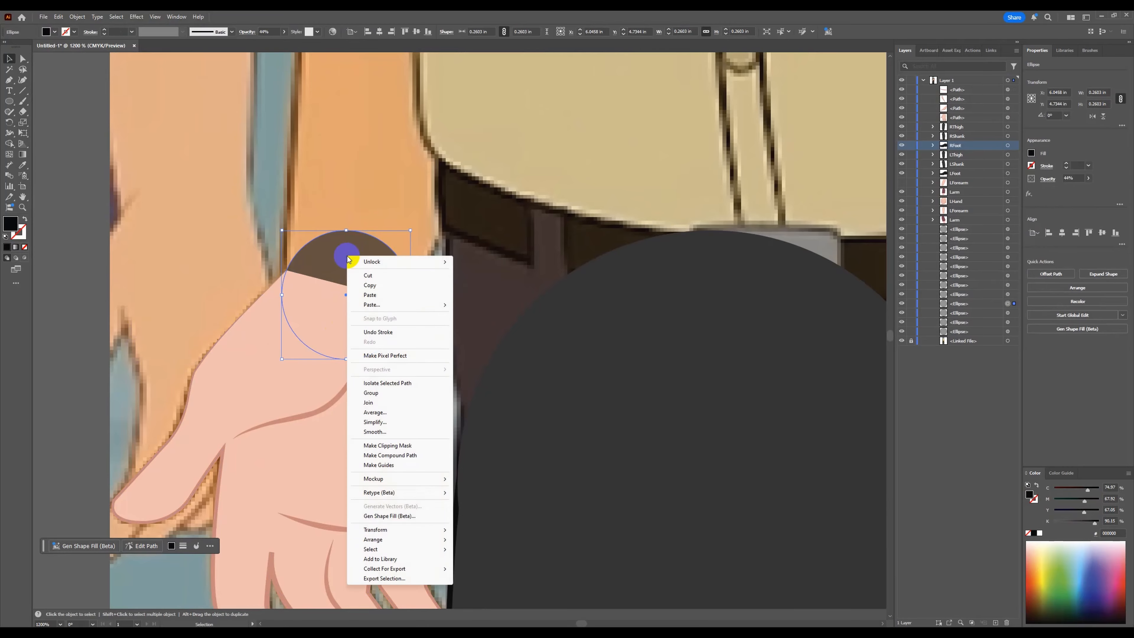
pyautogui.click(369, 284)
pyautogui.press('a')
pyautogui.hotkey('ctrl', 'shift', 'v')
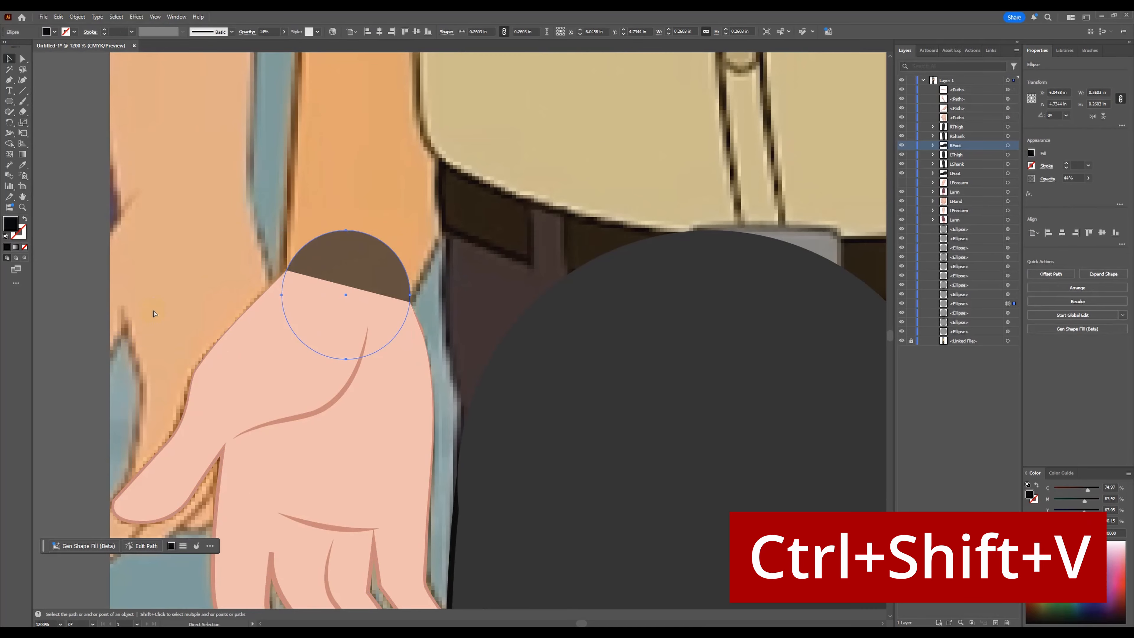
pyautogui.click(309, 263)
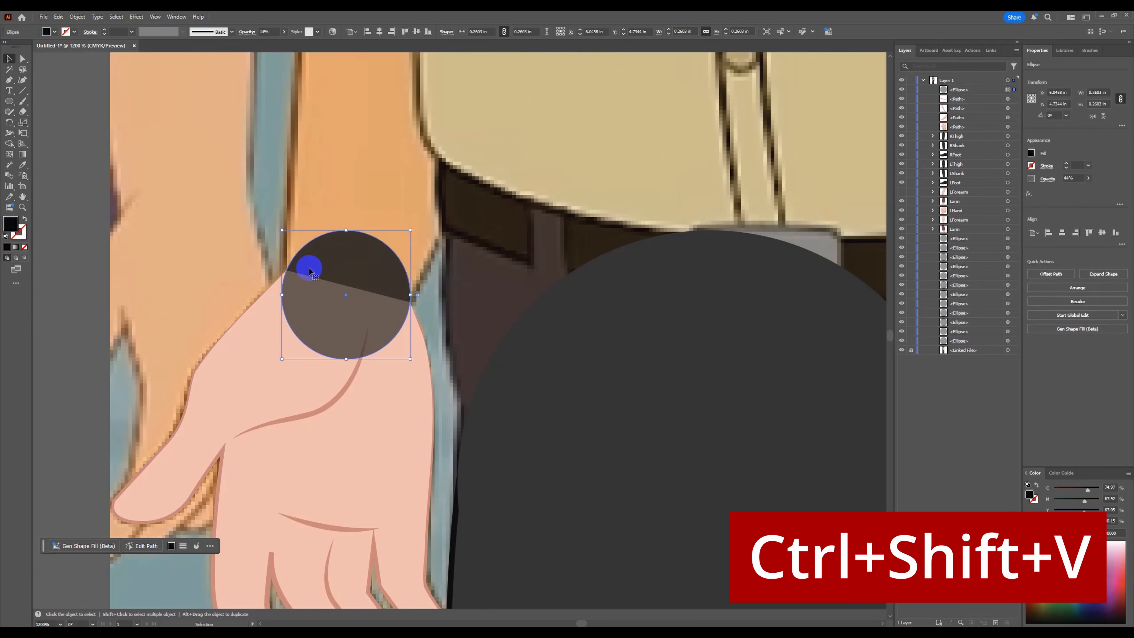
# Sample the hand's skin colour onto the pasted wrist circle and remove the circle's stroke.
pyautogui.press('i')
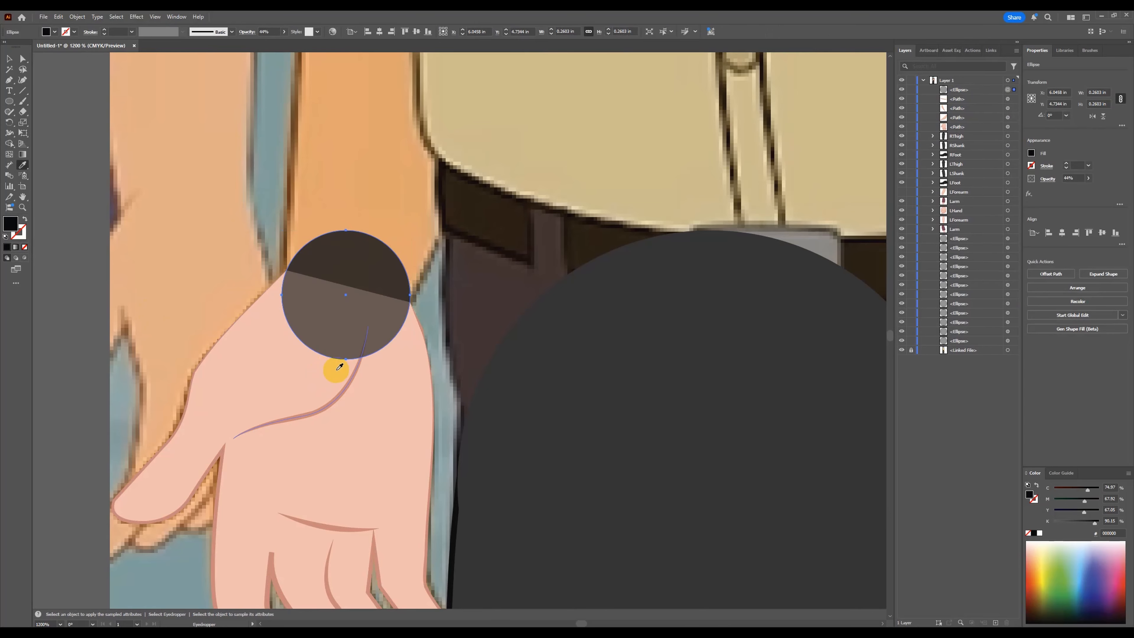
pyautogui.click(254, 375)
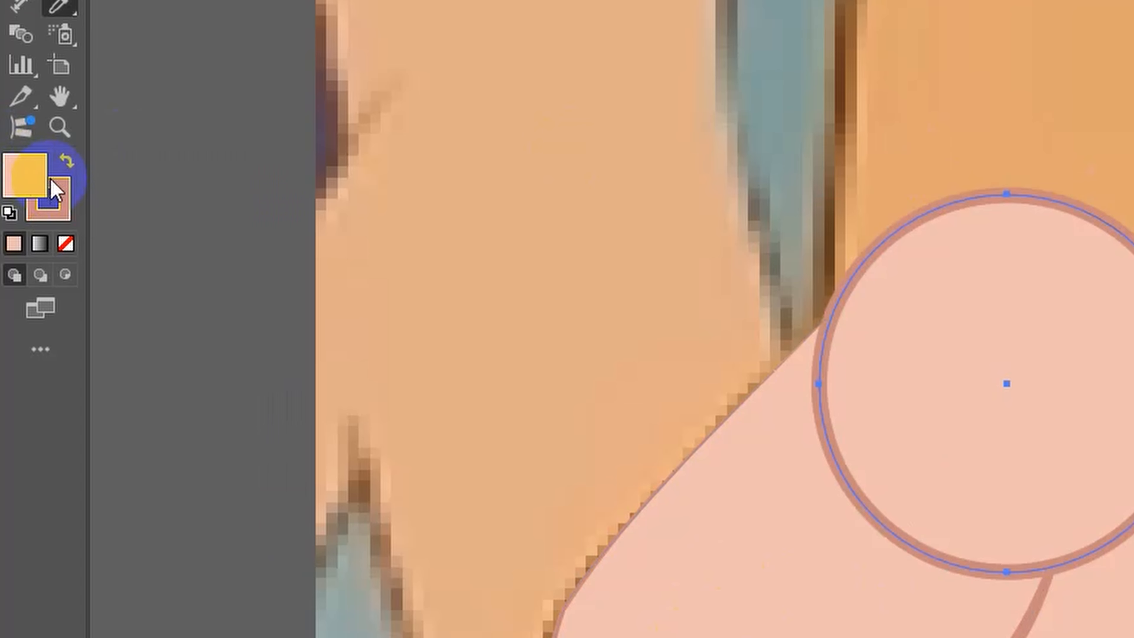
pyautogui.click(58, 183)
pyautogui.click(66, 243)
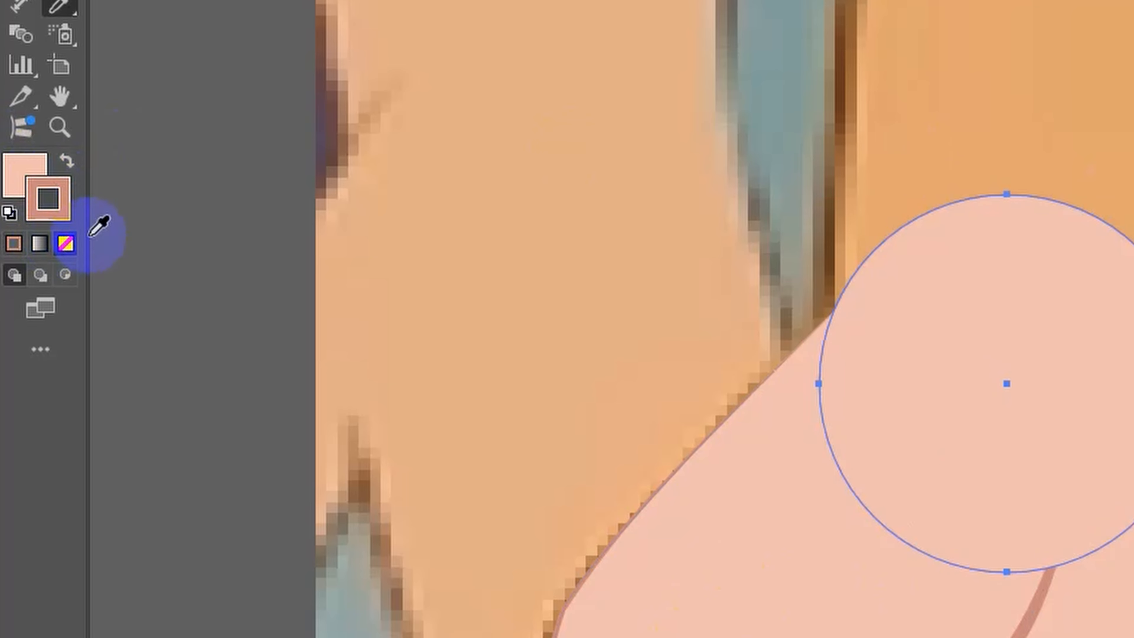
# Group the skin-coloured wrist circle with the four hand paths and name the group RHand.
pyautogui.scroll(-2, 932, 276)
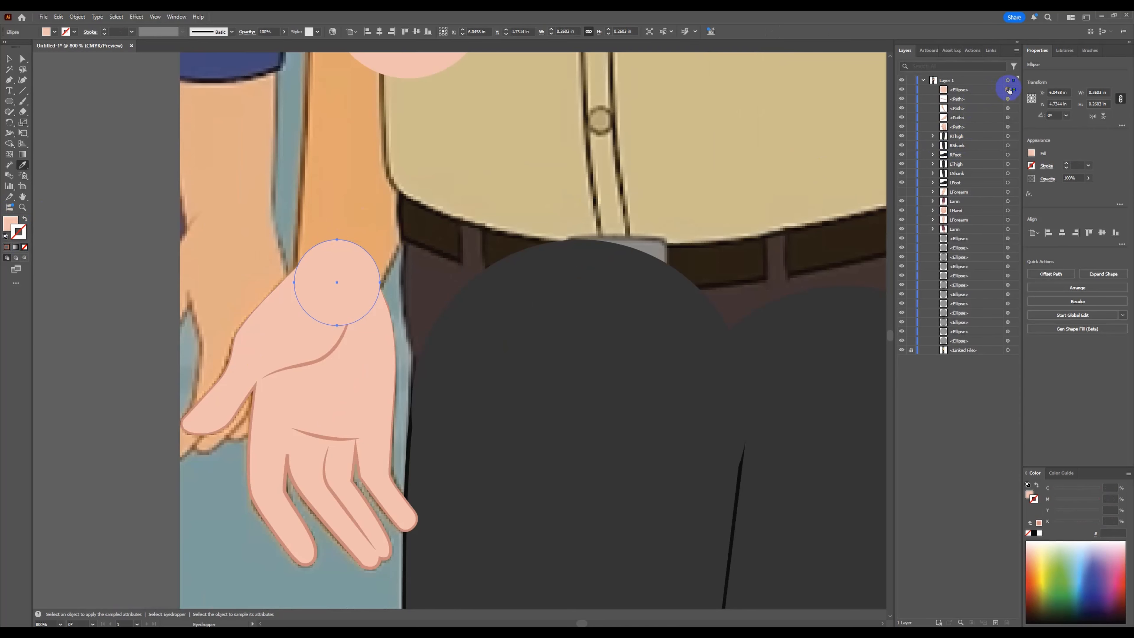
pyautogui.keyDown('shift'); pyautogui.click(1007, 98); pyautogui.keyUp('shift')
pyautogui.keyDown('shift'); pyautogui.click(1007, 108); pyautogui.keyUp('shift')
pyautogui.keyDown('shift'); pyautogui.click(1007, 118); pyautogui.keyUp('shift')
pyautogui.keyDown('shift'); pyautogui.click(1008, 127); pyautogui.keyUp('shift')
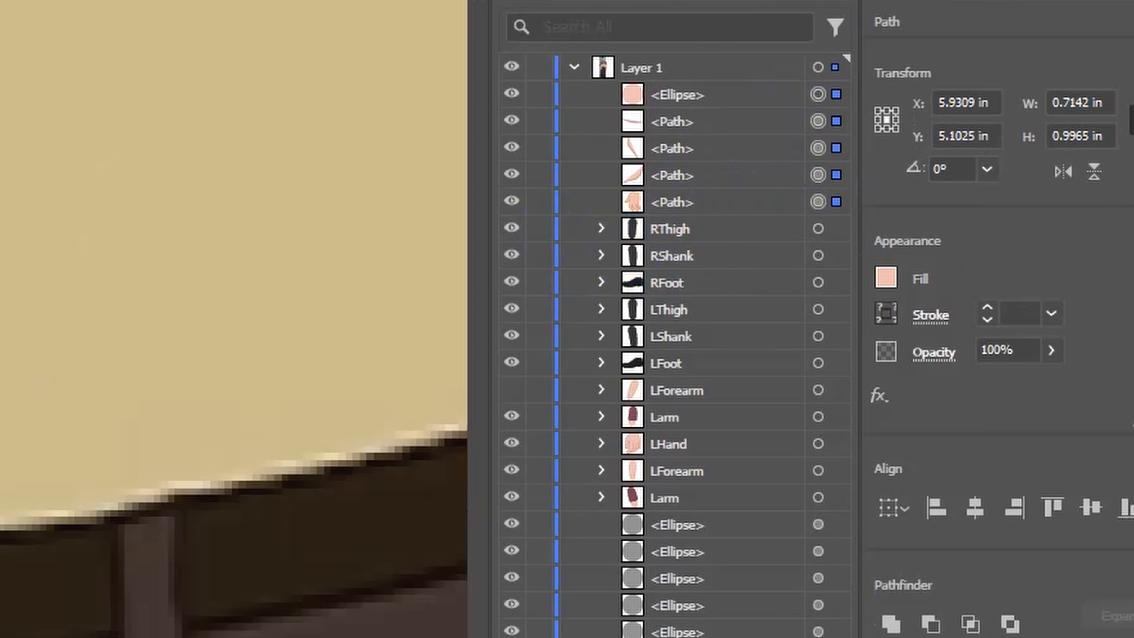
pyautogui.hotkey('ctrl', 'g')
pyautogui.doubleClick(666, 92)
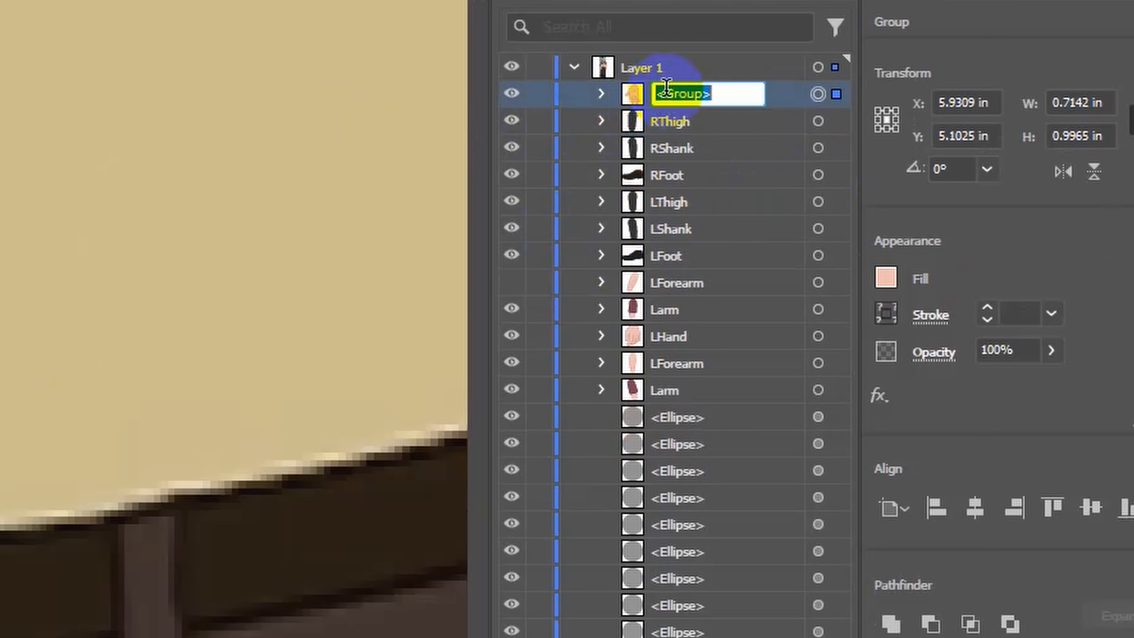
pyautogui.write('RHand')
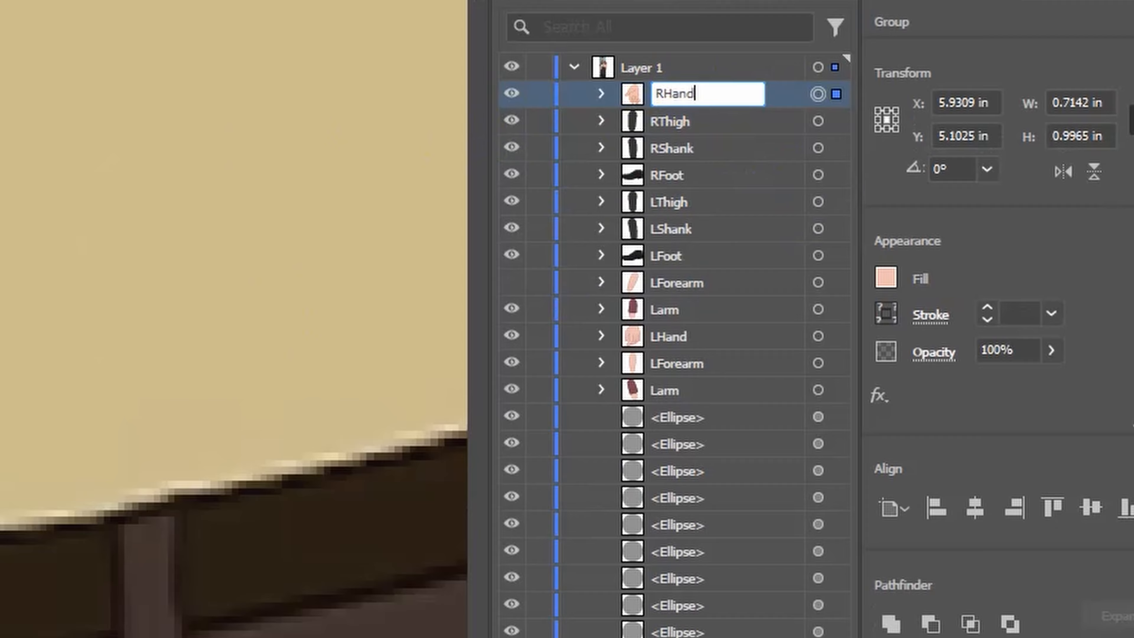
pyautogui.press('Return')
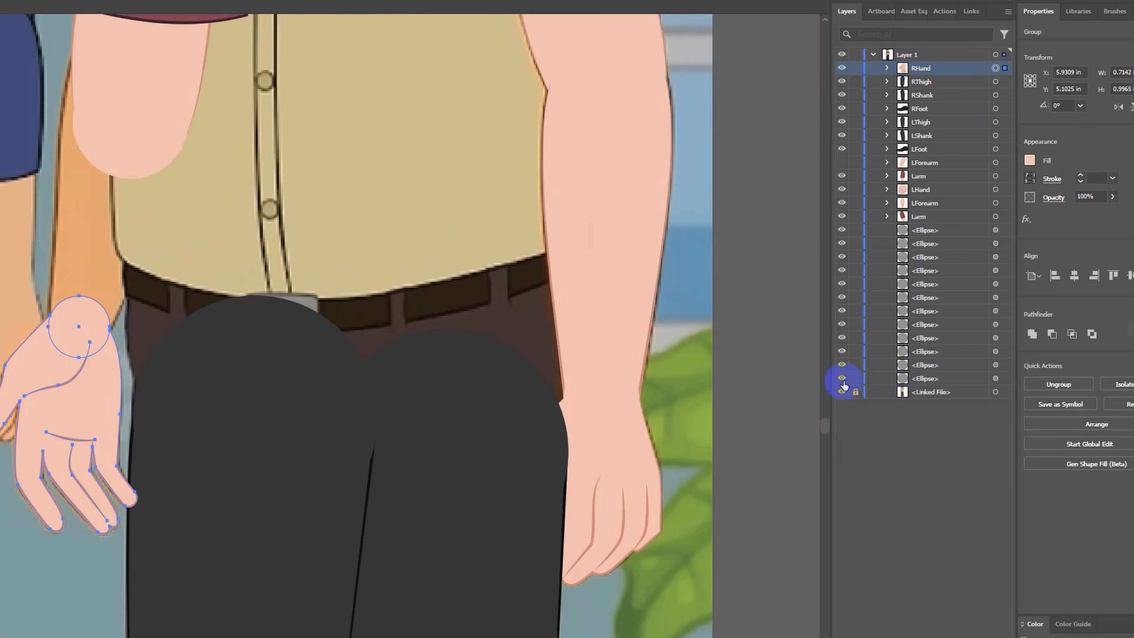
# Hide the linked reference image and show the duplicated LForearm group above the new hand.
pyautogui.click(842, 391)
pyautogui.press('i')
pyautogui.scroll(-3, 142, 328)
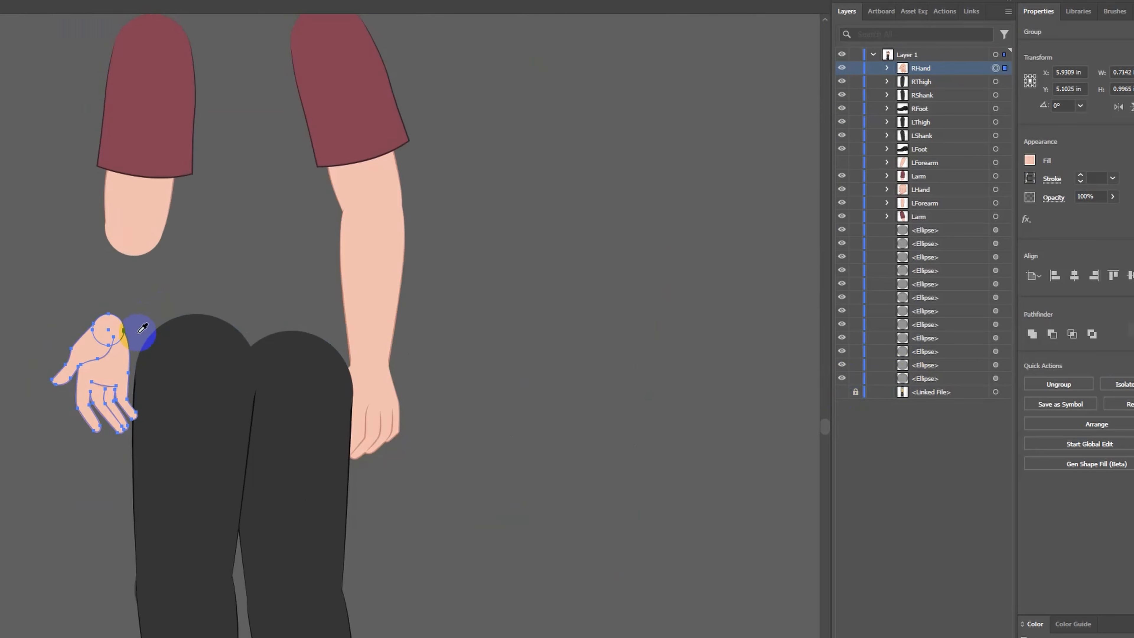
pyautogui.click(126, 232)
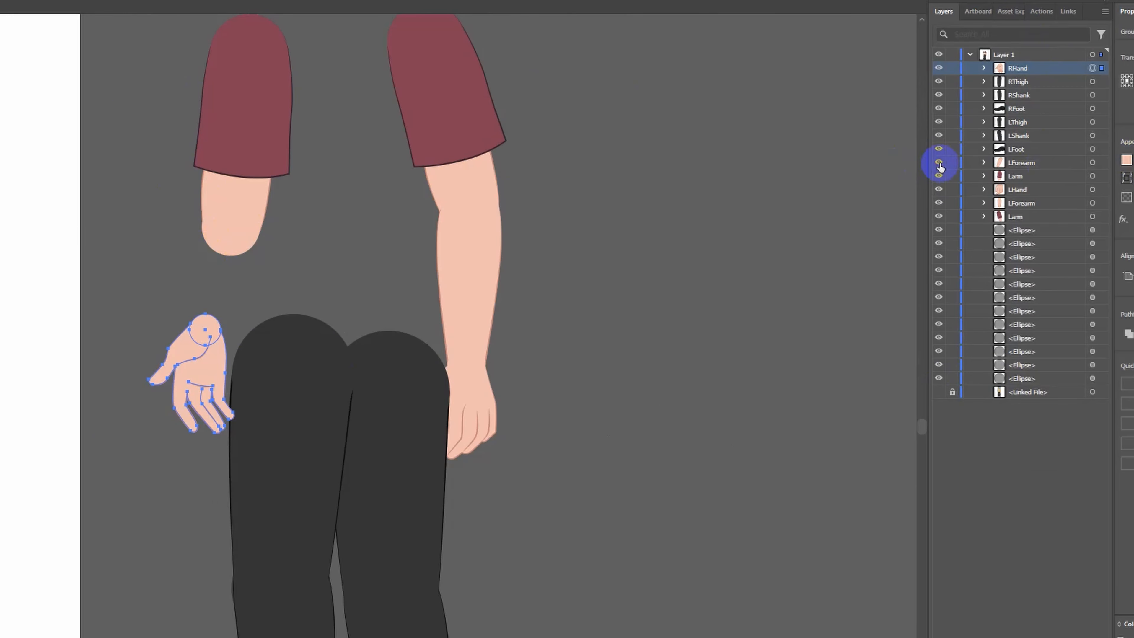
pyautogui.click(939, 163)
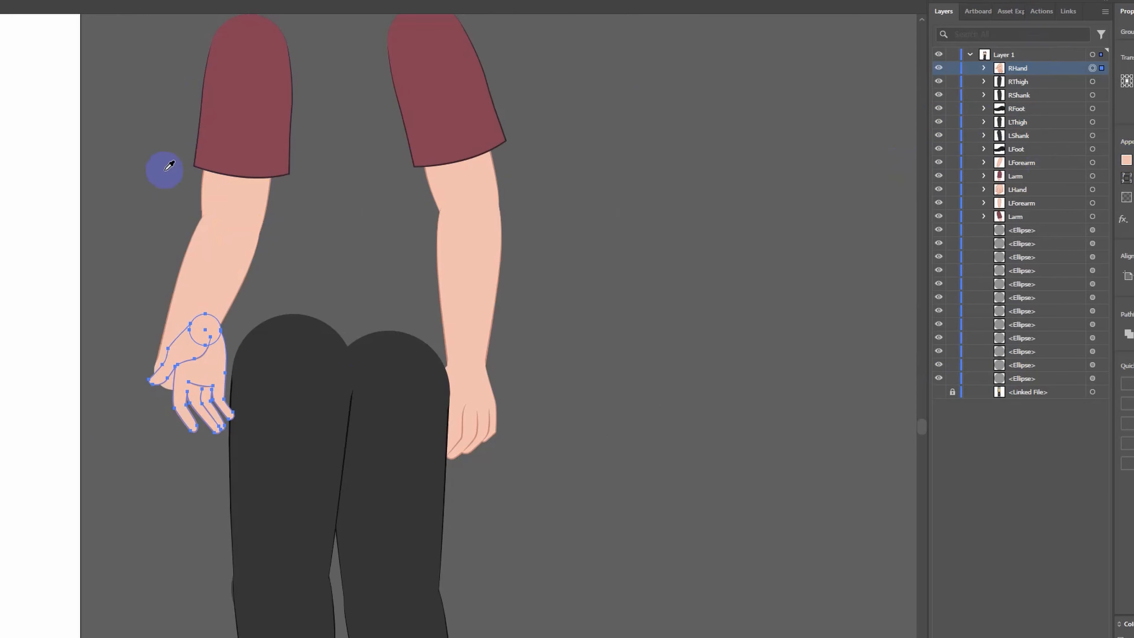
# Inspect the duplicated arm and how its forearm overlaps the new hand around the wrist and thumb.
pyautogui.click(190, 342)
pyautogui.click(190, 380)
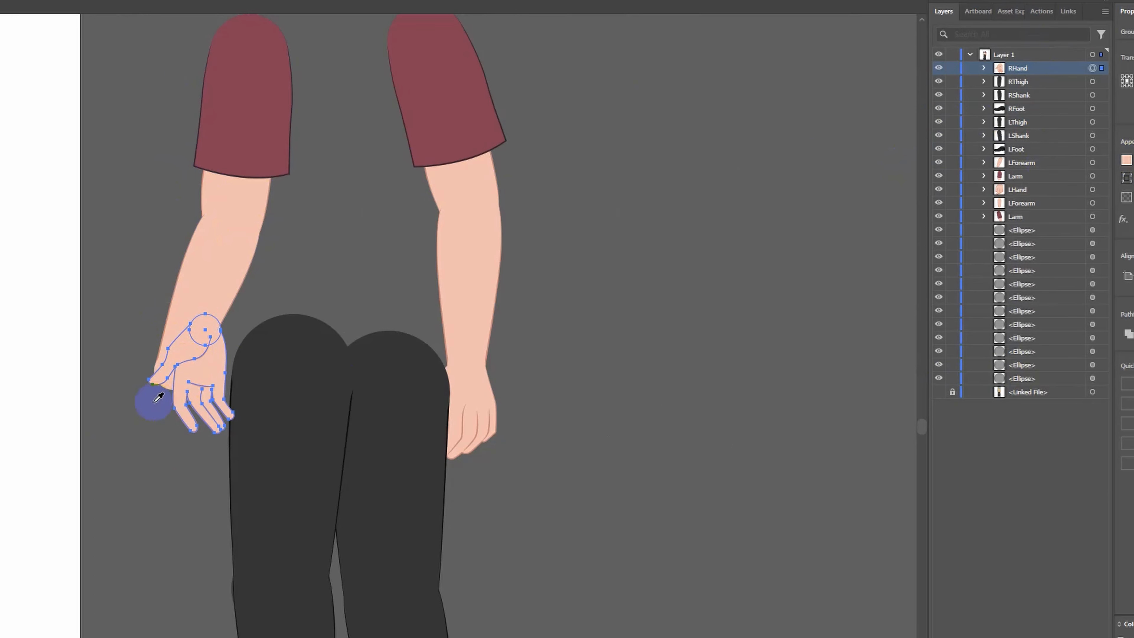
pyautogui.click(170, 394)
pyautogui.click(231, 111)
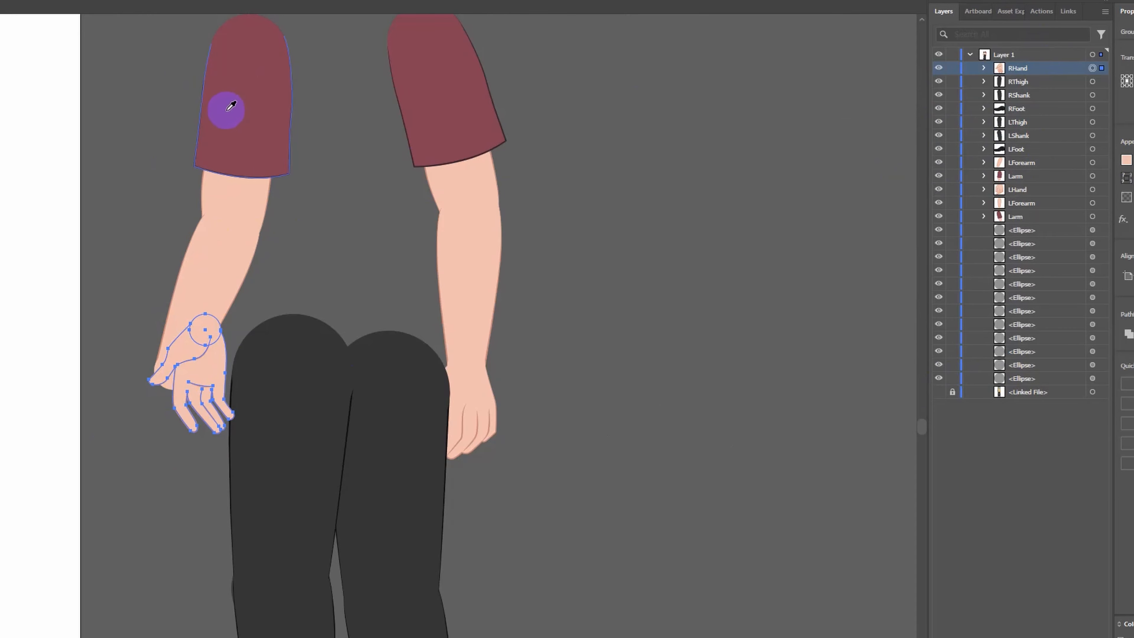
pyautogui.press('v')
pyautogui.scroll(3, 175, 351)
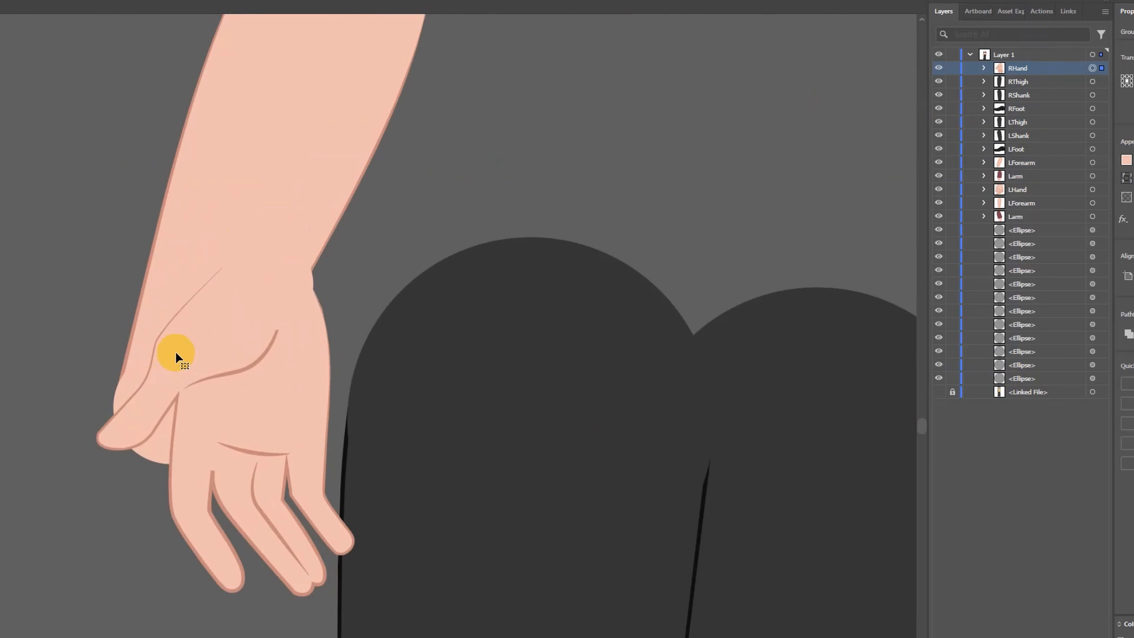
# Move the RHand group about 0.27 in left and 0.43 in down at the forearm's wrist, and display the artwork as outlines.
pyautogui.scroll(3, 295, 347)
pyautogui.moveTo(348, 279); pyautogui.dragTo(265, 471)
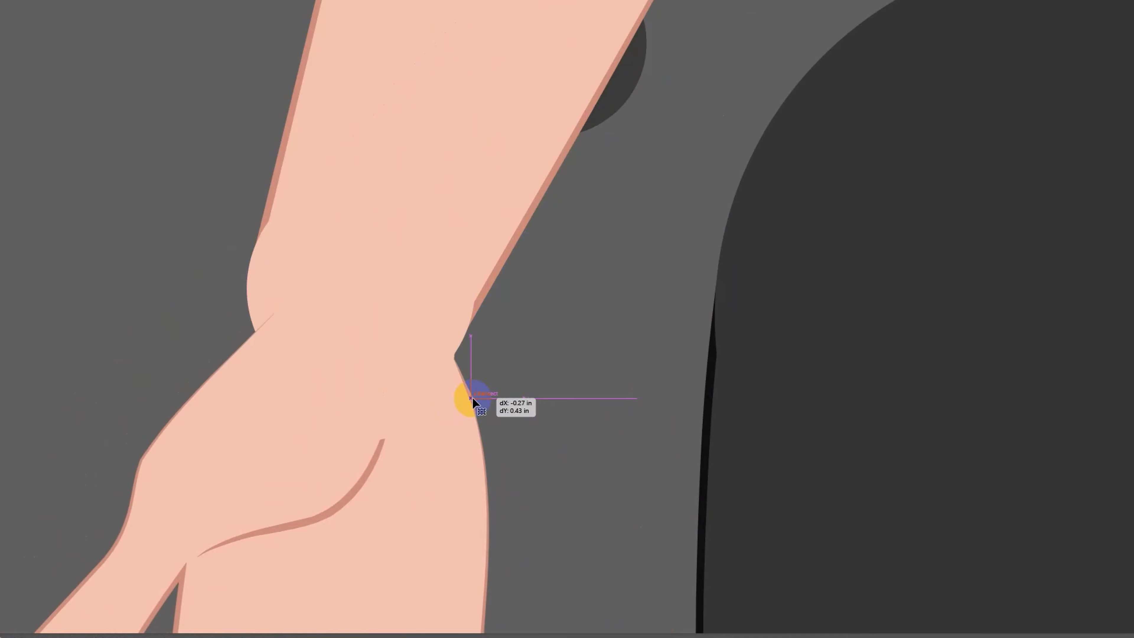
pyautogui.moveTo(472, 399); pyautogui.dragTo(472, 399)
pyautogui.hotkey('ctrl', 'y')
pyautogui.scroll(-4, 480, 347)
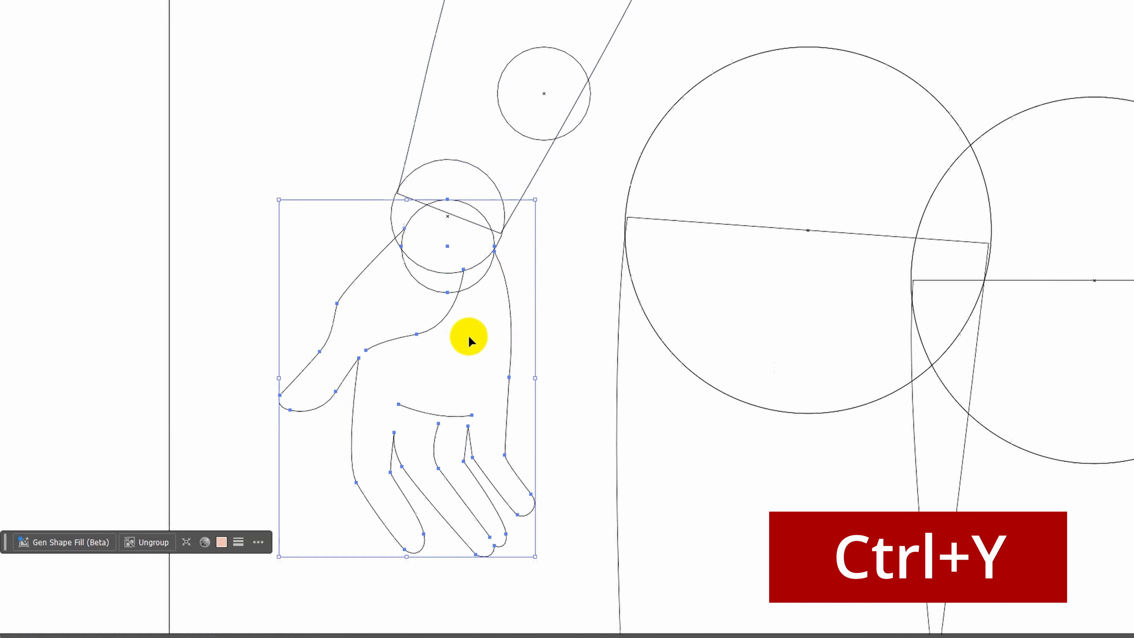
# Centre the hand group's wrist circle on the forearm's larger wrist circle and check the alignment.
pyautogui.scroll(3, 468, 337)
pyautogui.moveTo(566, 204); pyautogui.dragTo(562, 130)
pyautogui.scroll(-3, 472, 228)
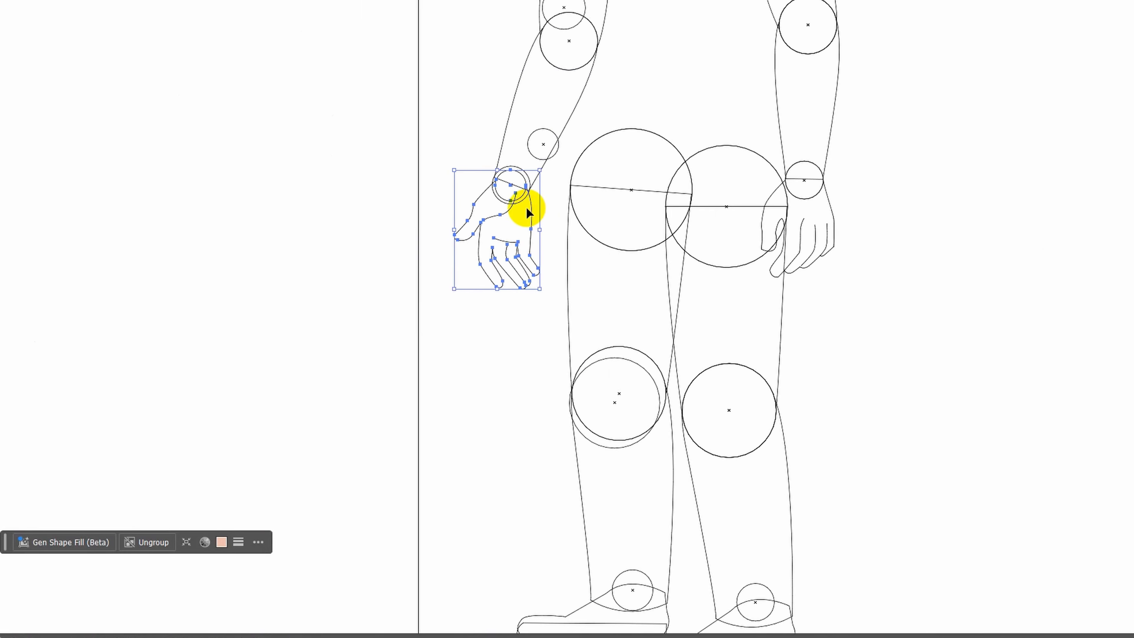
pyautogui.scroll(1, 535, 134)
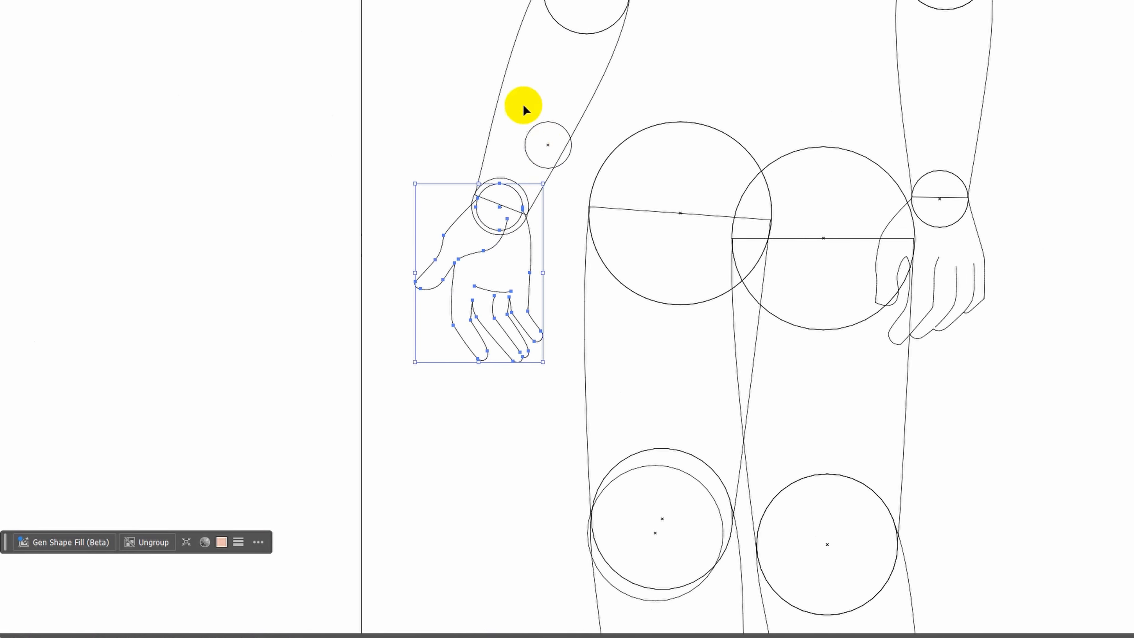
pyautogui.scroll(2, 524, 3)
pyautogui.scroll(-2, 536, 2)
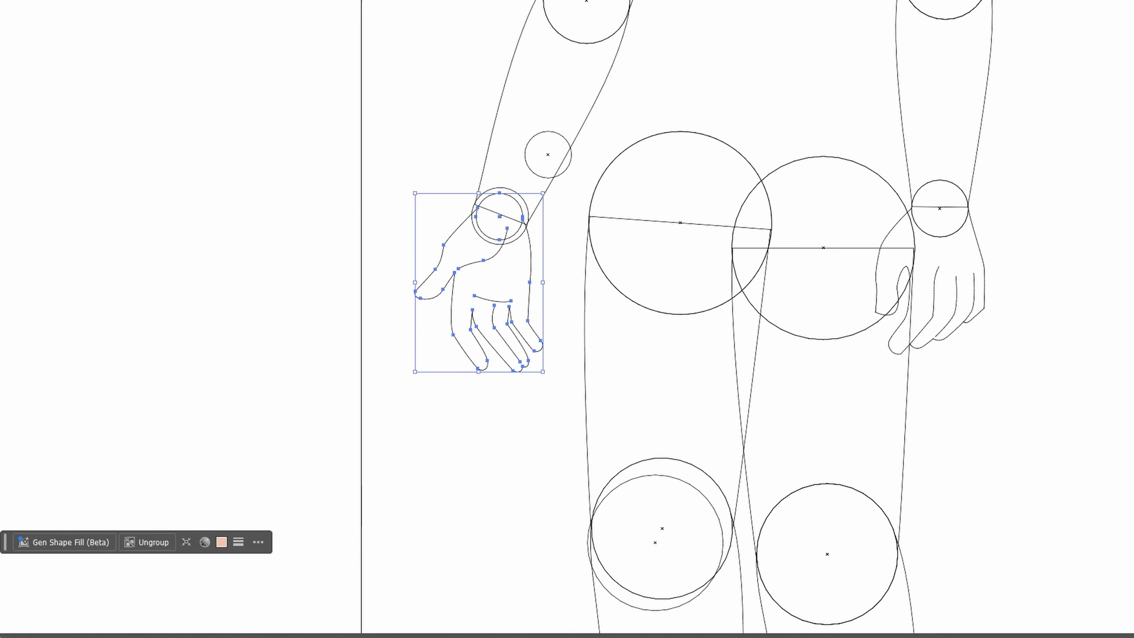
pyautogui.scroll(4, 504, 177)
pyautogui.scroll(1, 502, 305)
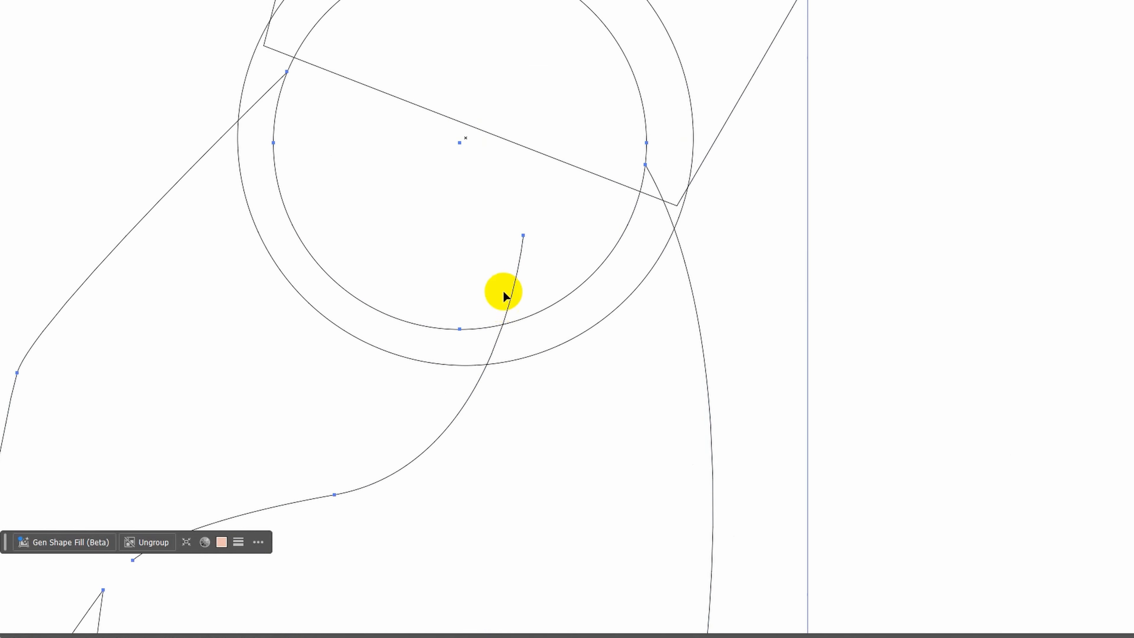
pyautogui.scroll(-5, 502, 290)
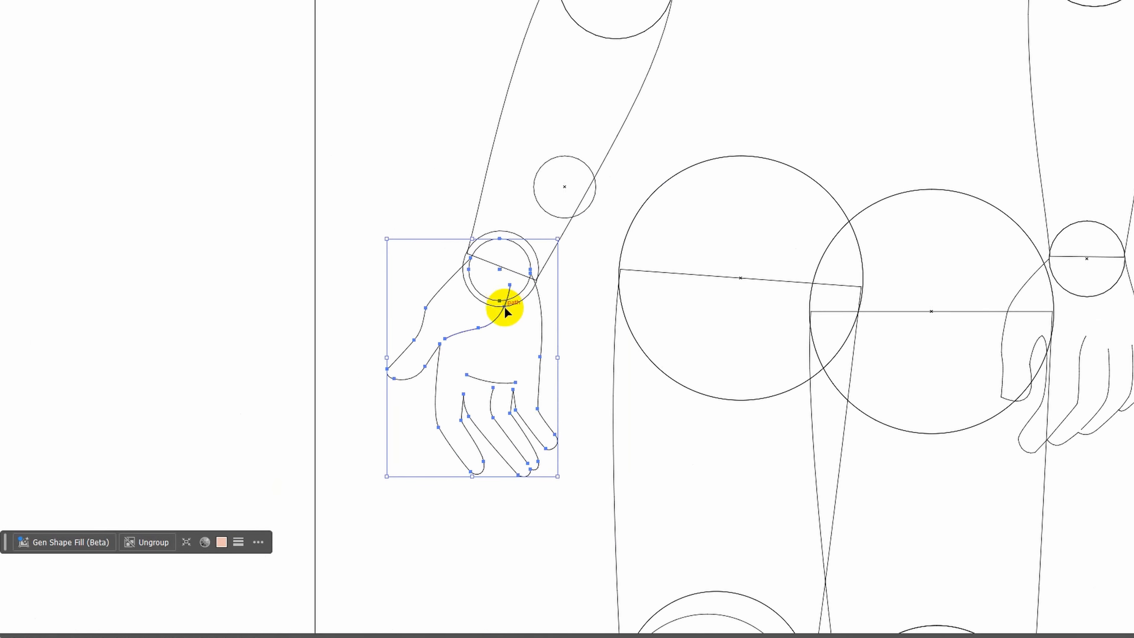
# Enlarge the RHand group proportionally and move its wrist circle back onto the forearm's wrist circle.
pyautogui.scroll(2, 504, 306)
pyautogui.scroll(1, 502, 314)
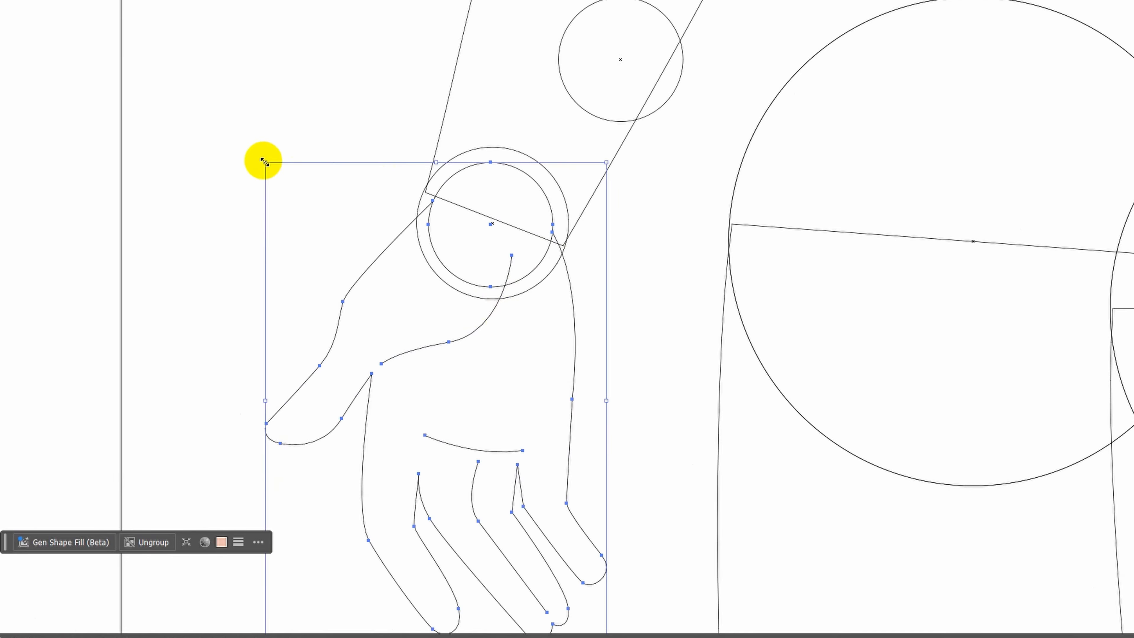
pyautogui.moveTo(263, 161); pyautogui.dragTo(264, 162)
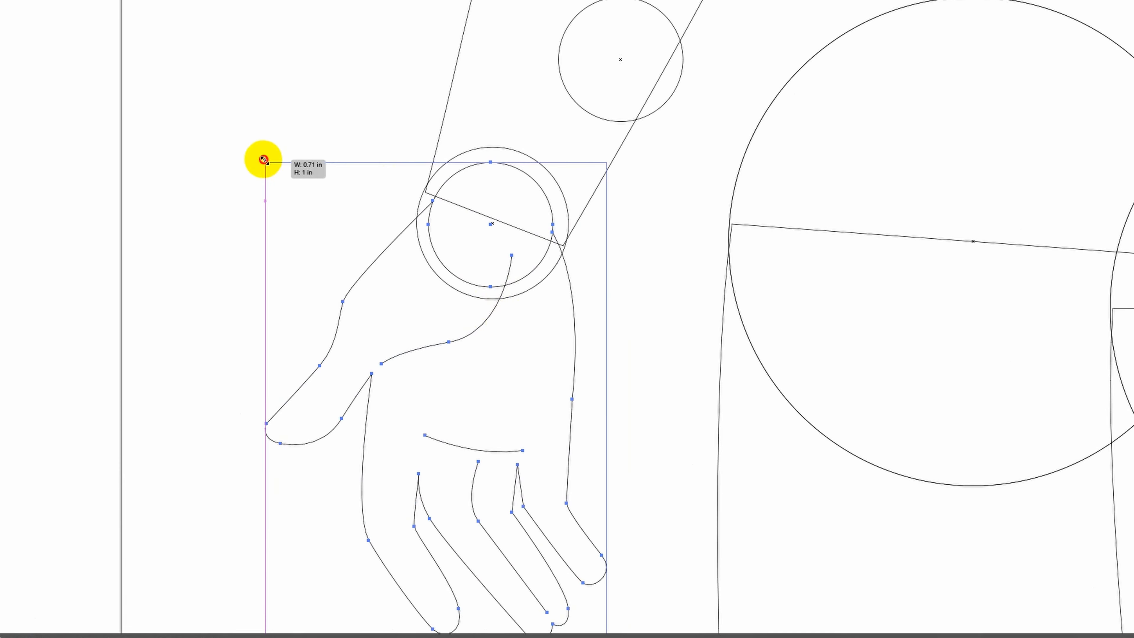
pyautogui.moveTo(263, 160); pyautogui.dragTo(236, 122)
pyautogui.scroll(2, 527, 203)
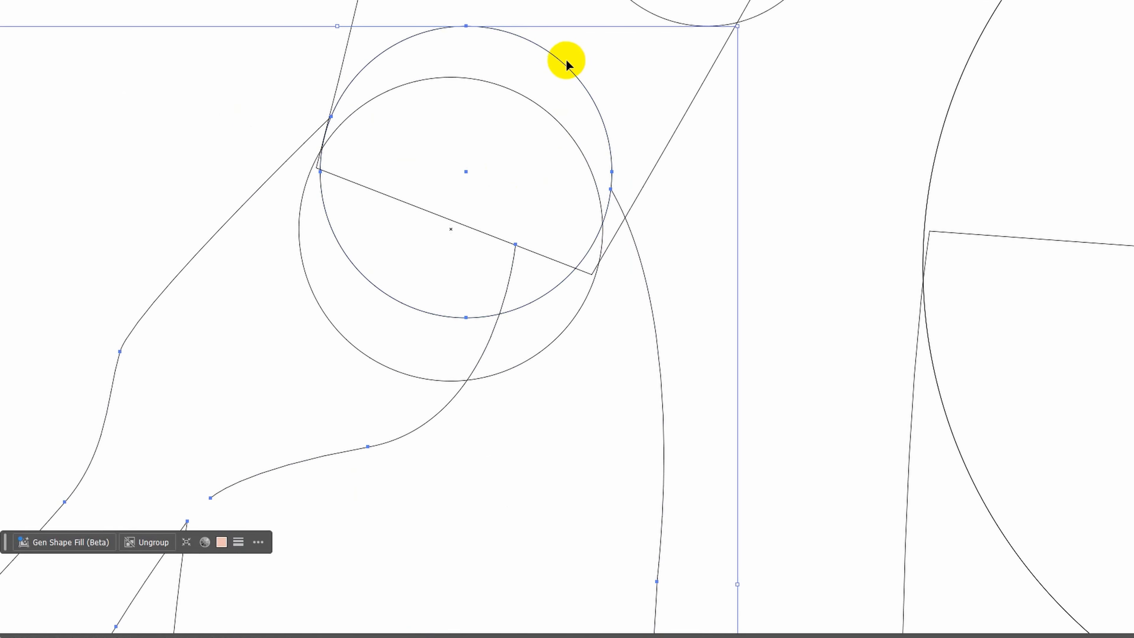
pyautogui.moveTo(564, 63); pyautogui.dragTo(549, 118)
# Scale the hand up slightly more to match the two wrist circles in size, recentre it and check the fit.
pyautogui.scroll(-2, 521, 101)
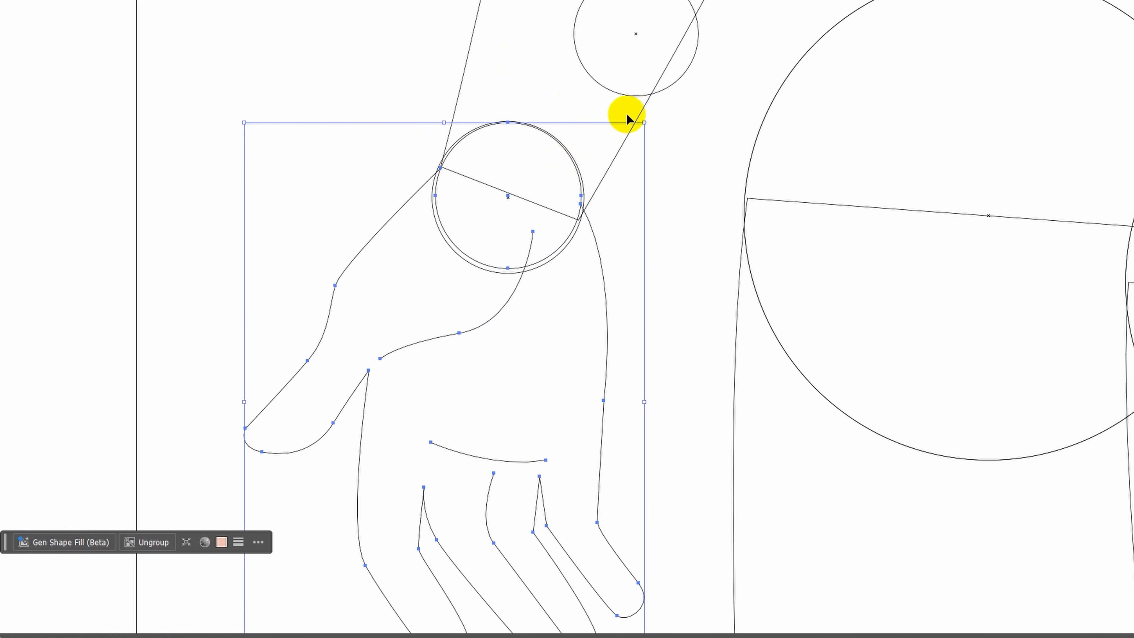
pyautogui.moveTo(643, 123); pyautogui.dragTo(652, 117)
pyautogui.scroll(3, 502, 172)
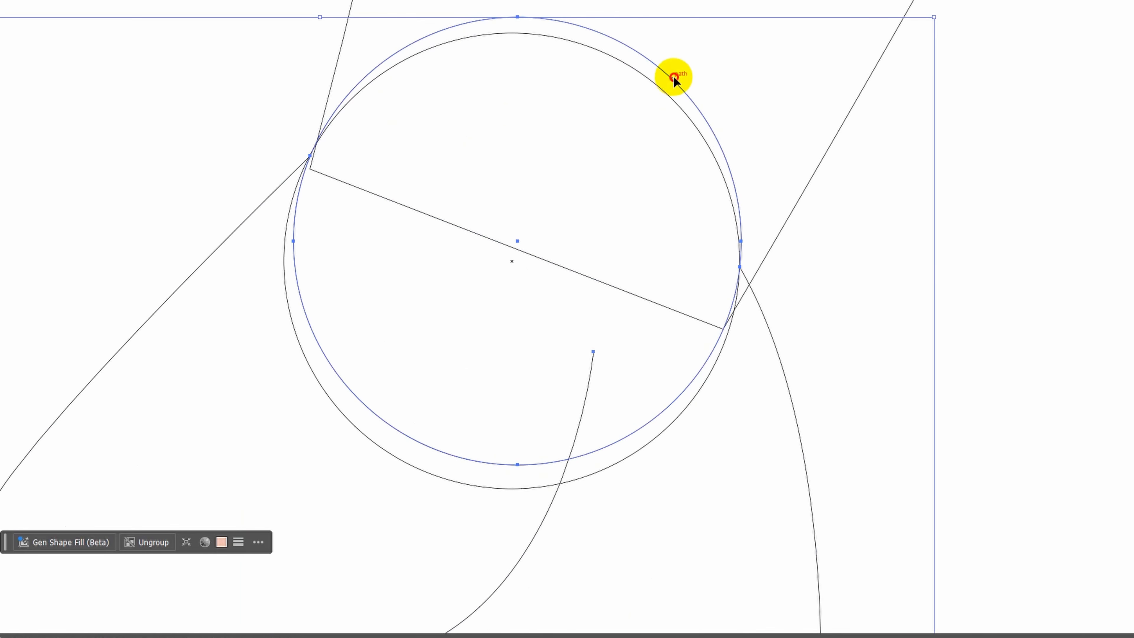
pyautogui.moveTo(672, 76); pyautogui.dragTo(666, 96)
pyautogui.scroll(-4, 608, 114)
pyautogui.click(518, 177)
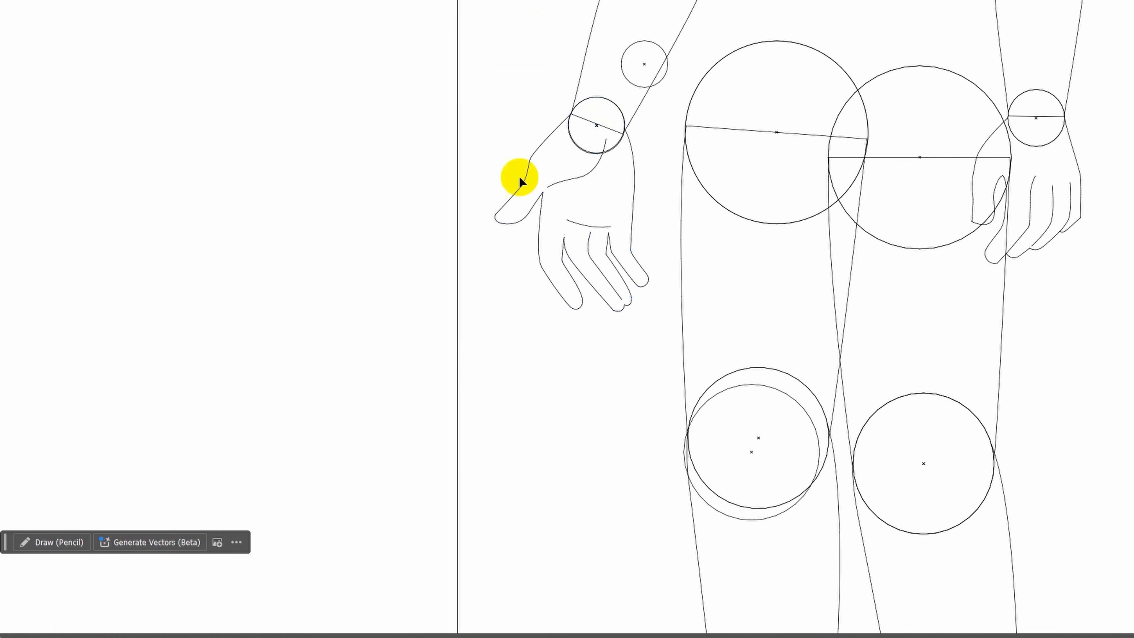
pyautogui.scroll(-2, 579, 206)
pyautogui.scroll(5, 579, 205)
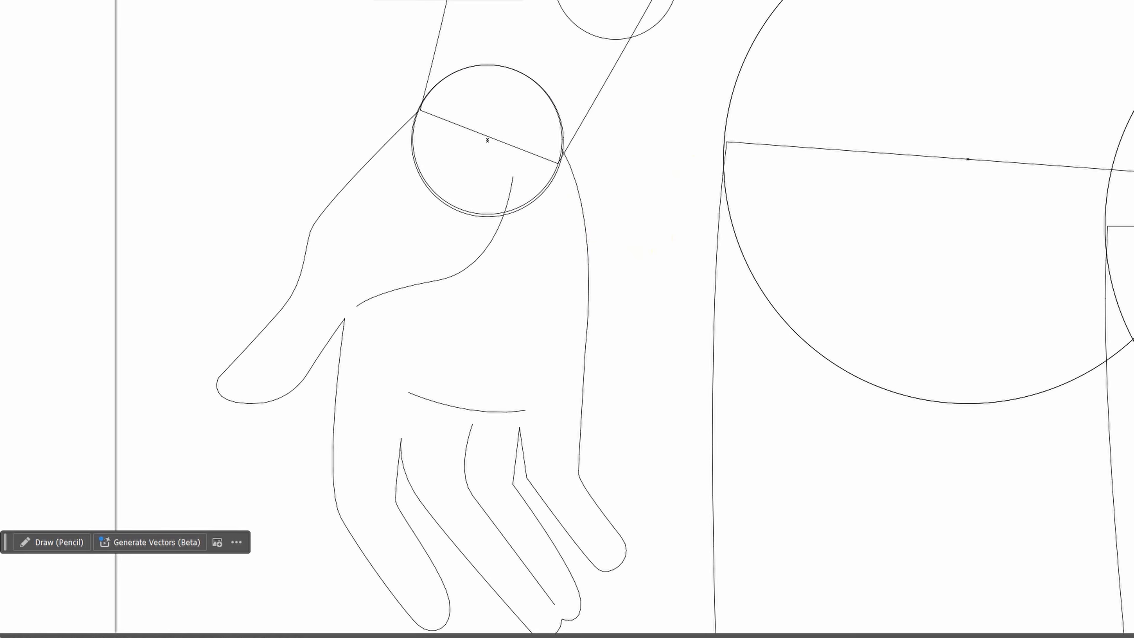
pyautogui.hotkey('ctrl', 'z')
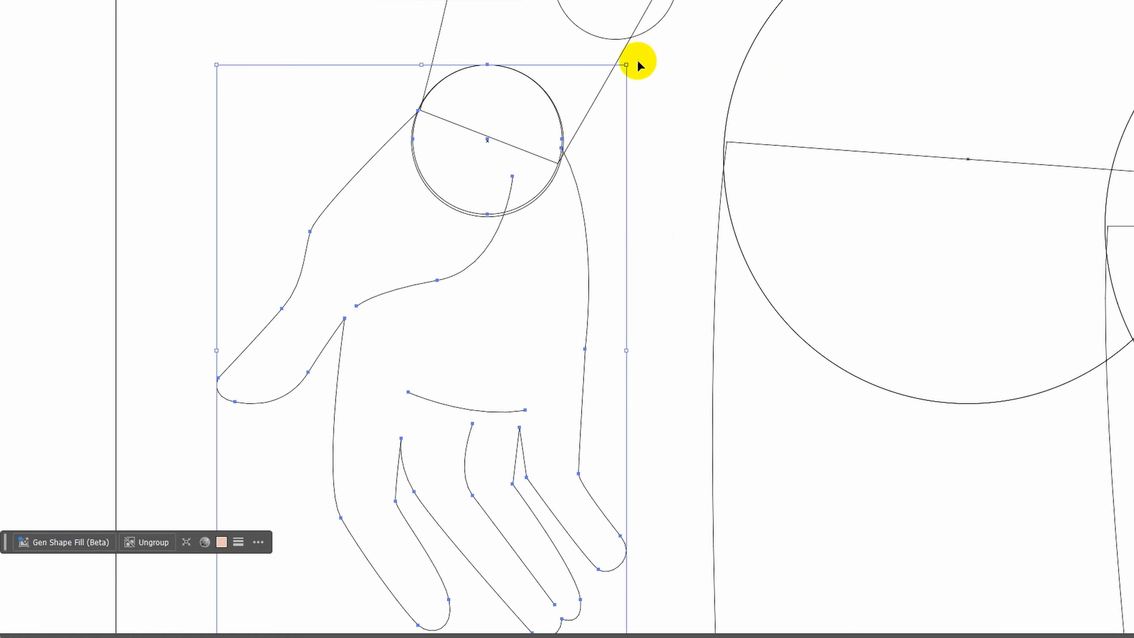
pyautogui.click(657, 84)
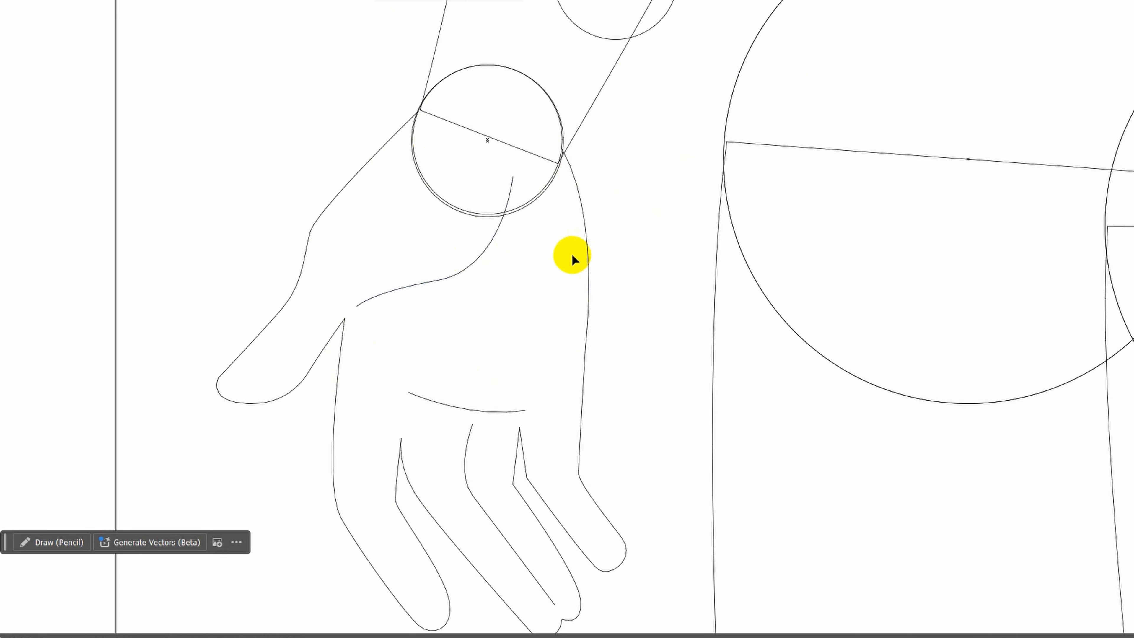
# Rotate the RHand group slightly clockwise and realign its wrist circle with the forearm's wrist circle.
pyautogui.click(586, 255)
pyautogui.click(997, 99)
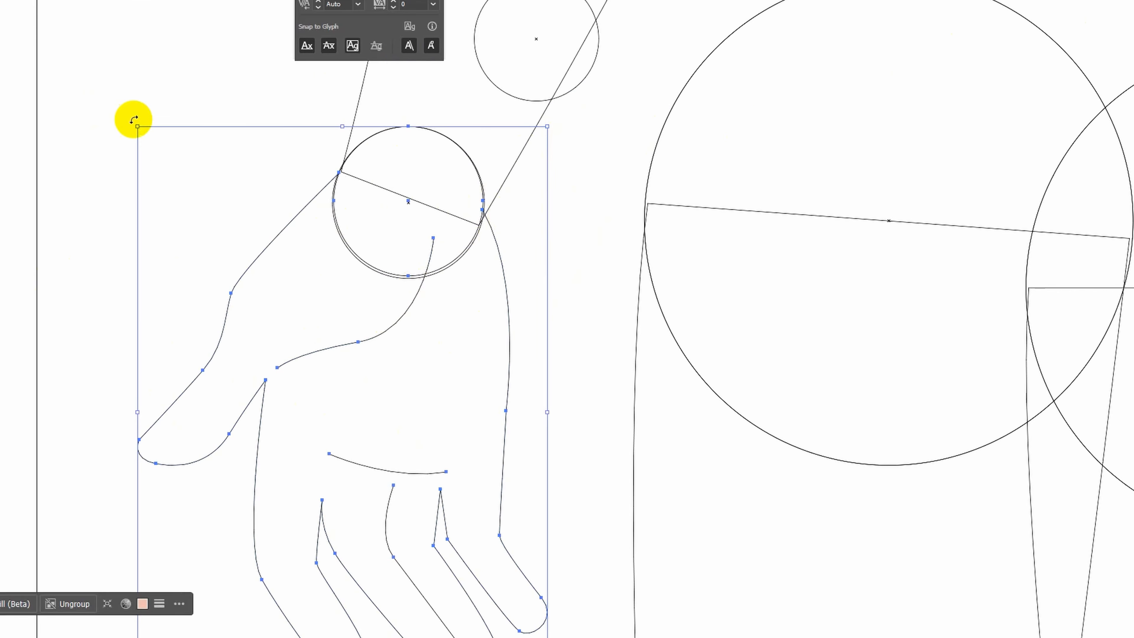
pyautogui.moveTo(0, 274); pyautogui.dragTo(0, 273)
pyautogui.moveTo(134, 116); pyautogui.dragTo(160, 77)
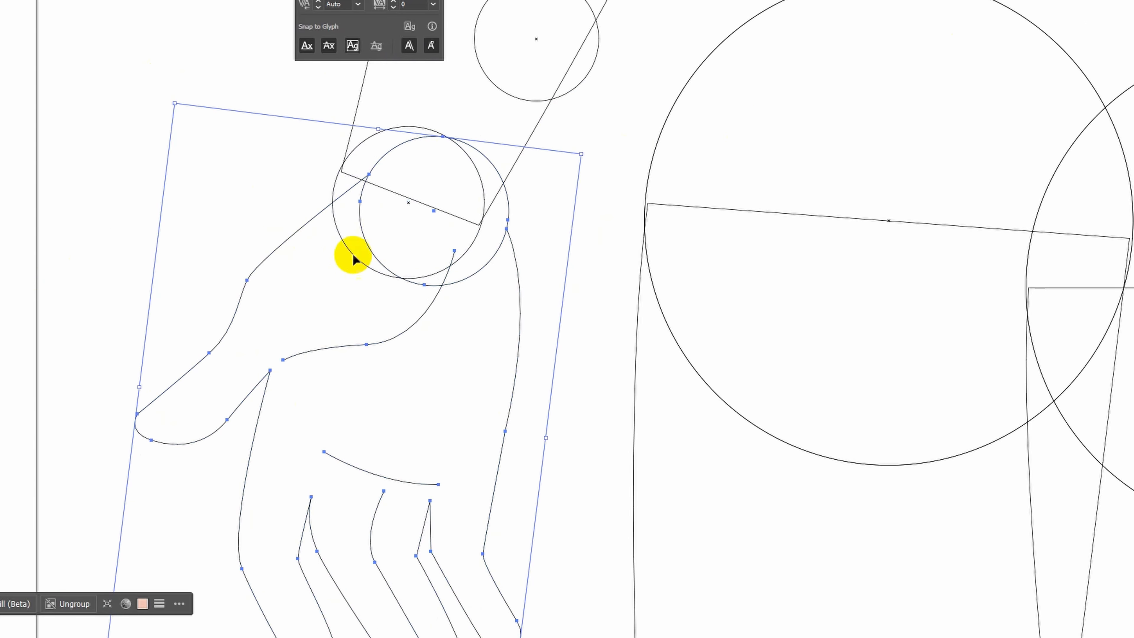
pyautogui.scroll(5, 365, 184)
pyautogui.moveTo(418, 123); pyautogui.dragTo(321, 88)
pyautogui.scroll(-5, 338, 192)
pyautogui.click(538, 294)
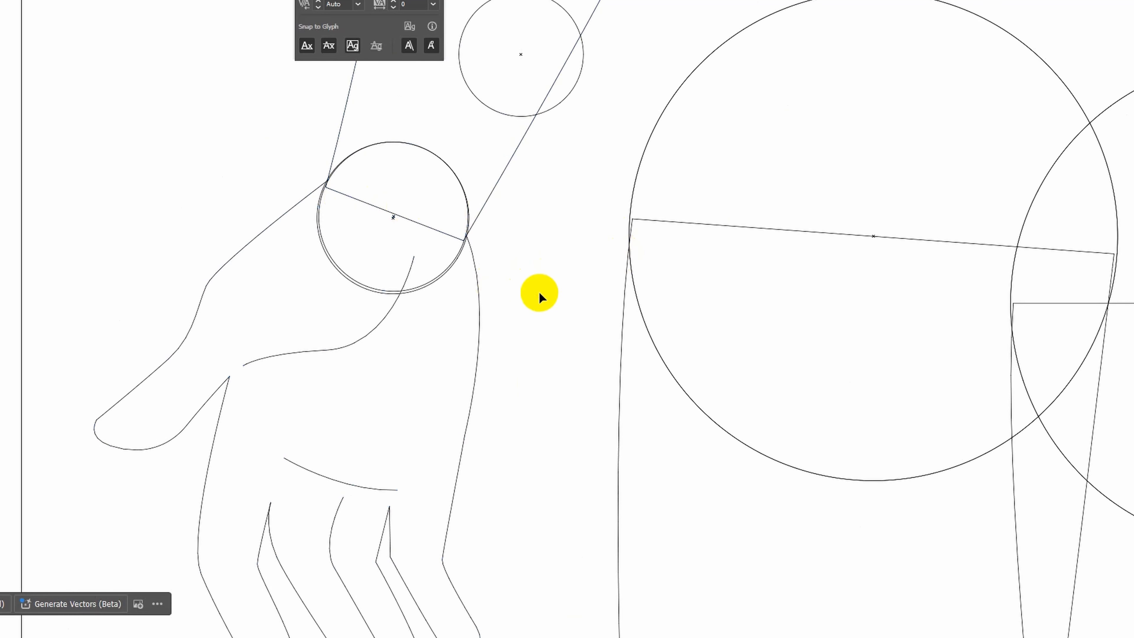
# Return to the full-colour preview and show the linked reference image behind the finished arms and legs.
pyautogui.hotkey('ctrl', 'y')
pyautogui.scroll(-6, 188, 340)
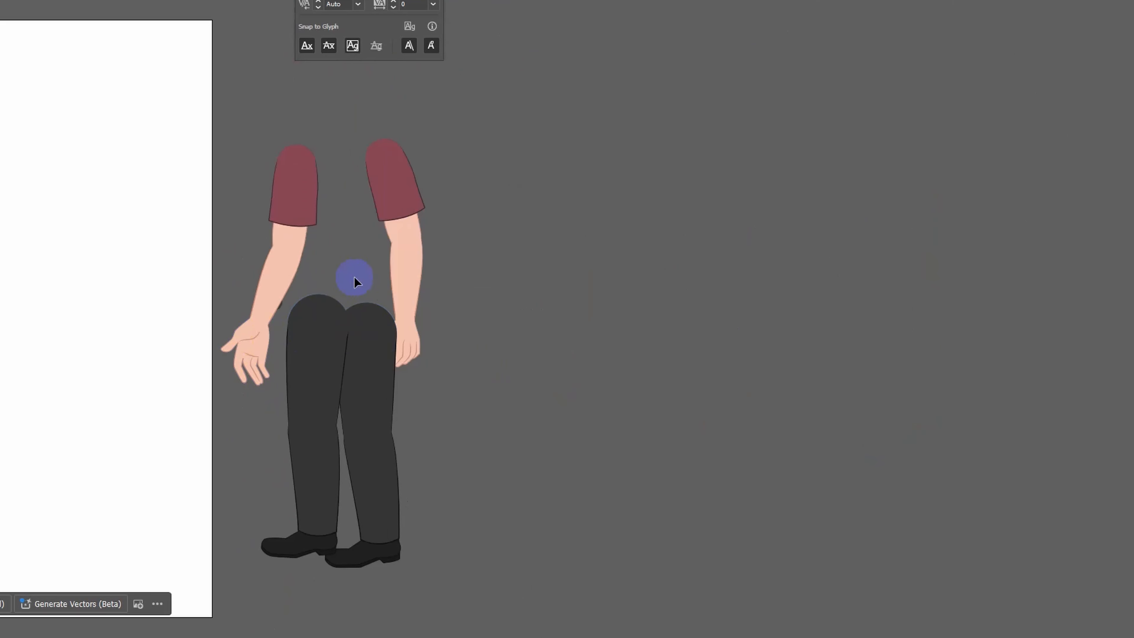
pyautogui.scroll(1, 178, 226)
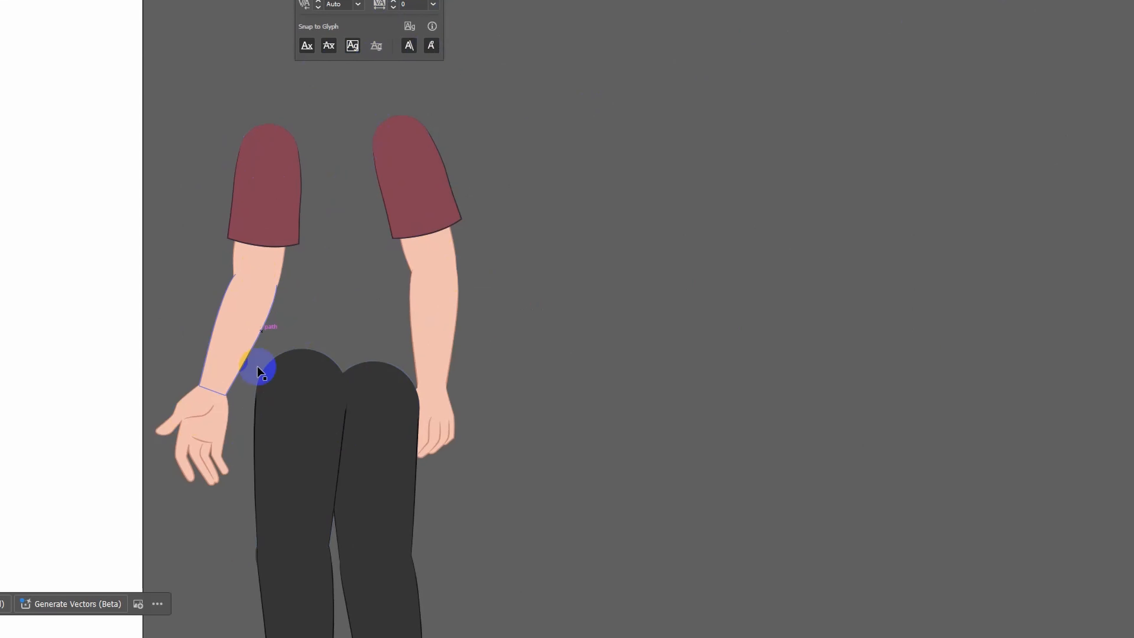
pyautogui.scroll(-4, 449, 276)
pyautogui.scroll(5, 432, 261)
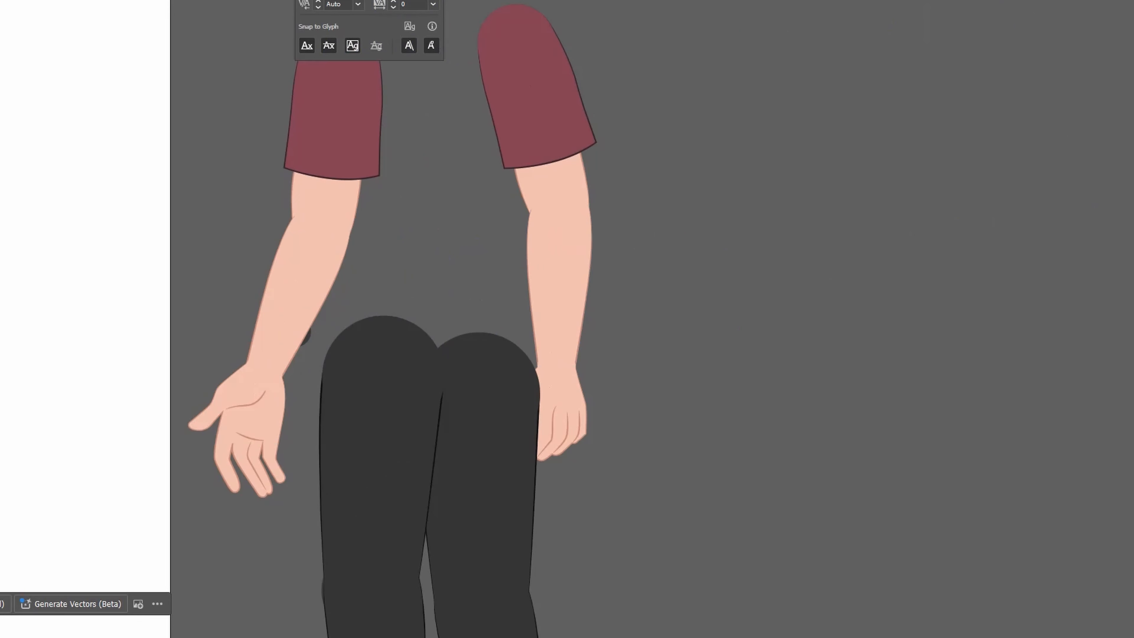
pyautogui.click(639, 199)
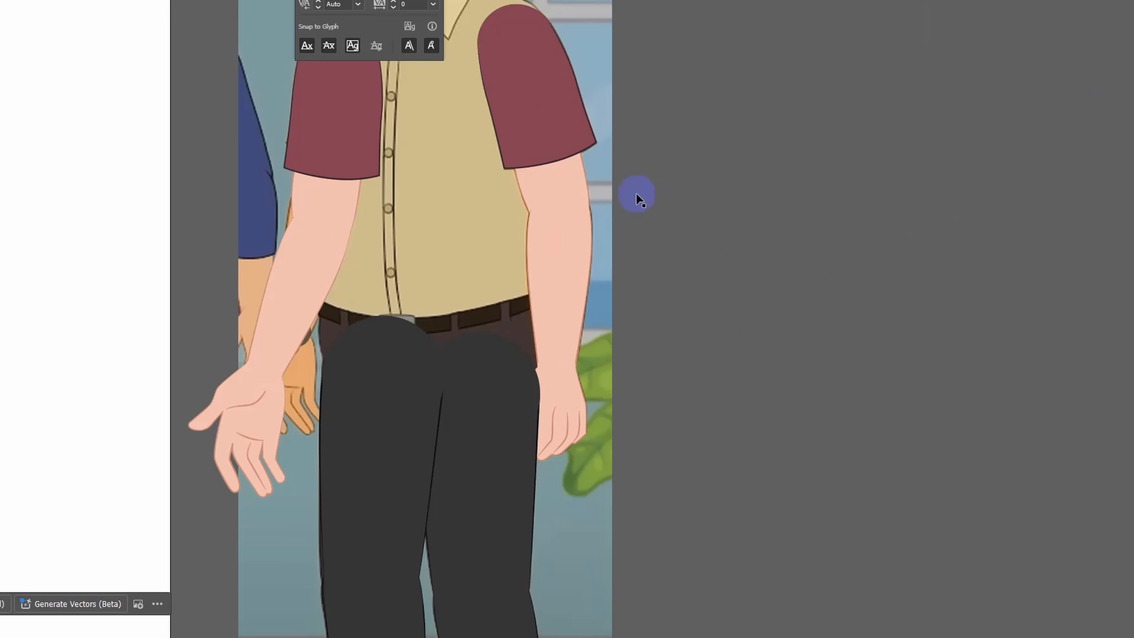
pyautogui.click(973, 134)
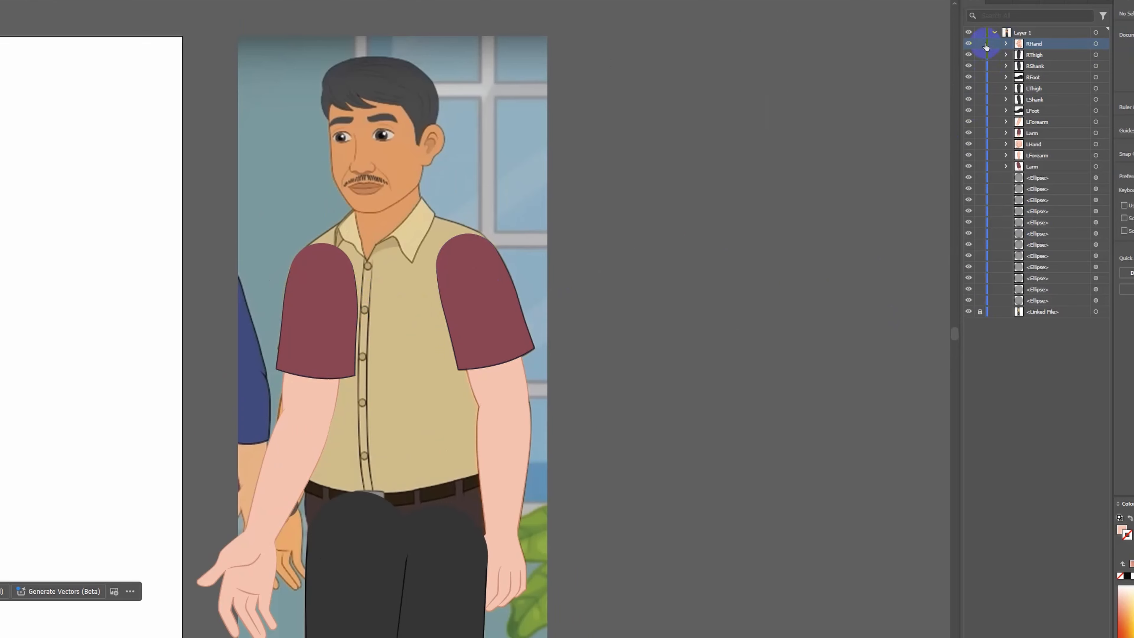
# Hide all limb groups from RHand through the lowest Larm, keeping the joint ellipses and the reference image shown.
pyautogui.moveTo(980, 45)
pyautogui.mouseDown()
pyautogui.moveTo(979, 161)
pyautogui.moveTo(978, 63)
pyautogui.mouseUp()
pyautogui.moveTo(966, 47); pyautogui.dragTo(967, 172)
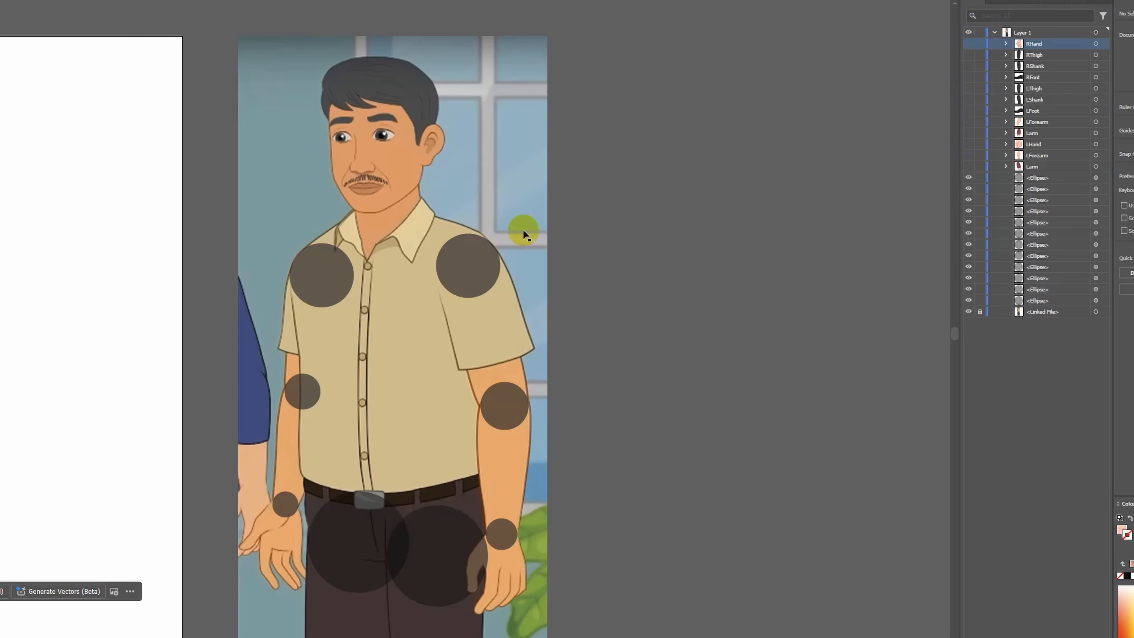
pyautogui.click(302, 272)
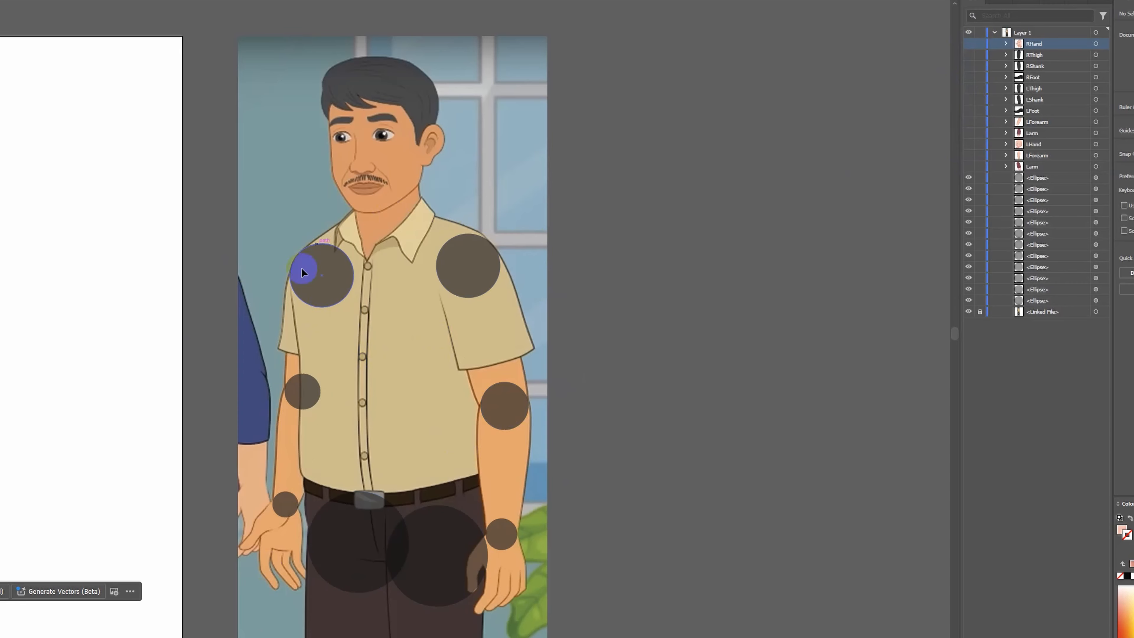
# Trace the neck with the Pen tool, arching its upper edge over the lower face and tapering its base to a point below the collar.
pyautogui.scroll(6, 306, 180)
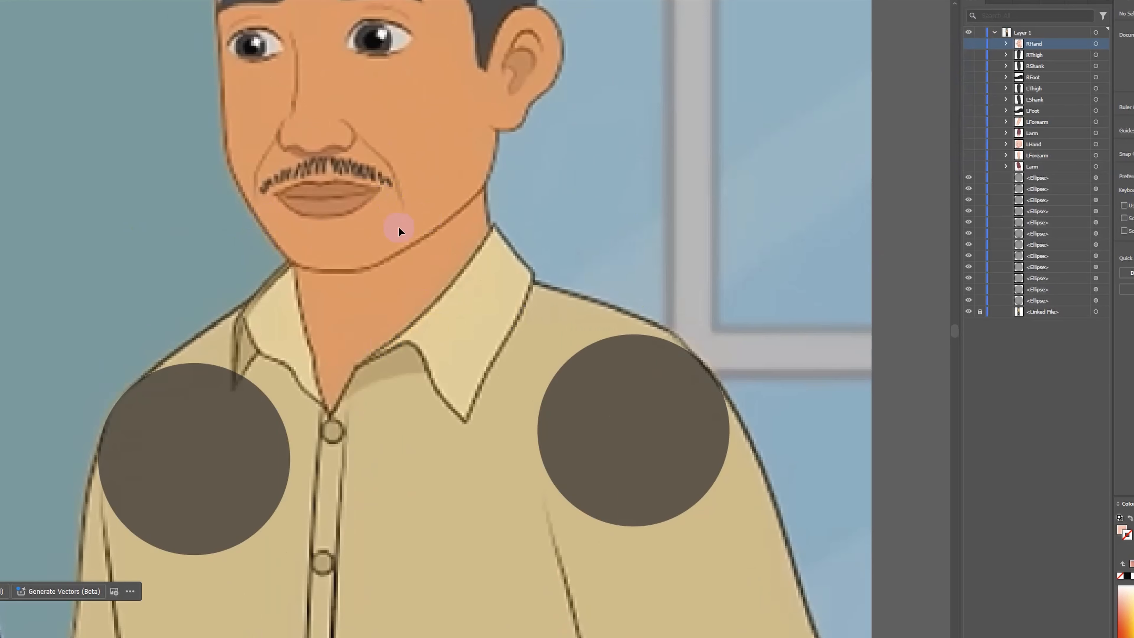
pyautogui.press('p')
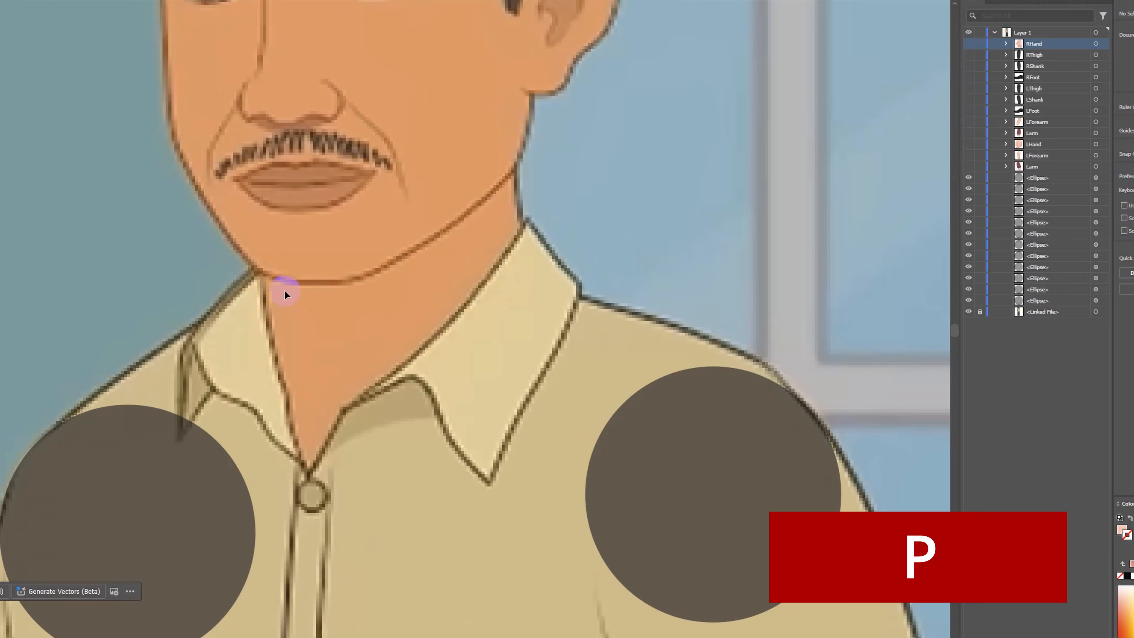
pyautogui.click(214, 337)
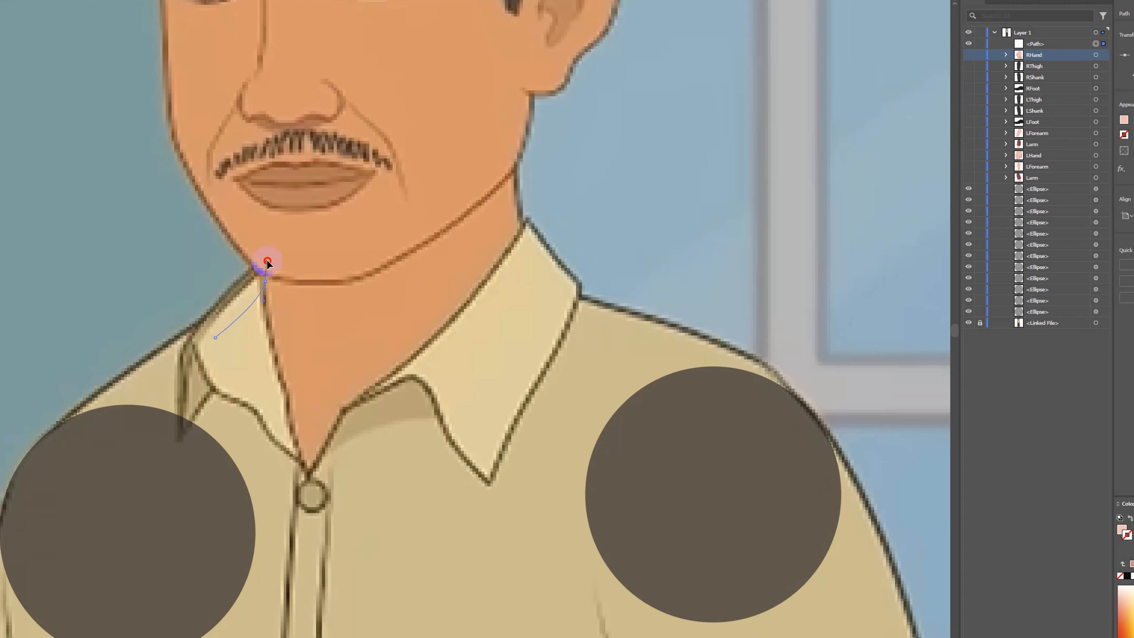
pyautogui.moveTo(266, 261); pyautogui.dragTo(262, 260)
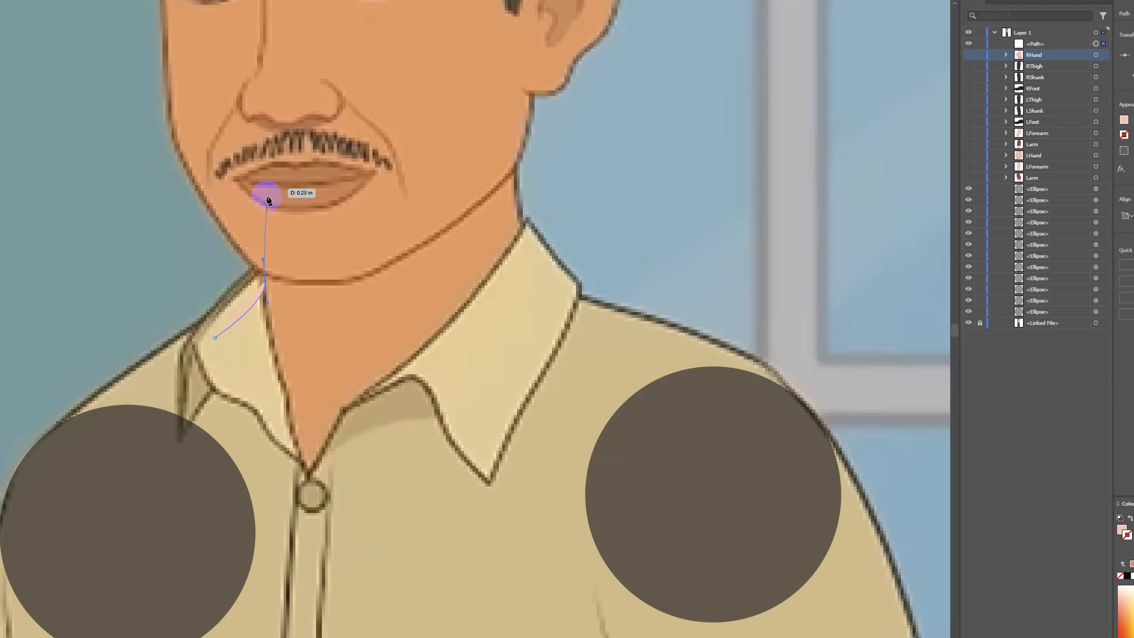
pyautogui.moveTo(256, 119); pyautogui.dragTo(668, 229)
pyautogui.moveTo(514, 112); pyautogui.dragTo(528, 241)
pyautogui.click(558, 314)
pyautogui.moveTo(573, 360); pyautogui.dragTo(577, 363)
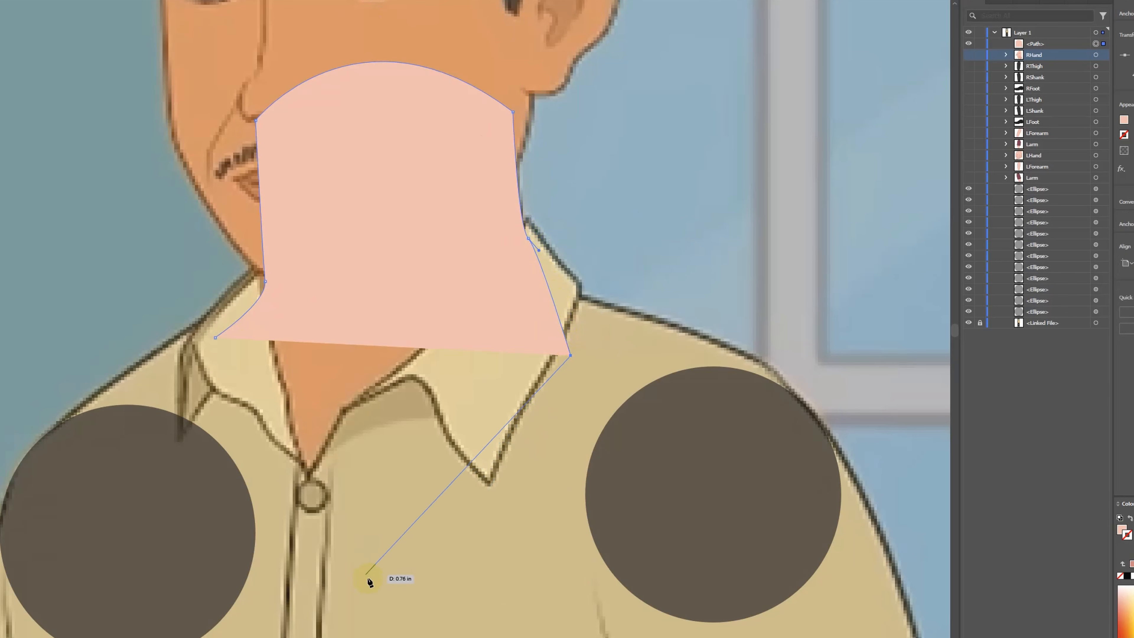
pyautogui.moveTo(296, 562); pyautogui.dragTo(296, 562)
pyautogui.moveTo(233, 401); pyautogui.dragTo(217, 361)
# Show the duplicated LForearm and Larm groups and sample the forearm's skin fill and outline onto the neck path.
pyautogui.scroll(-3, 216, 362)
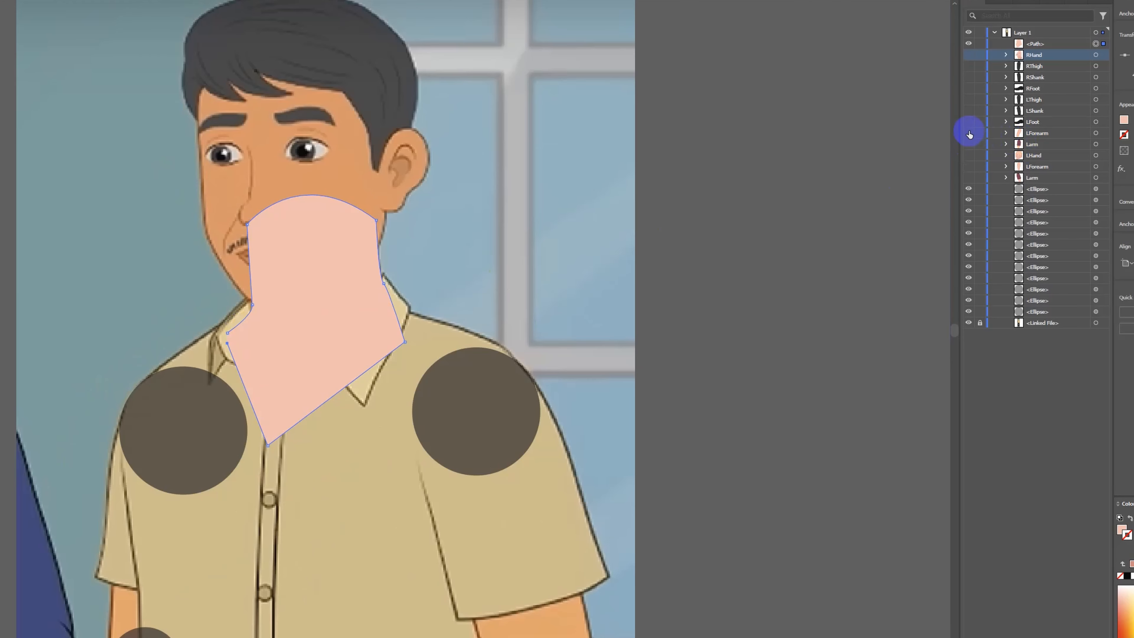
pyautogui.click(968, 145)
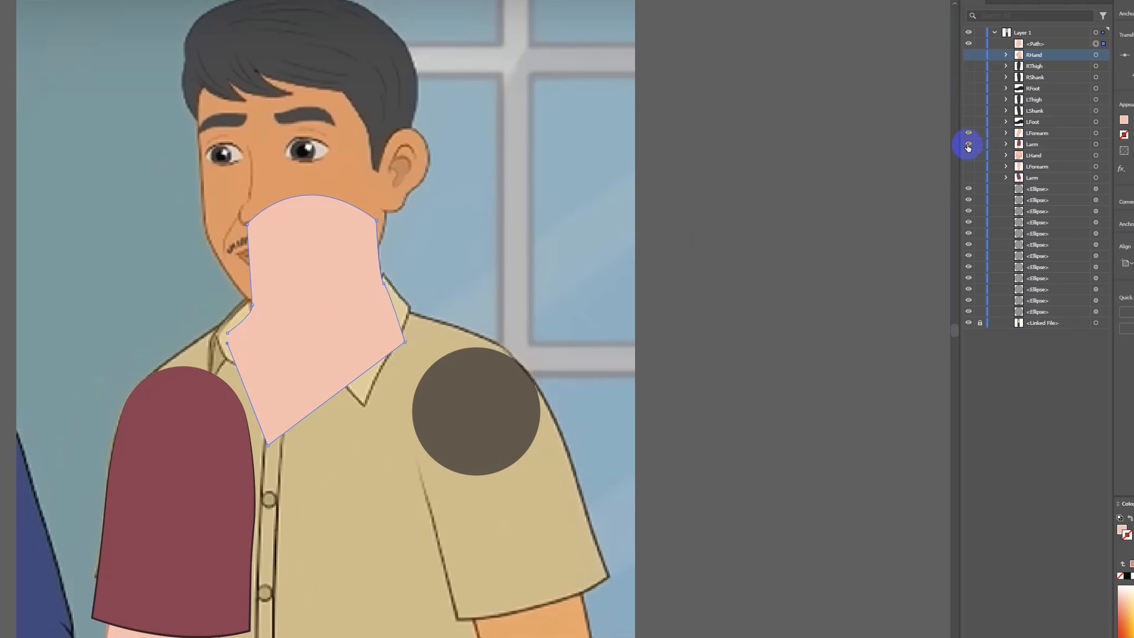
pyautogui.scroll(-3, 450, 387)
pyautogui.scroll(5, 311, 553)
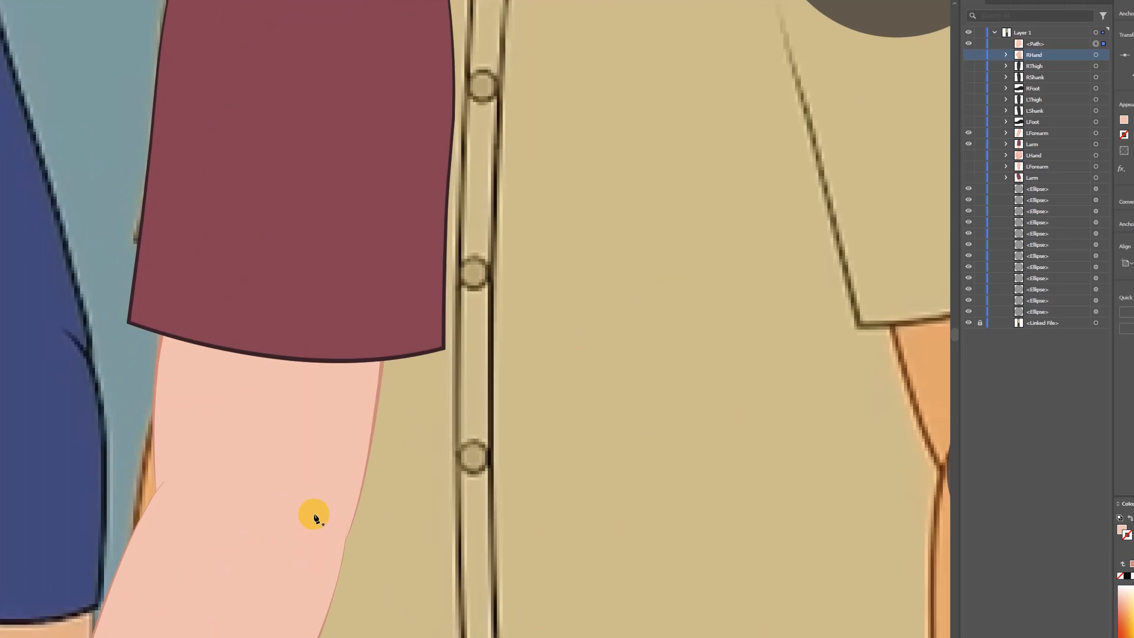
pyautogui.click(358, 417)
pyautogui.scroll(-5, 354, 446)
pyautogui.scroll(6, 429, 277)
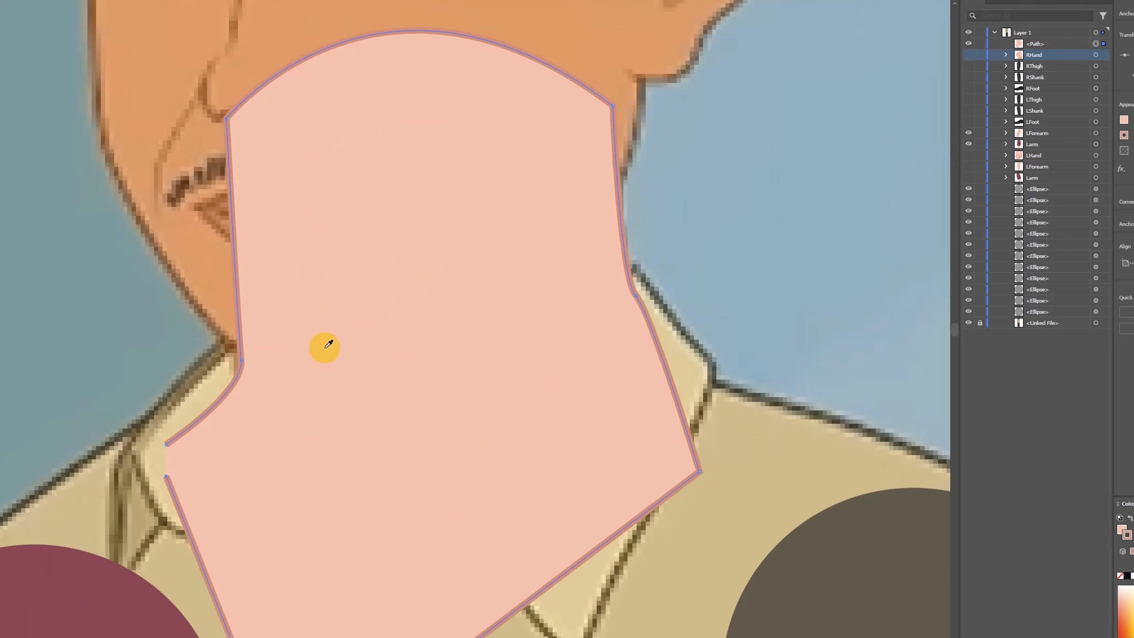
# Hide the neck path and the upper LForearm and Larm groups to clear the torso area.
pyautogui.scroll(-3, 328, 344)
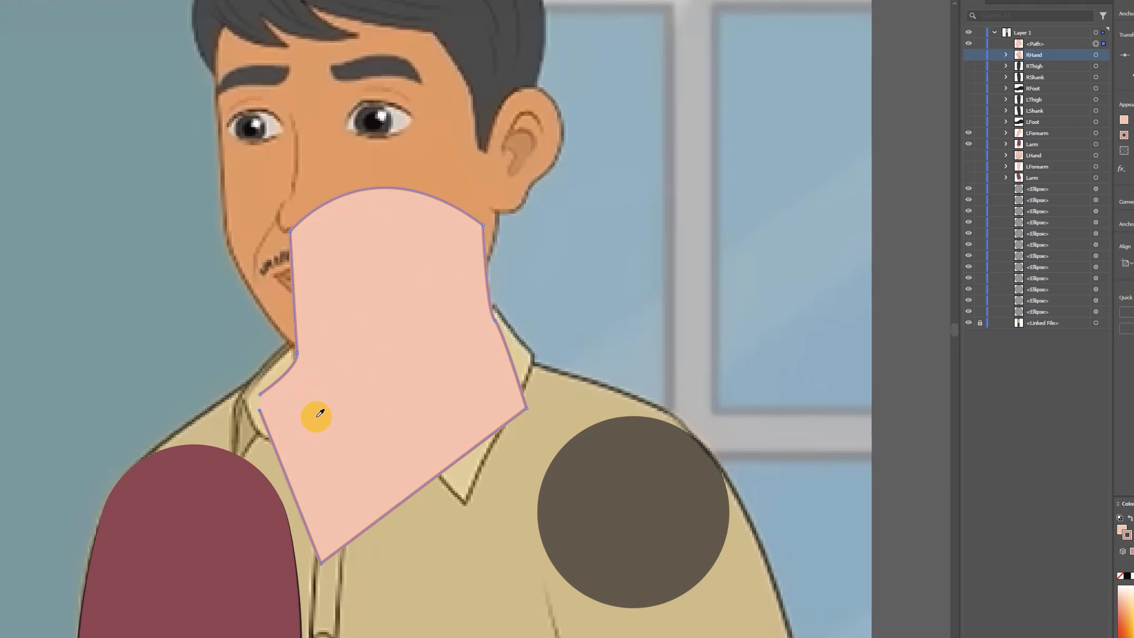
pyautogui.press('v')
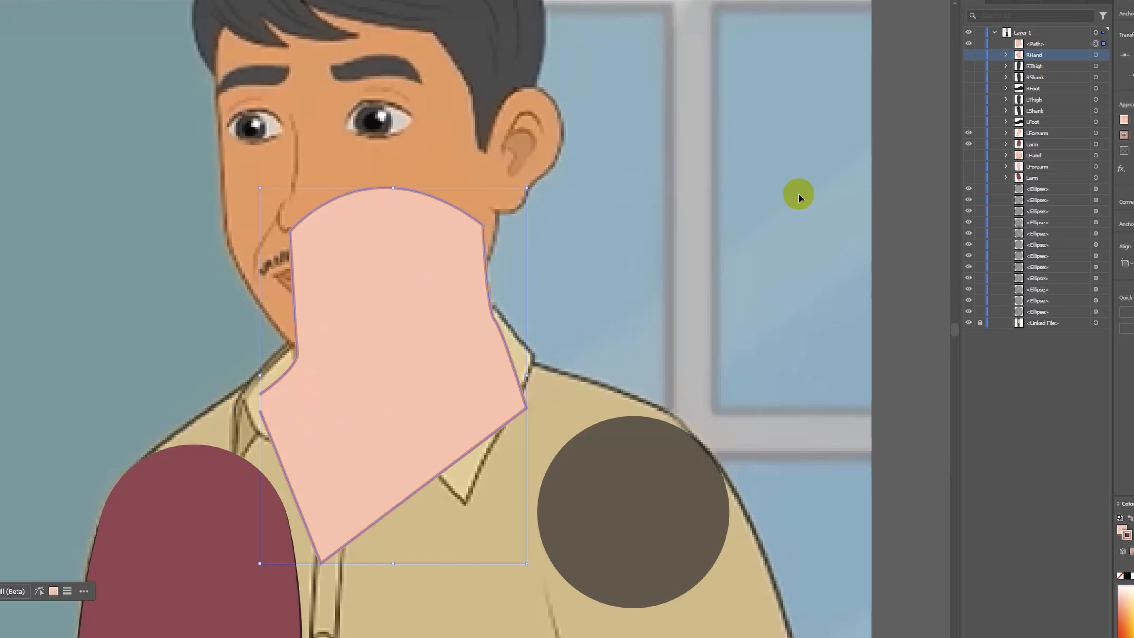
pyautogui.click(968, 44)
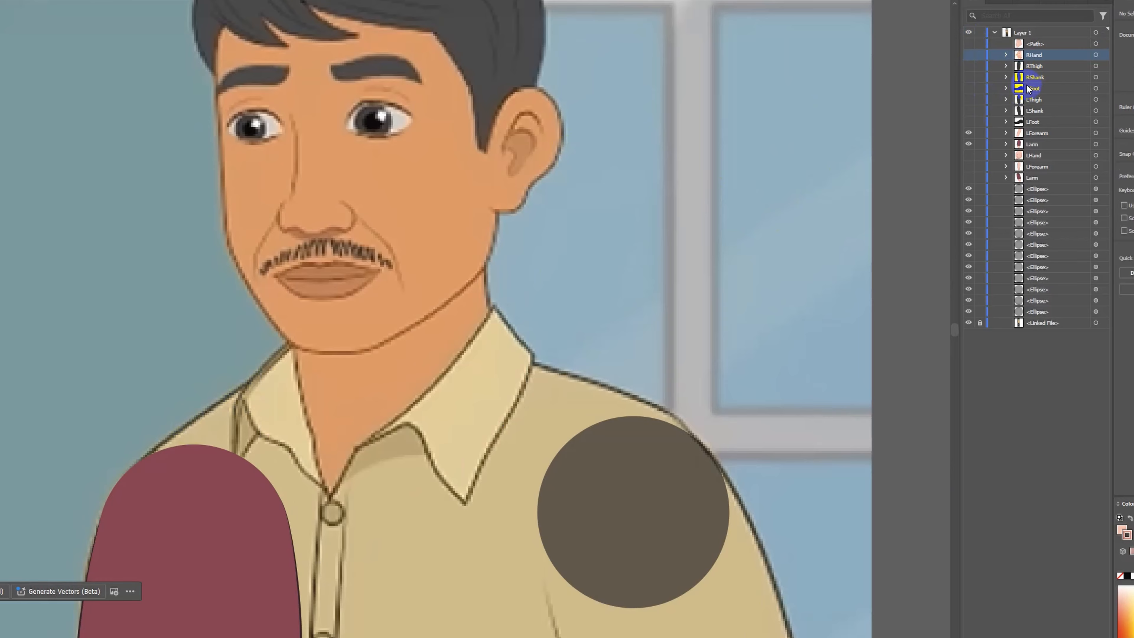
pyautogui.click(969, 144)
pyautogui.click(970, 134)
# Start a Pen path at the shoulder joint circle beside the blue-clad figure and trace down the torso's side past the elbow circle.
pyautogui.scroll(-5, 530, 171)
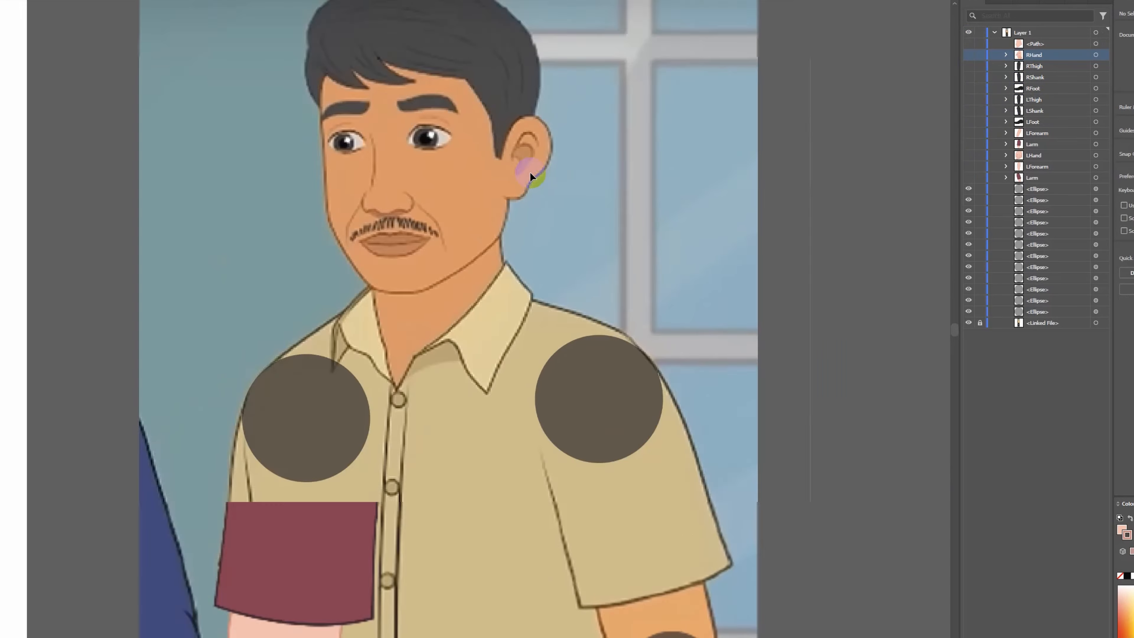
pyautogui.scroll(3, 525, 263)
pyautogui.scroll(-2, 413, 225)
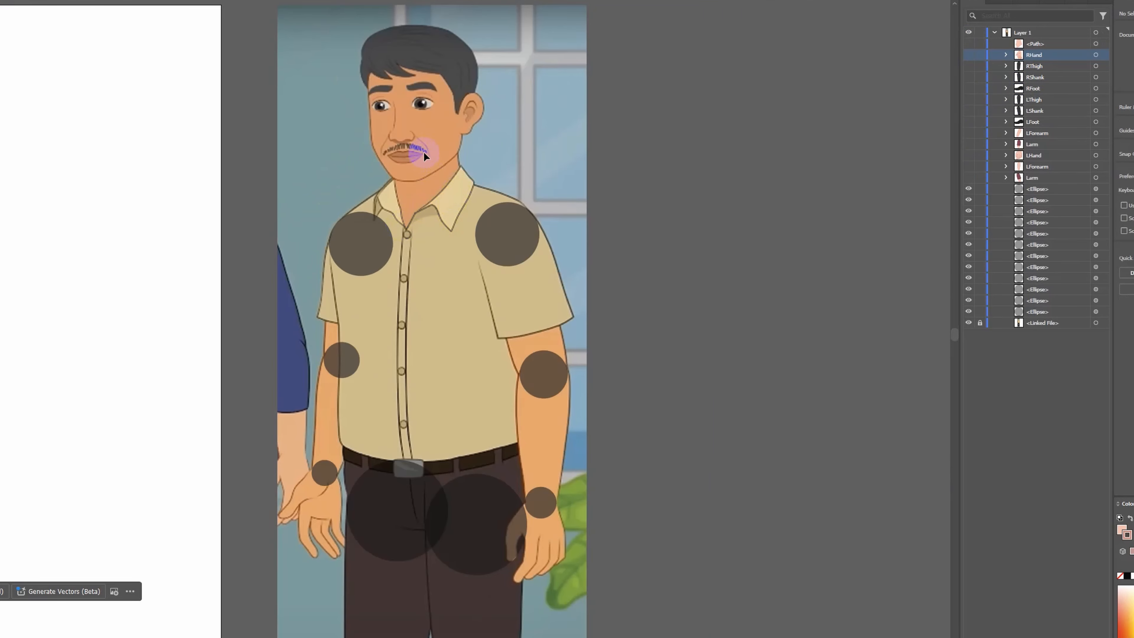
pyautogui.scroll(5, 506, 223)
pyautogui.scroll(-2, 363, 182)
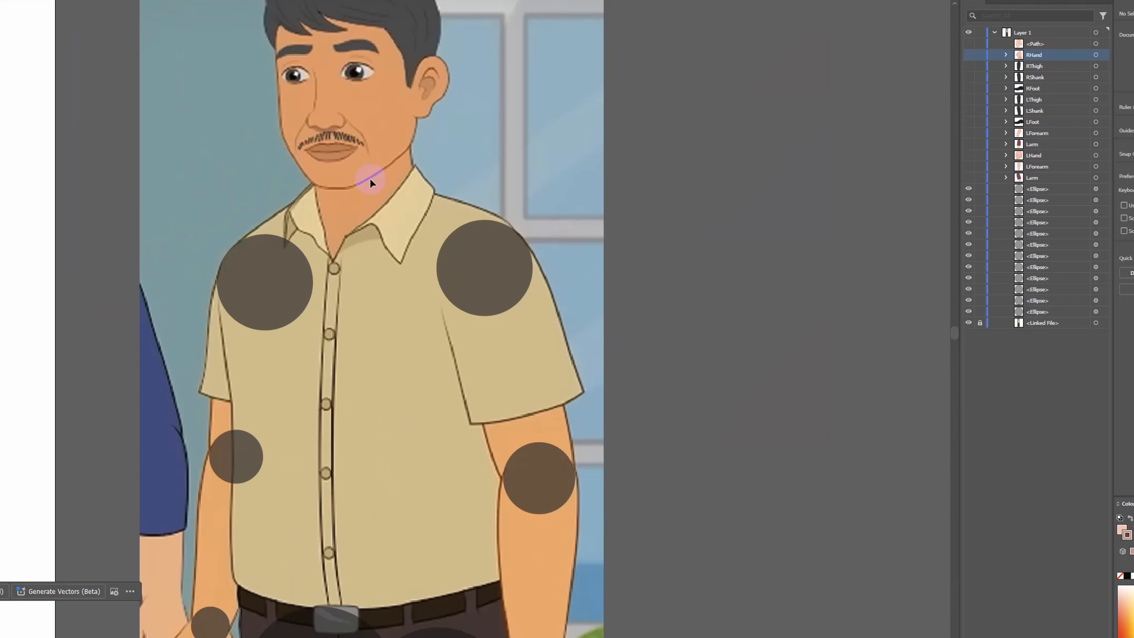
pyautogui.scroll(2, 227, 342)
pyautogui.scroll(3, 210, 286)
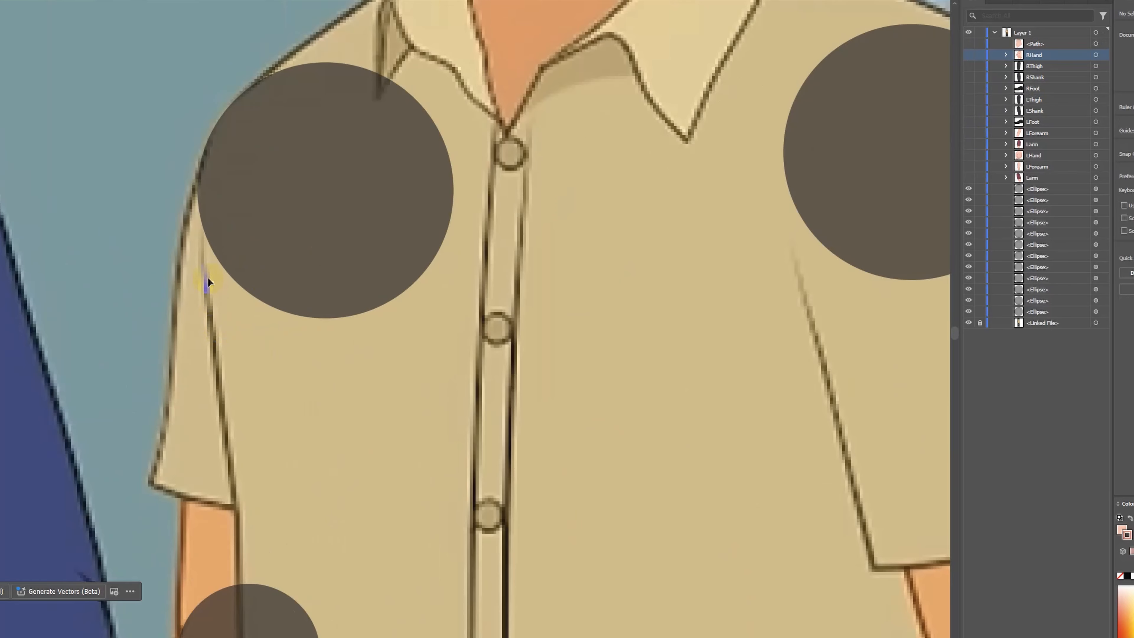
pyautogui.press('p')
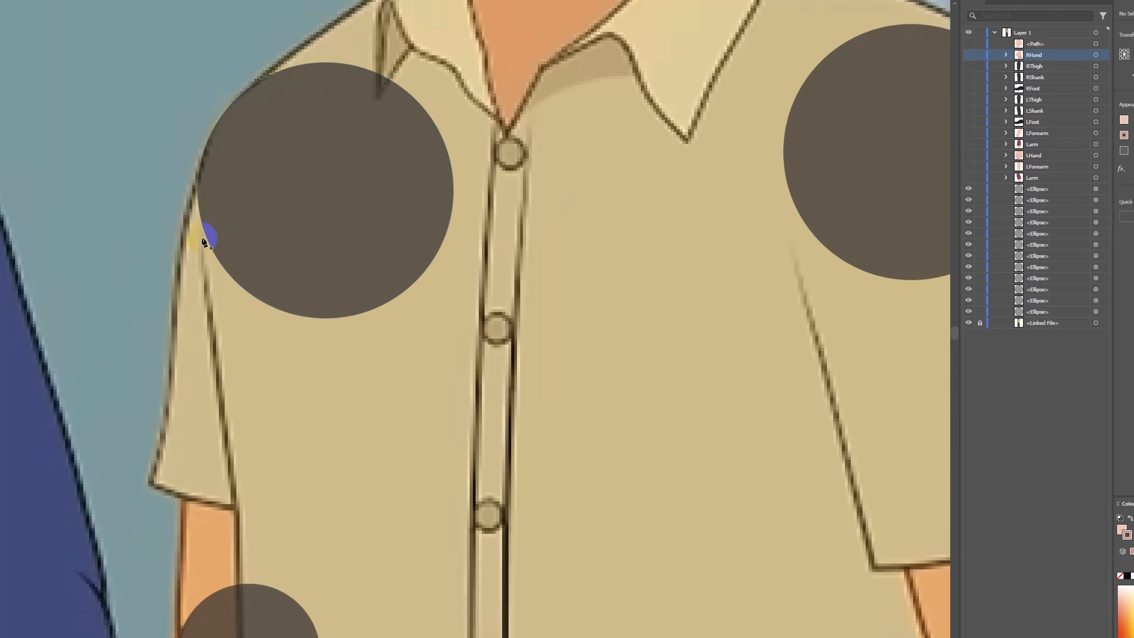
pyautogui.click(199, 217)
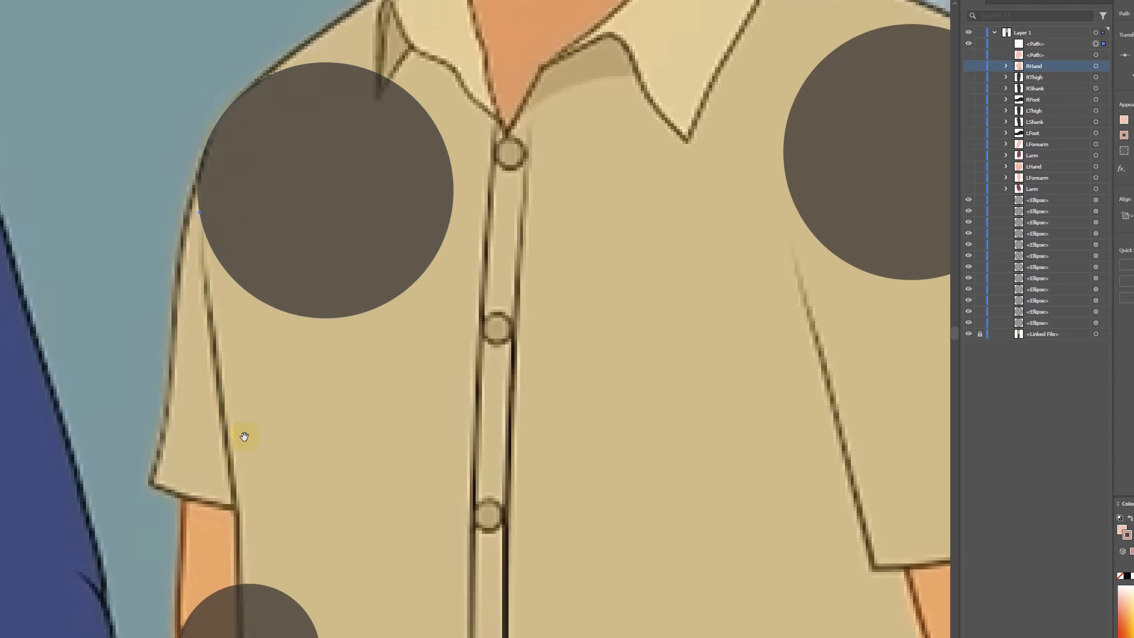
pyautogui.moveTo(245, 435); pyautogui.dragTo(211, 253)
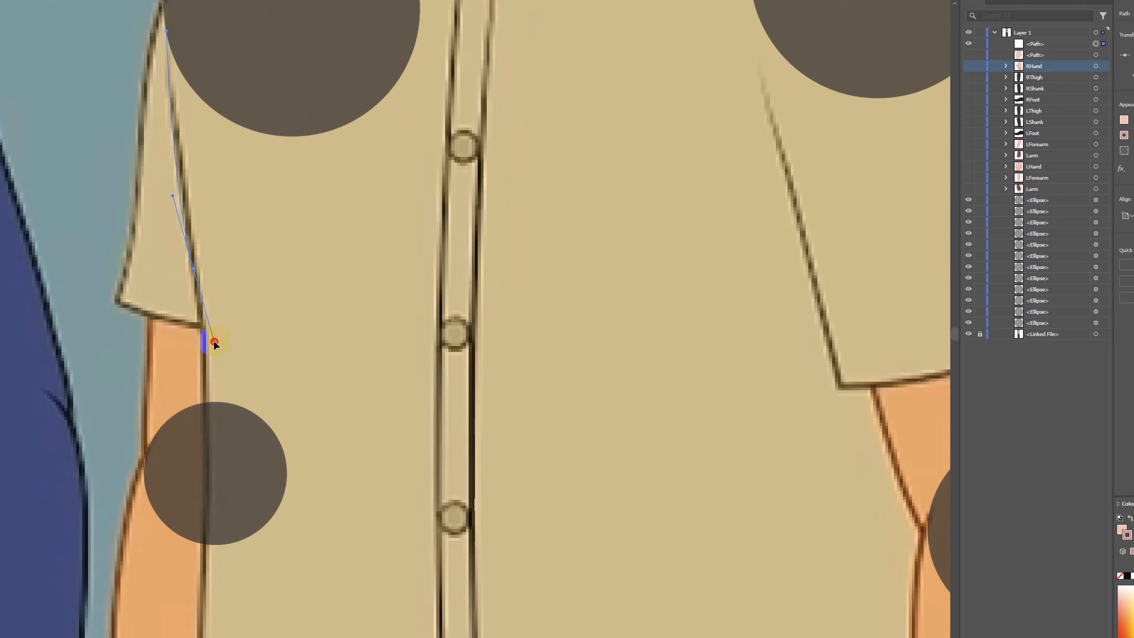
pyautogui.moveTo(214, 342); pyautogui.dragTo(214, 342)
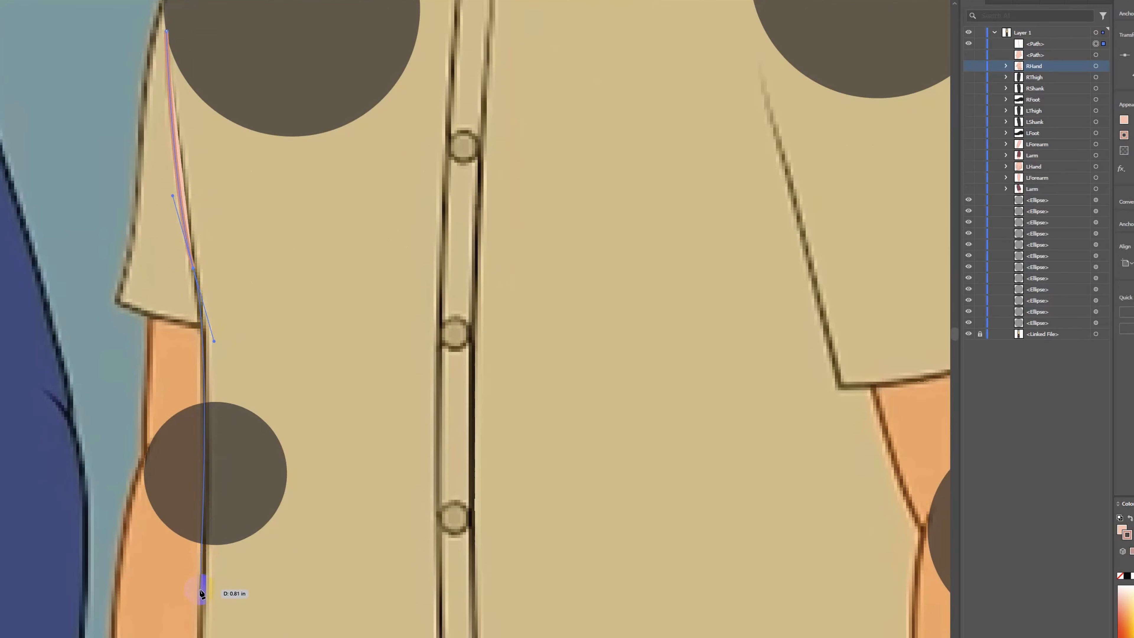
pyautogui.moveTo(201, 593); pyautogui.dragTo(202, 598)
# Remove the path's fill and continue it around the shirt's lower corner and along the hem above the belt.
pyautogui.moveTo(317, 539); pyautogui.dragTo(306, 68)
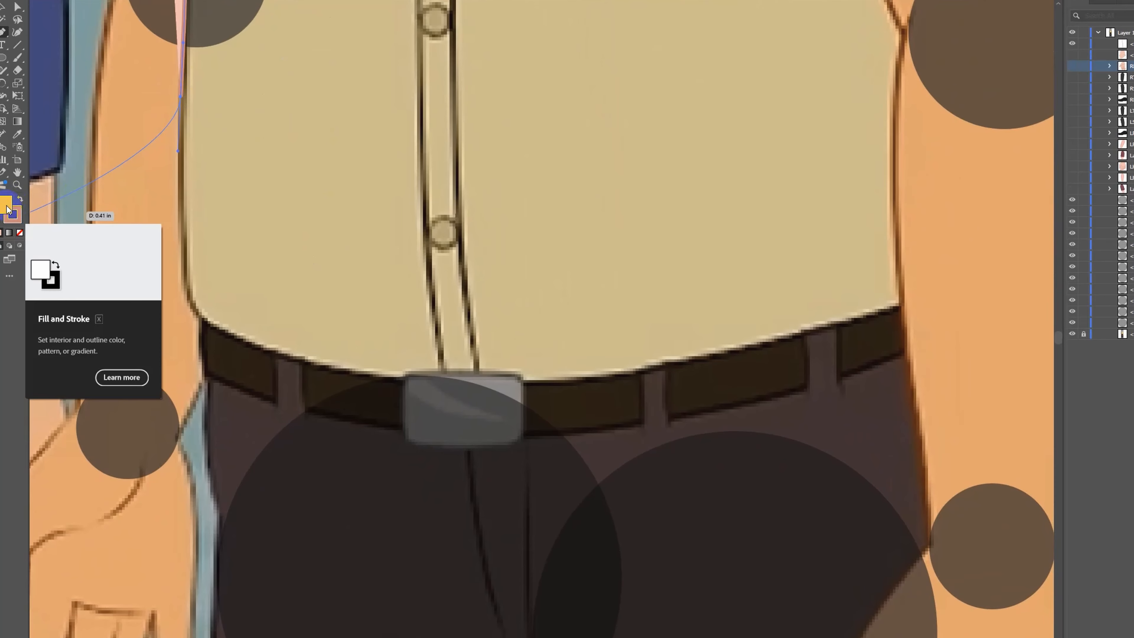
pyautogui.click(20, 232)
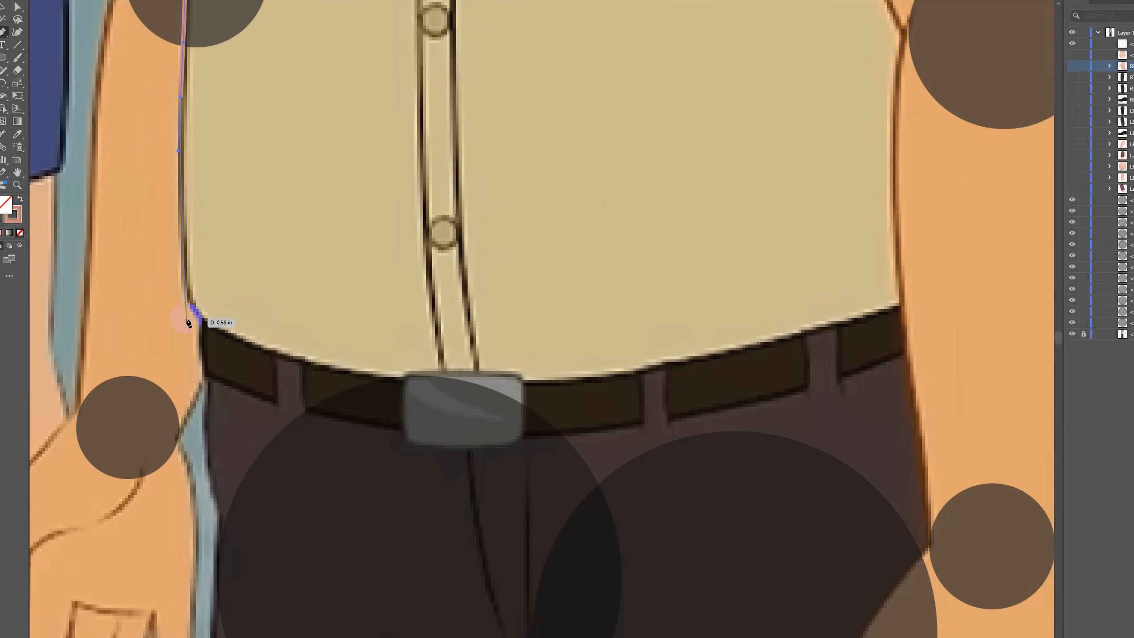
pyautogui.moveTo(209, 322); pyautogui.dragTo(253, 345)
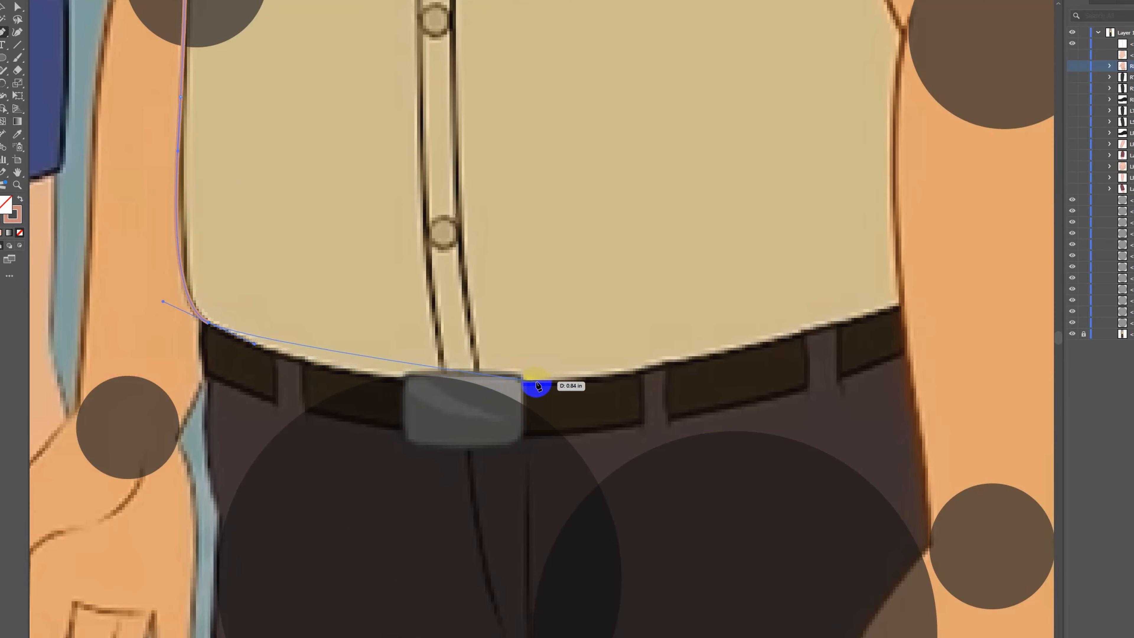
pyautogui.moveTo(553, 384); pyautogui.dragTo(718, 367)
pyautogui.click(901, 305)
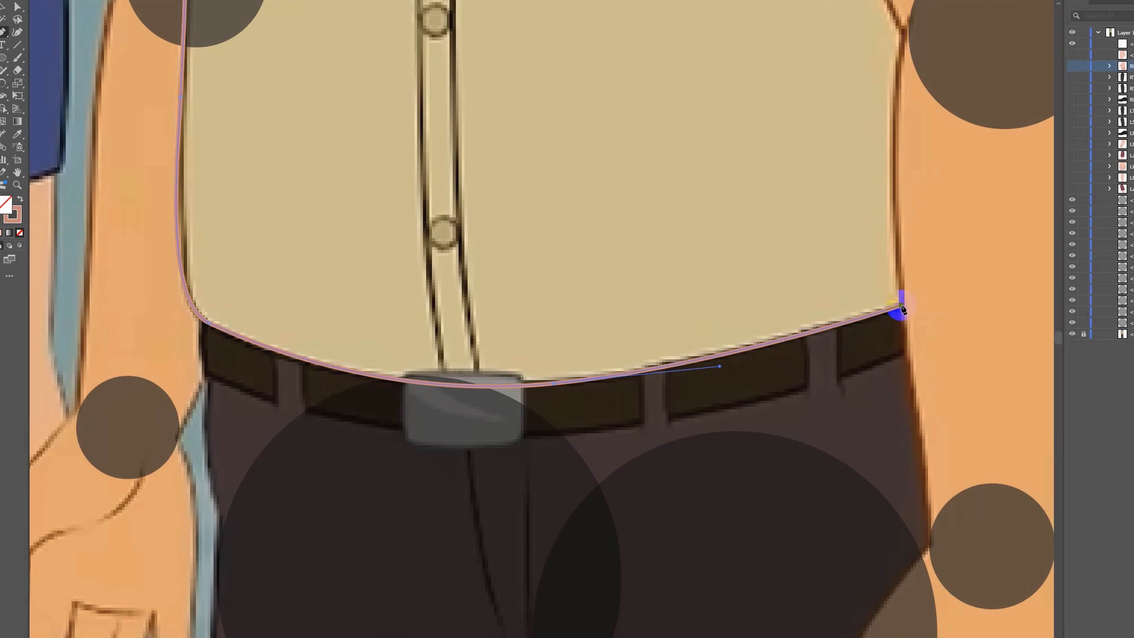
# Extend the torso path up the opposite side, bulging over the forearm and sleeve, to the edge of the shoulder joint circle.
pyautogui.scroll(-5, 842, 318)
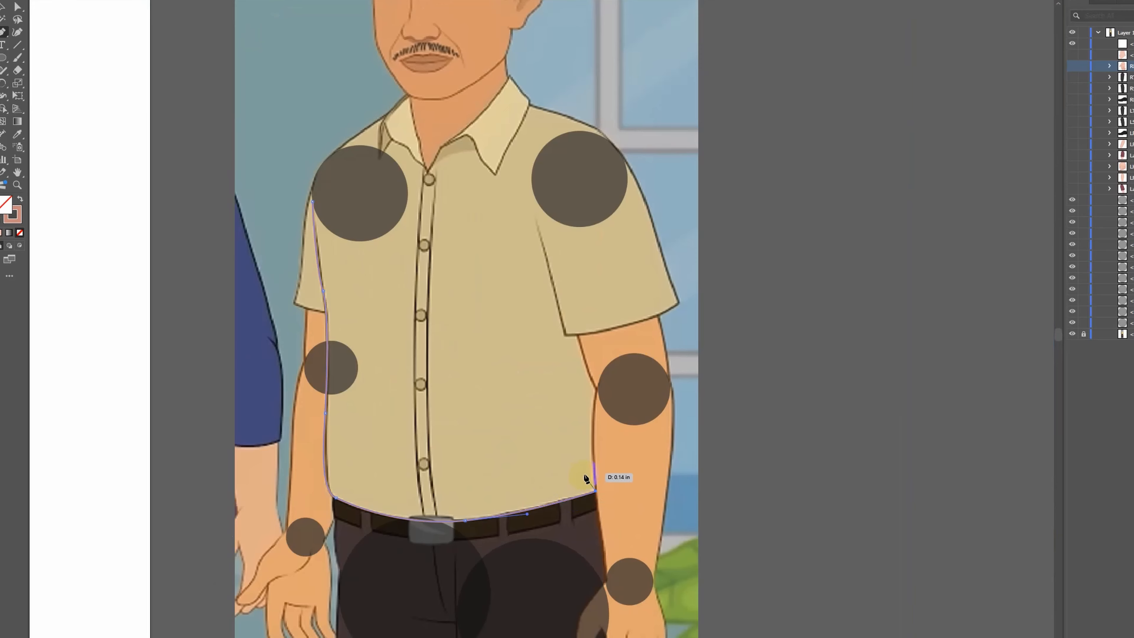
pyautogui.scroll(2, 586, 473)
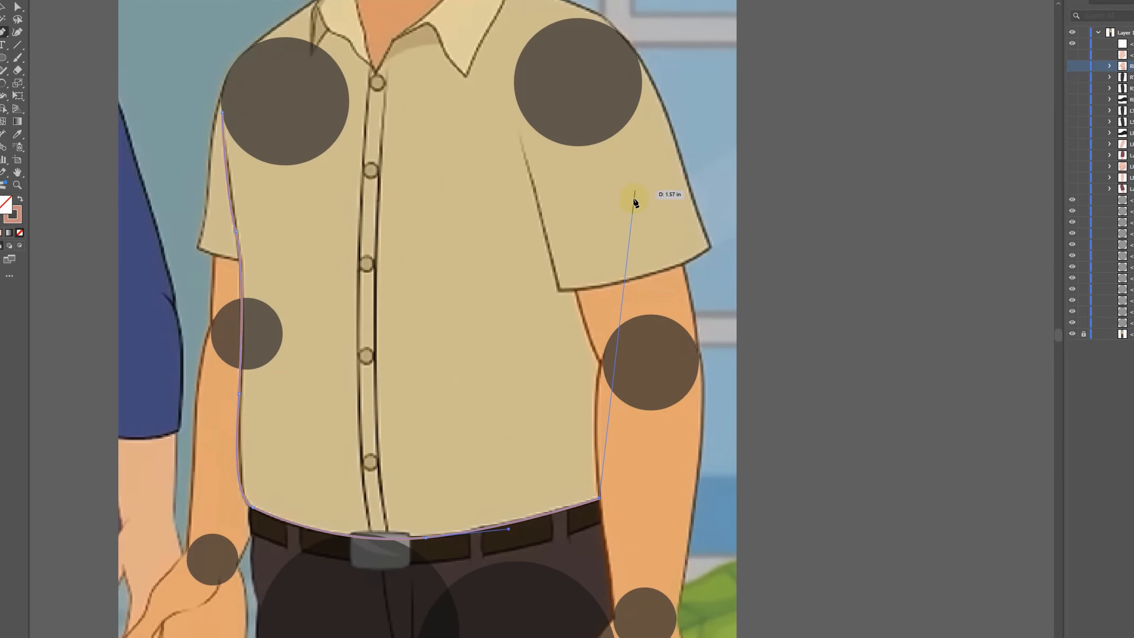
pyautogui.click(628, 466)
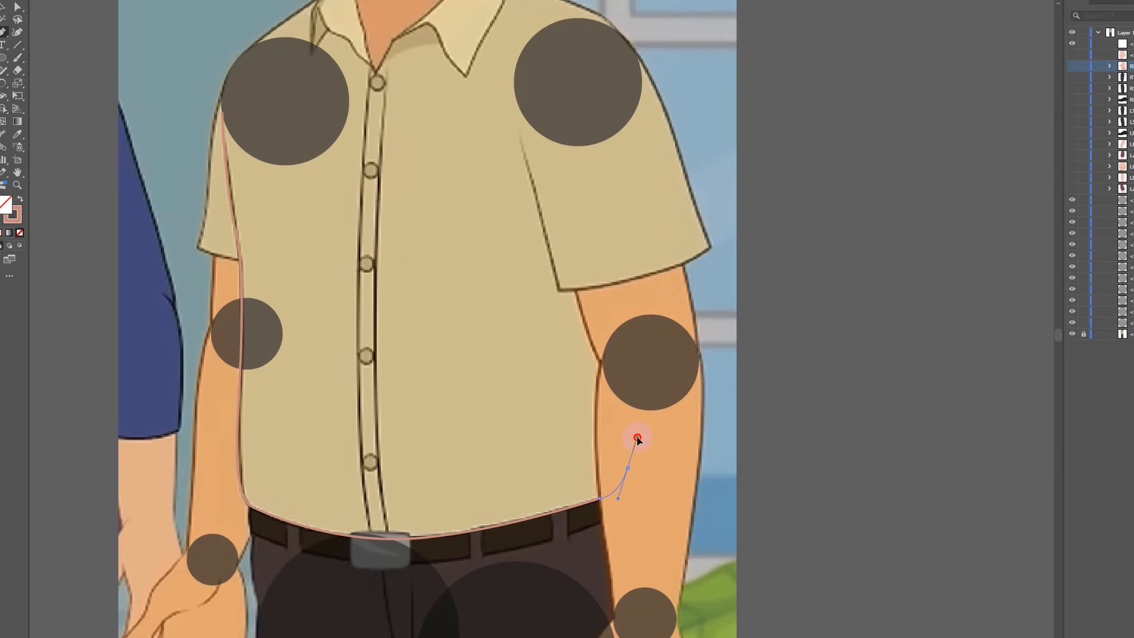
pyautogui.scroll(-2, 634, 442)
pyautogui.scroll(2, 634, 442)
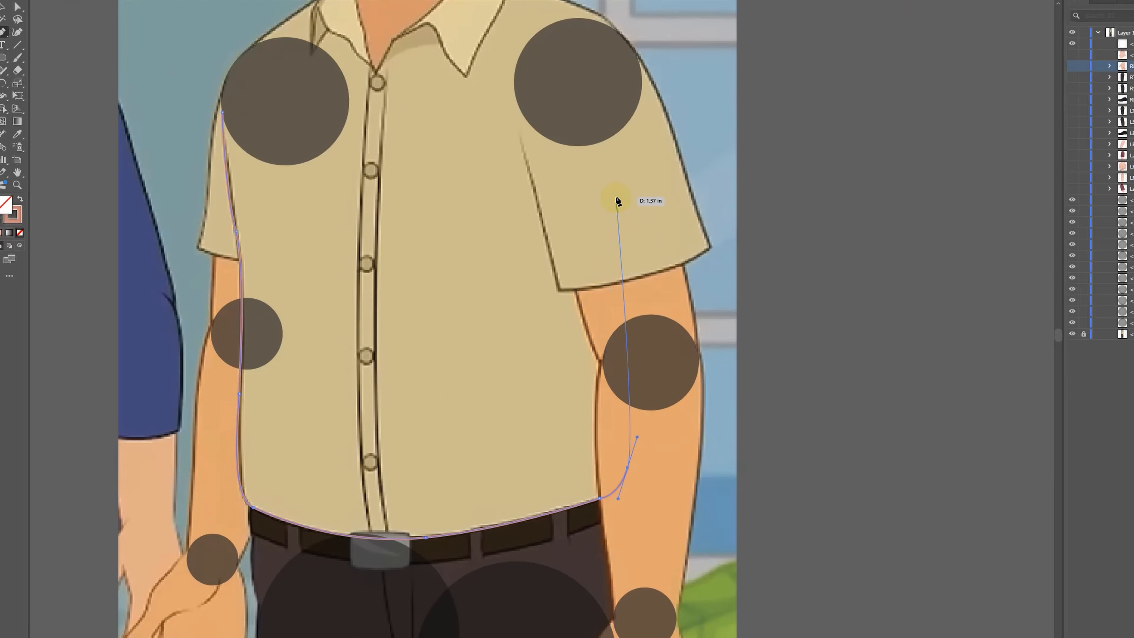
pyautogui.moveTo(609, 195); pyautogui.dragTo(611, 184)
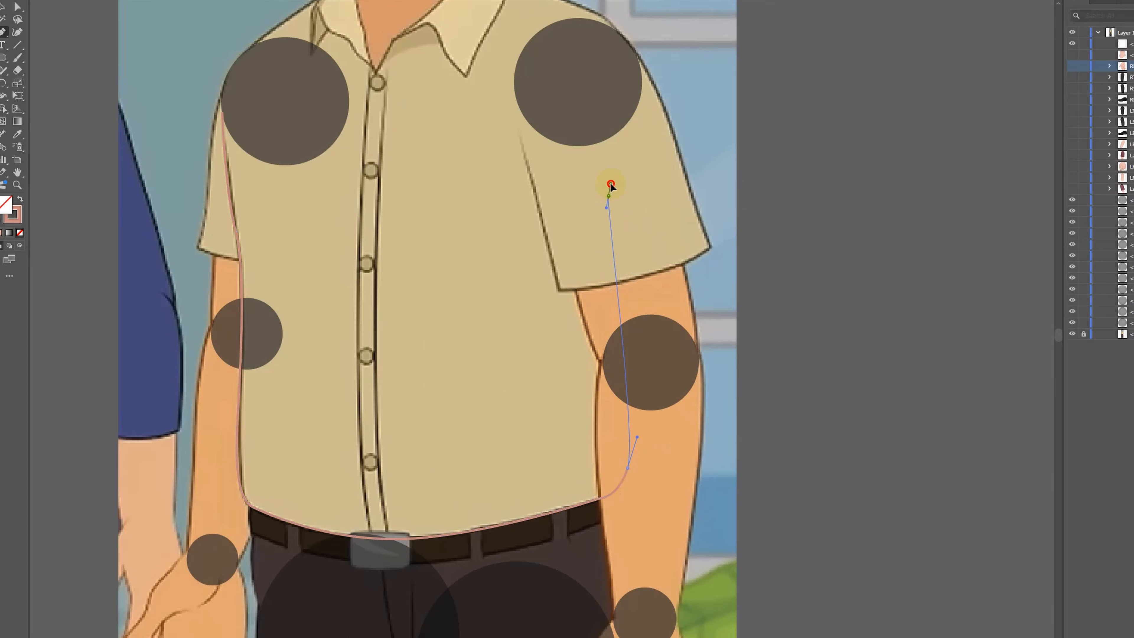
pyautogui.scroll(3, 625, 431)
pyautogui.scroll(3, 618, 268)
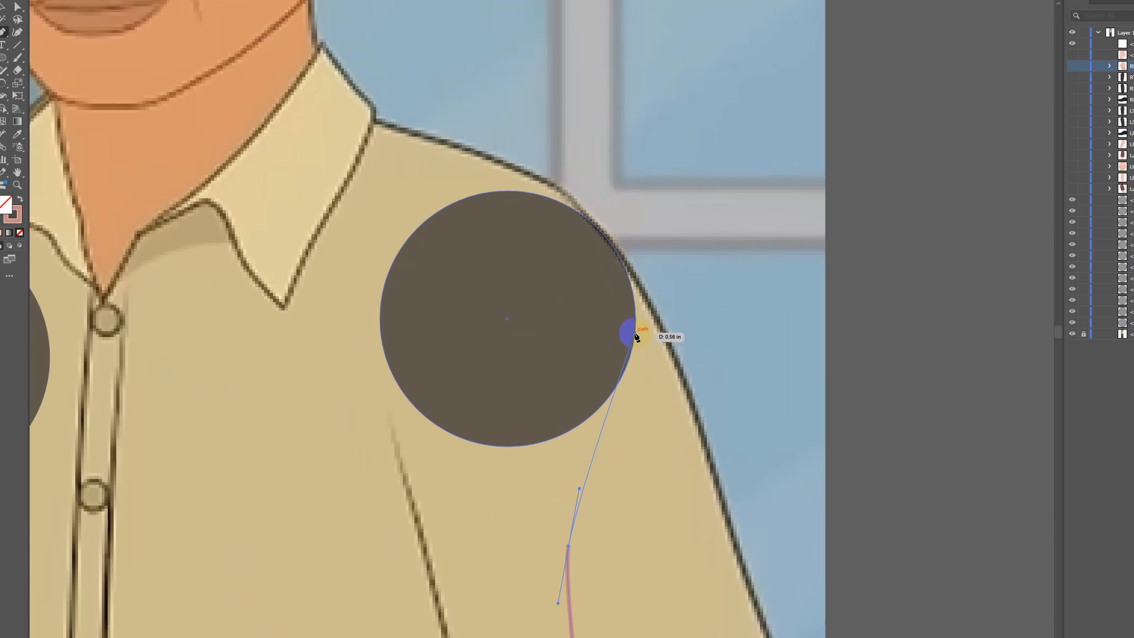
pyautogui.click(630, 359)
# Cut the torso path straight across the shoulder joint circle and curve it along the shoulder line to the collar's base.
pyautogui.scroll(-5, 625, 355)
pyautogui.scroll(5, 621, 356)
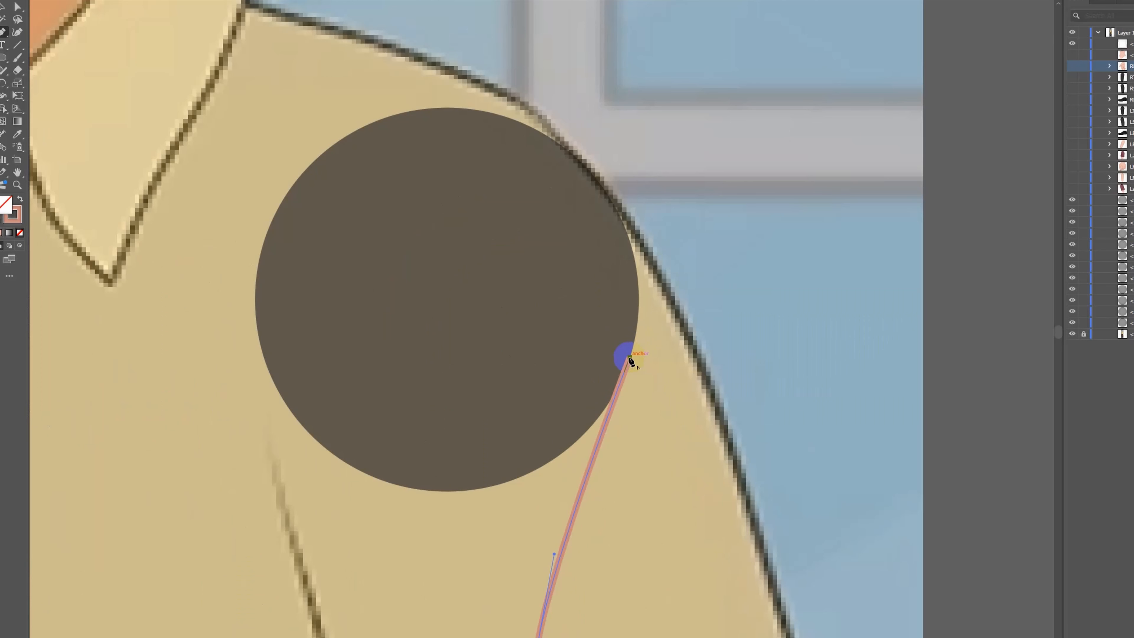
pyautogui.scroll(2, 630, 357)
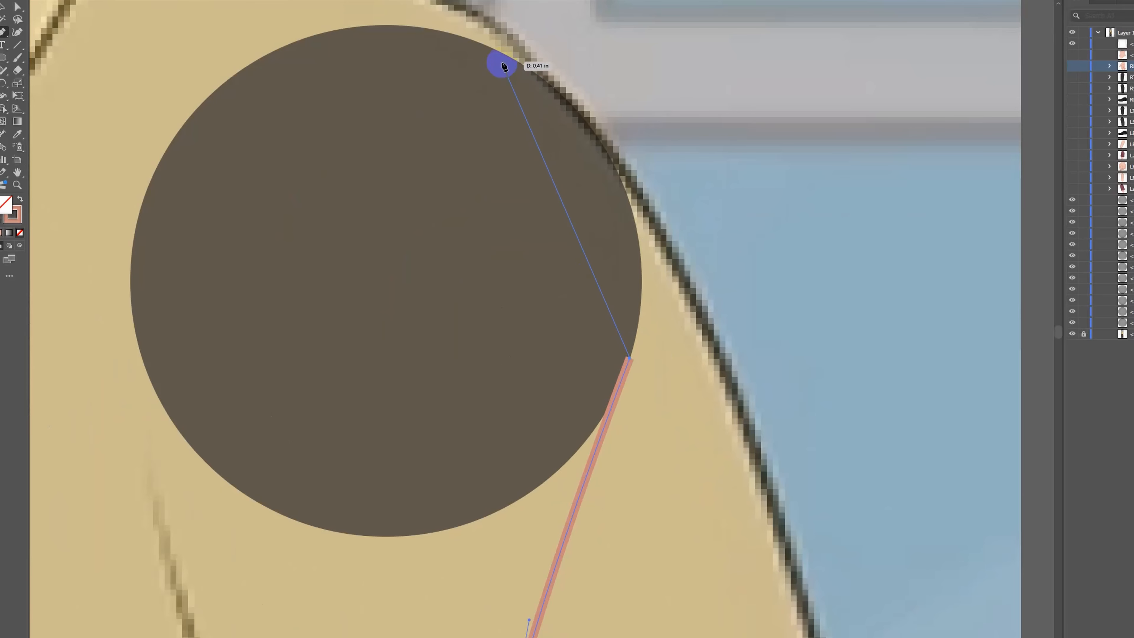
pyautogui.click(516, 65)
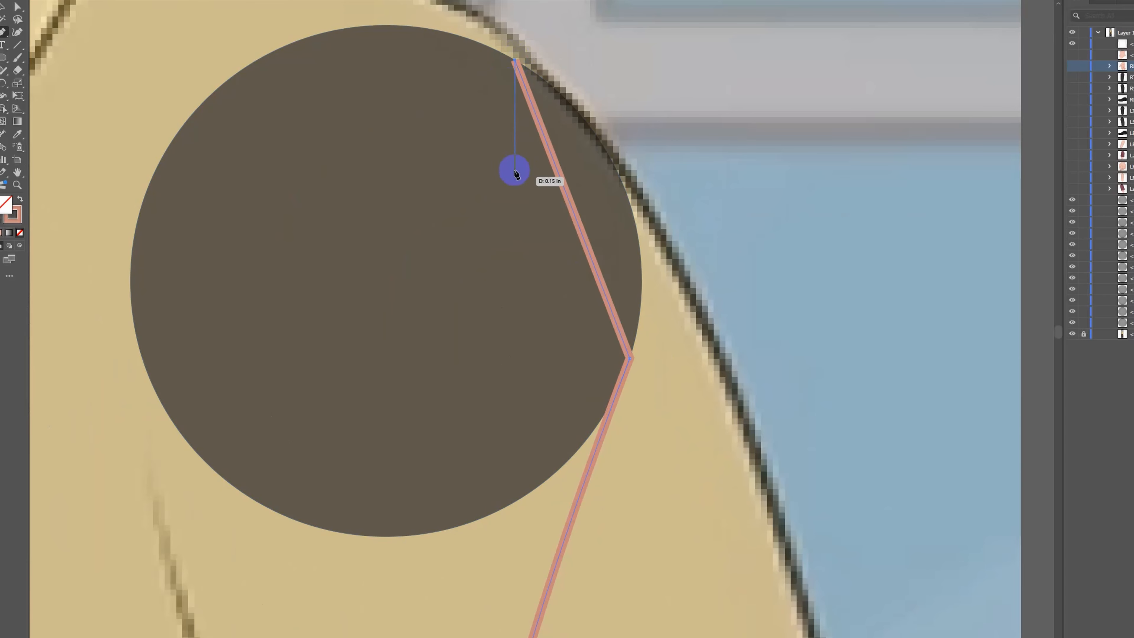
pyautogui.scroll(-4, 582, 329)
pyautogui.scroll(2, 504, 198)
pyautogui.scroll(2, 503, 198)
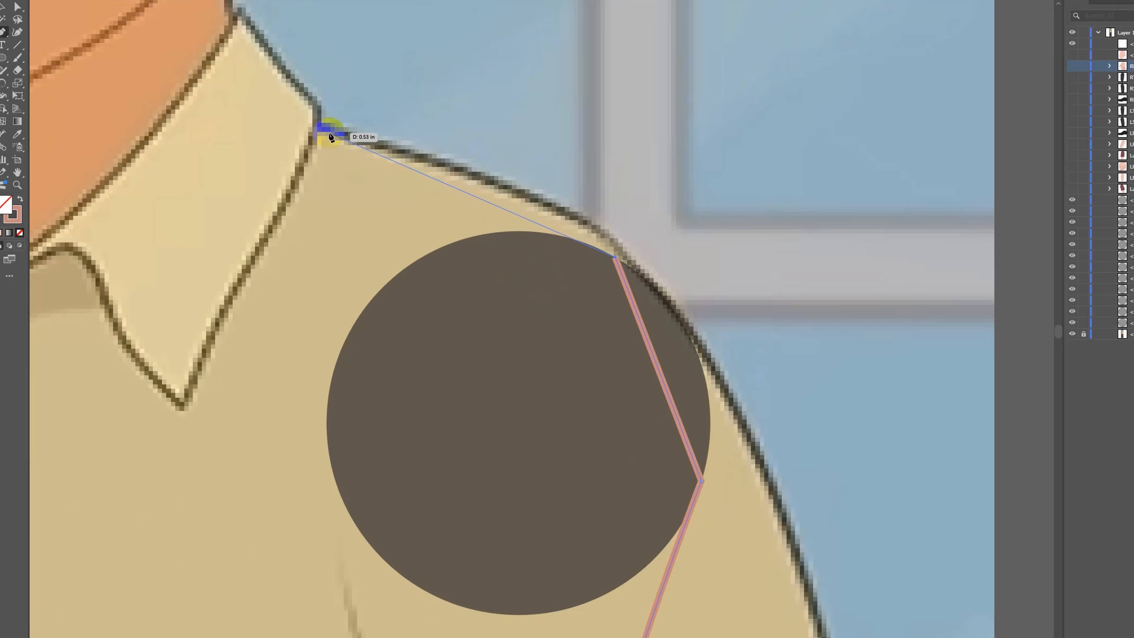
pyautogui.moveTo(319, 126); pyautogui.dragTo(117, 89)
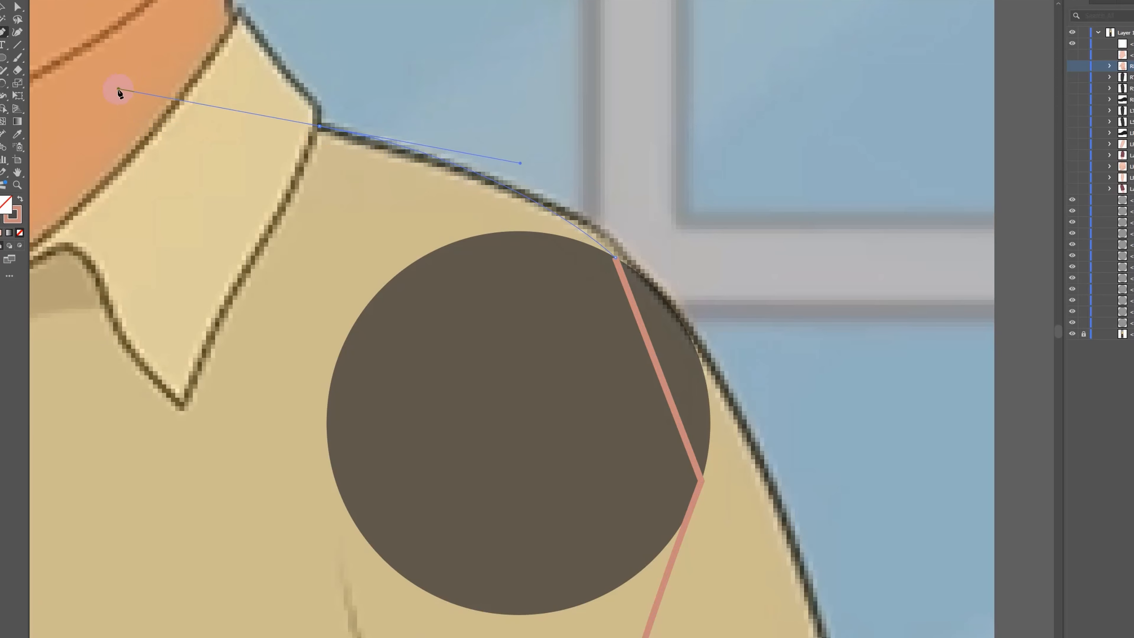
# Arch the torso path across the neck and bring it down the other shoulder to the first joint circle.
pyautogui.scroll(-3, 609, 299)
pyautogui.scroll(2, 440, 218)
pyautogui.moveTo(165, 241); pyautogui.dragTo(166, 240)
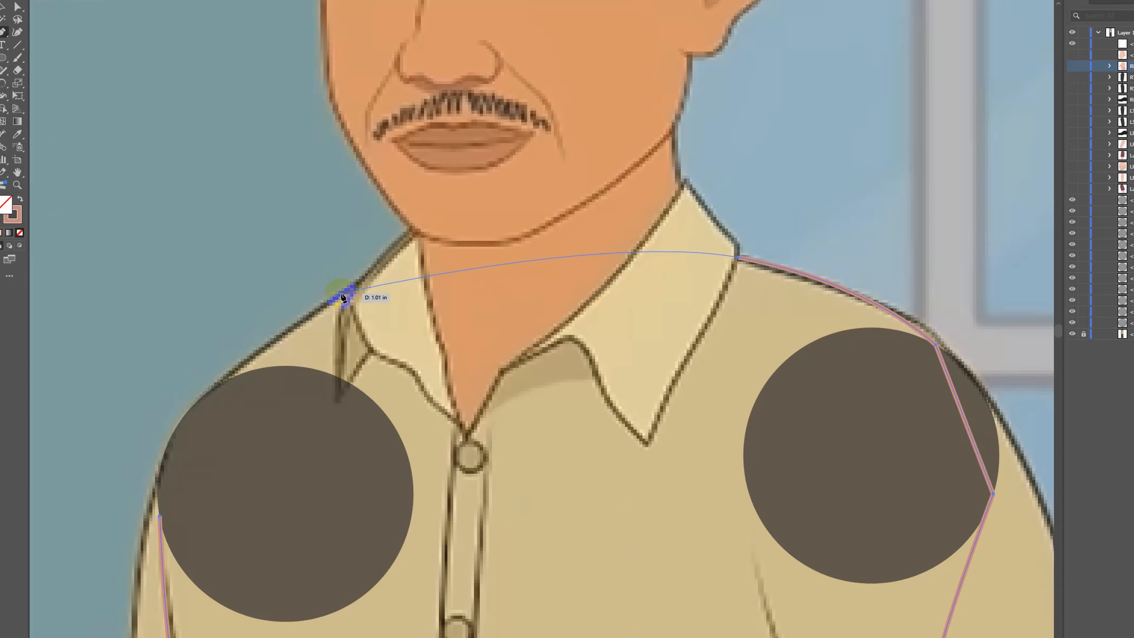
pyautogui.moveTo(340, 297)
pyautogui.mouseDown()
pyautogui.moveTo(288, 321)
pyautogui.moveTo(235, 387)
pyautogui.moveTo(196, 409)
pyautogui.moveTo(365, 339)
pyautogui.moveTo(357, 380)
pyautogui.moveTo(379, 384)
pyautogui.moveTo(396, 407)
pyautogui.mouseUp()
pyautogui.scroll(-5, 195, 409)
pyautogui.scroll(5, 379, 383)
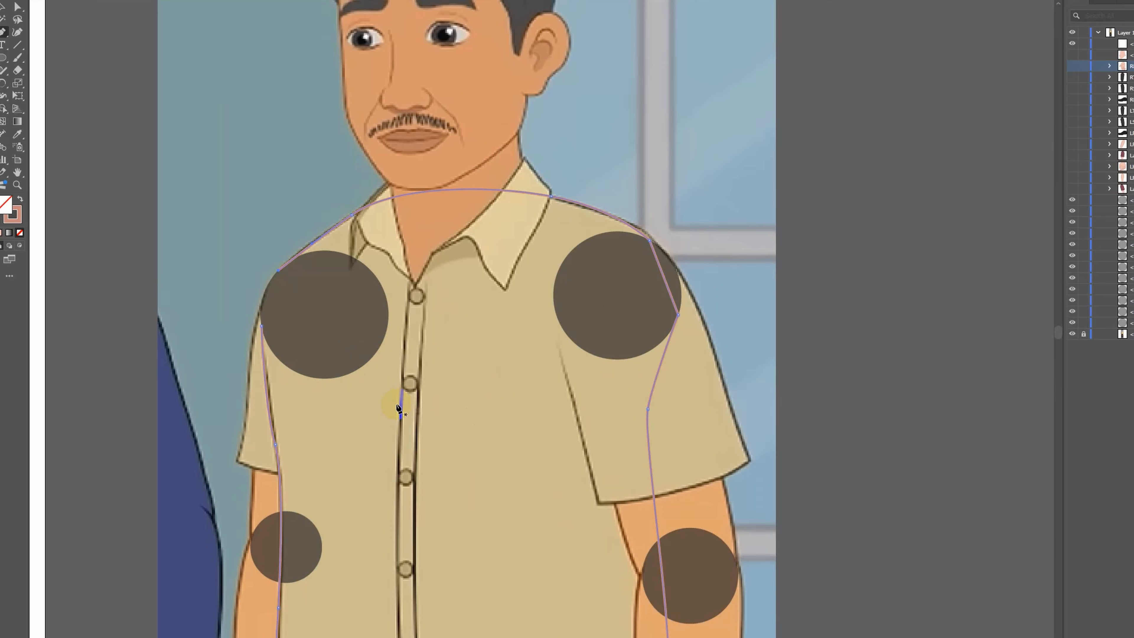
pyautogui.scroll(-5, 399, 408)
pyautogui.scroll(5, 354, 279)
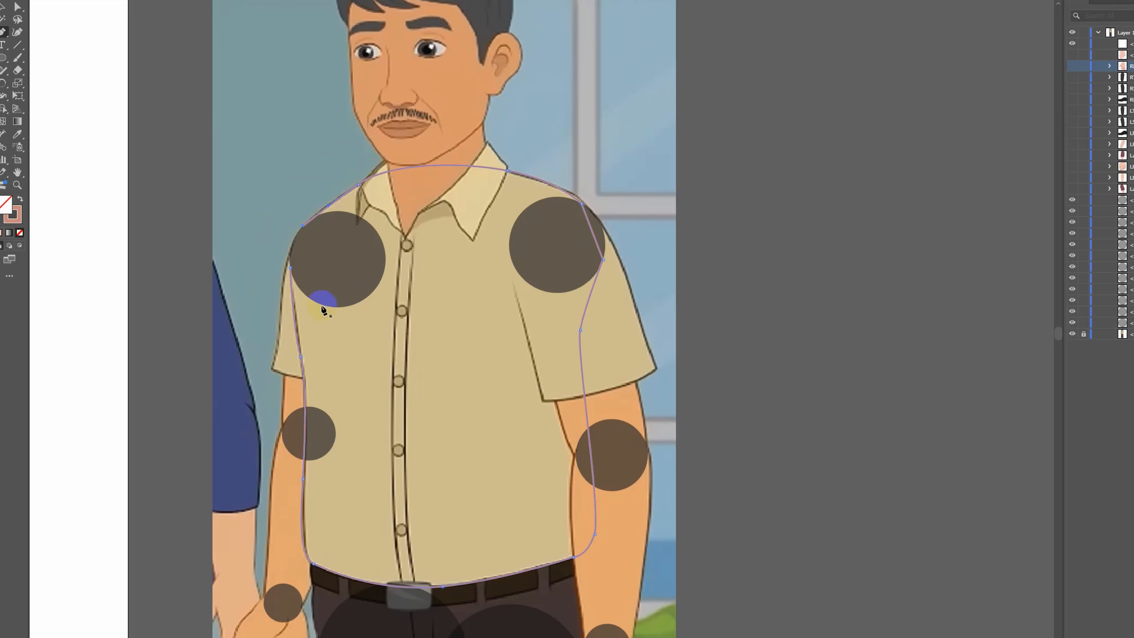
# Show the upper Larm group and sample its maroon sleeve fill and dark outline onto the torso path.
pyautogui.click(1071, 155)
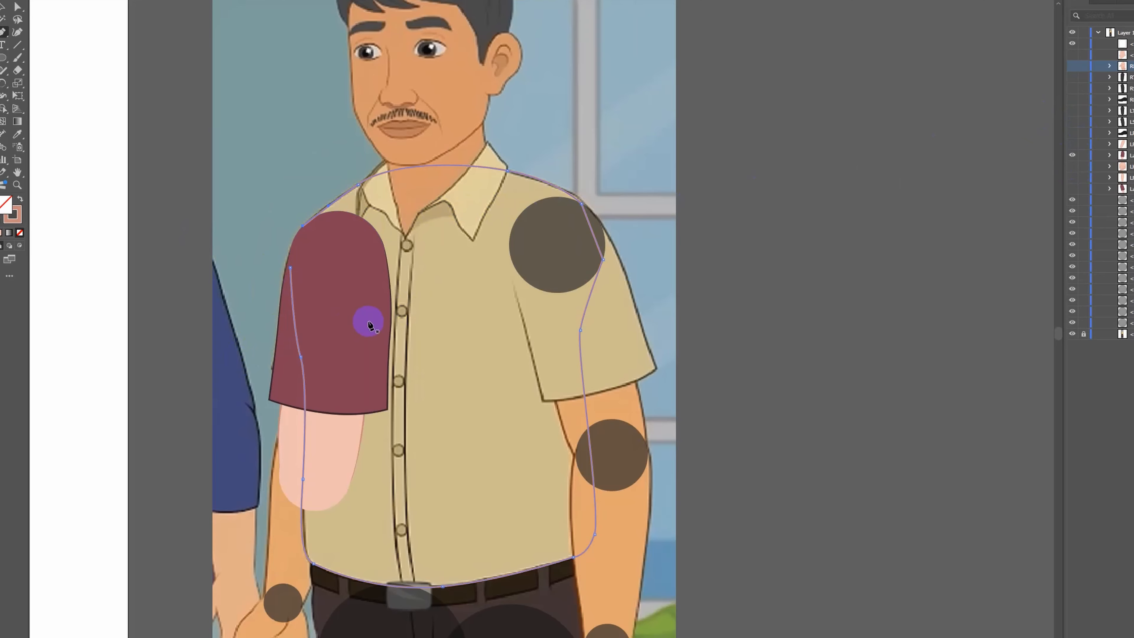
pyautogui.press('i')
pyautogui.moveTo(349, 270); pyautogui.dragTo(344, 347)
pyautogui.click(342, 349)
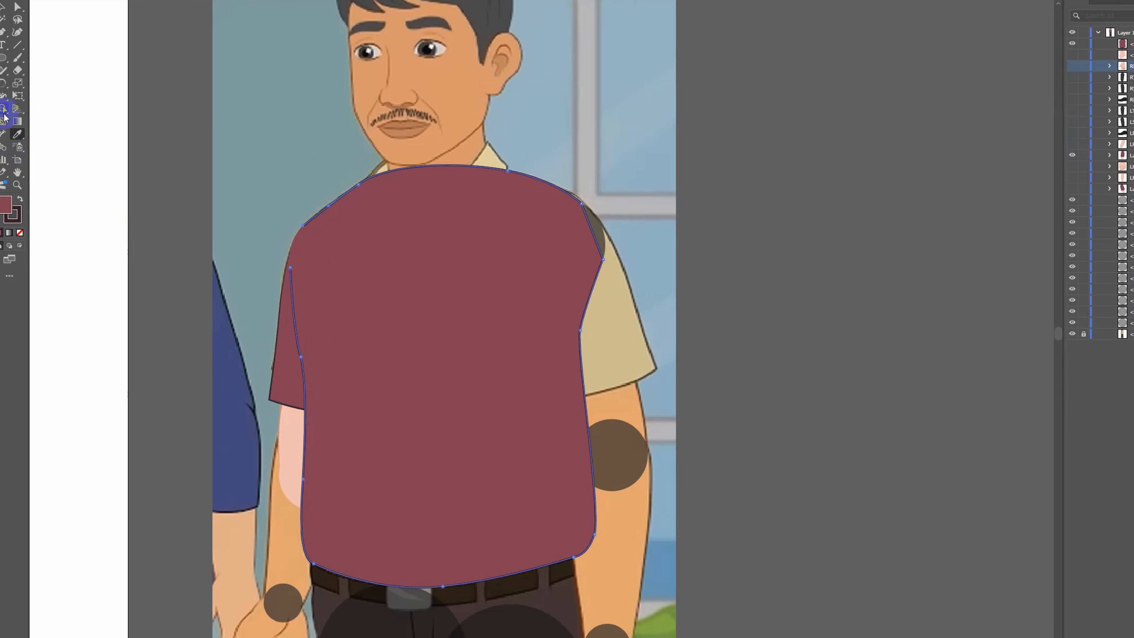
pyautogui.click(2, 9)
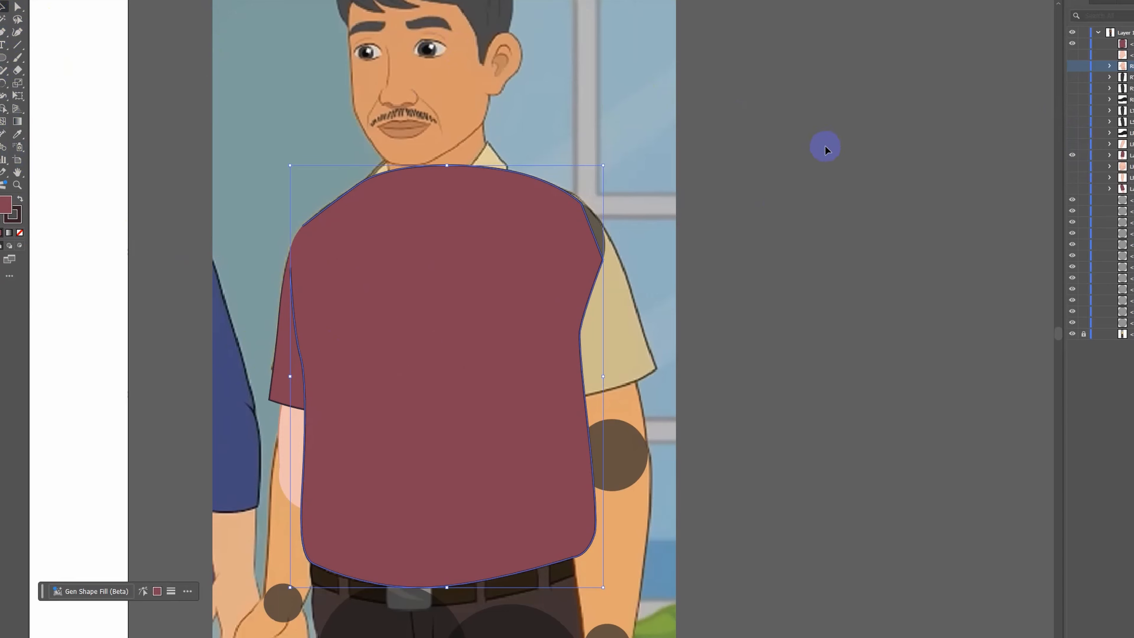
# Give the torso path's outline the elliptical width profile that is thickest in the middle and tapers at both ends.
pyautogui.click(540, 272)
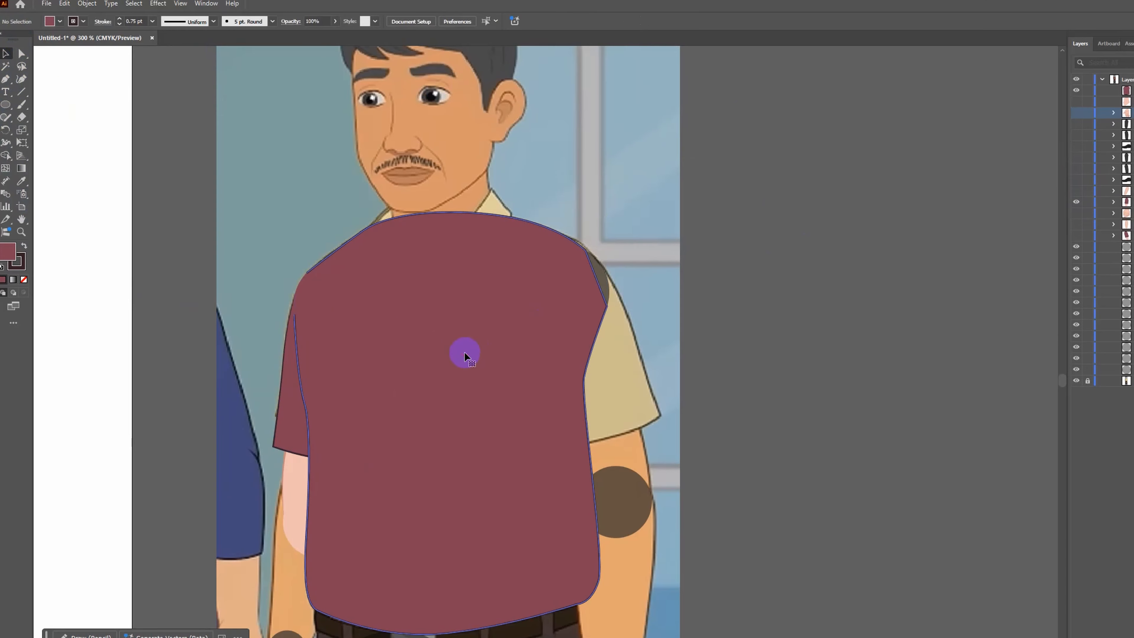
pyautogui.click(213, 24)
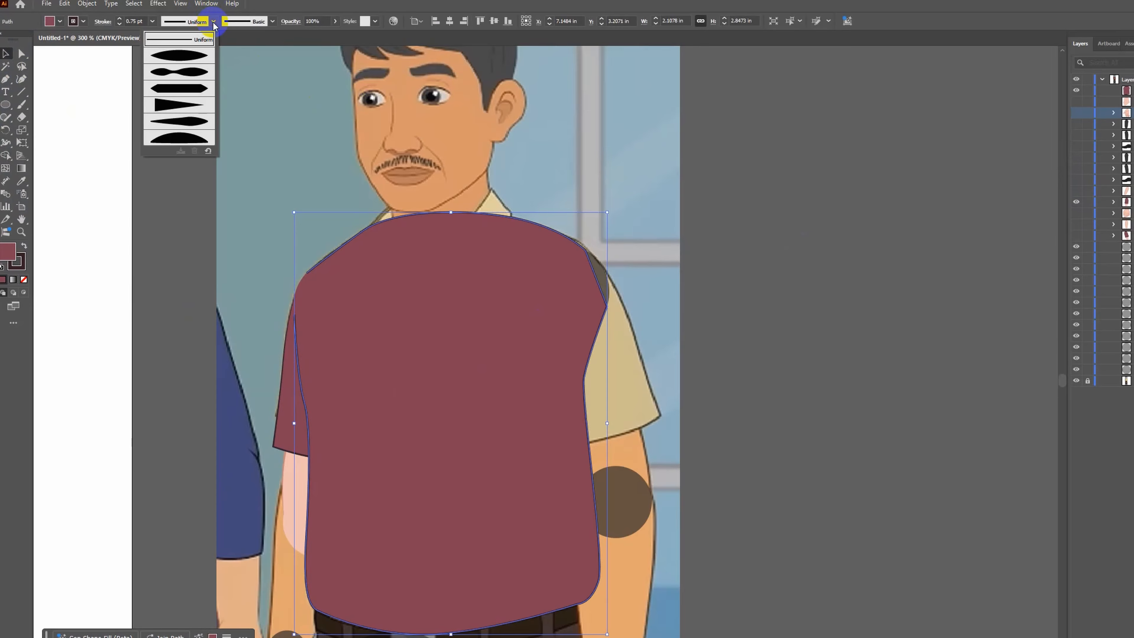
pyautogui.click(183, 57)
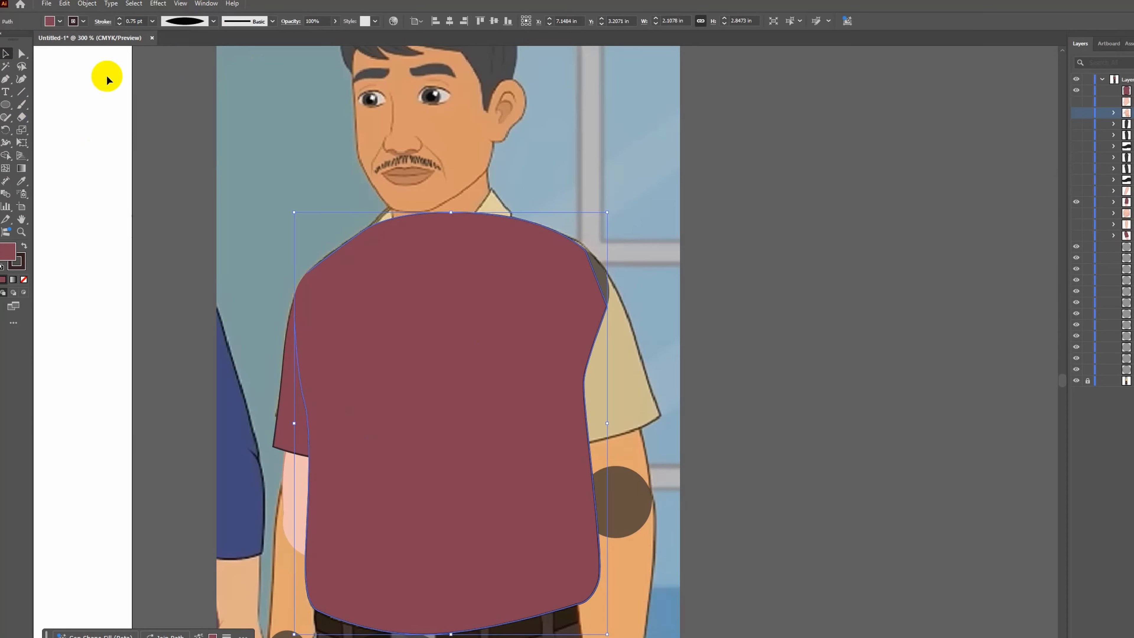
# Deselect the torso path and hide it along with the upper Larm group so the reference shirt front is uncovered.
pyautogui.click(789, 208)
pyautogui.scroll(2, 331, 529)
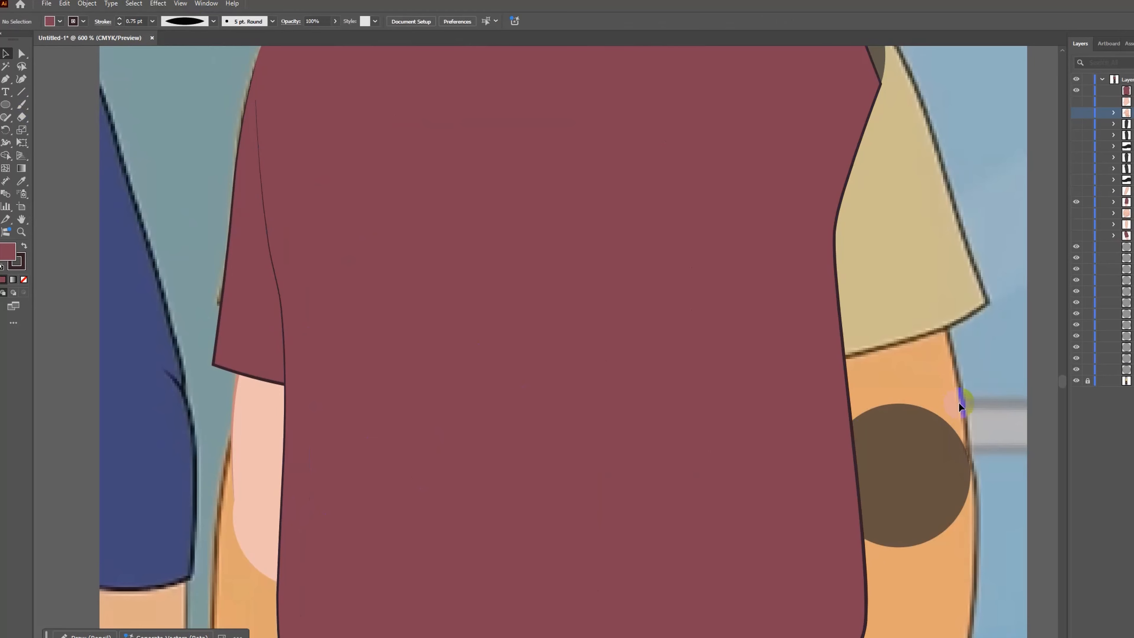
pyautogui.scroll(-2, 442, 448)
pyautogui.scroll(1, 499, 228)
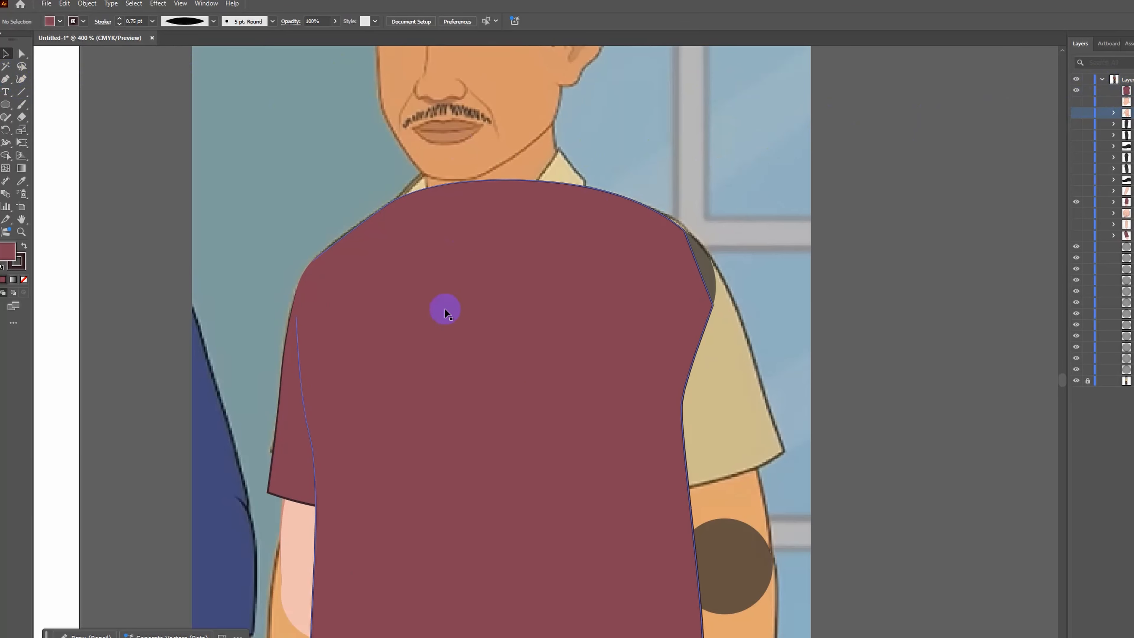
pyautogui.scroll(-1, 502, 241)
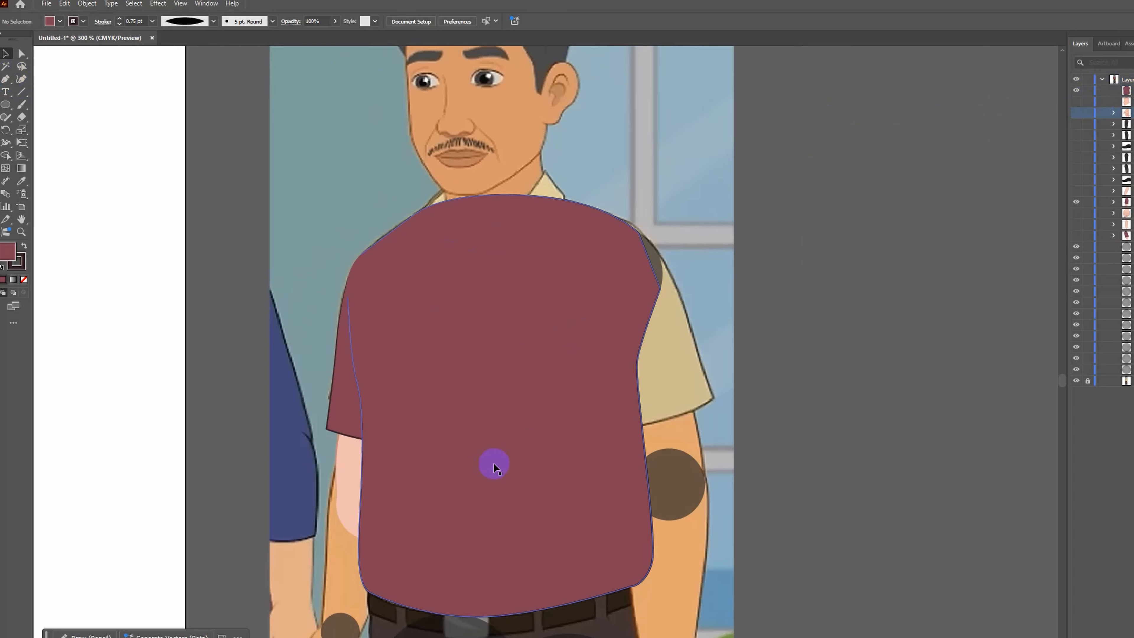
pyautogui.click(1076, 92)
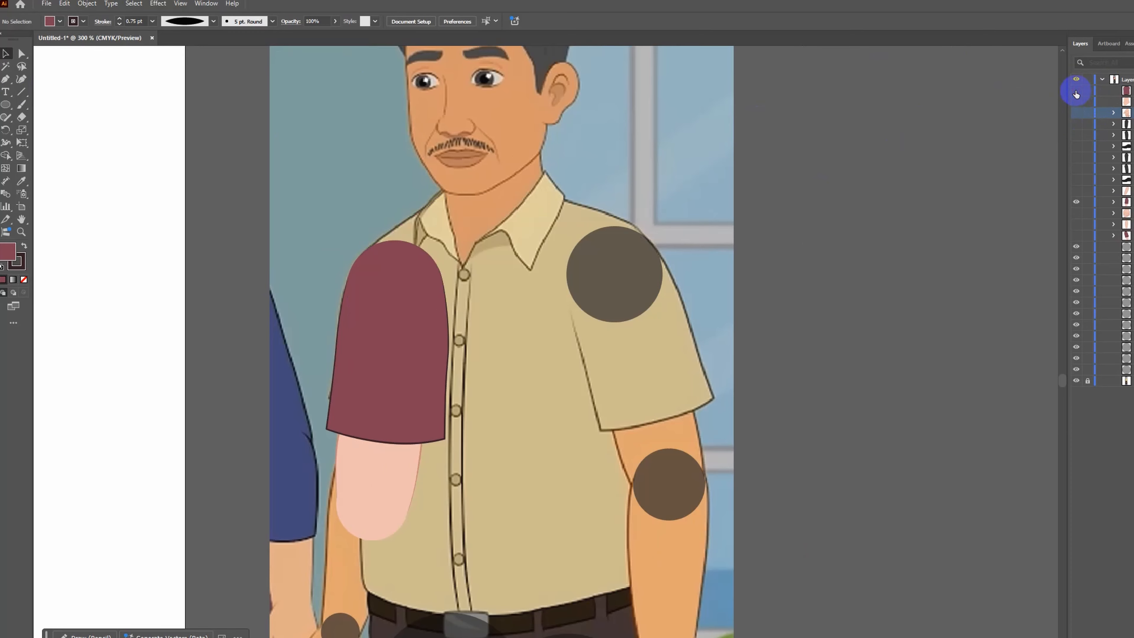
pyautogui.click(1076, 203)
# Trace the shirt placket's edge nearest the large collar flap with the Pen tool, as one curve from the collar opening to the belt buckle.
pyautogui.scroll(-1, 473, 480)
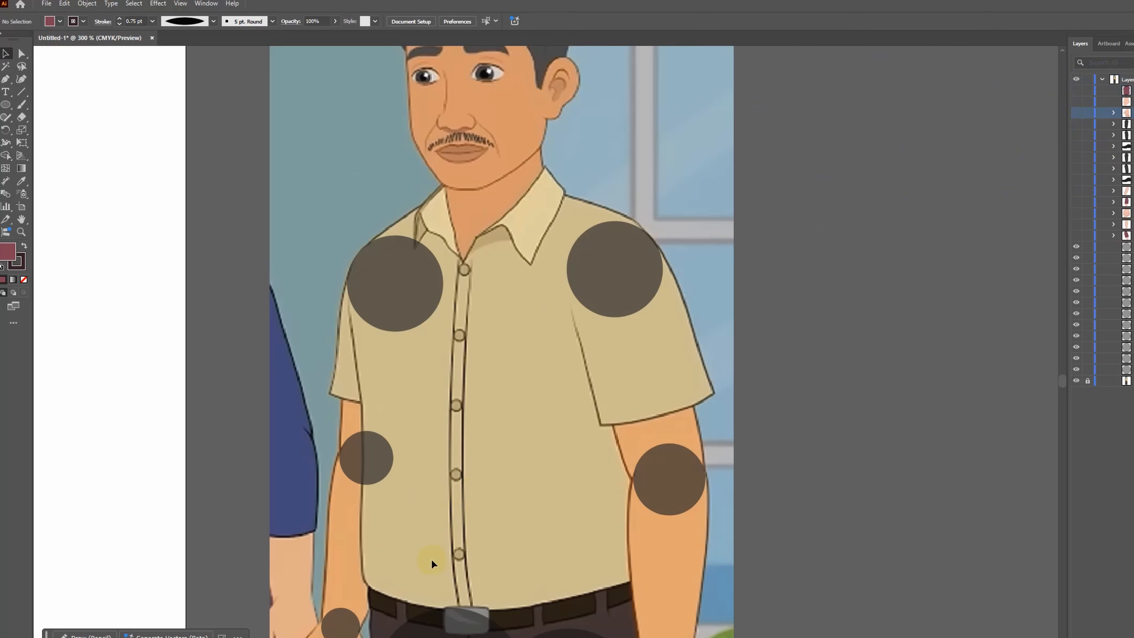
pyautogui.scroll(1, 431, 564)
pyautogui.press('p')
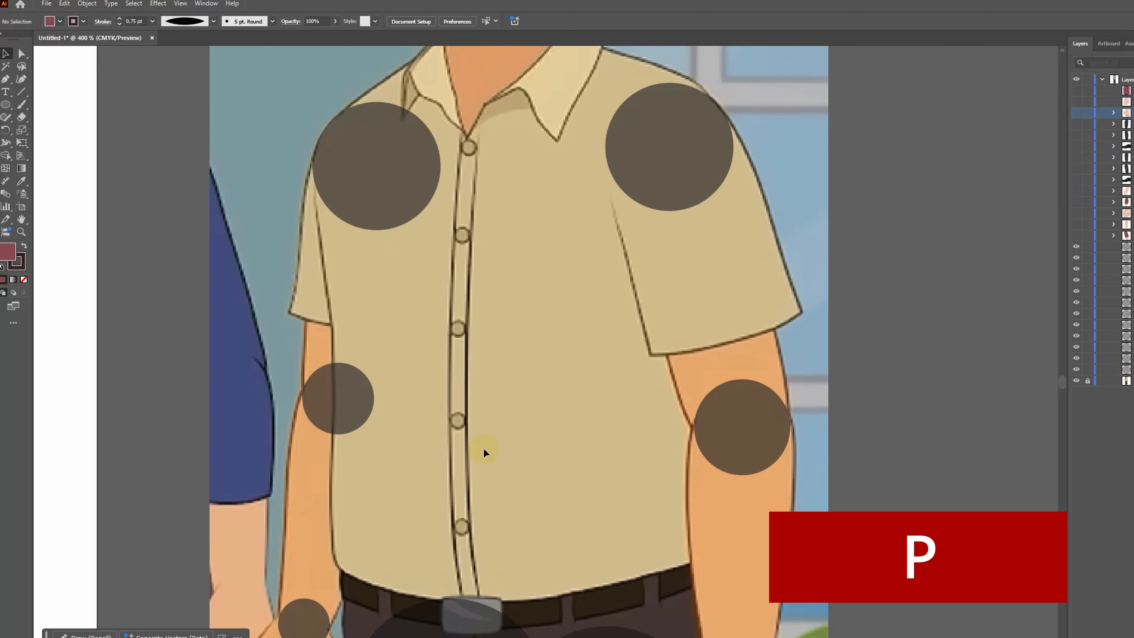
pyautogui.click(478, 134)
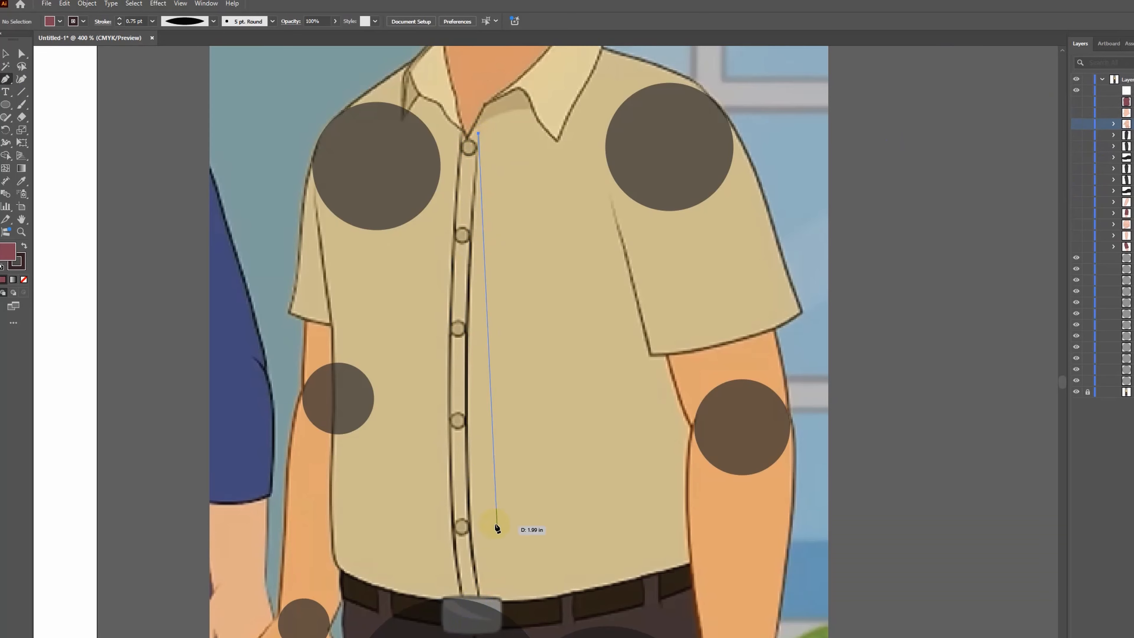
pyautogui.moveTo(479, 596); pyautogui.dragTo(506, 637)
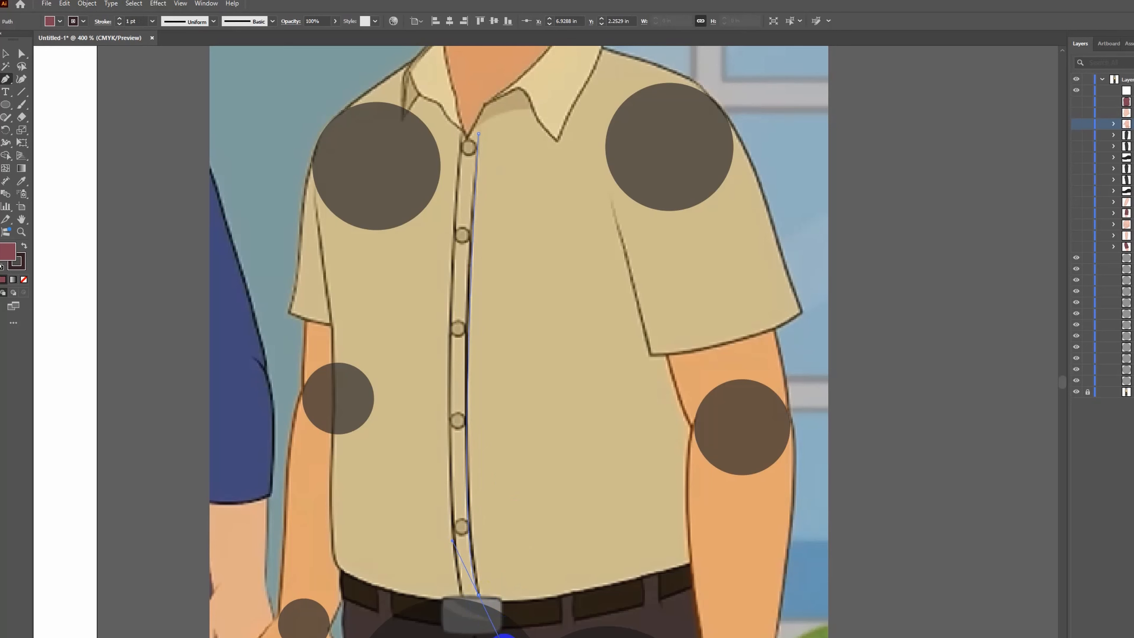
pyautogui.click(482, 597)
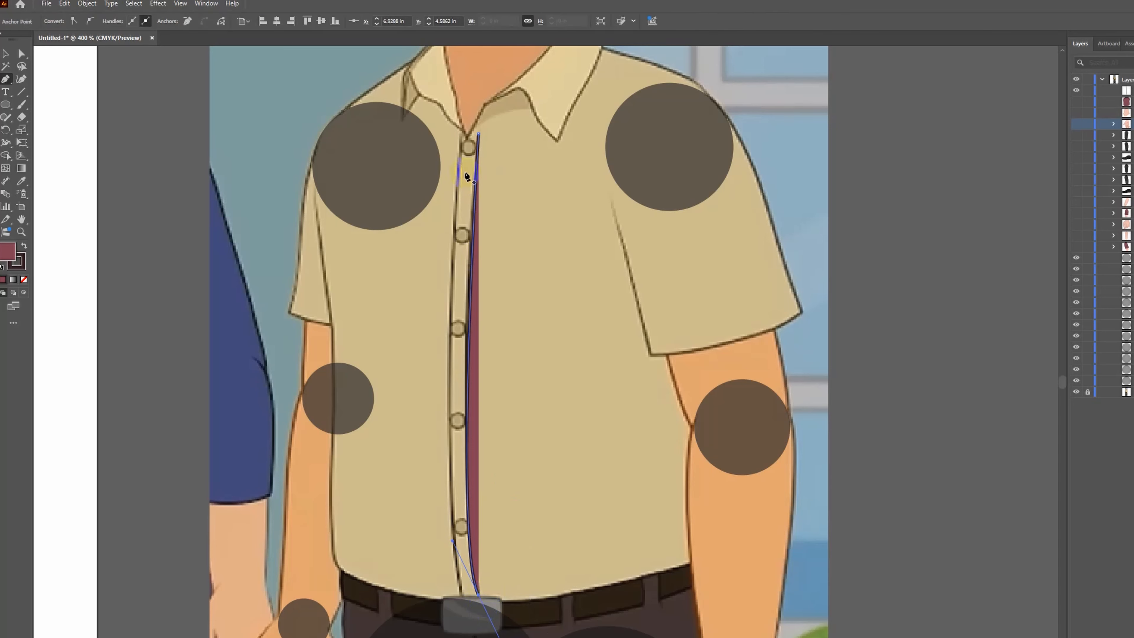
# Trace the placket's opposite edge as a second curve from beside the top button down to the belt buckle.
pyautogui.click(459, 135)
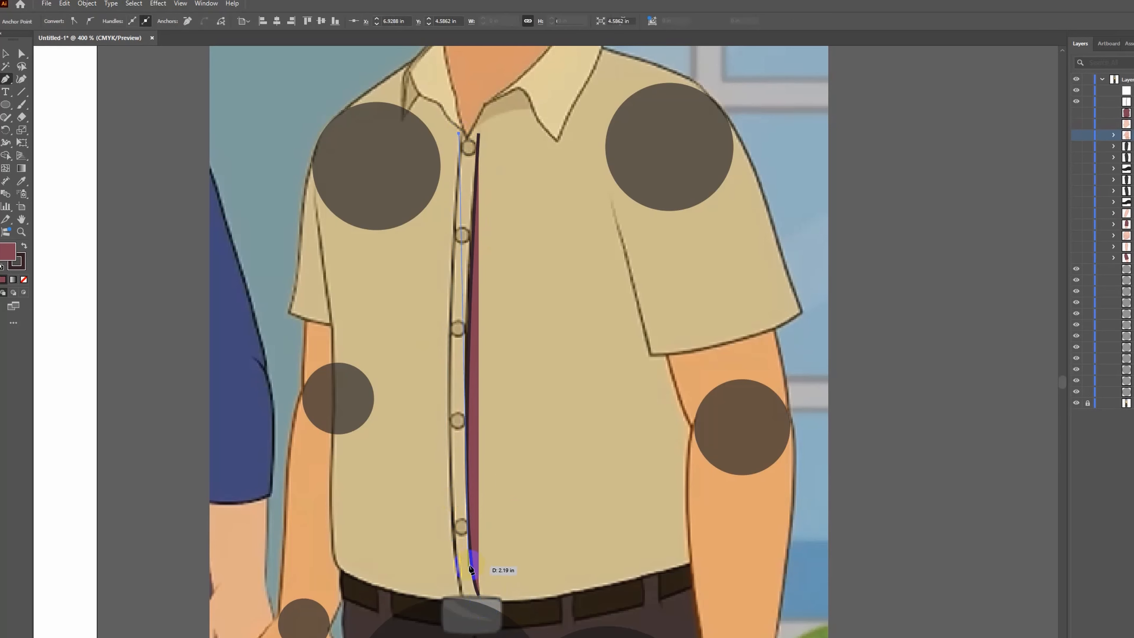
pyautogui.click(463, 597)
pyautogui.moveTo(462, 597); pyautogui.dragTo(491, 637)
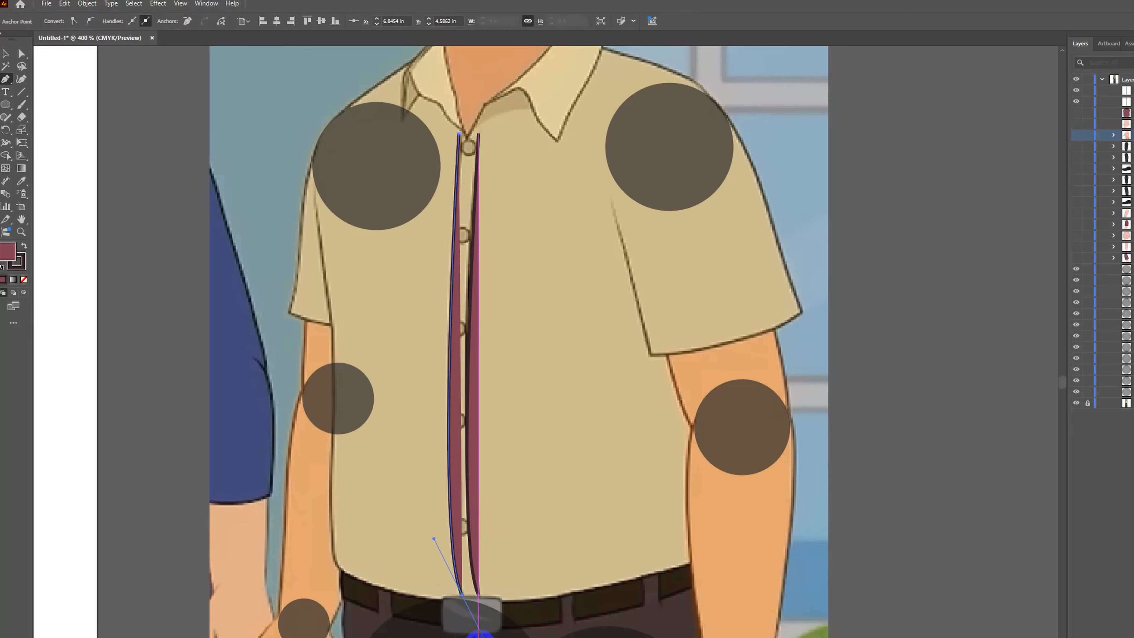
# Select both placket lines and remove their fill, keeping only the dark stroke.
pyautogui.keyDown('ctrl'); pyautogui.click(476, 357); pyautogui.keyUp('ctrl')
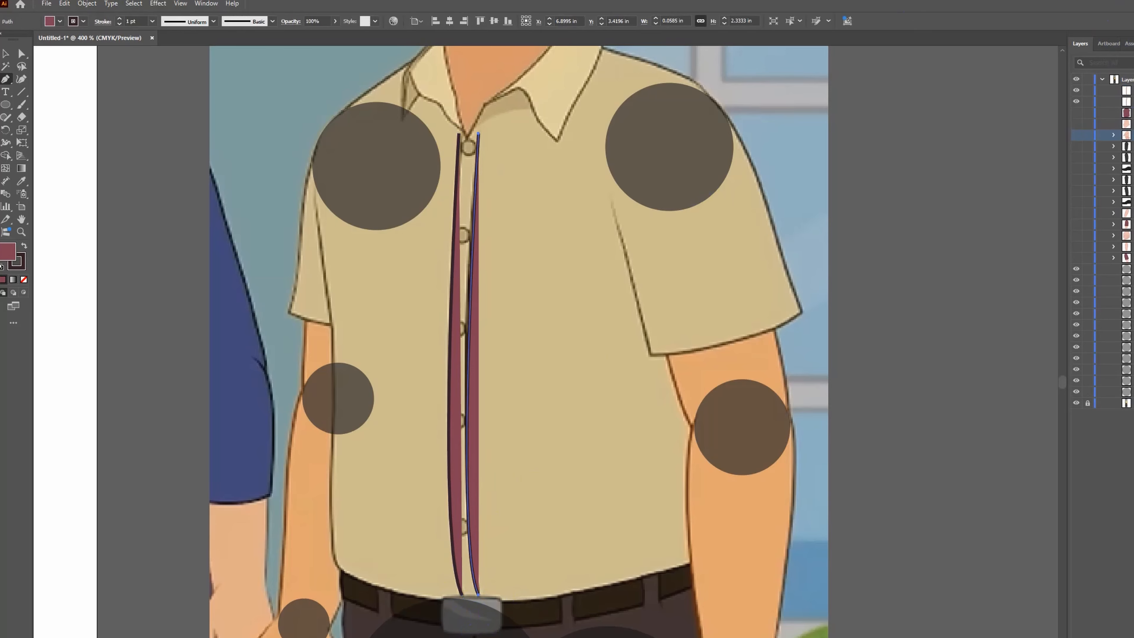
pyautogui.keyDown('ctrl'); pyautogui.keyDown('shift'); pyautogui.click(457, 357); pyautogui.keyUp('shift'); pyautogui.keyUp('ctrl')
pyautogui.click(20, 261)
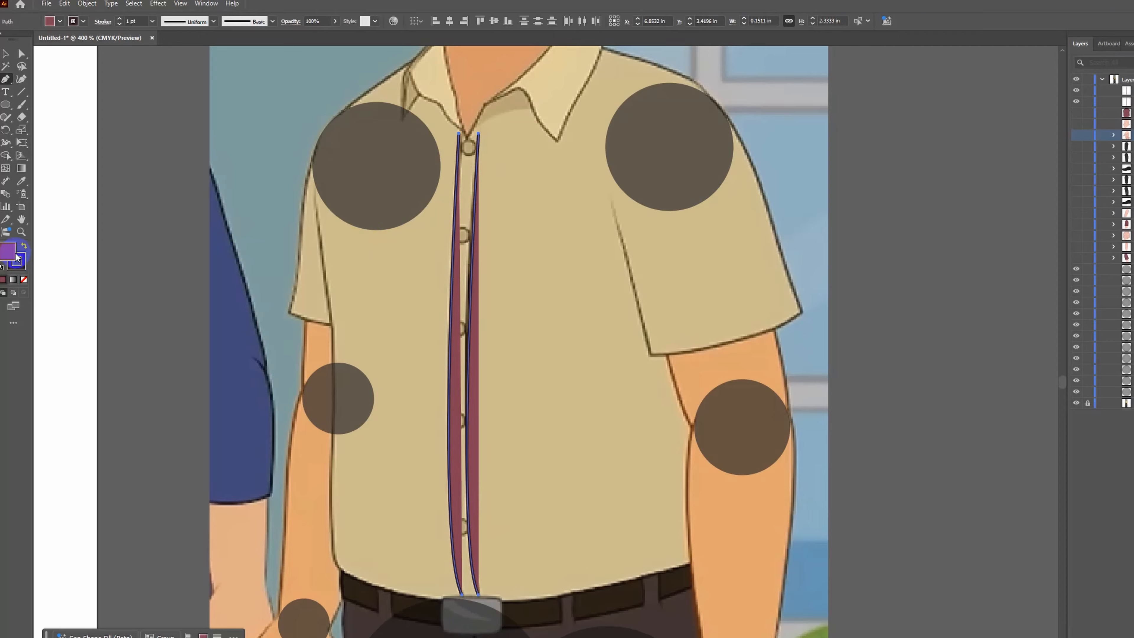
pyautogui.click(24, 279)
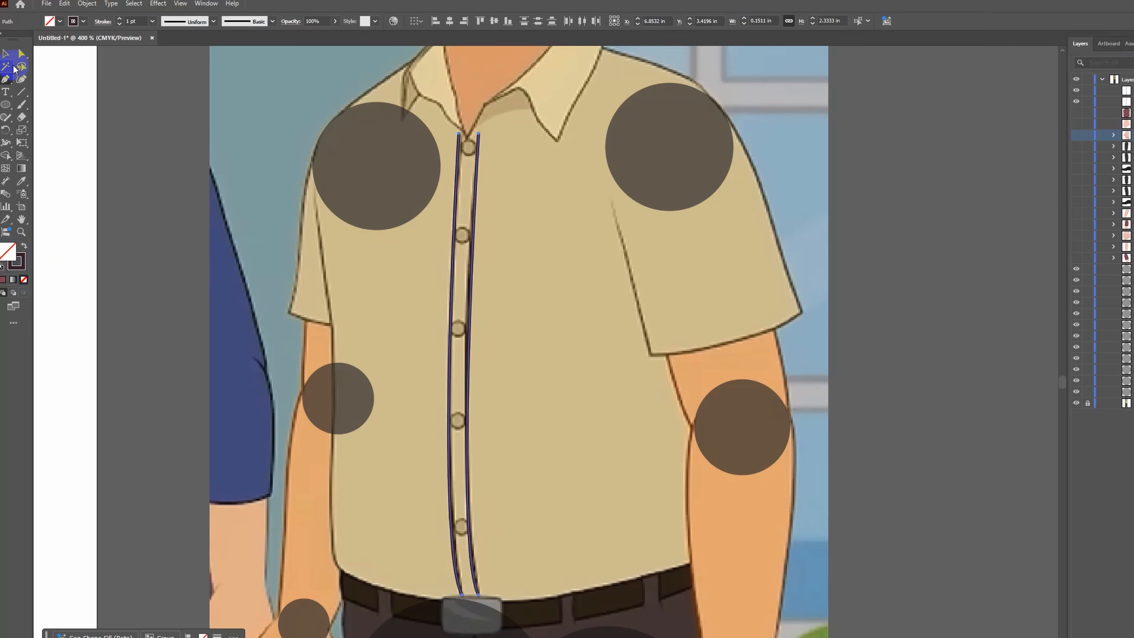
# Give both placket lines the elliptical width profile that tapers at both ends and a 0.75 pt stroke, and deselect them.
pyautogui.click(214, 21)
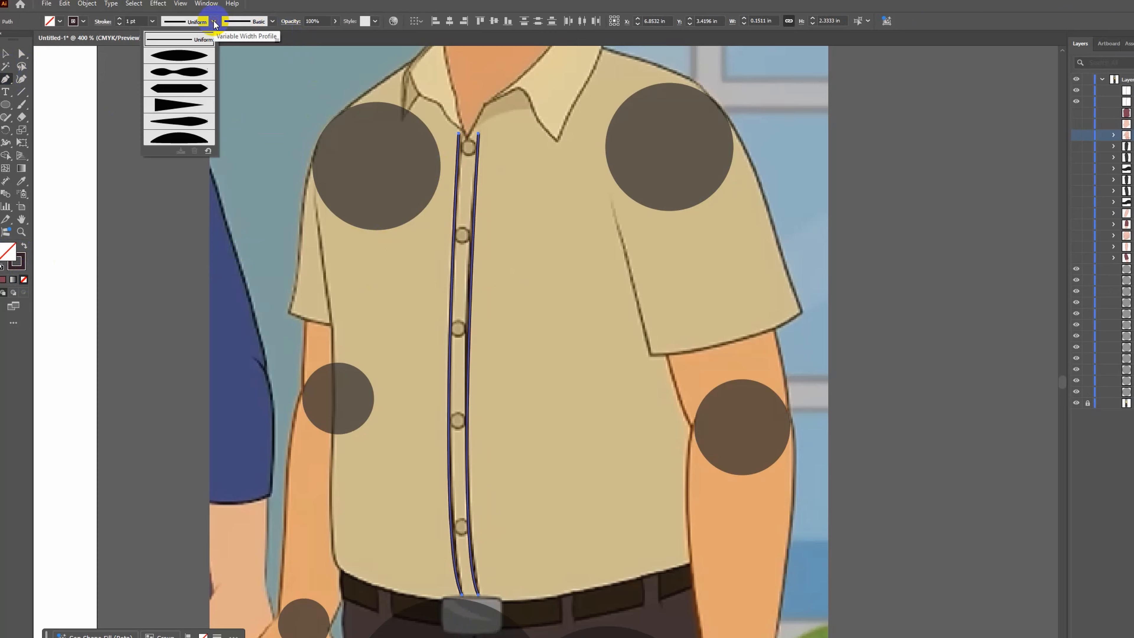
pyautogui.click(194, 57)
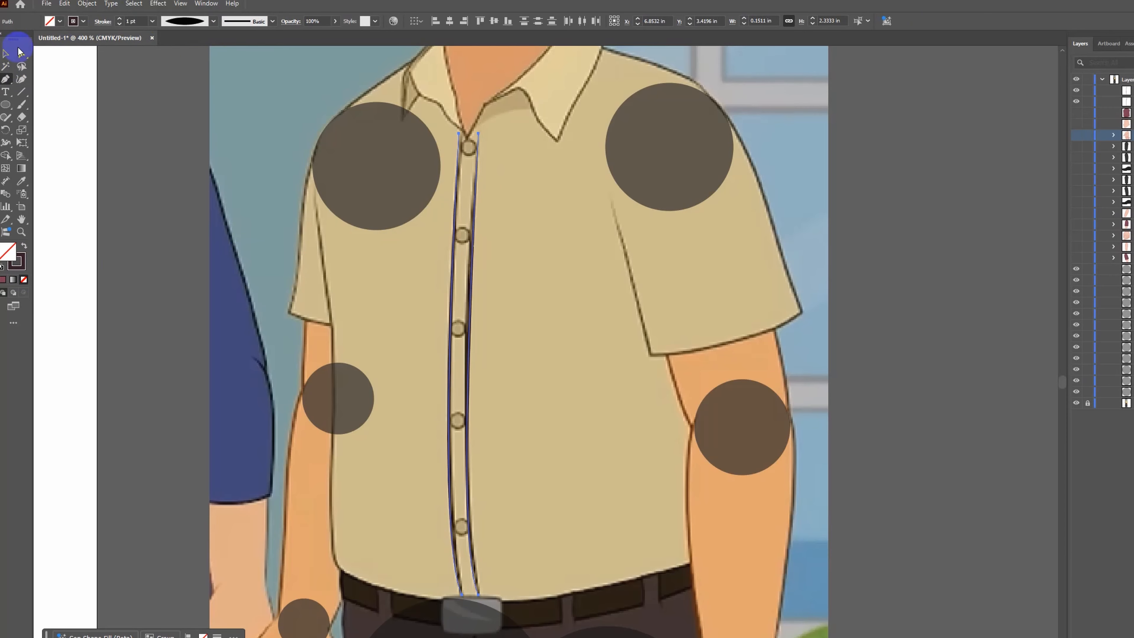
pyautogui.click(119, 25)
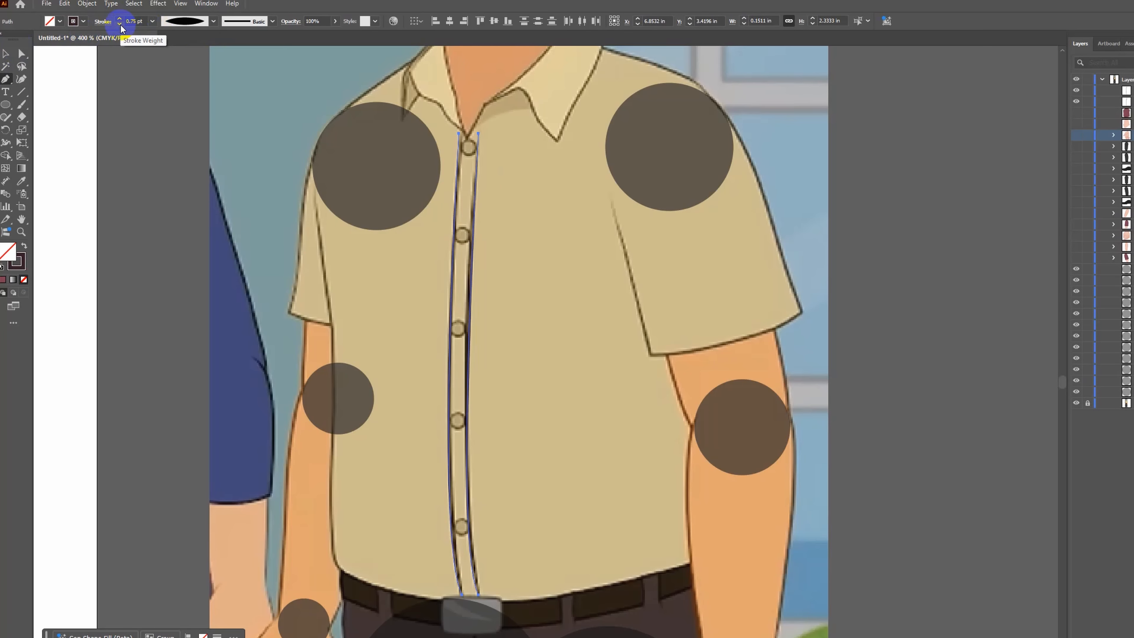
pyautogui.click(553, 177)
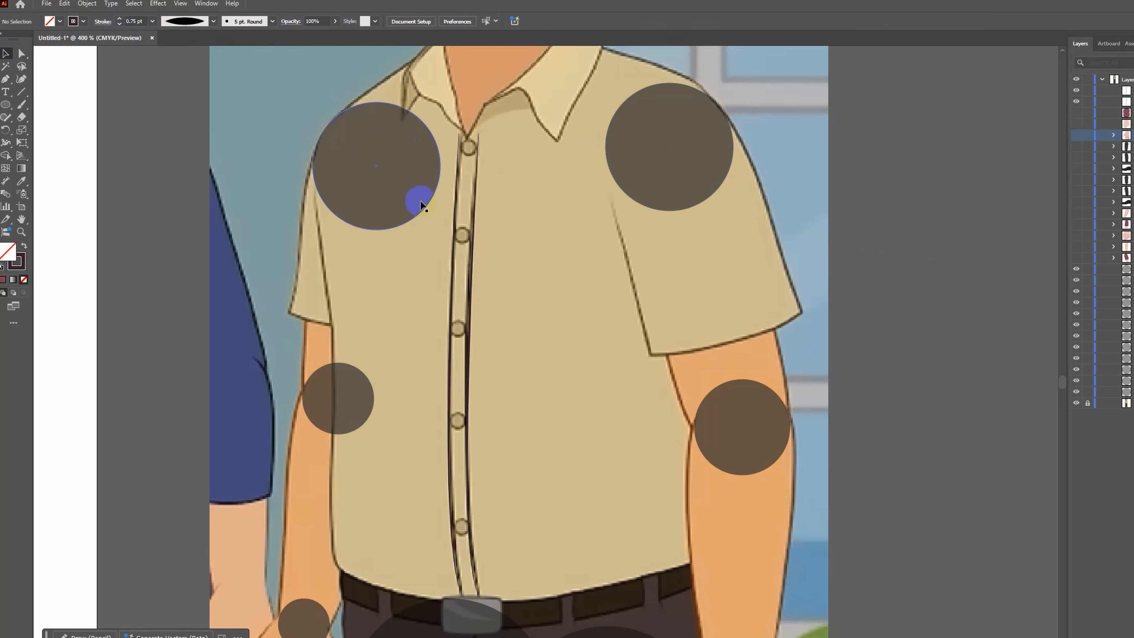
# Draw unfilled circles about 0.07 in wide over the first and second shirt buttons with the Ellipse tool.
pyautogui.scroll(4, 436, 147)
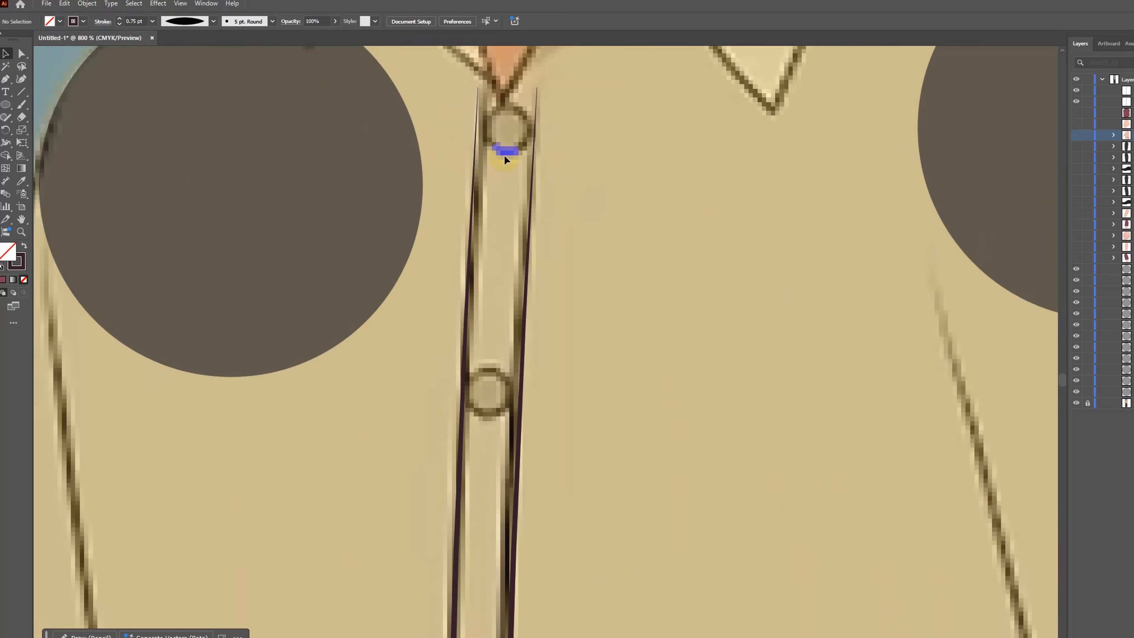
pyautogui.scroll(1, 524, 103)
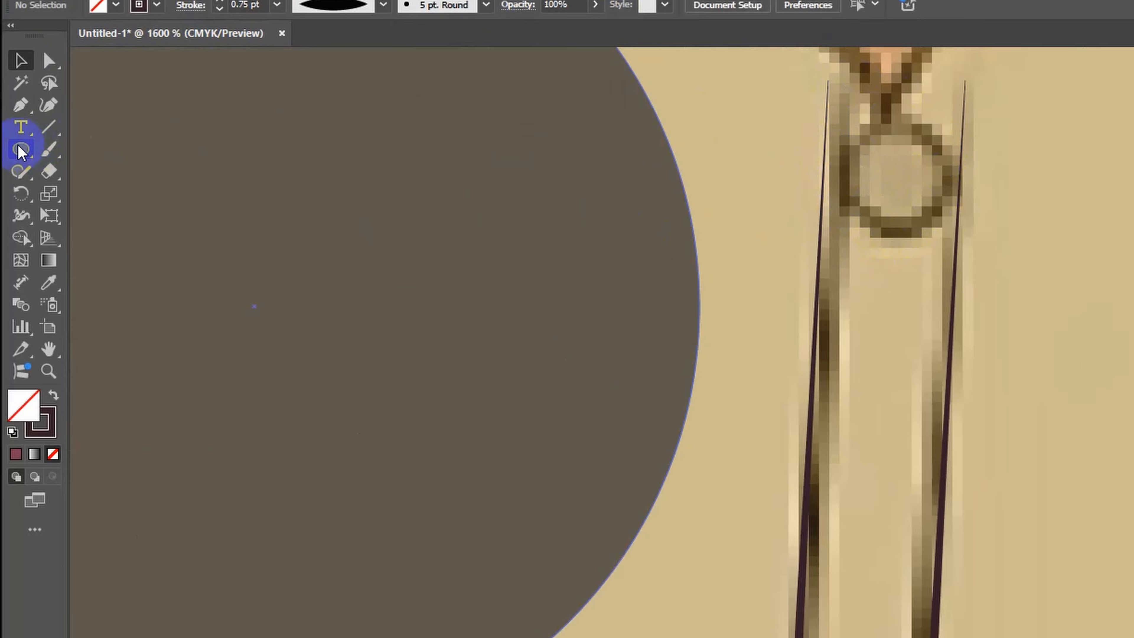
pyautogui.click(5, 105)
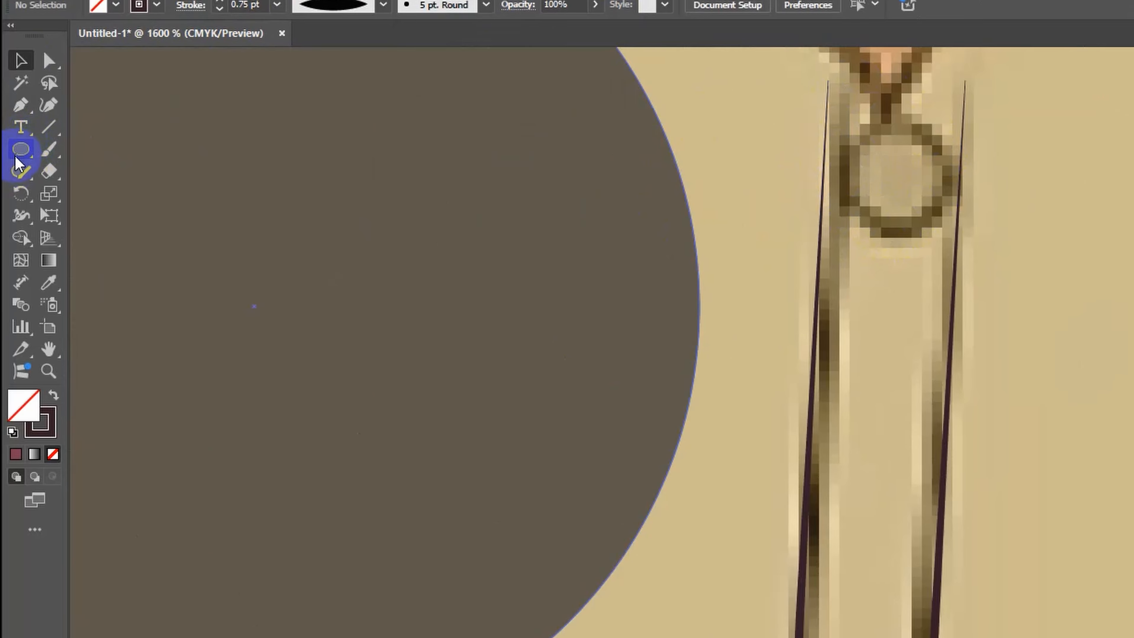
pyautogui.scroll(-1, 521, 223)
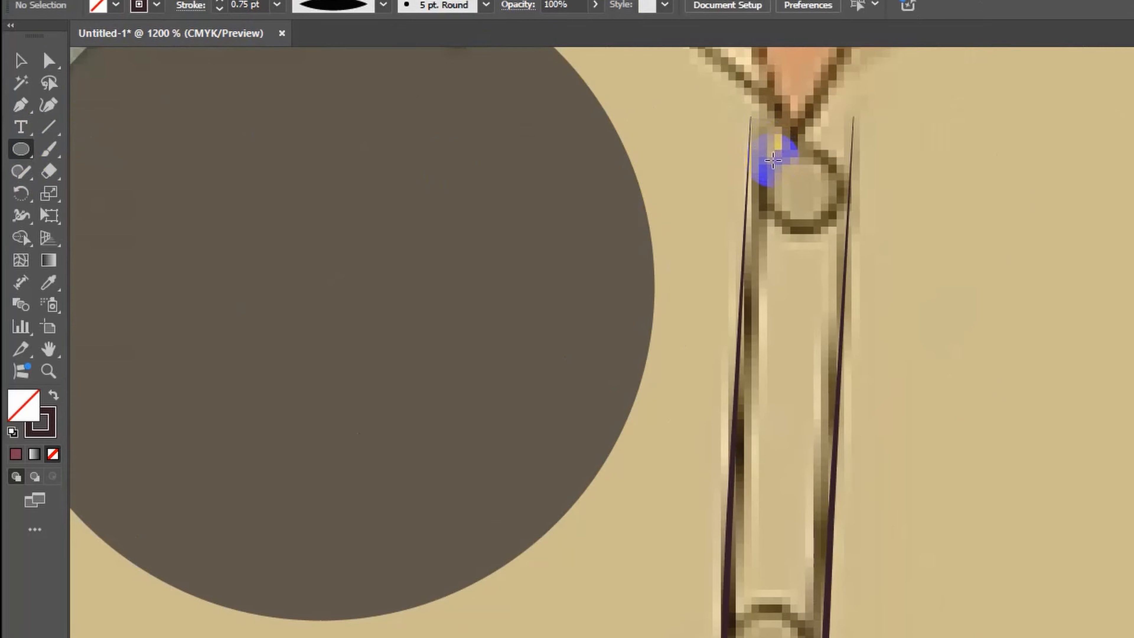
pyautogui.moveTo(771, 160)
pyautogui.mouseDown()
pyautogui.moveTo(842, 230)
pyautogui.moveTo(831, 220)
pyautogui.mouseUp()
pyautogui.scroll(-4, 830, 220)
pyautogui.scroll(2, 772, 423)
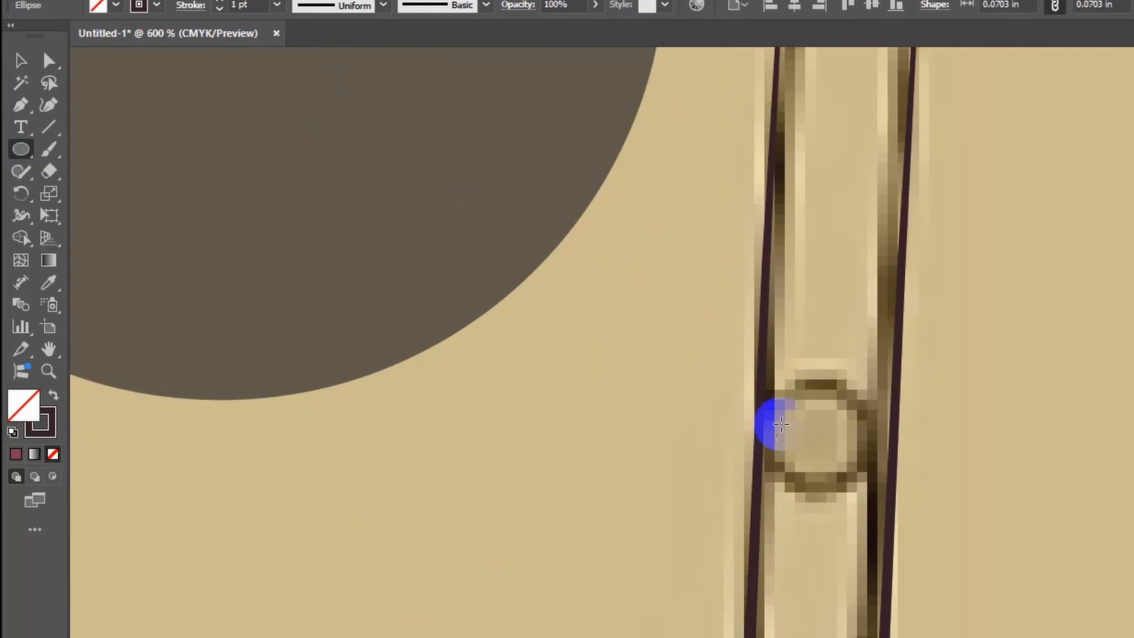
pyautogui.scroll(3, 777, 396)
pyautogui.moveTo(777, 397); pyautogui.dragTo(871, 477)
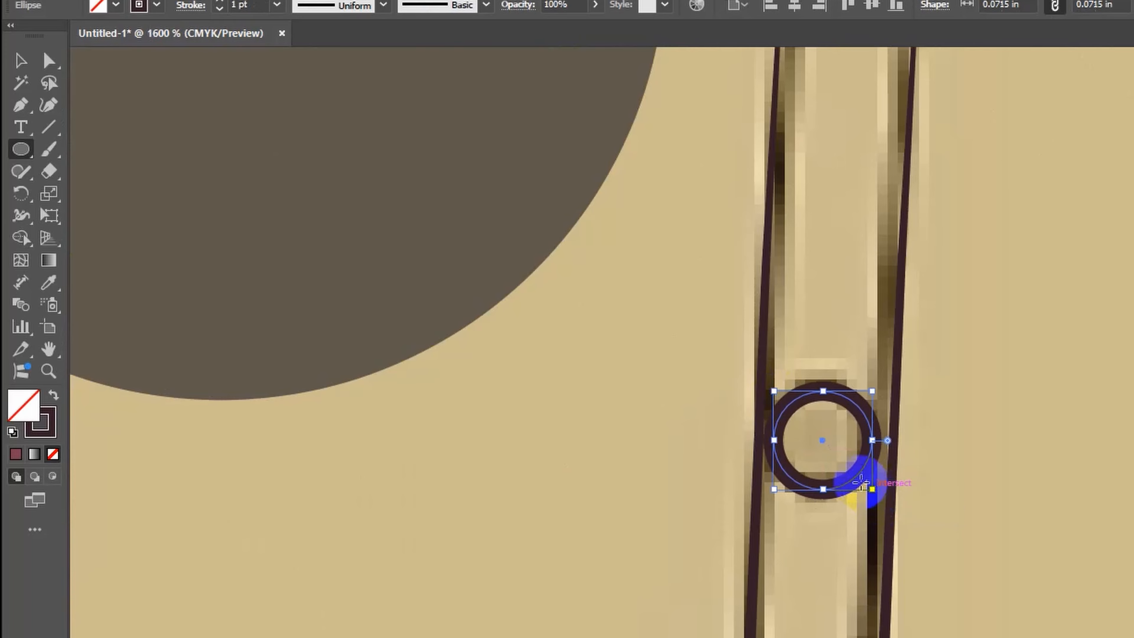
# Draw unfilled circles about 0.07 in wide over the third and fourth shirt buttons.
pyautogui.scroll(-5, 795, 530)
pyautogui.scroll(5, 795, 530)
pyautogui.moveTo(754, 443); pyautogui.dragTo(866, 513)
pyautogui.scroll(-5, 857, 478)
pyautogui.scroll(4, 902, 406)
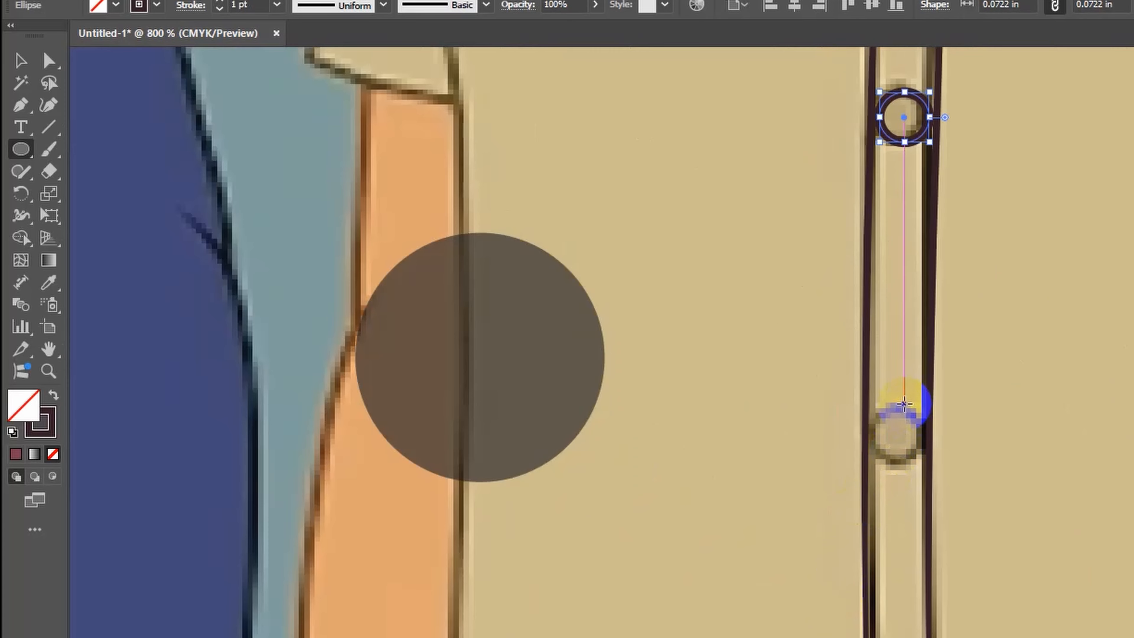
pyautogui.scroll(3, 891, 450)
pyautogui.moveTo(835, 363); pyautogui.dragTo(975, 473)
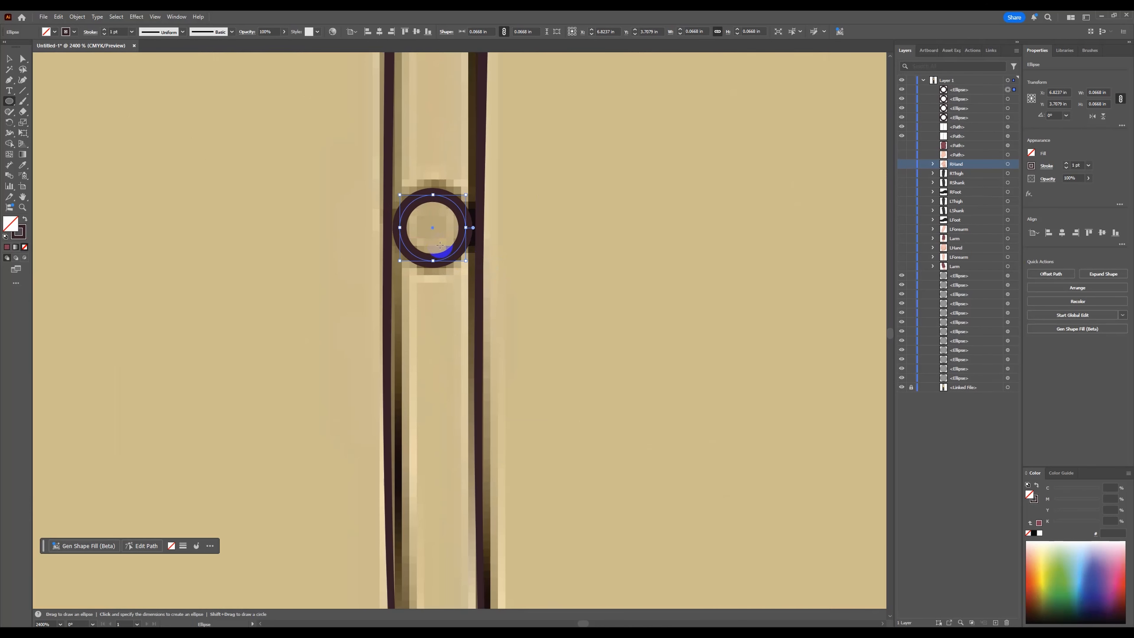
# Draw an unfilled circle about 0.07 in wide over the lowest shirt button, just above the belt buckle.
pyautogui.scroll(-2, 440, 245)
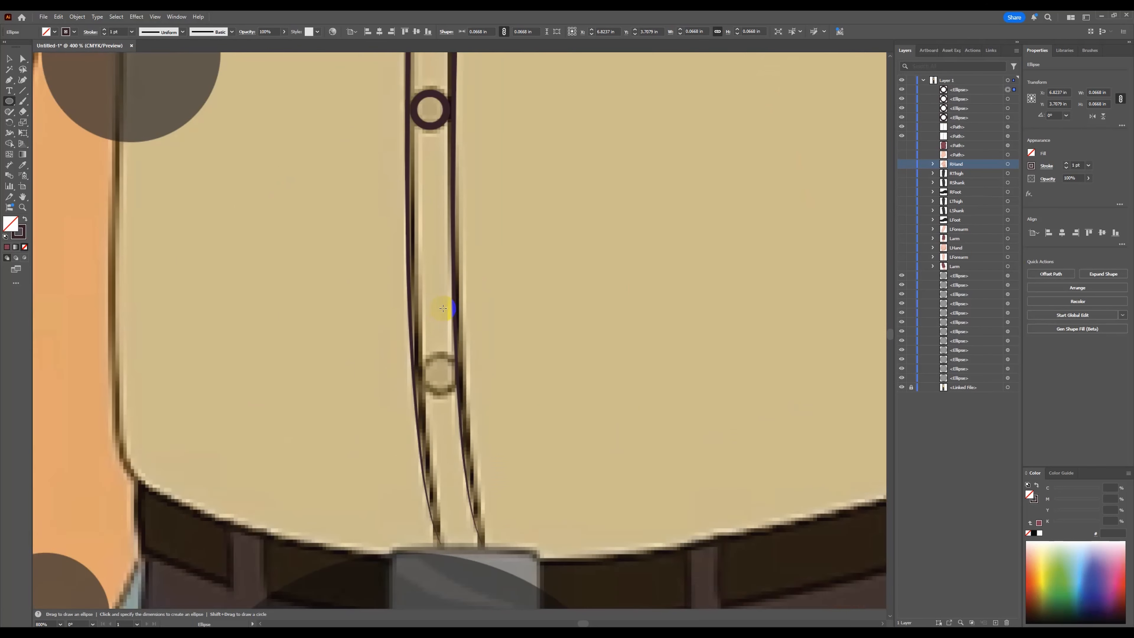
pyautogui.scroll(1, 429, 403)
pyautogui.moveTo(412, 383); pyautogui.dragTo(454, 417)
pyautogui.scroll(-4, 443, 405)
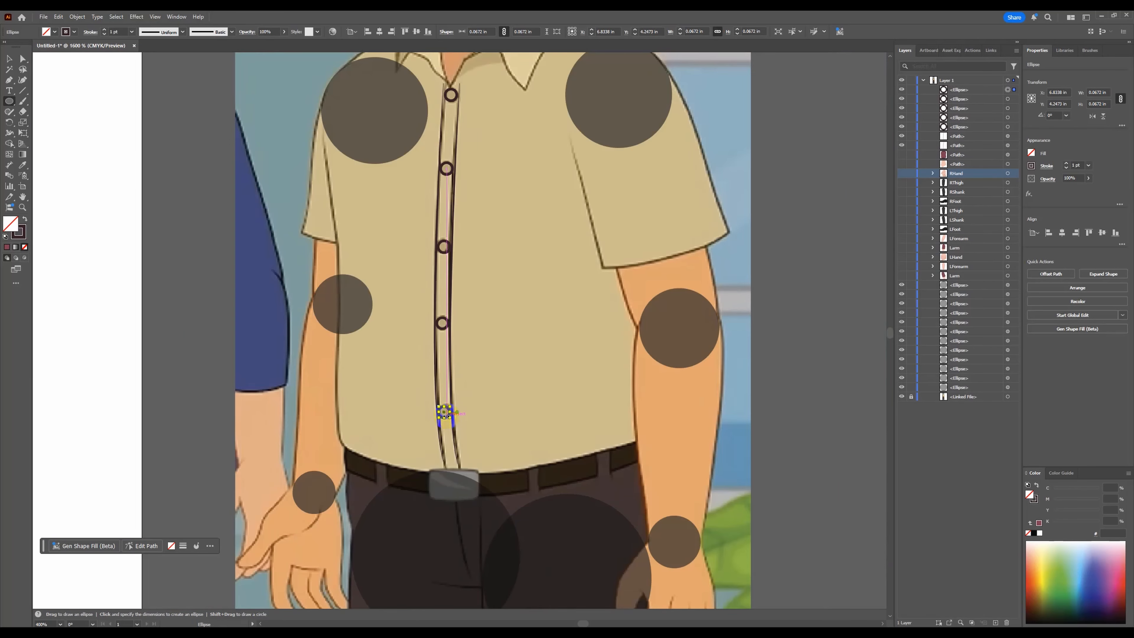
# Hide the linked reference image, select all five button circles and set their stroke to 0.75 pt.
pyautogui.click(901, 396)
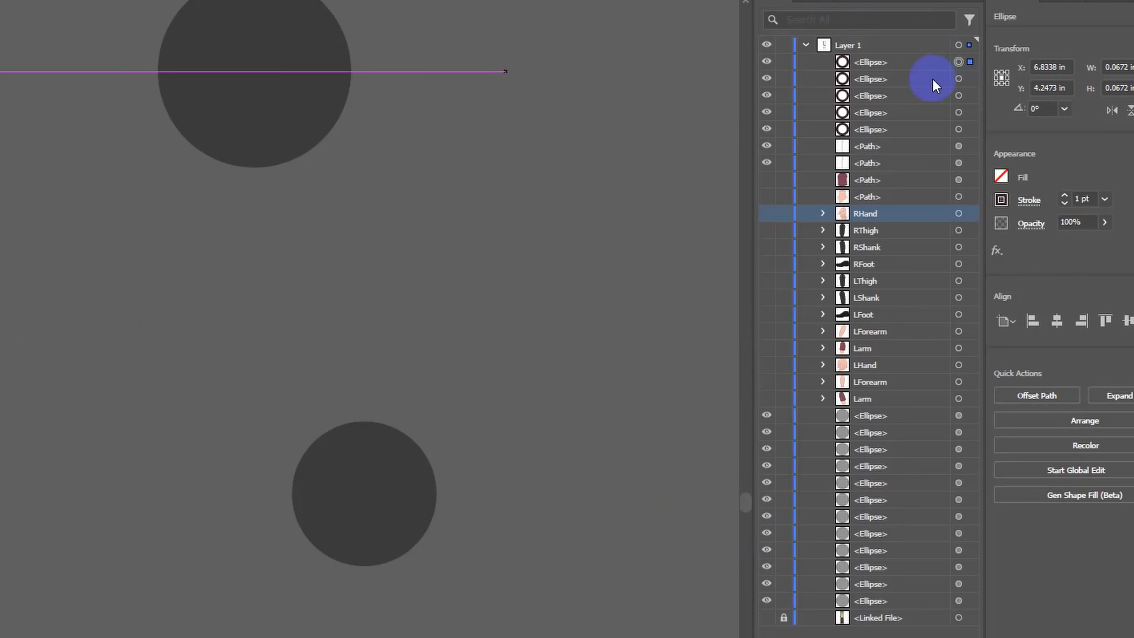
pyautogui.keyDown('shift'); pyautogui.click(958, 130); pyautogui.keyUp('shift')
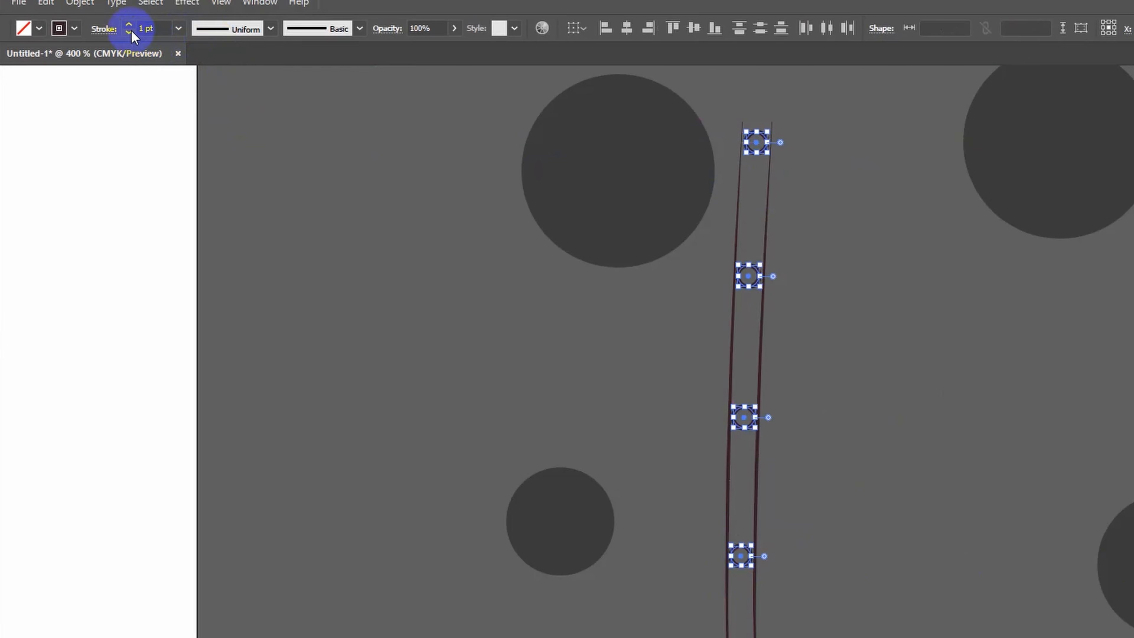
pyautogui.click(129, 32)
pyautogui.click(772, 425)
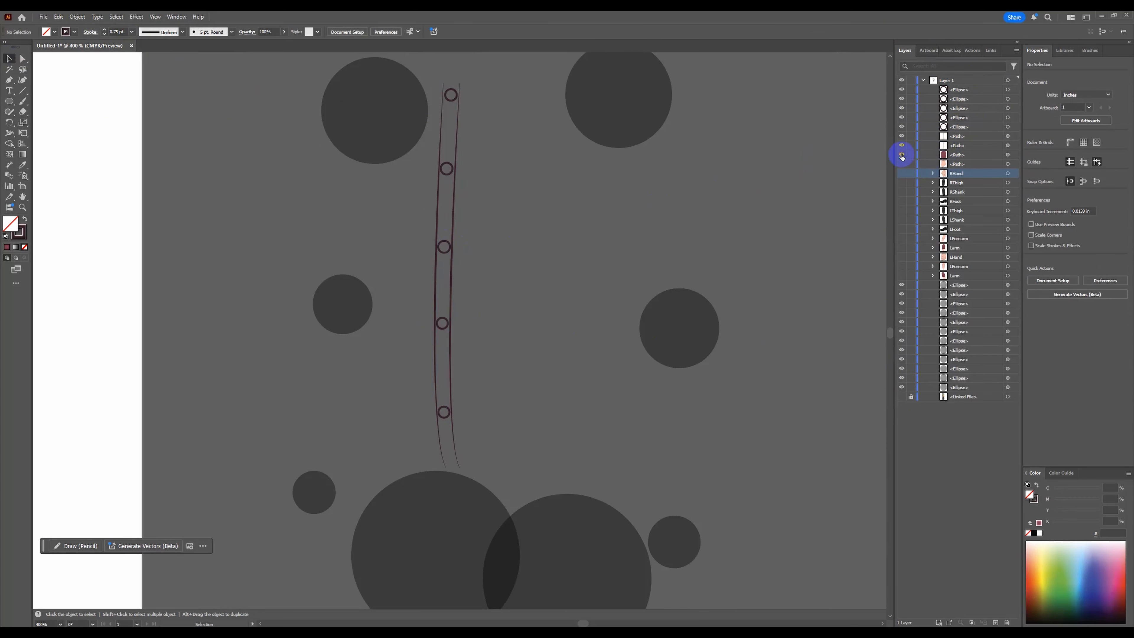
# Show the maroon torso path to check how the placket lines and buttons sit on it, and hide it again.
pyautogui.click(901, 154)
pyautogui.scroll(3, 401, 268)
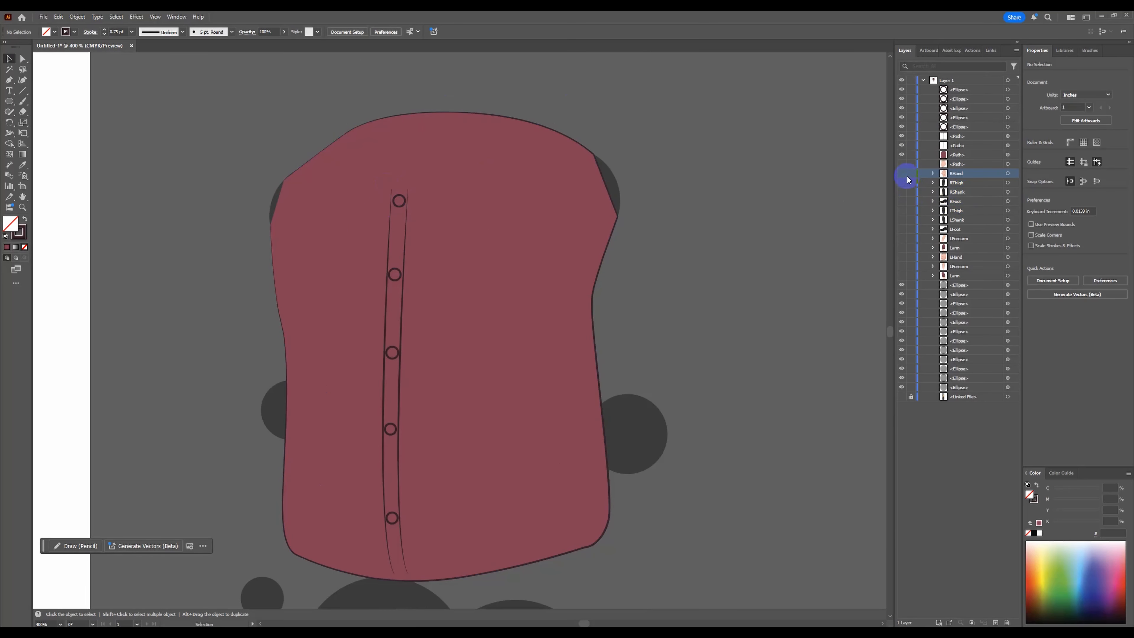
pyautogui.click(901, 154)
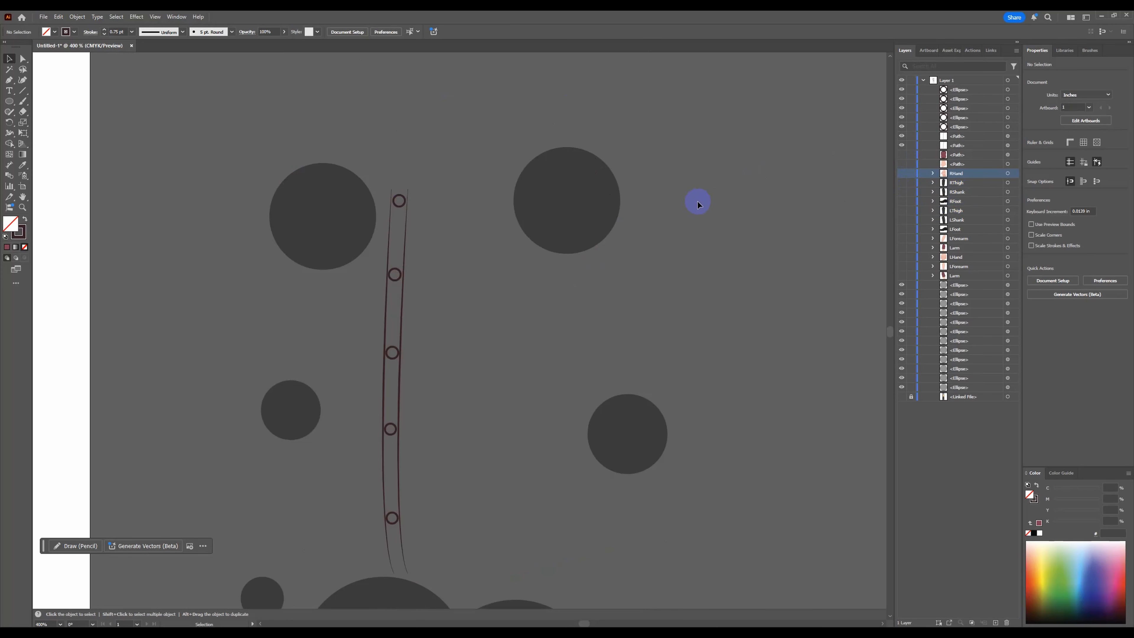
# Make the linked reference image visible again to work on the shirt collar.
pyautogui.click(901, 397)
pyautogui.scroll(1, 349, 139)
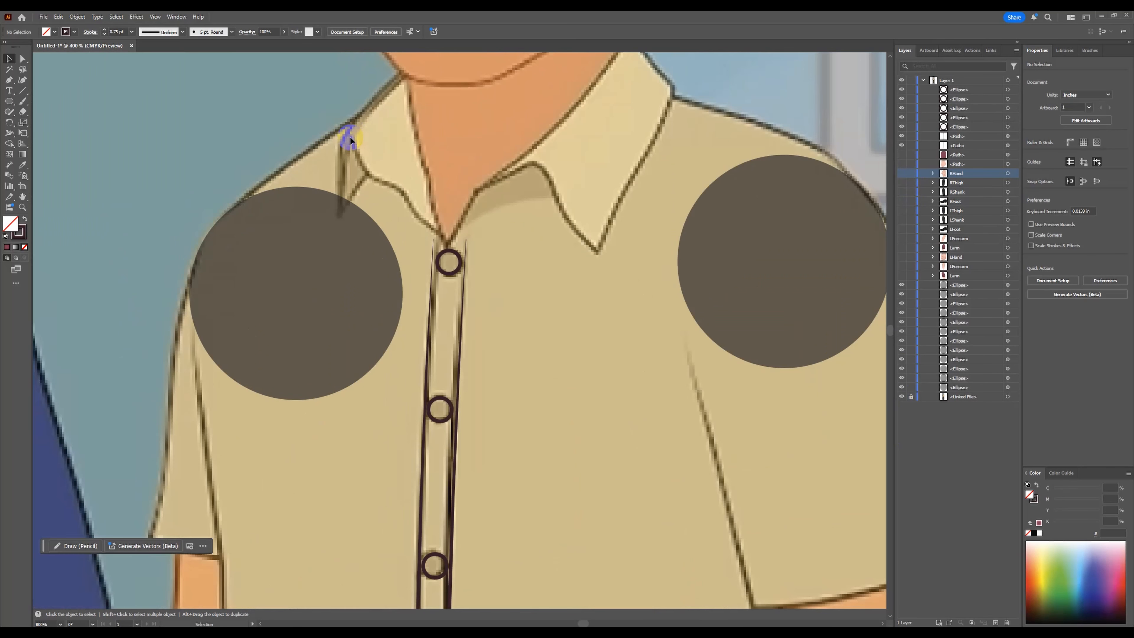
pyautogui.moveTo(542, 178); pyautogui.dragTo(504, 321)
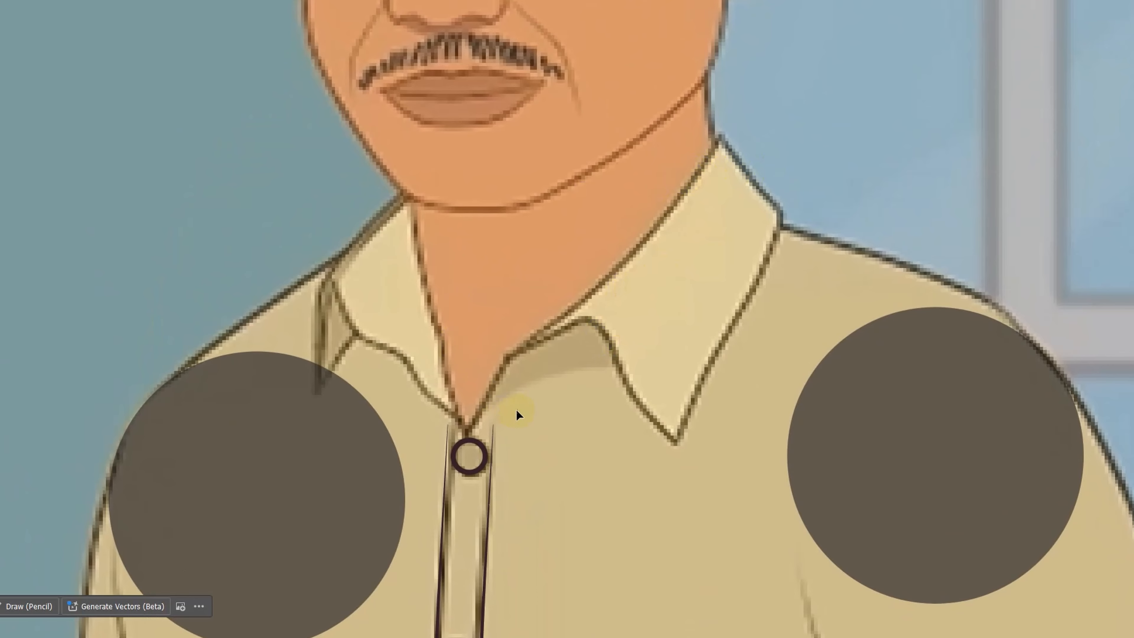
# Trace the collar's inner edge with the Pen tool from above the top button along the neck to its peak and outer corner.
pyautogui.moveTo(481, 407); pyautogui.dragTo(486, 422)
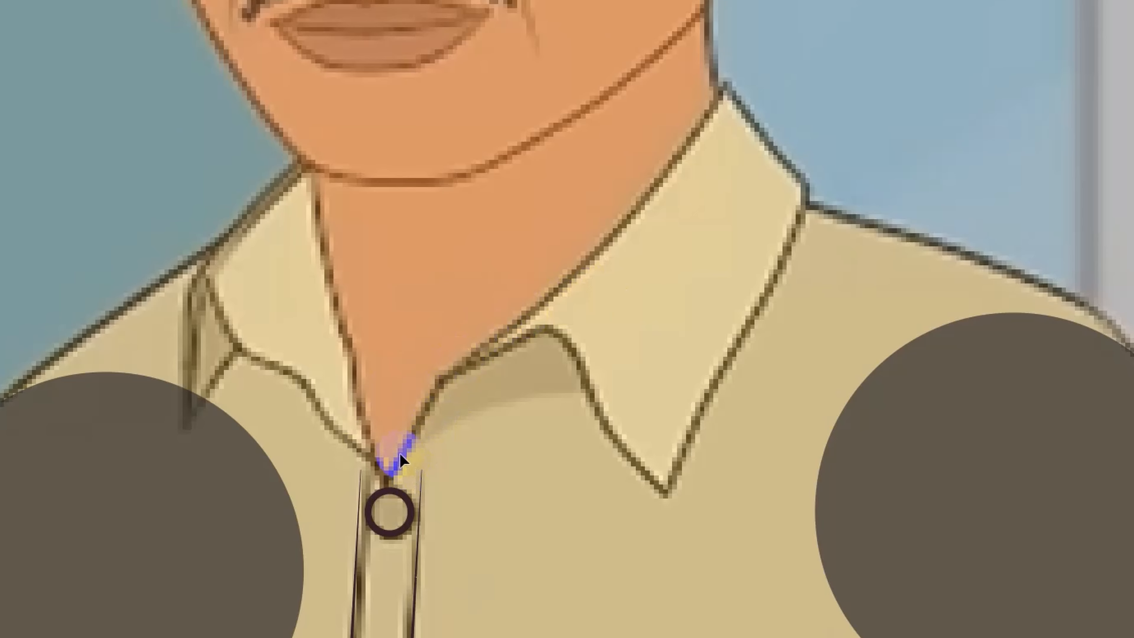
pyautogui.hotkey('ctrl', 'z')
pyautogui.moveTo(373, 462); pyautogui.dragTo(399, 489)
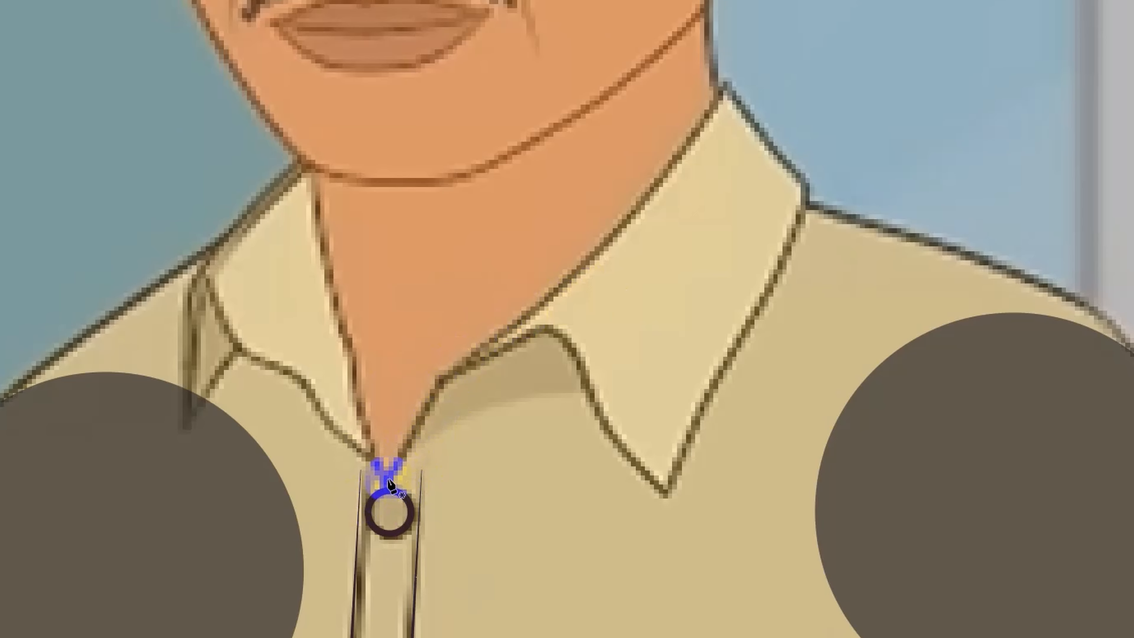
pyautogui.click(386, 478)
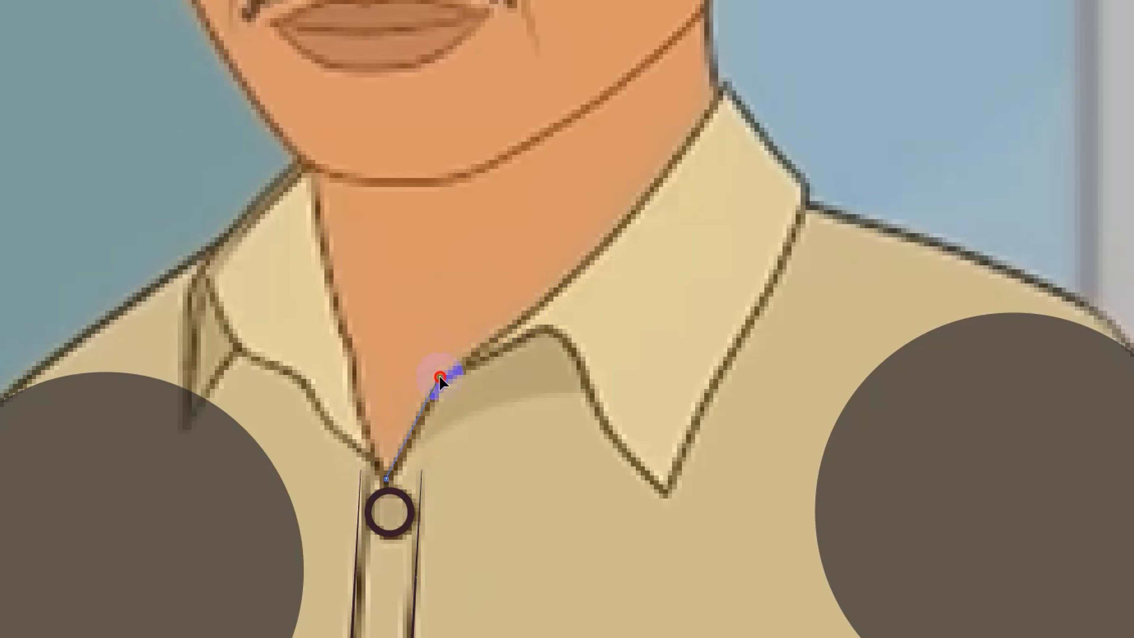
pyautogui.click(438, 376)
pyautogui.moveTo(723, 89); pyautogui.dragTo(767, 0)
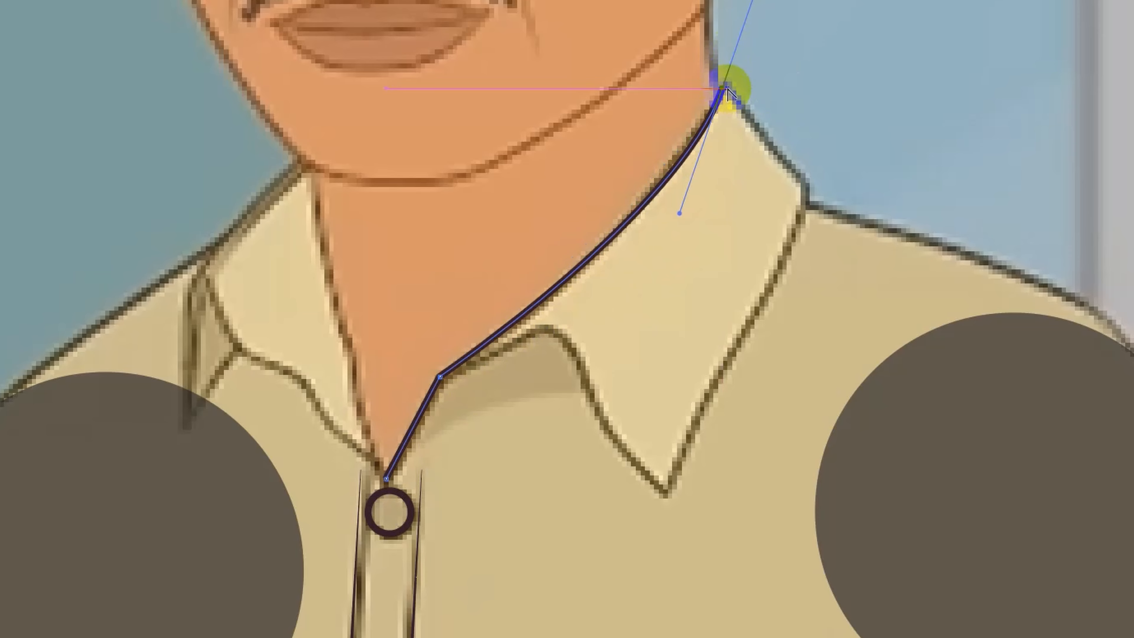
pyautogui.click(723, 89)
pyautogui.click(807, 180)
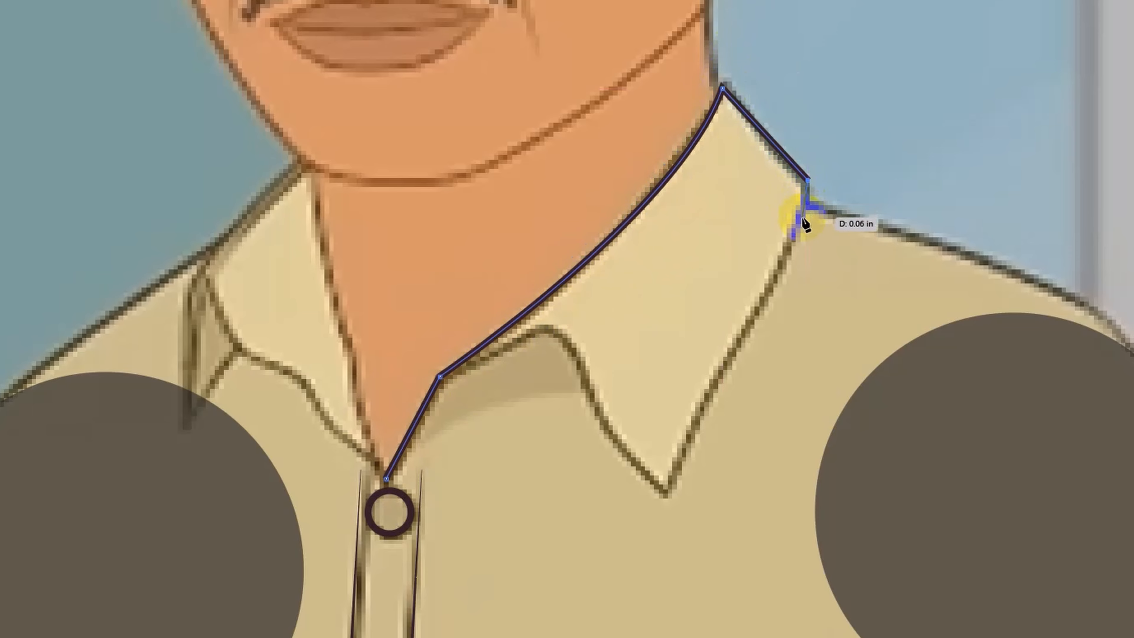
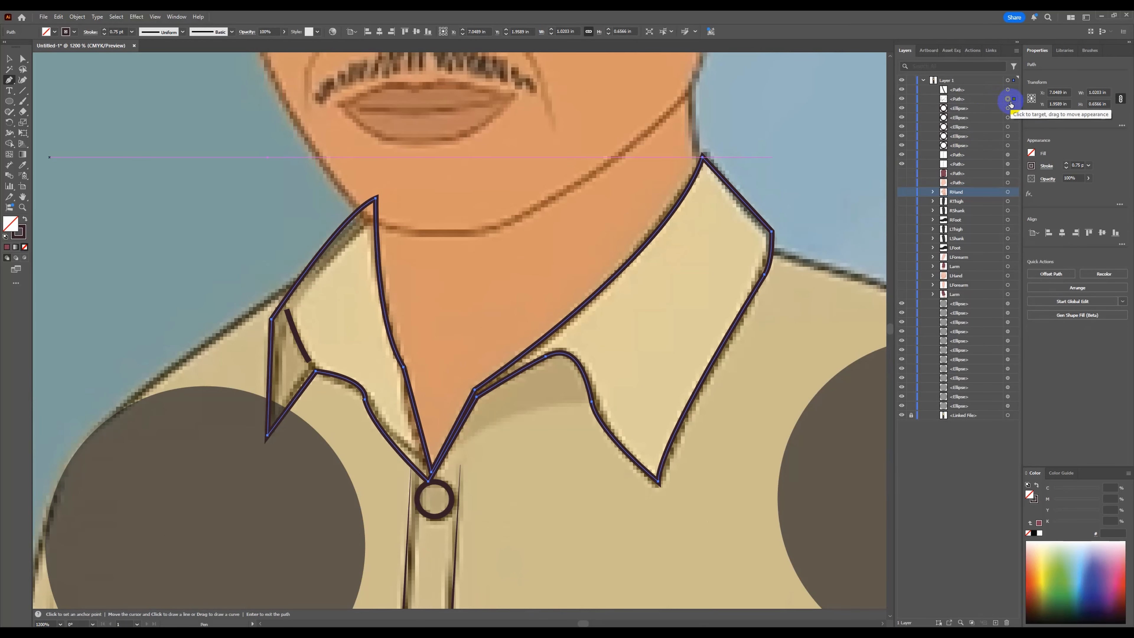
# Show the maroon torso path and fill the collar outline with the maroon sampled from the shirt.
pyautogui.scroll(-1, 879, 229)
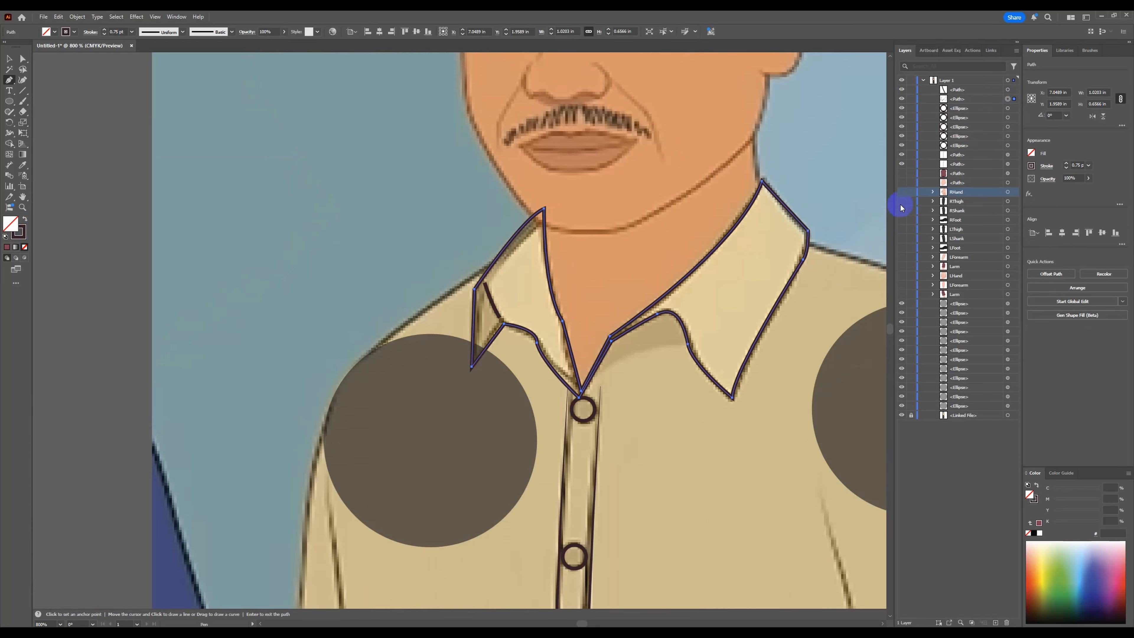
pyautogui.click(902, 174)
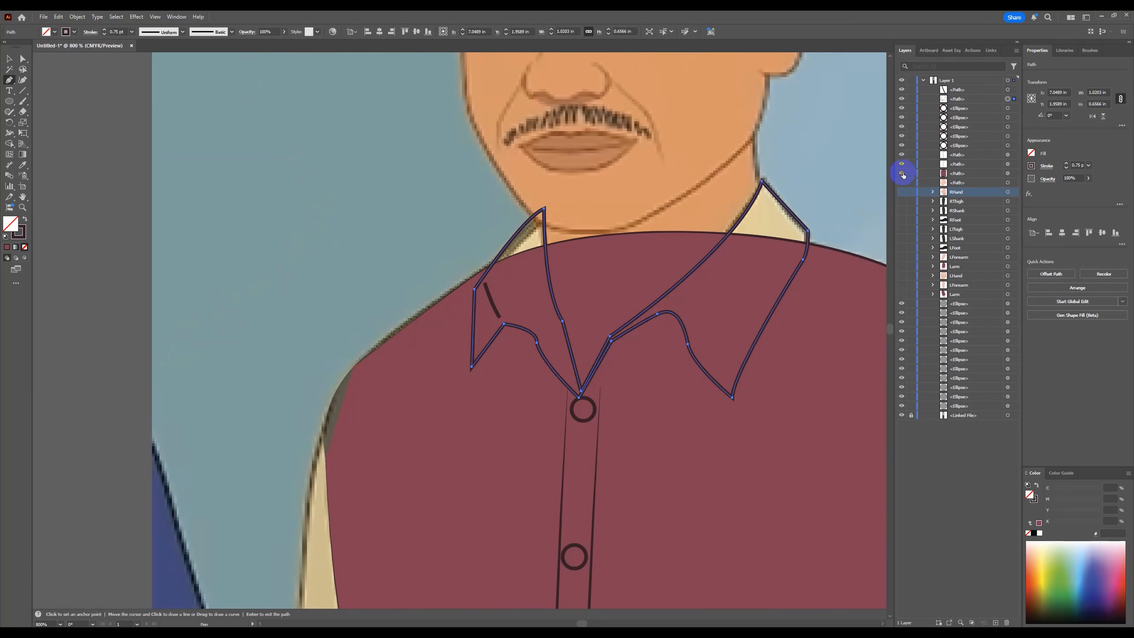
pyautogui.doubleClick(11, 223)
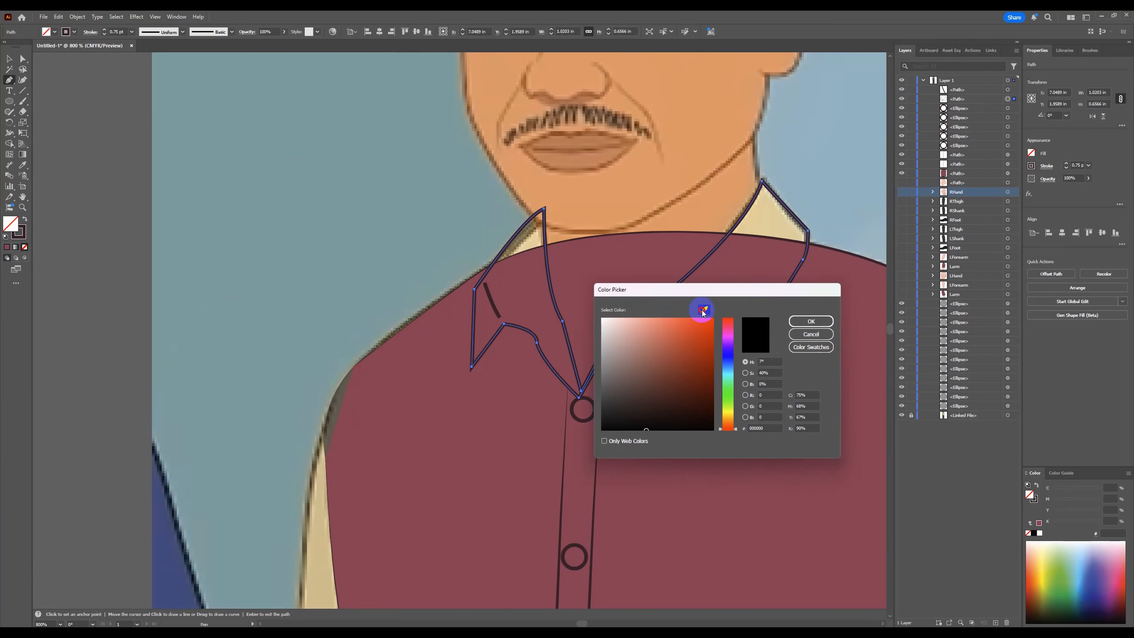
pyautogui.click(456, 450)
pyautogui.click(797, 322)
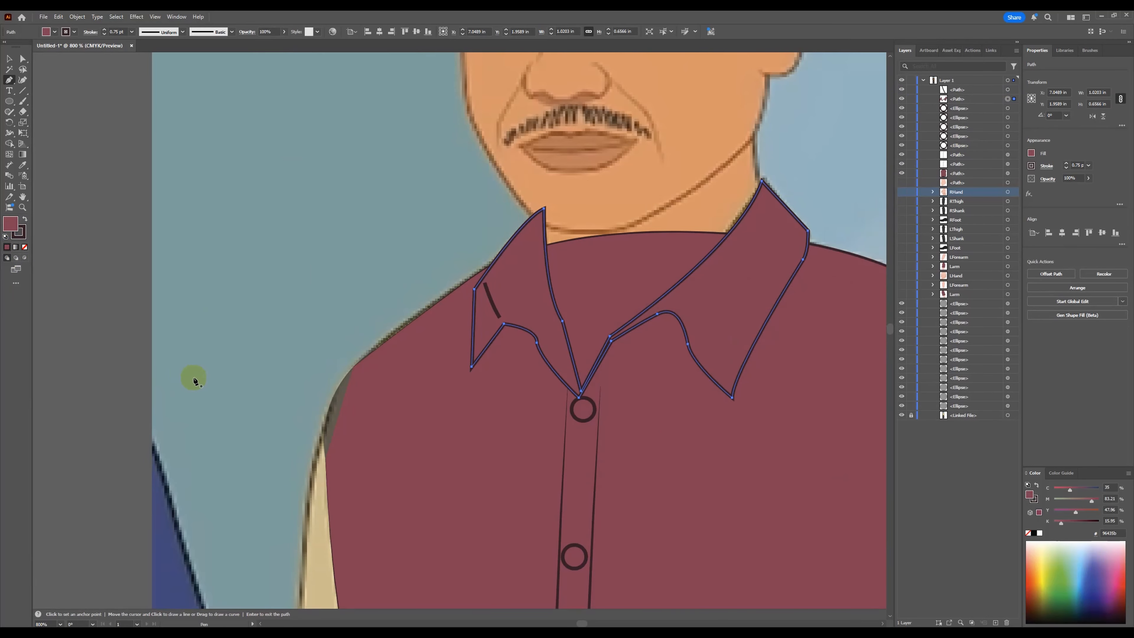
# Darken the collar's fill to the deep maroon 682c40.
pyautogui.scroll(-3, 192, 378)
pyautogui.scroll(5, 418, 347)
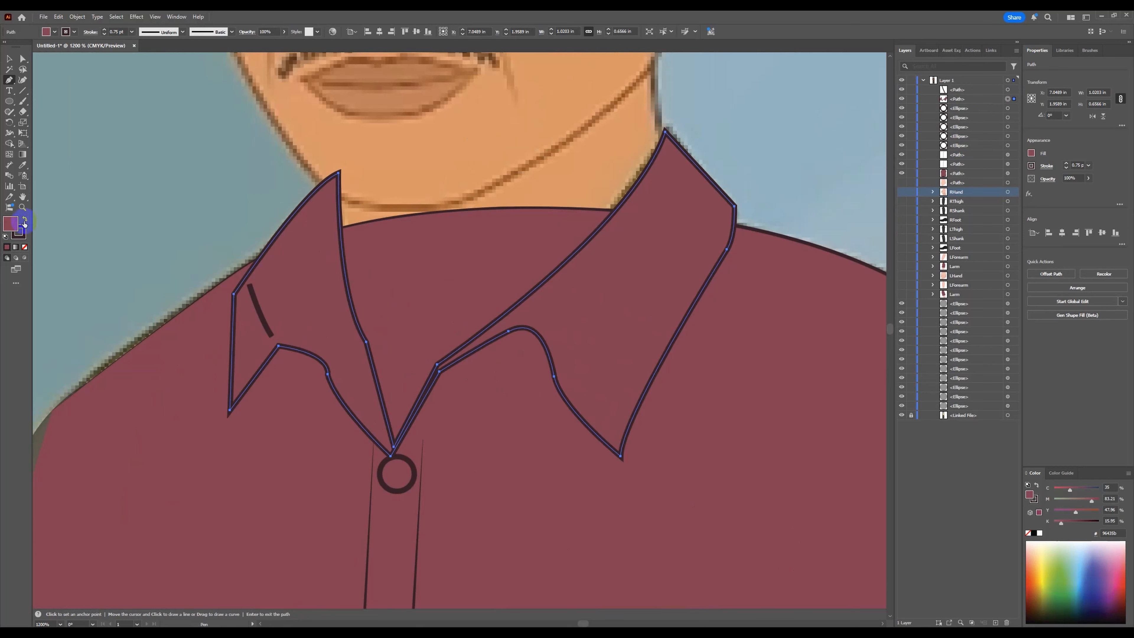
pyautogui.doubleClick(11, 223)
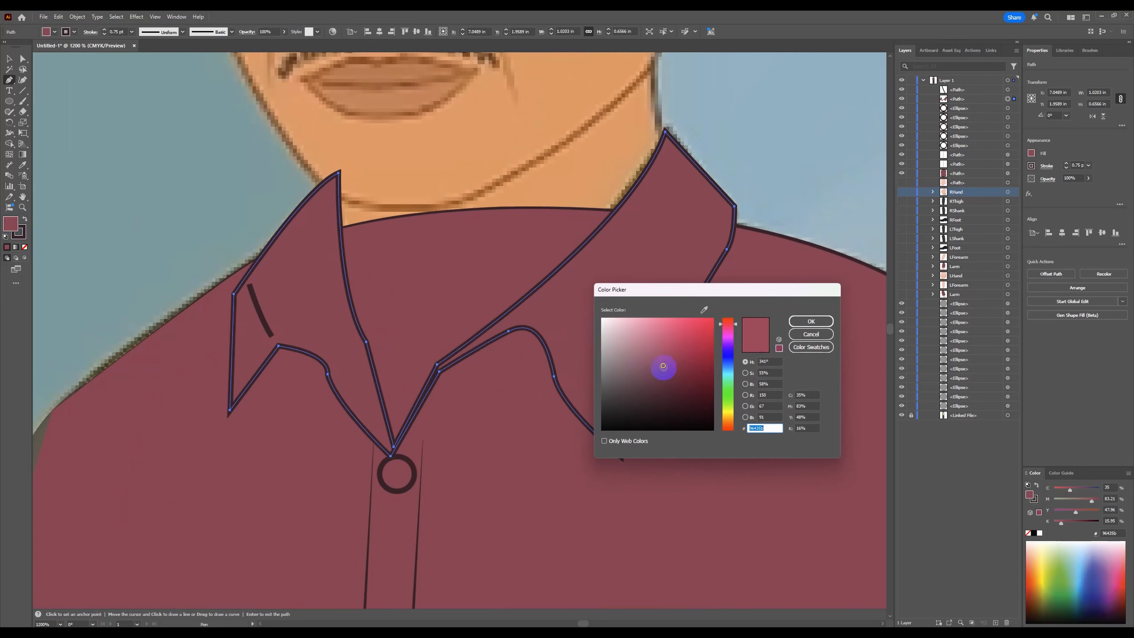
pyautogui.click(665, 377)
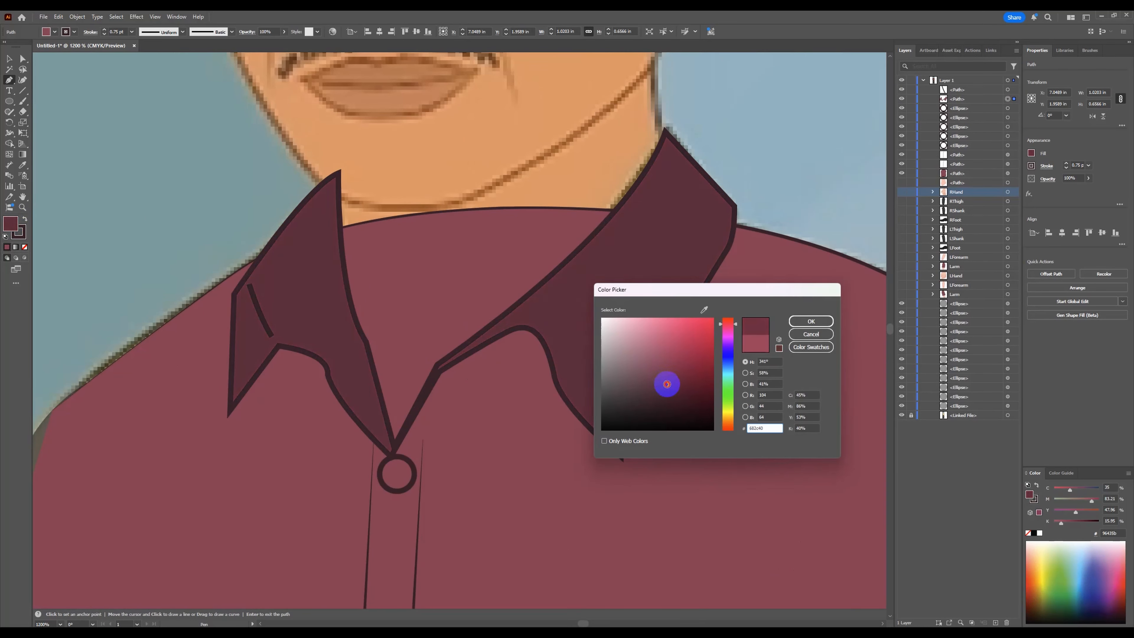
pyautogui.click(797, 323)
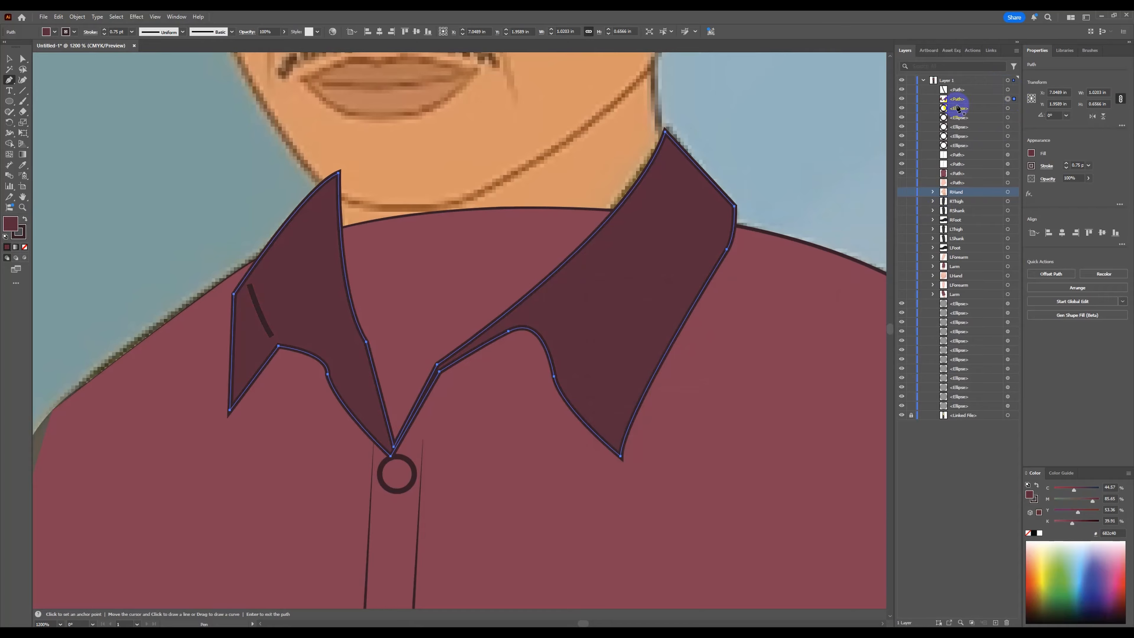
# Give the short fold line on the collar a stroke width profile tapered at both ends, and deselect it.
pyautogui.click(255, 305)
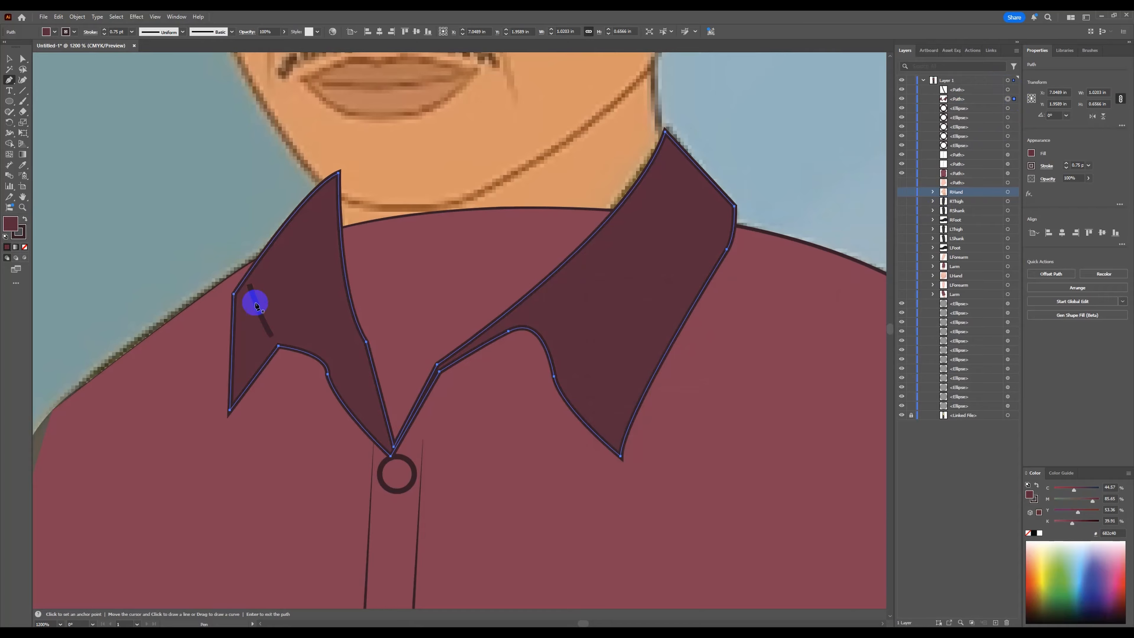
pyautogui.click(1007, 90)
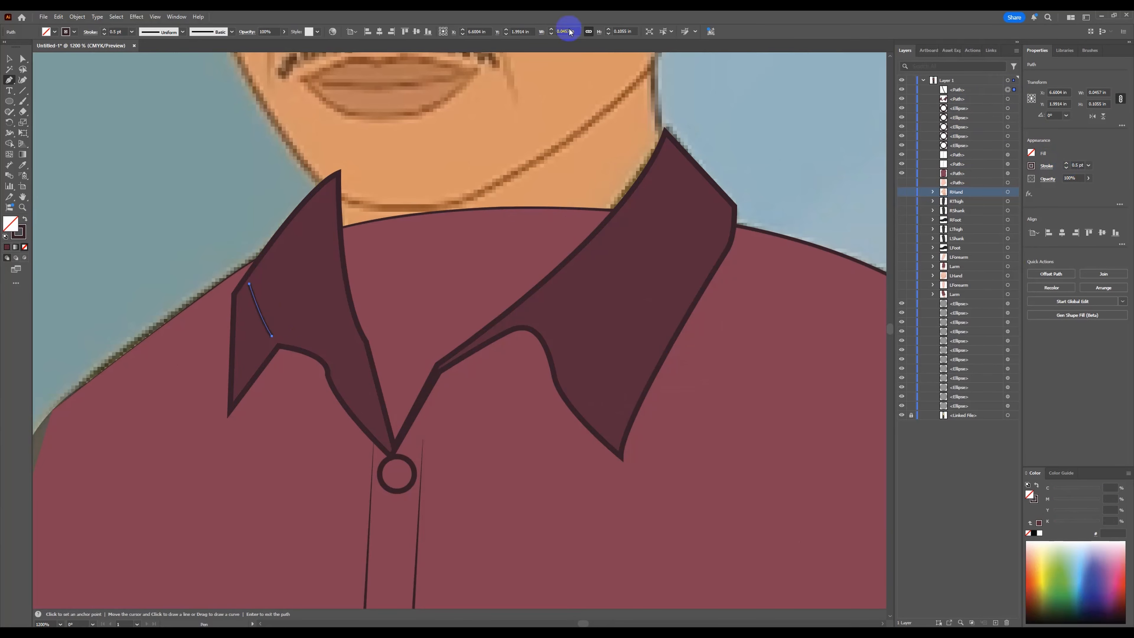
pyautogui.click(183, 32)
pyautogui.click(164, 64)
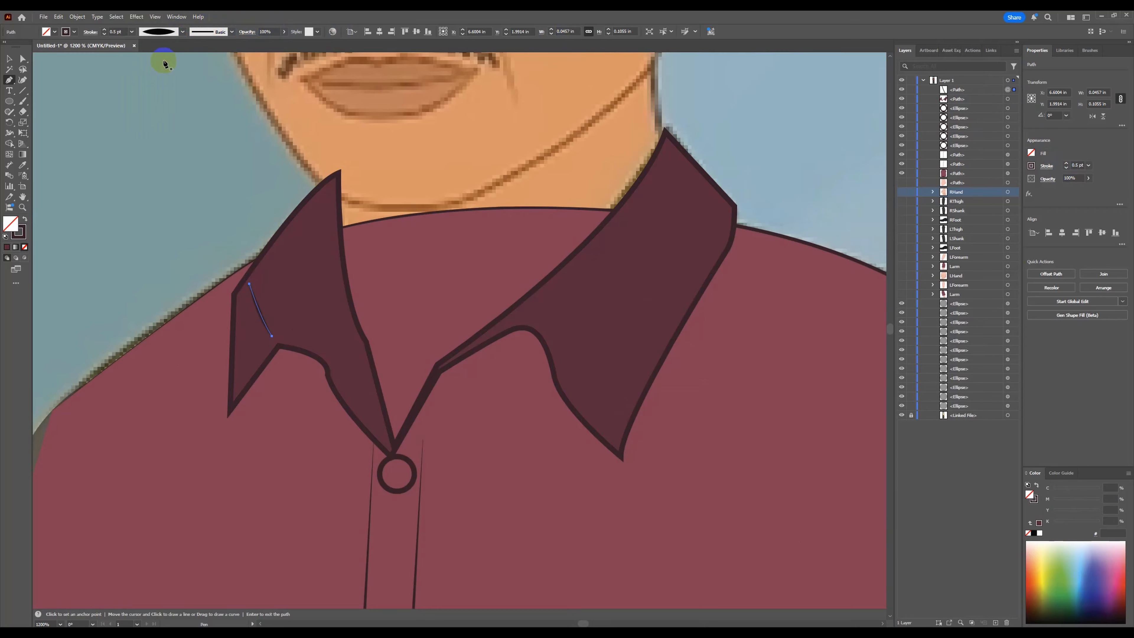
pyautogui.click(8, 58)
pyautogui.scroll(-3, 314, 317)
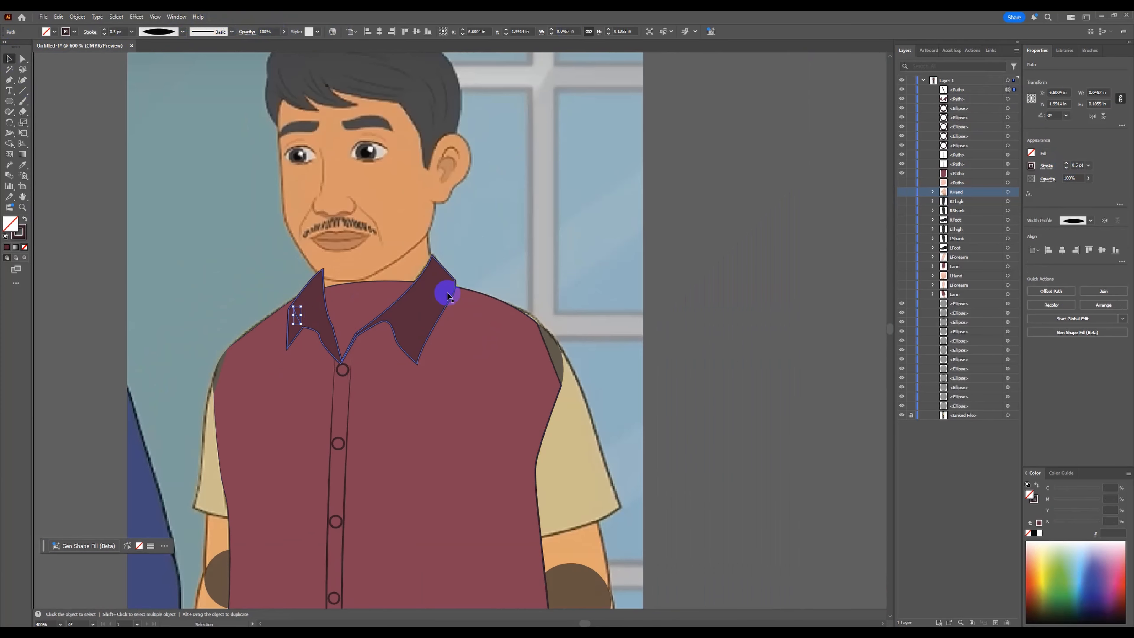
pyautogui.click(704, 278)
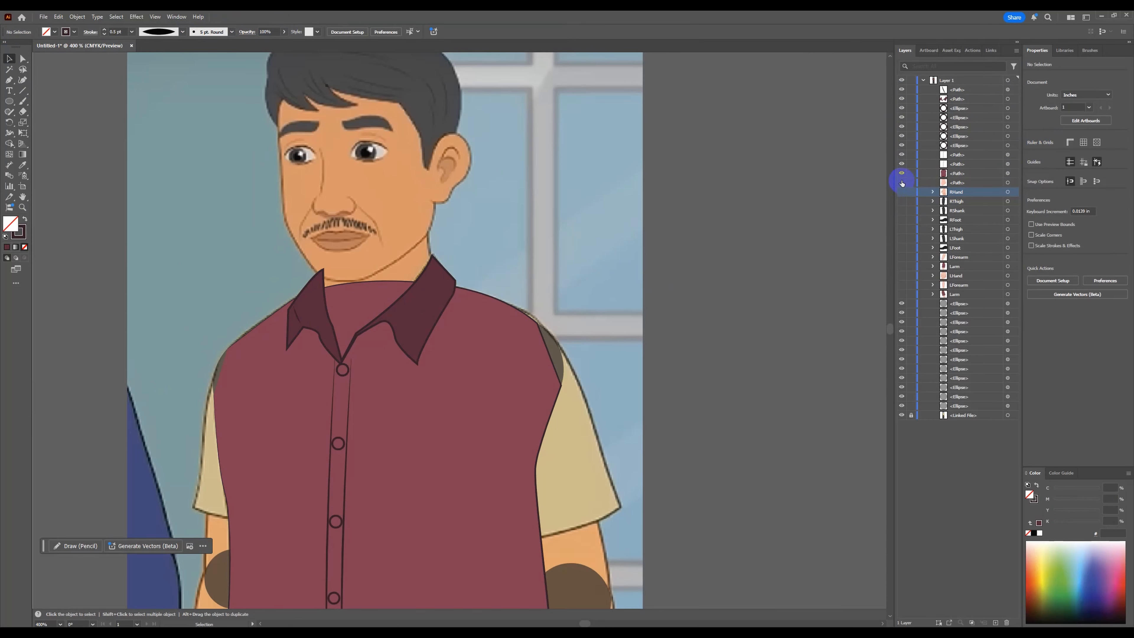
# Make the neck path visible and examine where the torso's upper edge crosses it between the collar points.
pyautogui.click(902, 182)
pyautogui.scroll(3, 385, 266)
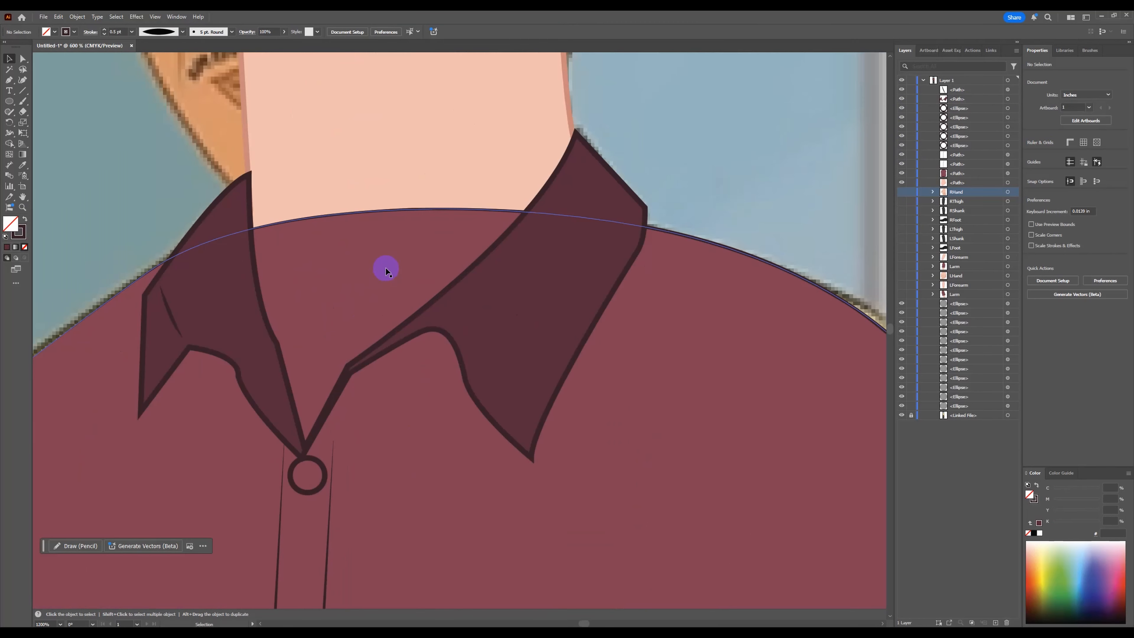
pyautogui.scroll(-1, 427, 271)
pyautogui.scroll(1, 333, 272)
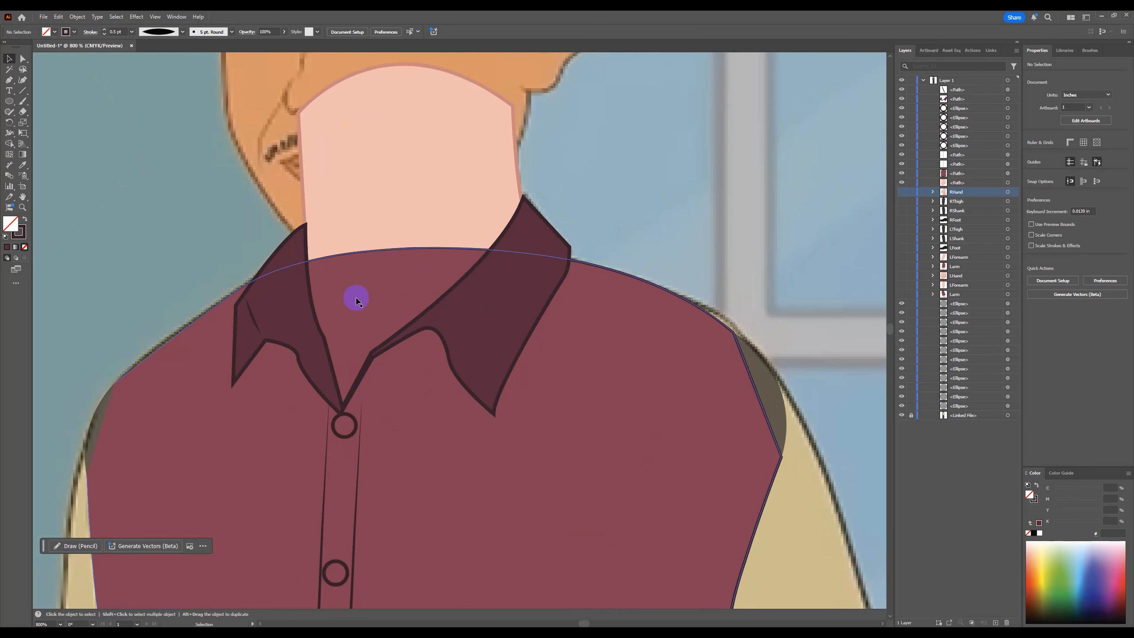
pyautogui.click(405, 167)
pyautogui.scroll(2, 390, 242)
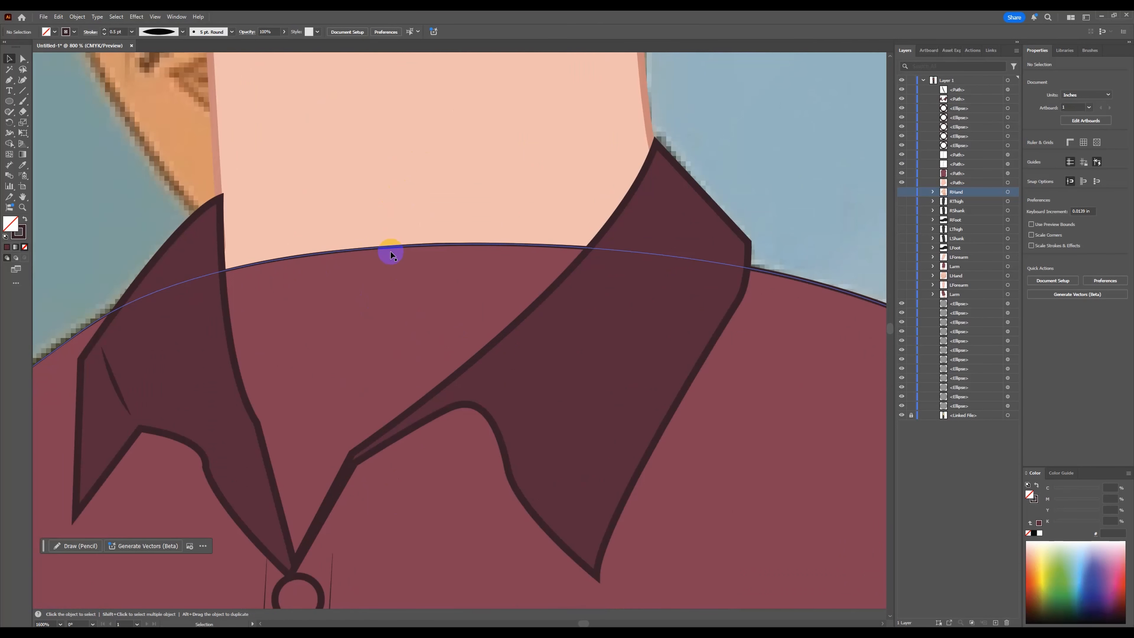
pyautogui.scroll(-1, 369, 306)
pyautogui.click(381, 236)
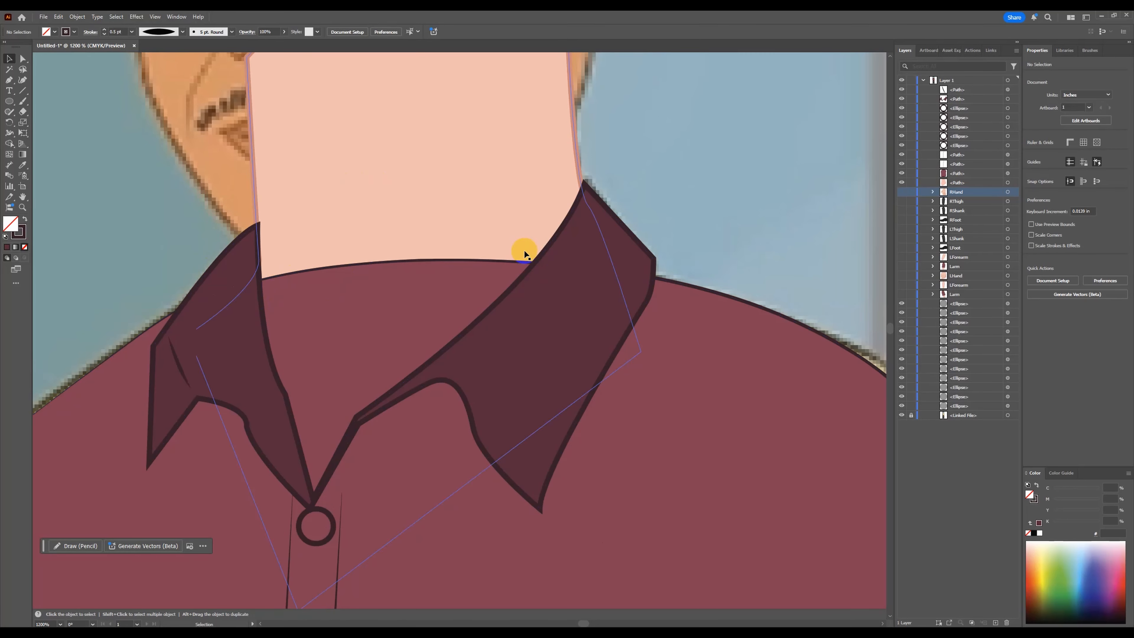
pyautogui.click(524, 255)
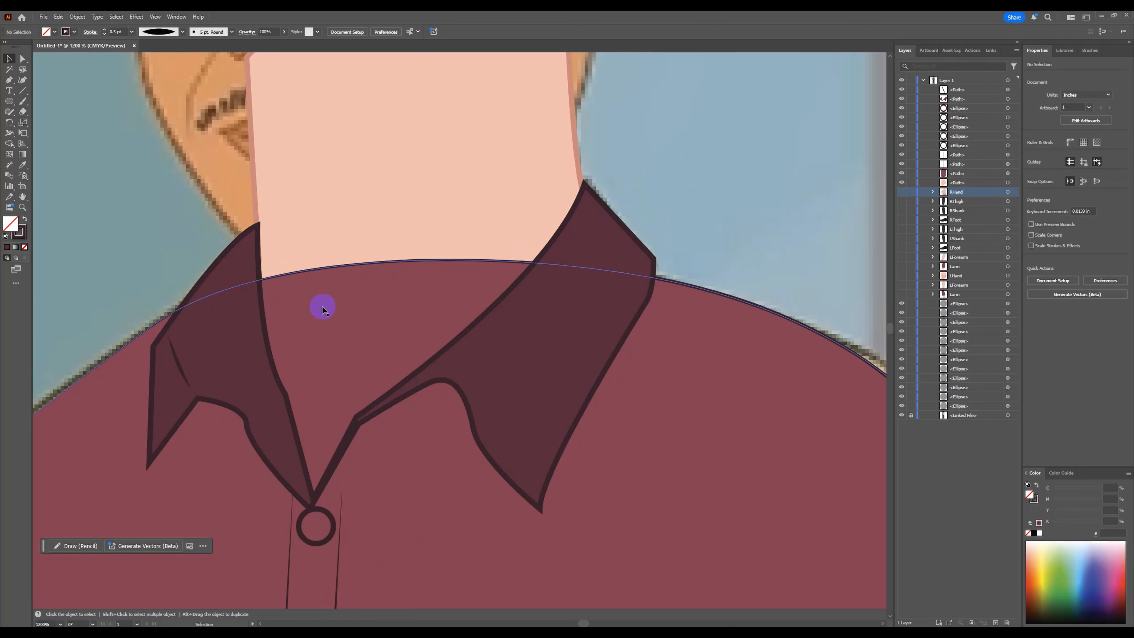
# Hide the collar and add corner anchor points on the torso's upper edge where it meets both sides of the neck.
pyautogui.press('p')
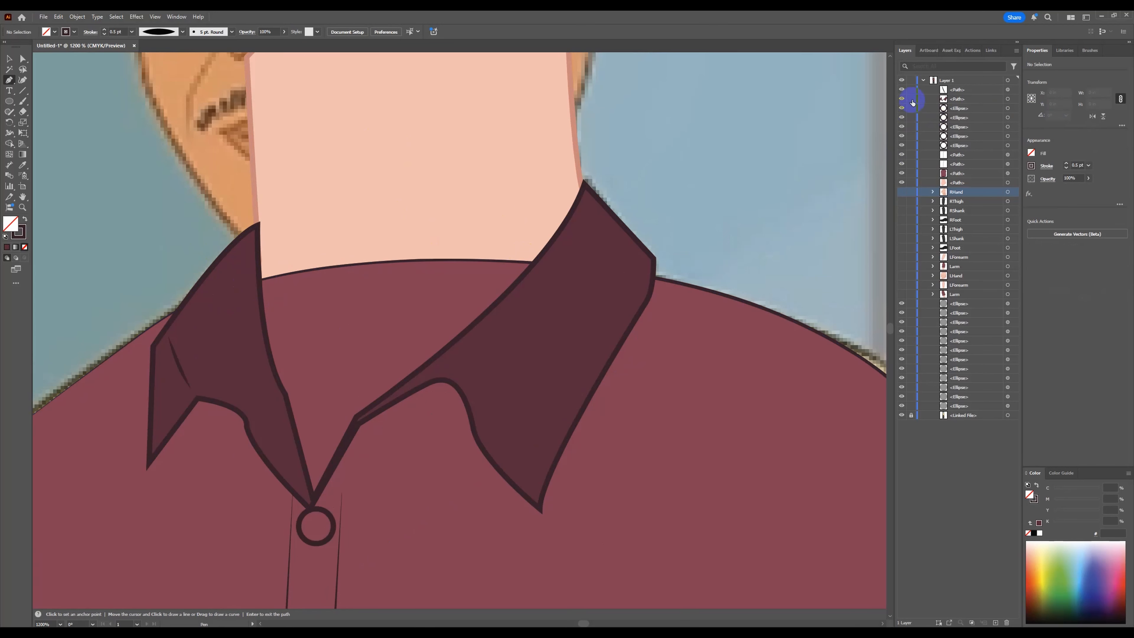
pyautogui.click(902, 98)
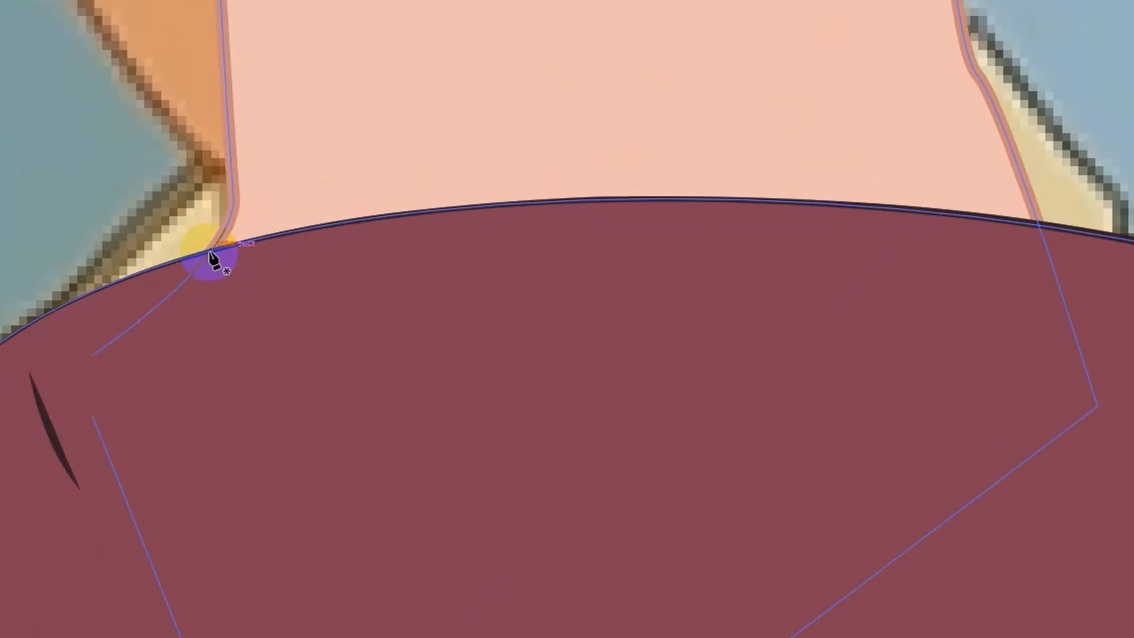
pyautogui.keyDown('ctrl'); pyautogui.click(210, 252); pyautogui.keyUp('ctrl')
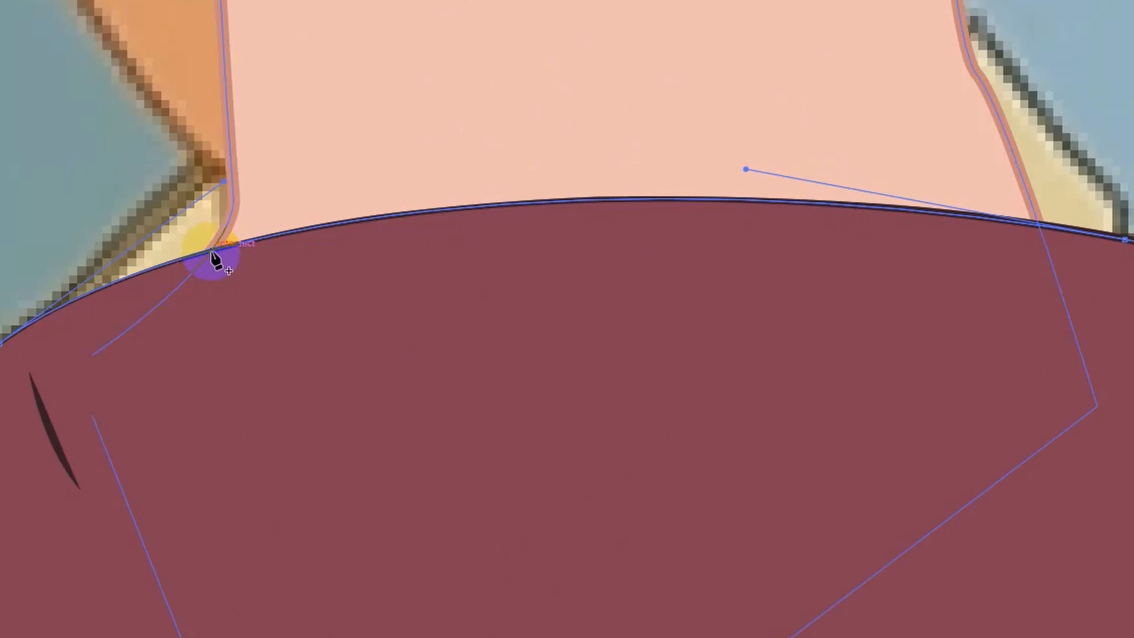
pyautogui.click(212, 253)
pyautogui.click(213, 251)
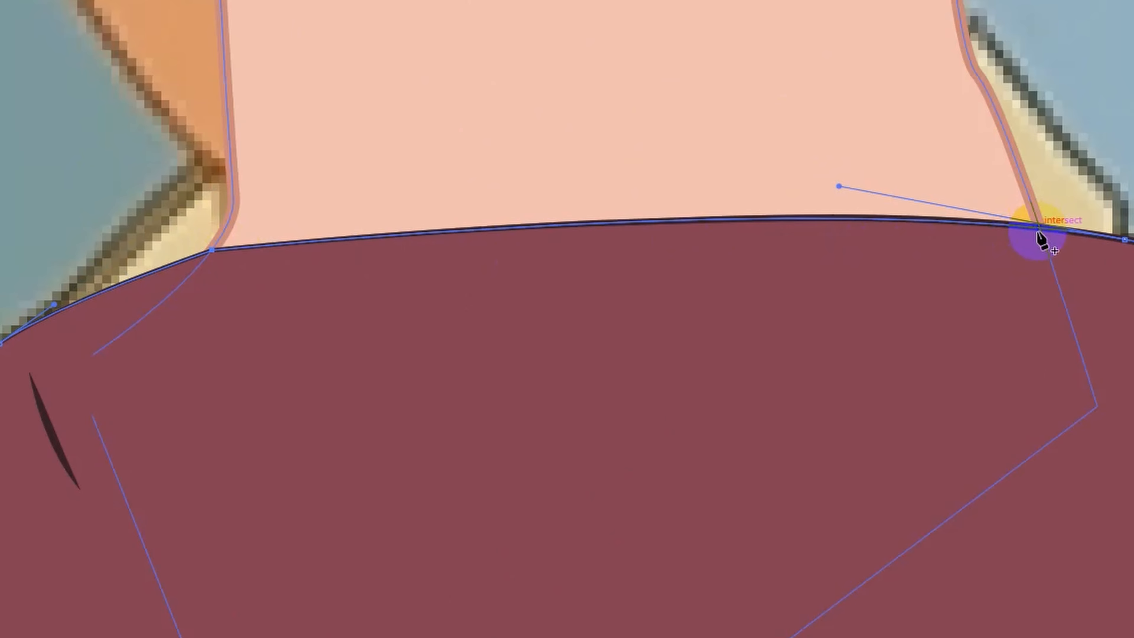
pyautogui.click(1039, 233)
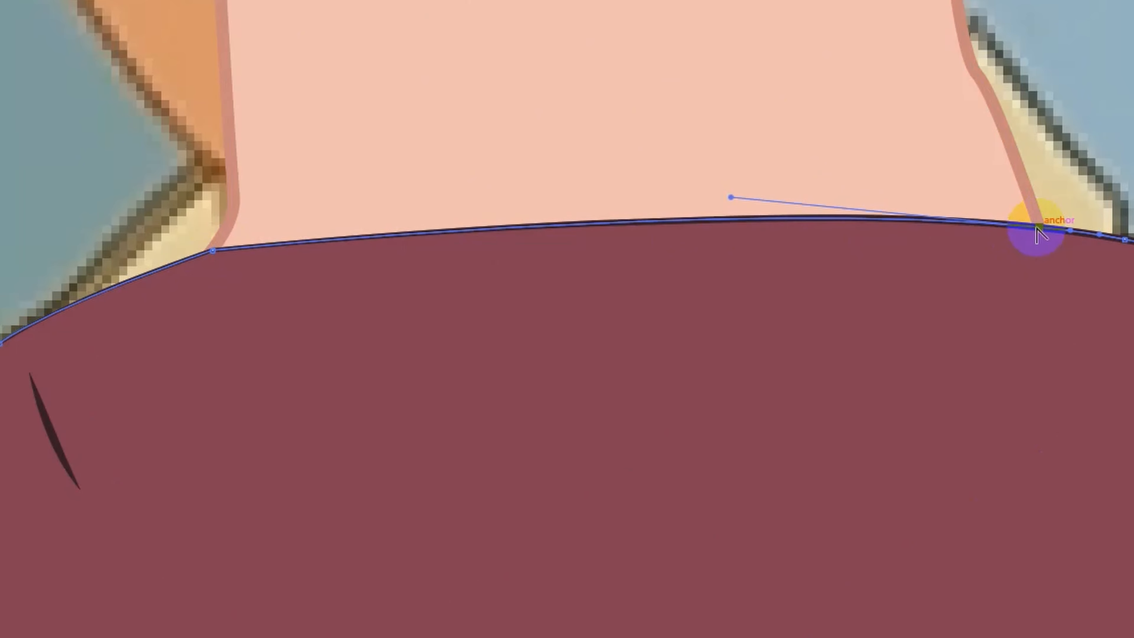
pyautogui.keyDown('alt'); pyautogui.click(1037, 230); pyautogui.keyUp('alt')
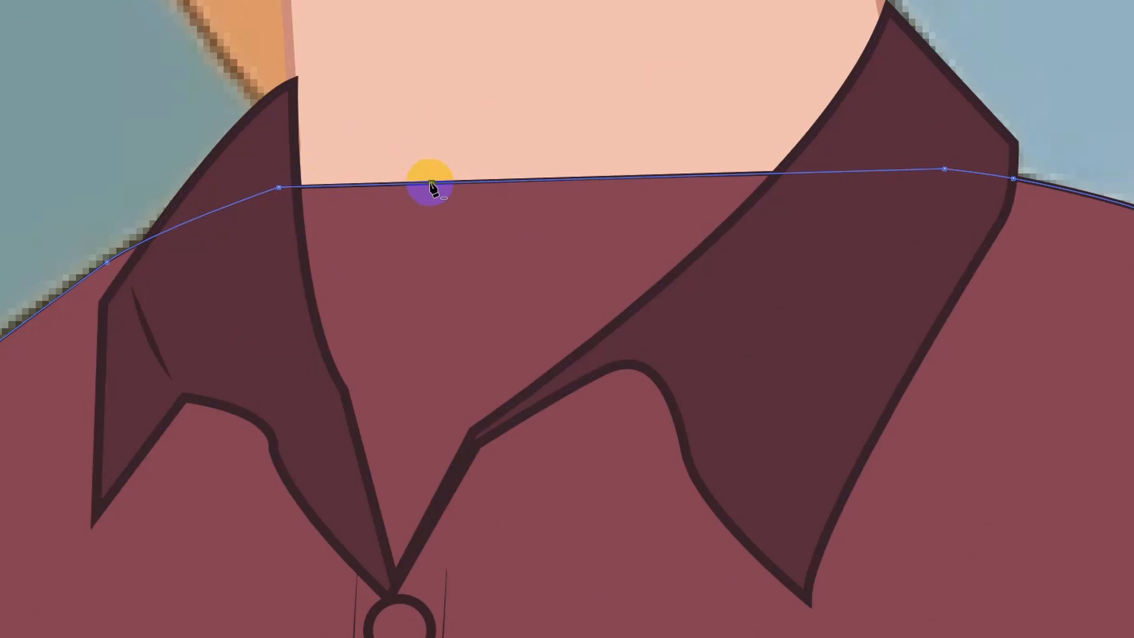
# Pull the torso's upper edge down into a V neckline that follows the collar opening to just above the top button.
pyautogui.moveTo(432, 183); pyautogui.dragTo(382, 583)
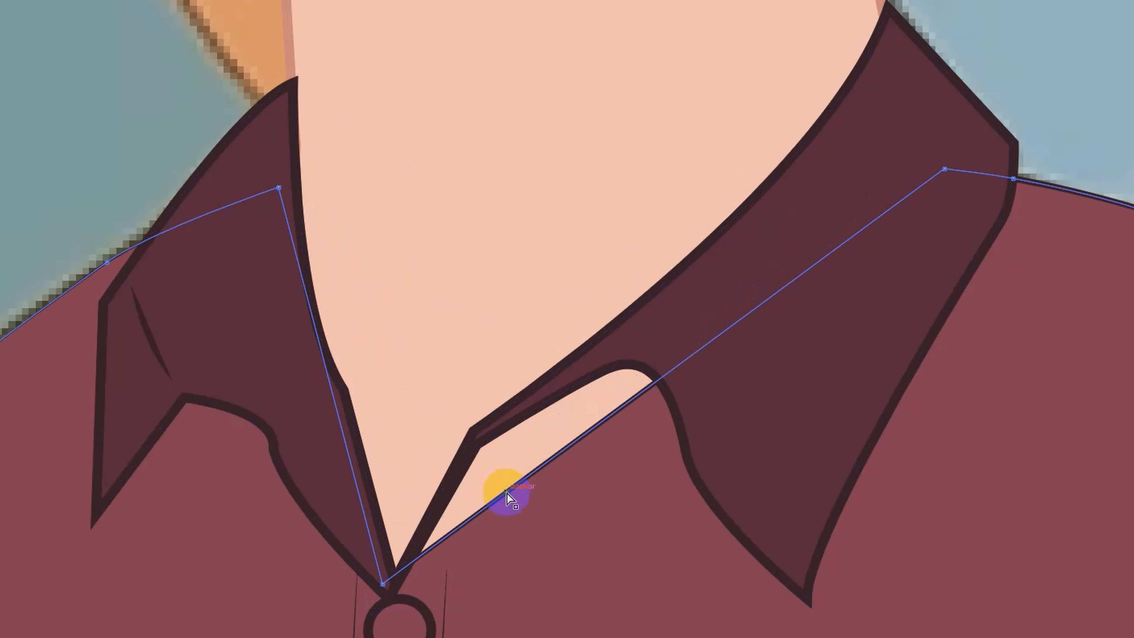
pyautogui.moveTo(507, 493); pyautogui.dragTo(476, 434)
pyautogui.hotkey('ctrl', '-')
pyautogui.hotkey('ctrl', '-')
pyautogui.hotkey('ctrl', 'shift', 'a')
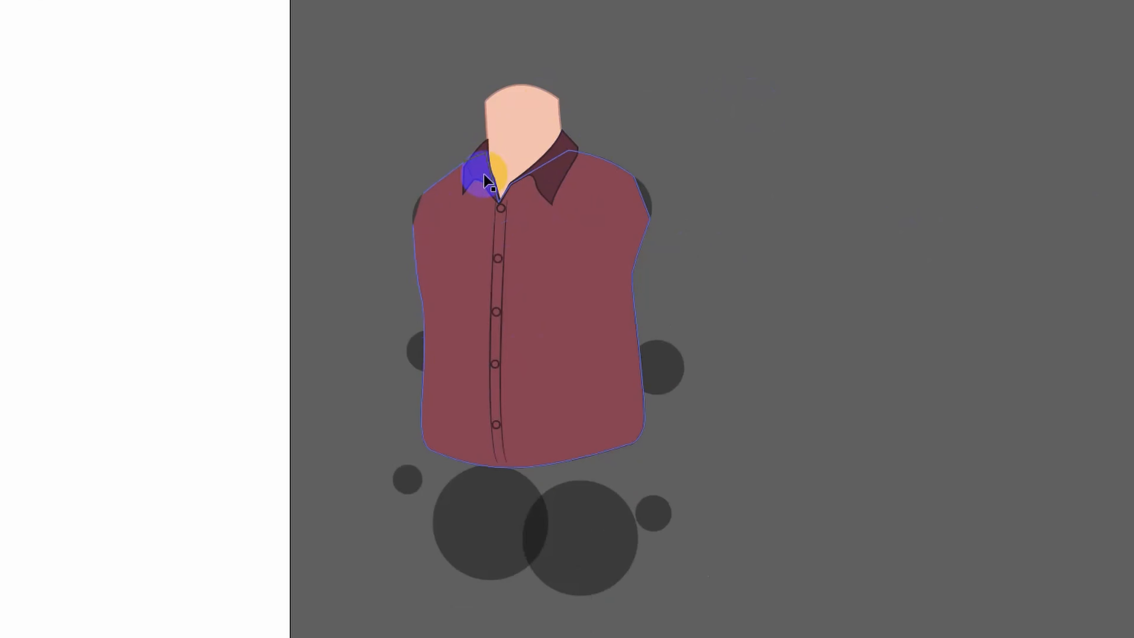
# Inspect the torso's shoulder edges against the dark joint circles beneath them.
pyautogui.scroll(3, 759, 215)
pyautogui.scroll(3, 5, 152)
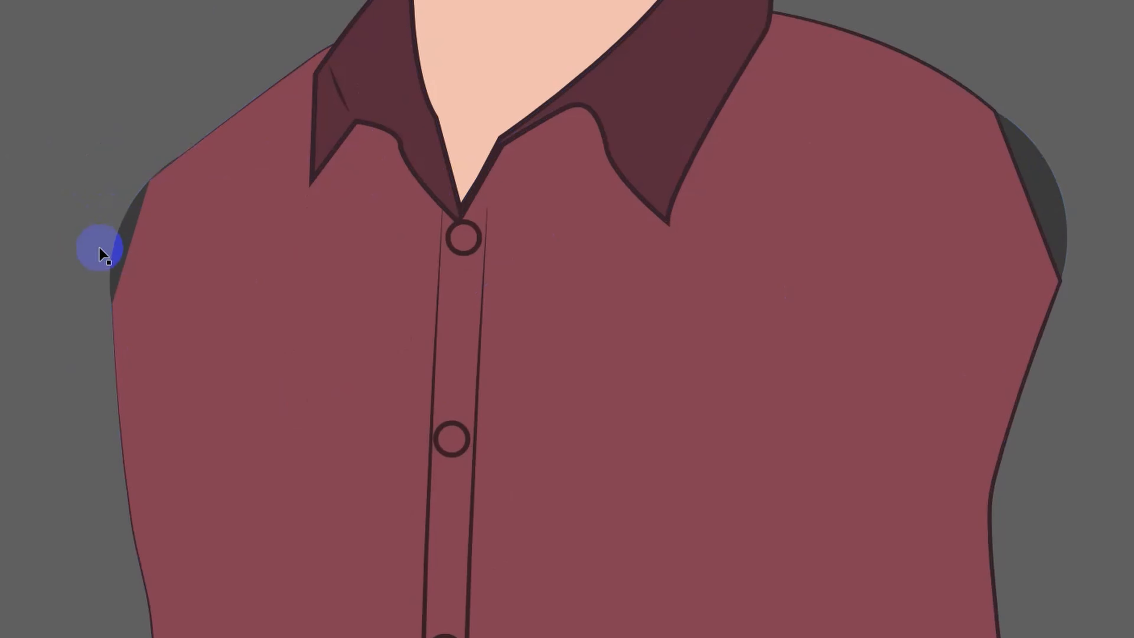
pyautogui.scroll(-2, 183, 176)
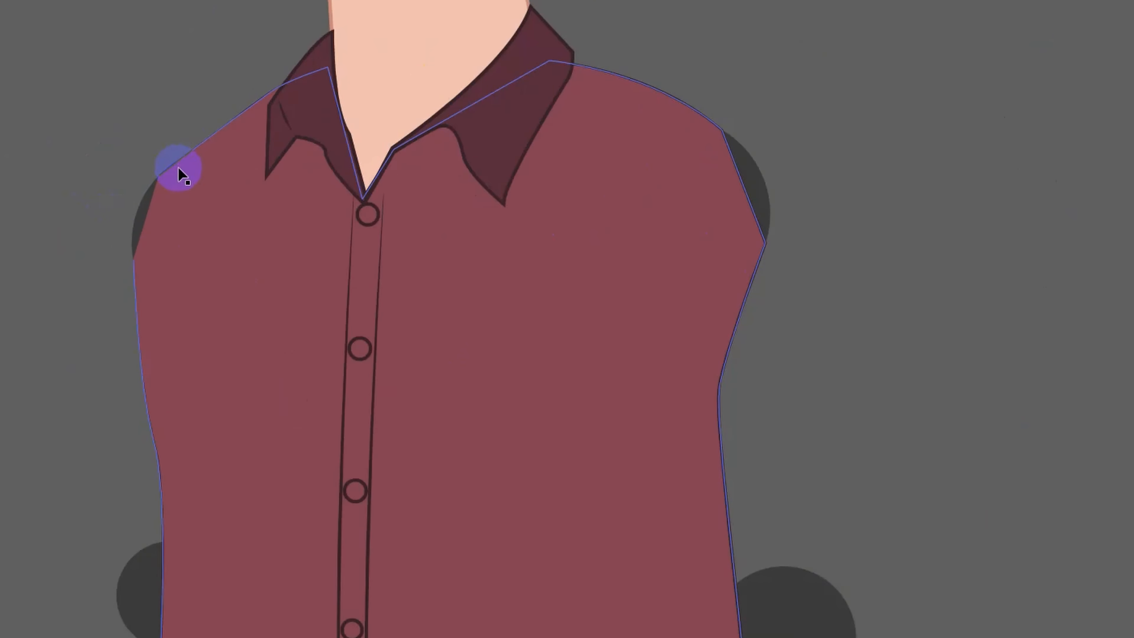
pyautogui.scroll(2, 183, 176)
pyautogui.scroll(-2, 134, 214)
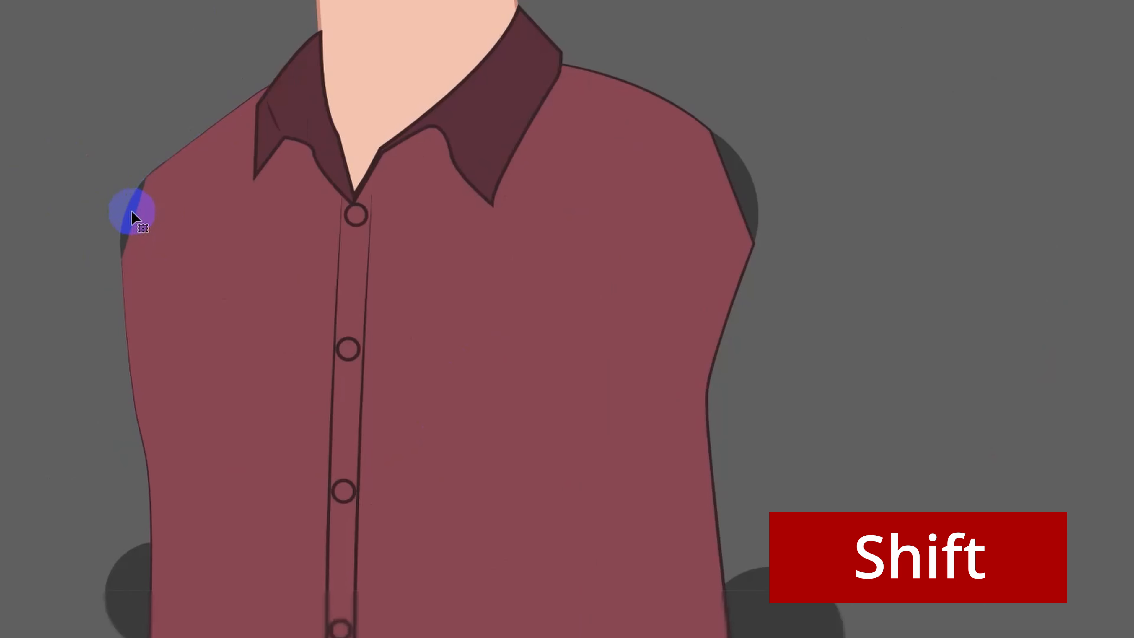
# Copy both dark shoulder joint circles and paste the duplicates in place above the torso.
pyautogui.keyDown('shift'); pyautogui.click(132, 213); pyautogui.keyUp('shift')
pyautogui.scroll(3, 689, 196)
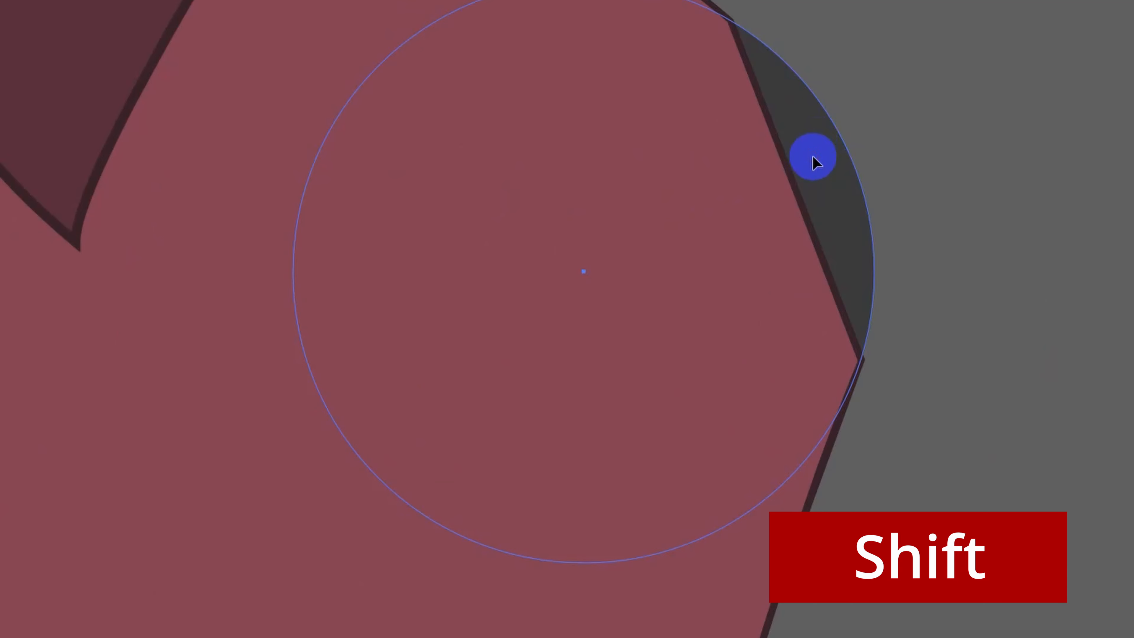
pyautogui.keyDown('shift'); pyautogui.click(812, 156); pyautogui.keyUp('shift')
pyautogui.scroll(-4, 486, 230)
pyautogui.rightClick(407, 221)
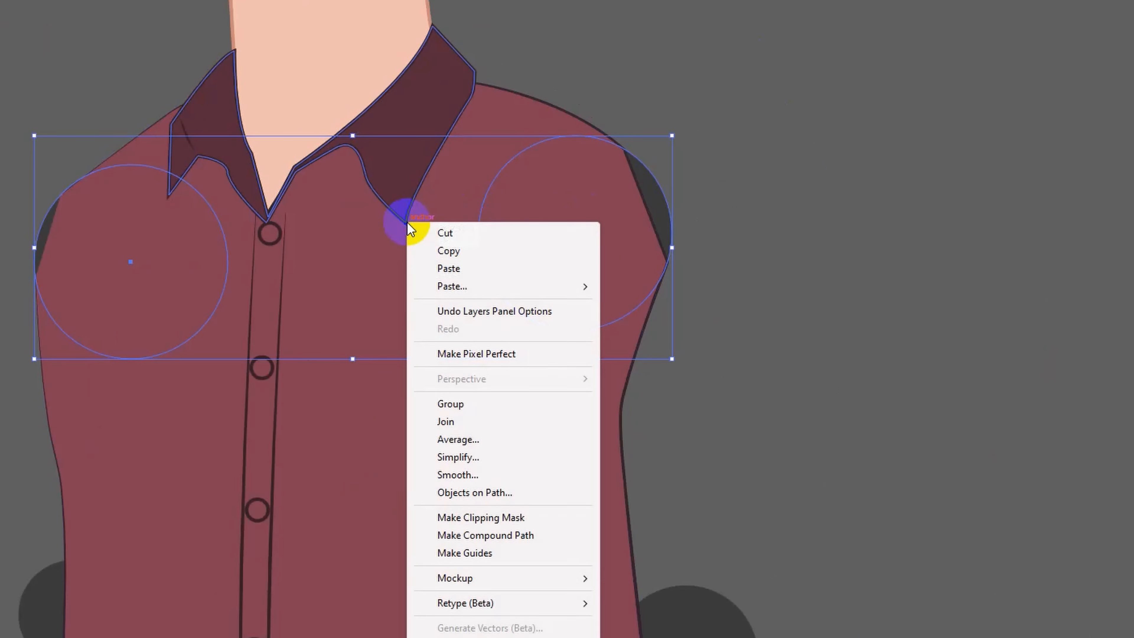
pyautogui.click(448, 250)
pyautogui.scroll(2, 353, 263)
pyautogui.hotkey('ctrl', 'shift', 'v')
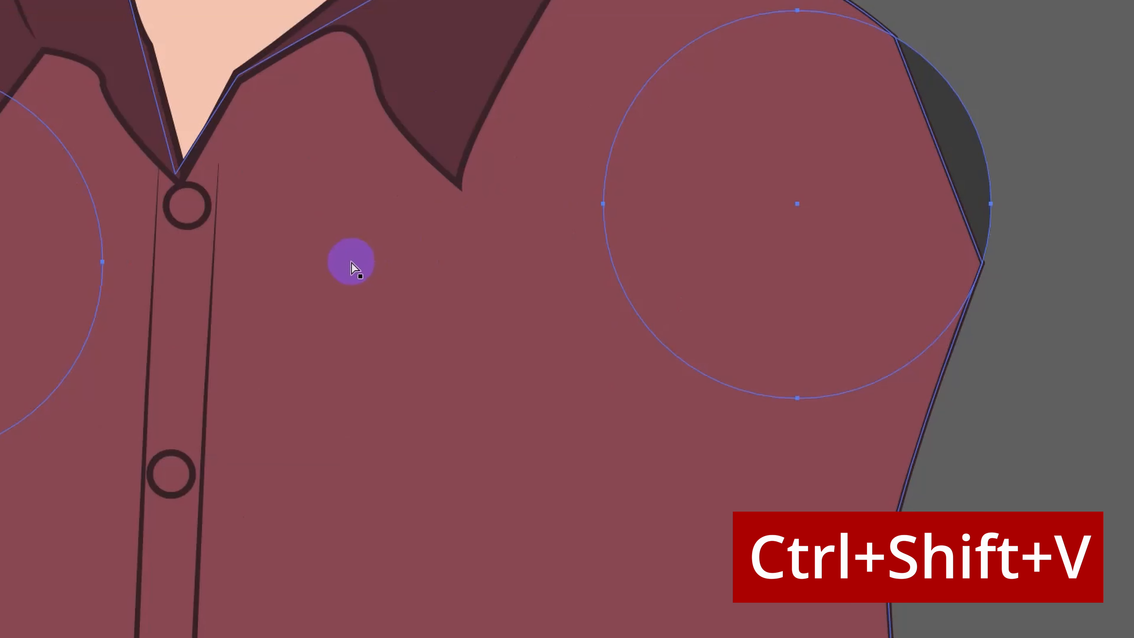
pyautogui.press('v')
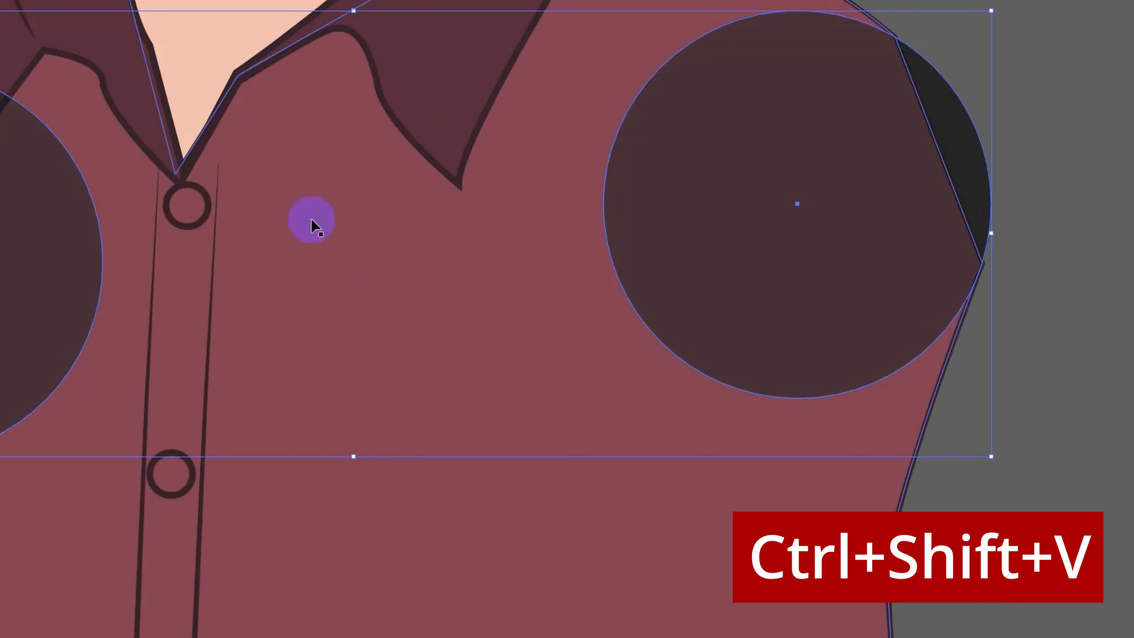
# Fill the duplicated shoulder circles with the shirt's maroon and remove their outlines.
pyautogui.scroll(-1, 318, 266)
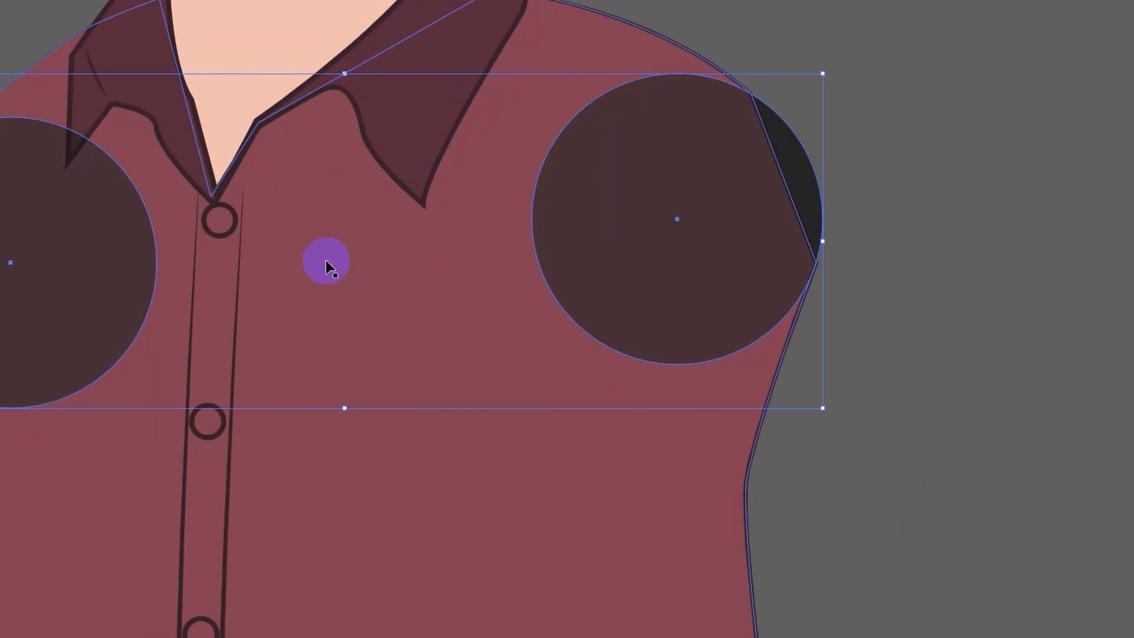
pyautogui.press('i')
pyautogui.click(405, 299)
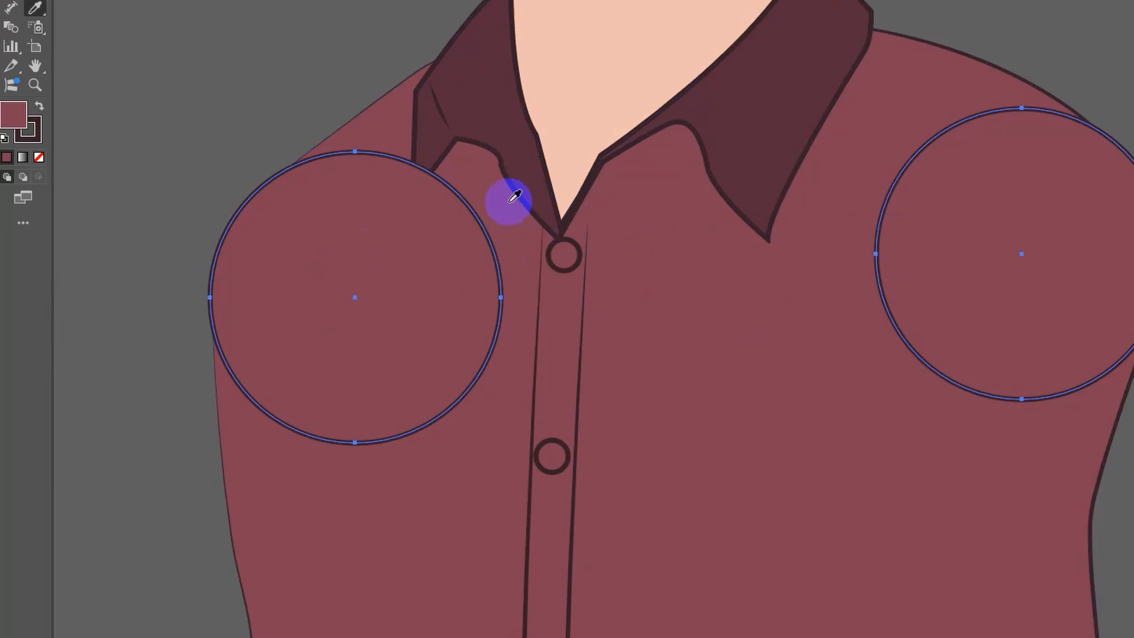
pyautogui.click(43, 135)
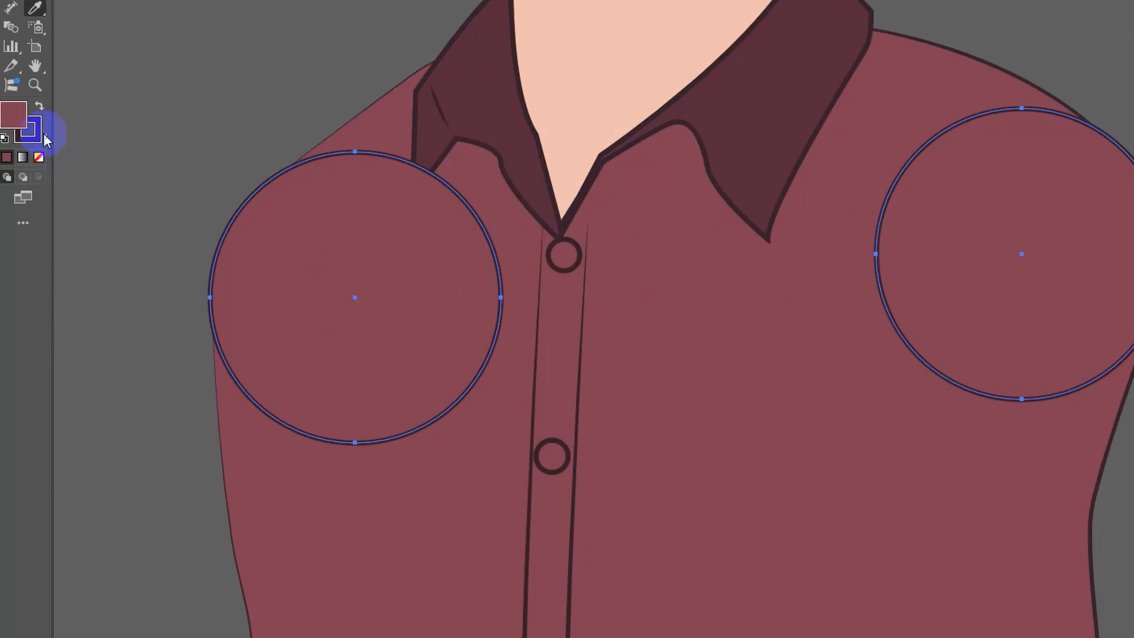
pyautogui.click(39, 157)
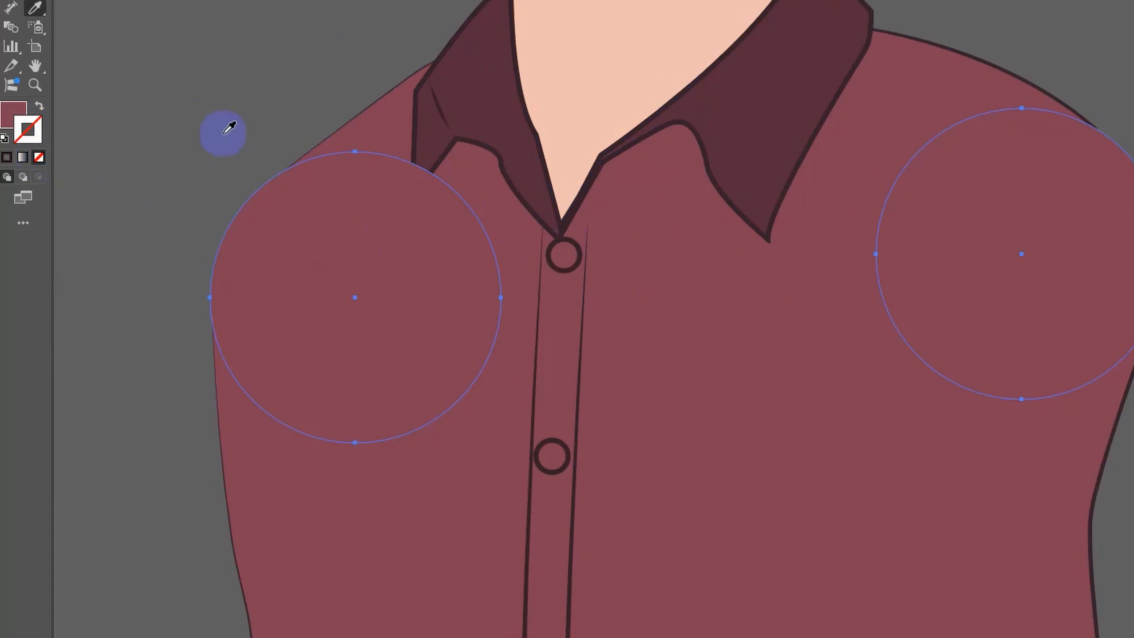
pyautogui.scroll(-2, 587, 107)
# Deselect the shoulder circles and make the linked reference image visible beneath the artwork.
pyautogui.click(587, 106)
pyautogui.scroll(-2, 587, 106)
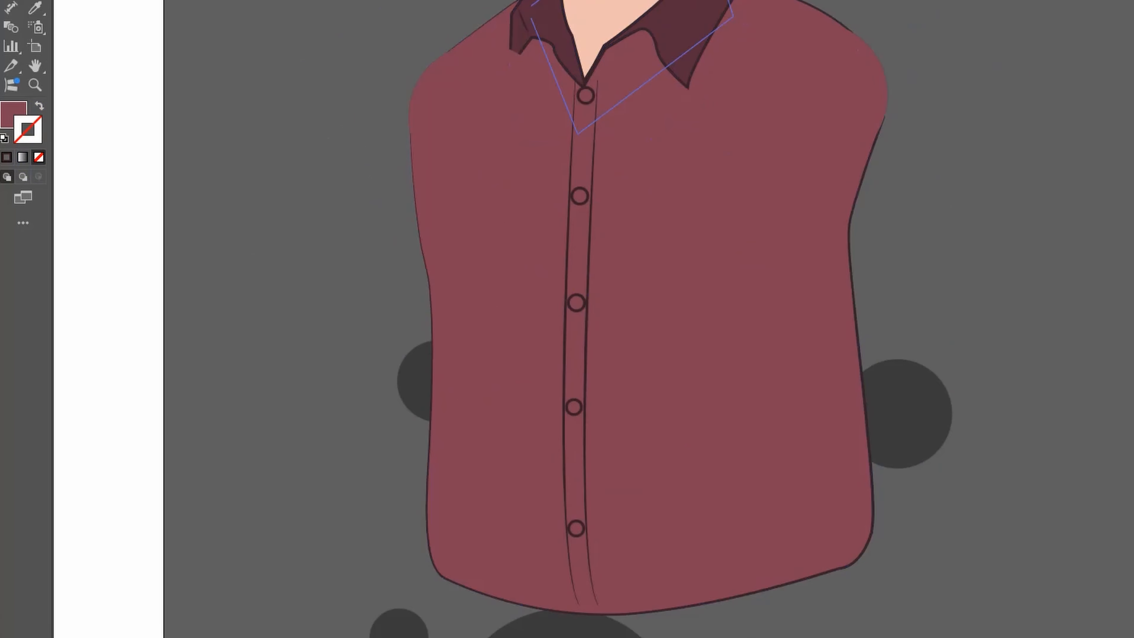
pyautogui.click(499, 195)
pyautogui.click(367, 253)
pyautogui.scroll(-3, 848, 215)
pyautogui.scroll(1, 647, 431)
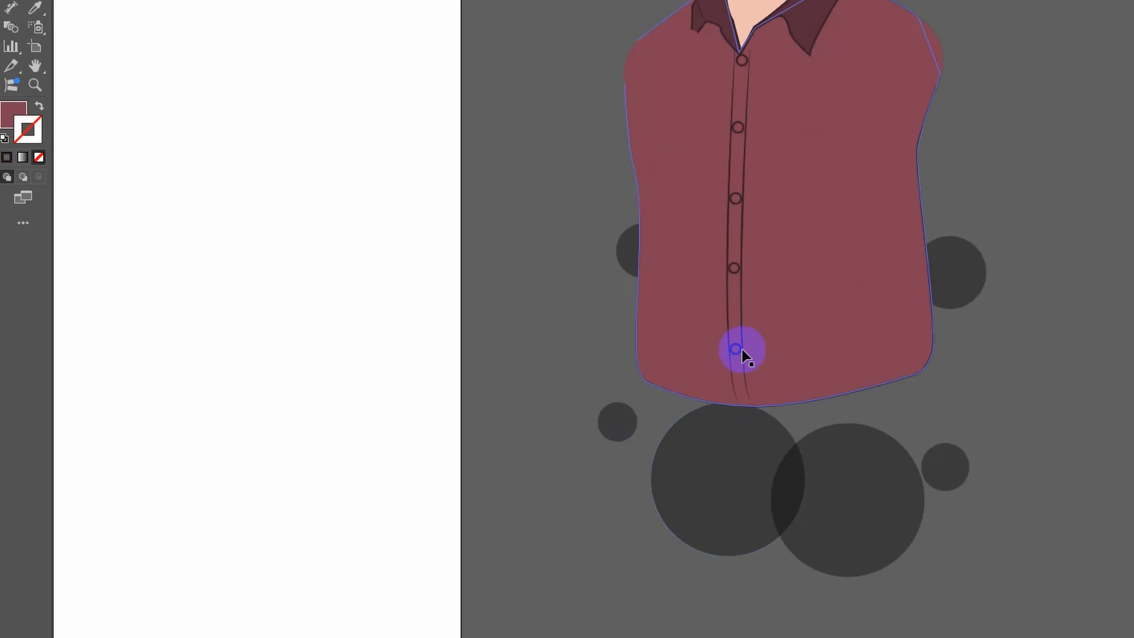
pyautogui.click(741, 469)
pyautogui.scroll(2, 741, 469)
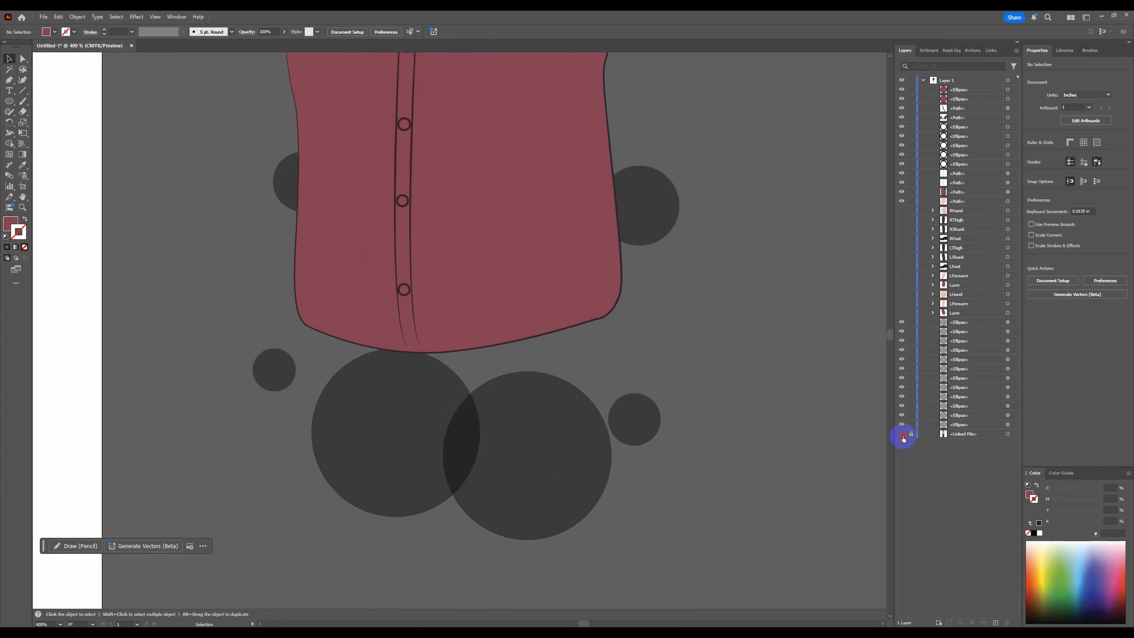
pyautogui.click(901, 434)
# Draw a hip shape about 1.87 in wide and 0.98 in high, running from one thigh circle under the shirt's hem to the other thigh circle.
pyautogui.scroll(2, 398, 464)
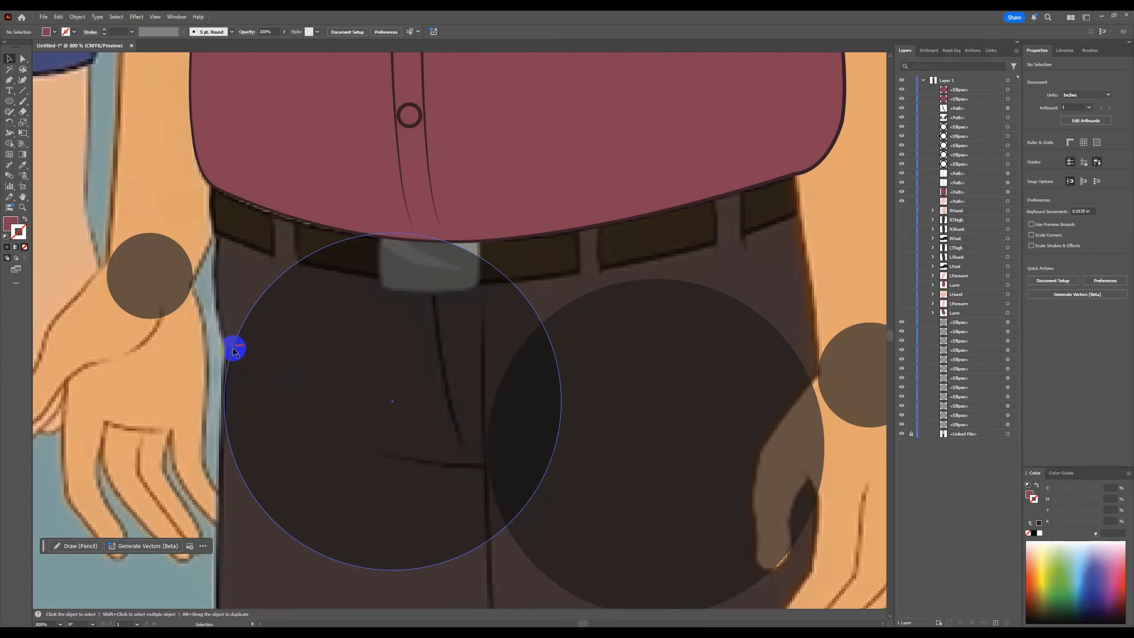
pyautogui.press('p')
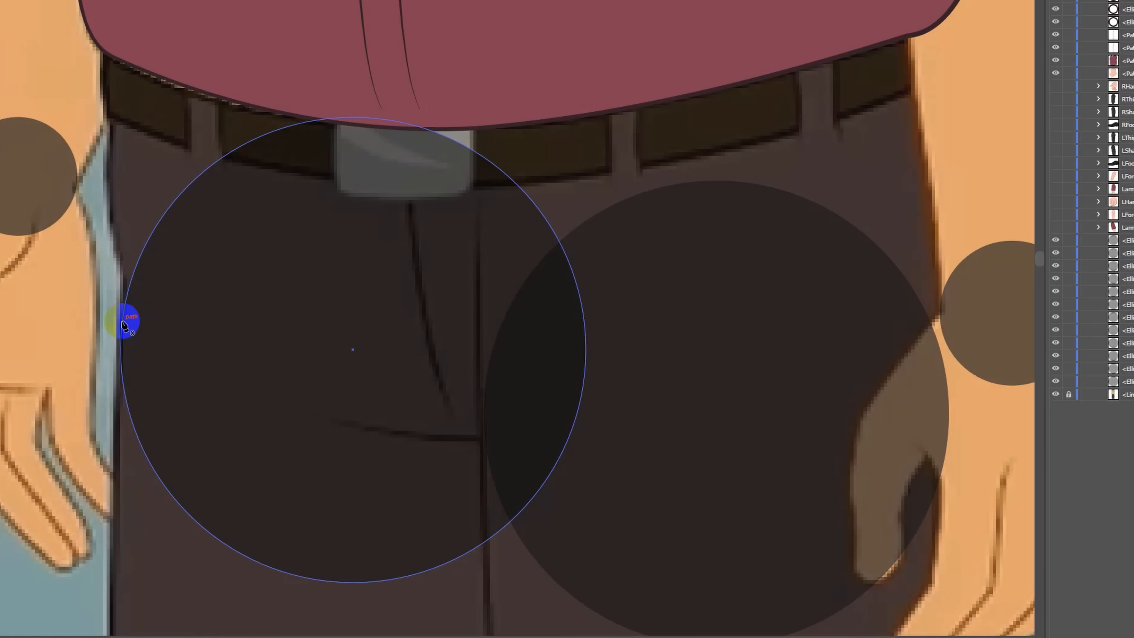
pyautogui.click(123, 320)
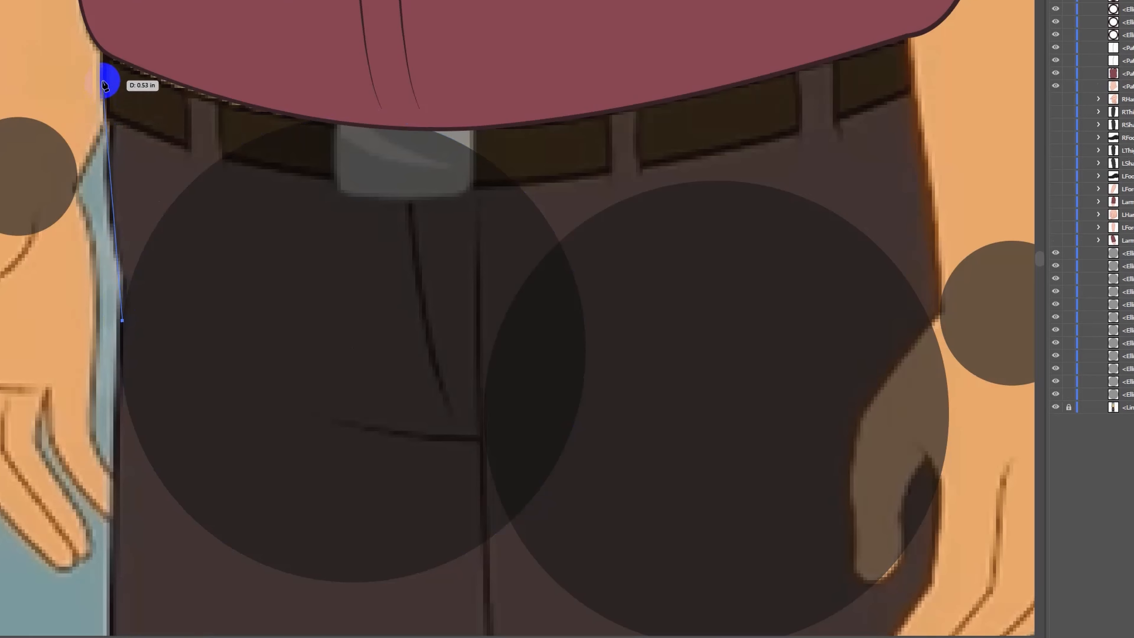
pyautogui.moveTo(107, 83); pyautogui.dragTo(123, 28)
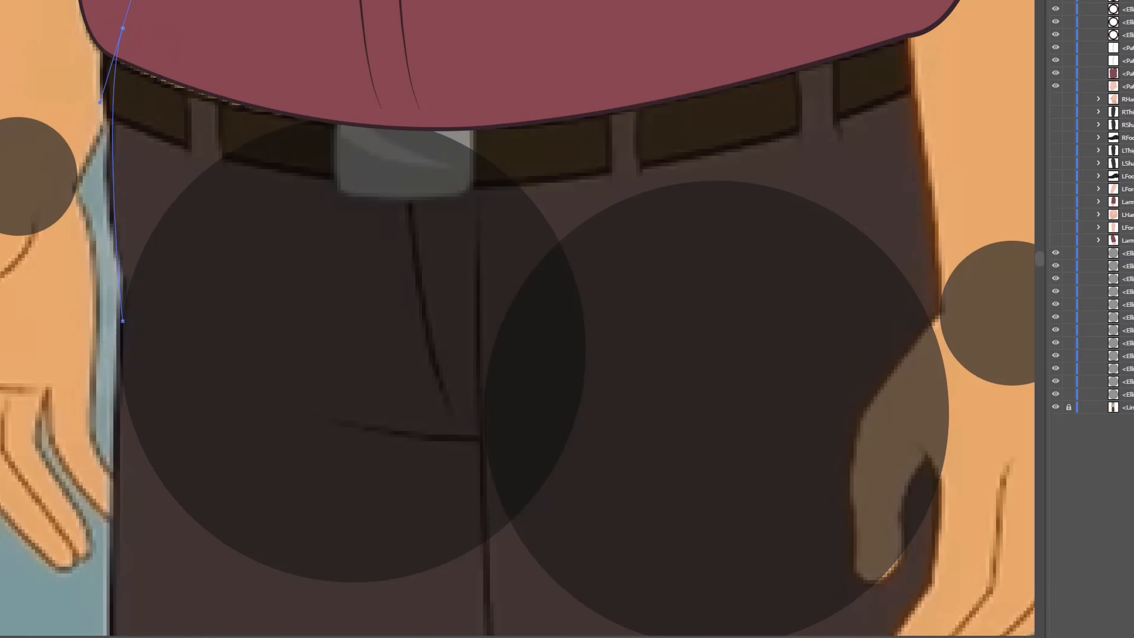
pyautogui.moveTo(99, 101); pyautogui.dragTo(93, 131)
pyautogui.click(124, 28)
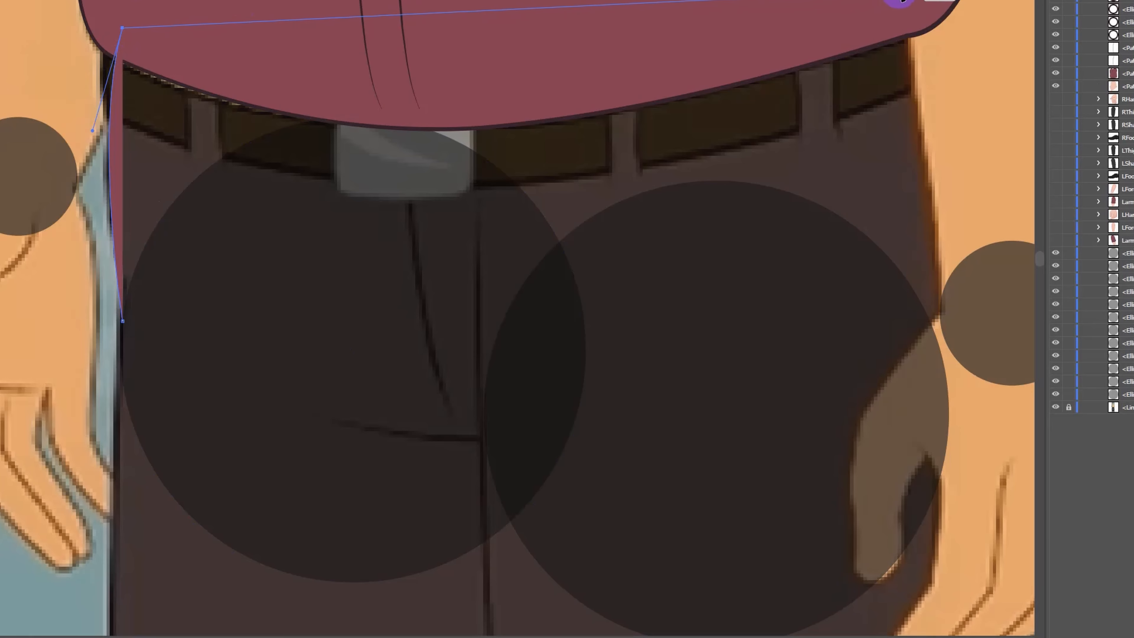
pyautogui.moveTo(905, 2); pyautogui.dragTo(707, 15)
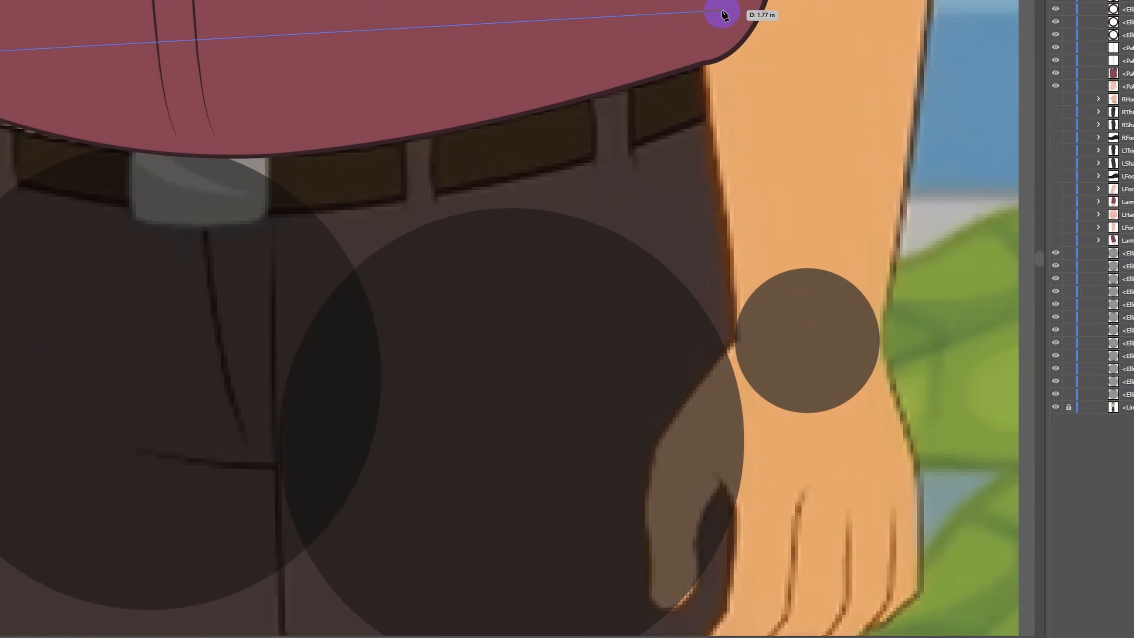
pyautogui.click(722, 9)
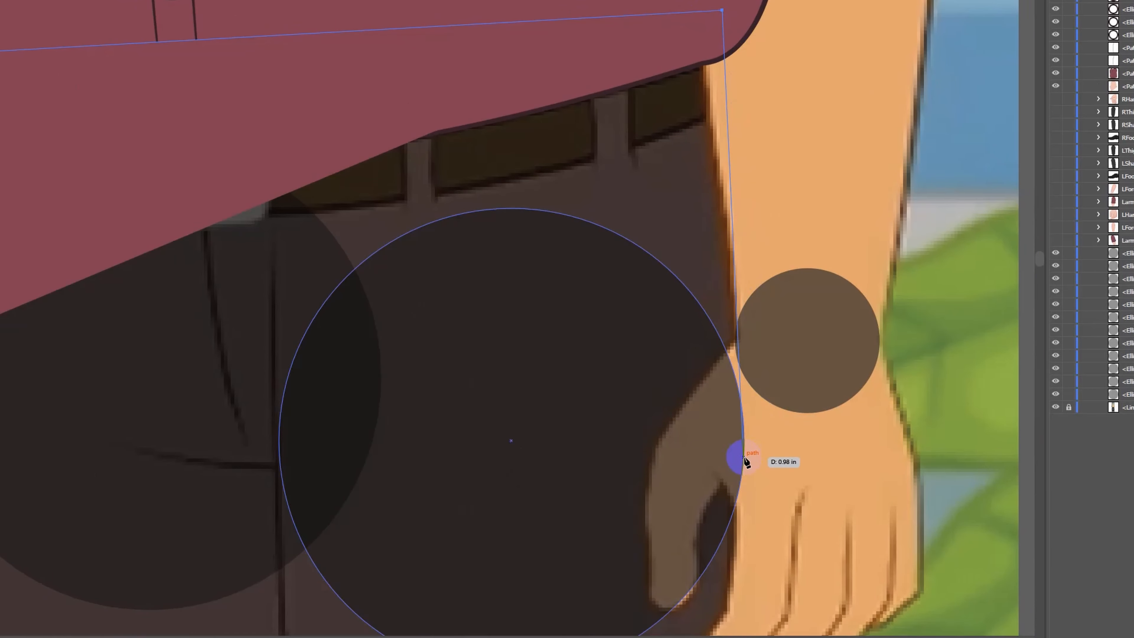
pyautogui.moveTo(743, 457); pyautogui.dragTo(711, 584)
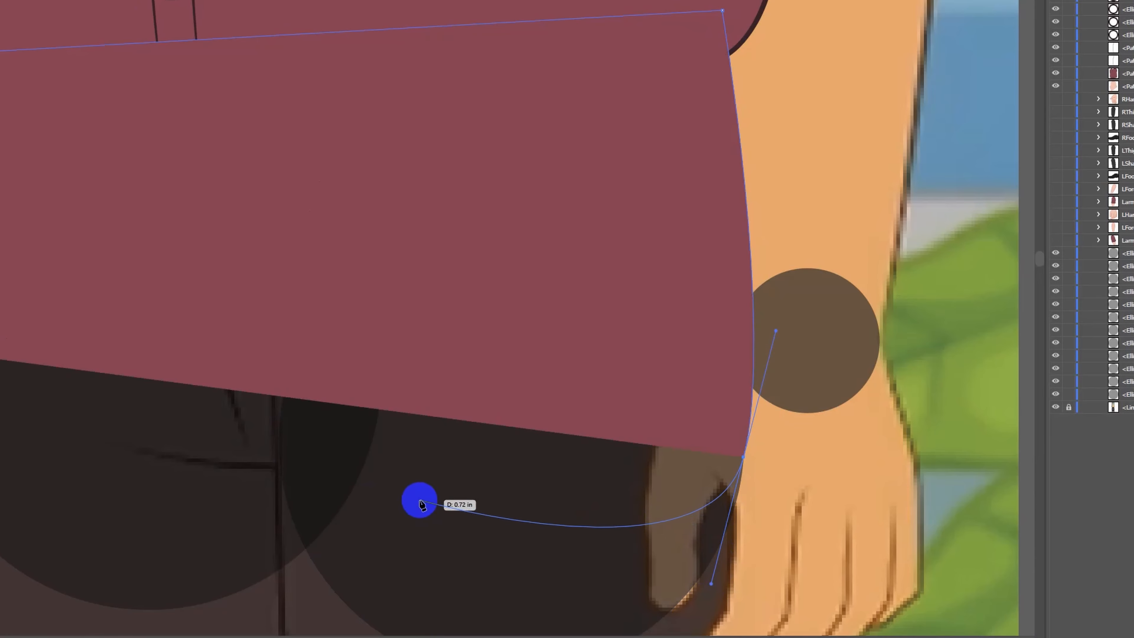
# Make the RShank group visible and sample its dark grey fill and black outline onto the hip shape.
pyautogui.scroll(-2, 420, 502)
pyautogui.scroll(1, 442, 494)
pyautogui.scroll(-1, 412, 473)
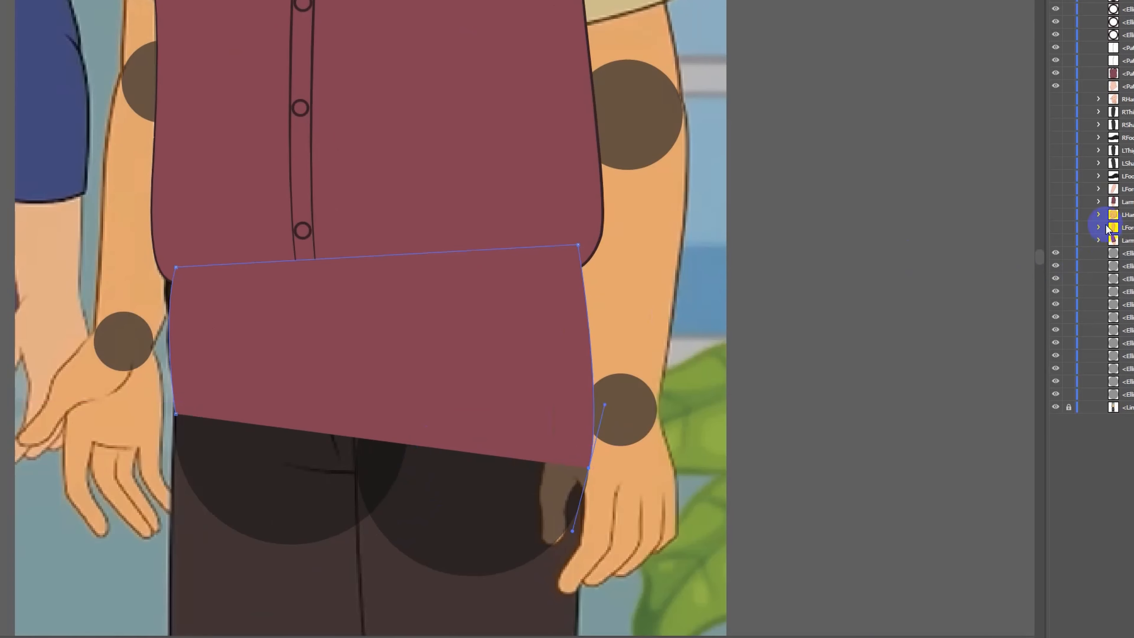
pyautogui.click(1107, 229)
pyautogui.moveTo(1059, 85); pyautogui.dragTo(1060, 108)
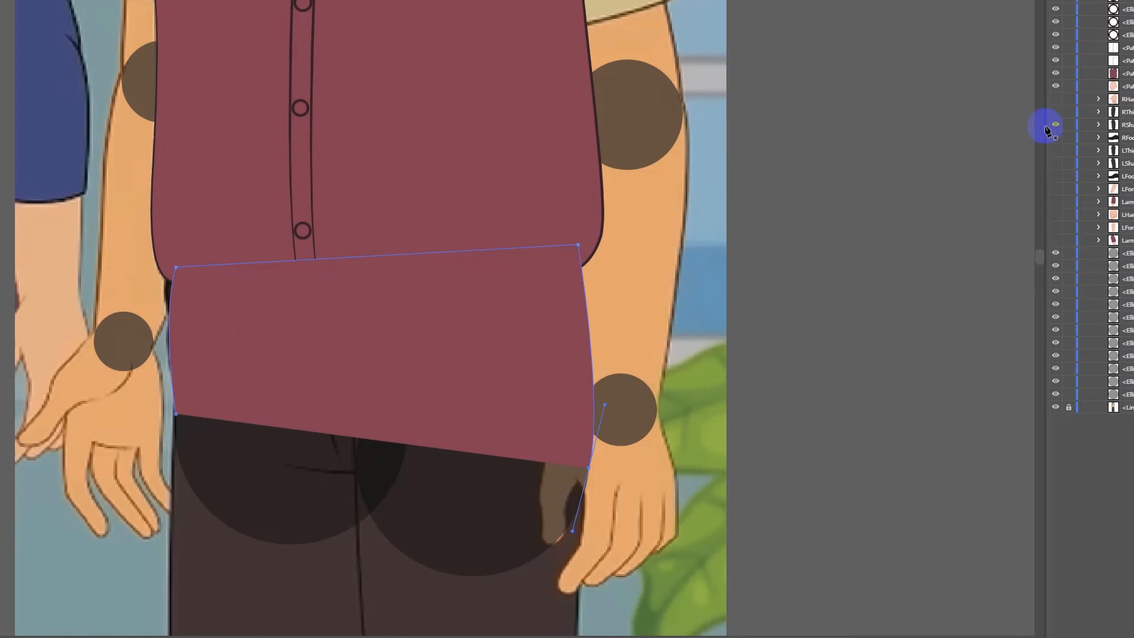
pyautogui.scroll(-2, 526, 246)
pyautogui.scroll(3, 443, 469)
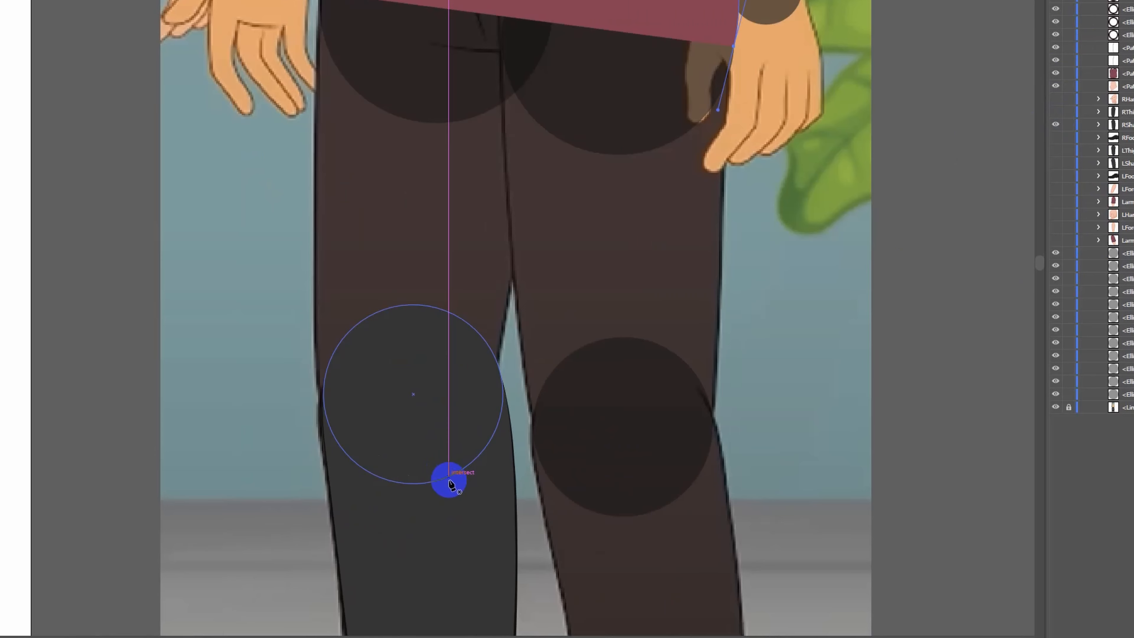
pyautogui.click(455, 510)
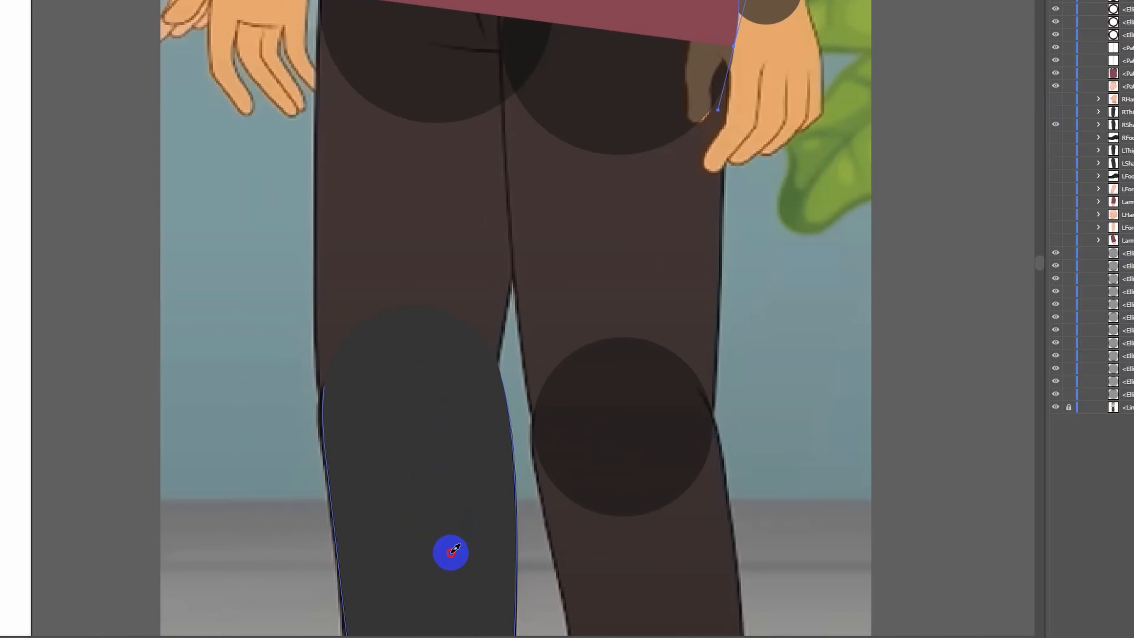
pyautogui.click(452, 551)
pyautogui.scroll(-2, 458, 399)
pyautogui.scroll(3, 489, 154)
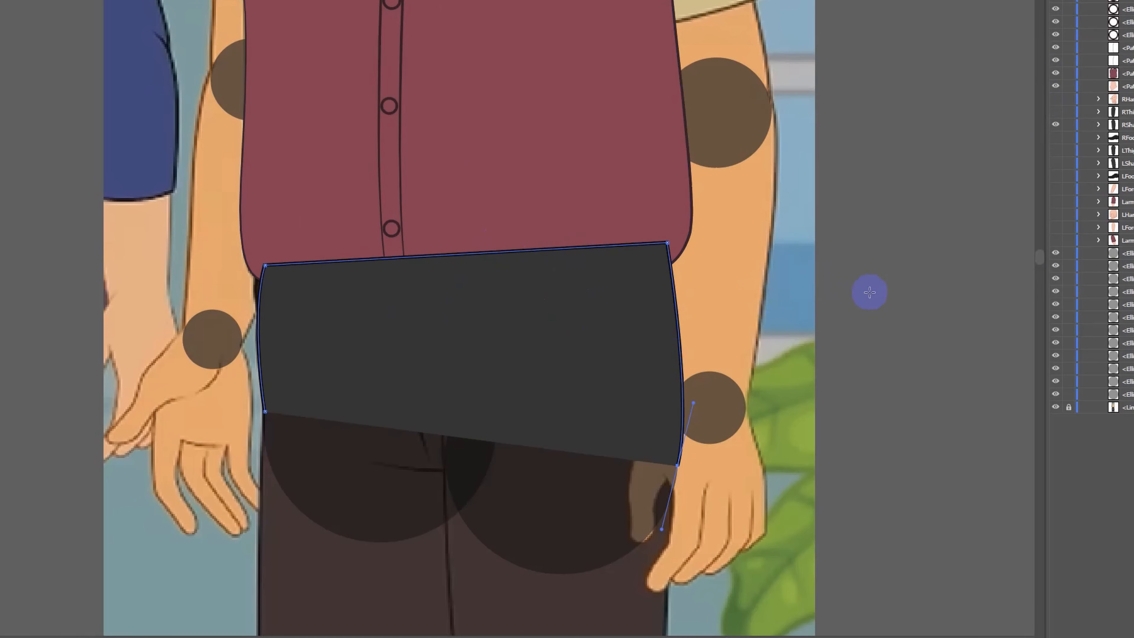
# Select the hip shape and give its outline a width profile that tapers at both ends.
pyautogui.press('v')
pyautogui.click(856, 278)
pyautogui.click(483, 298)
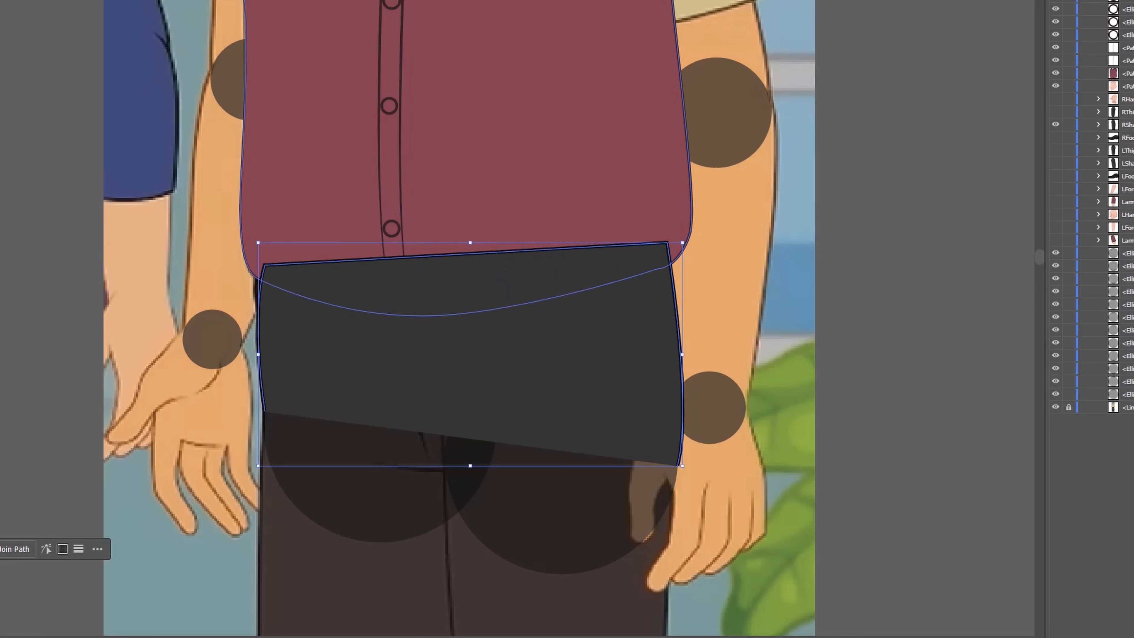
pyautogui.click(63, 0)
pyautogui.click(30, 0)
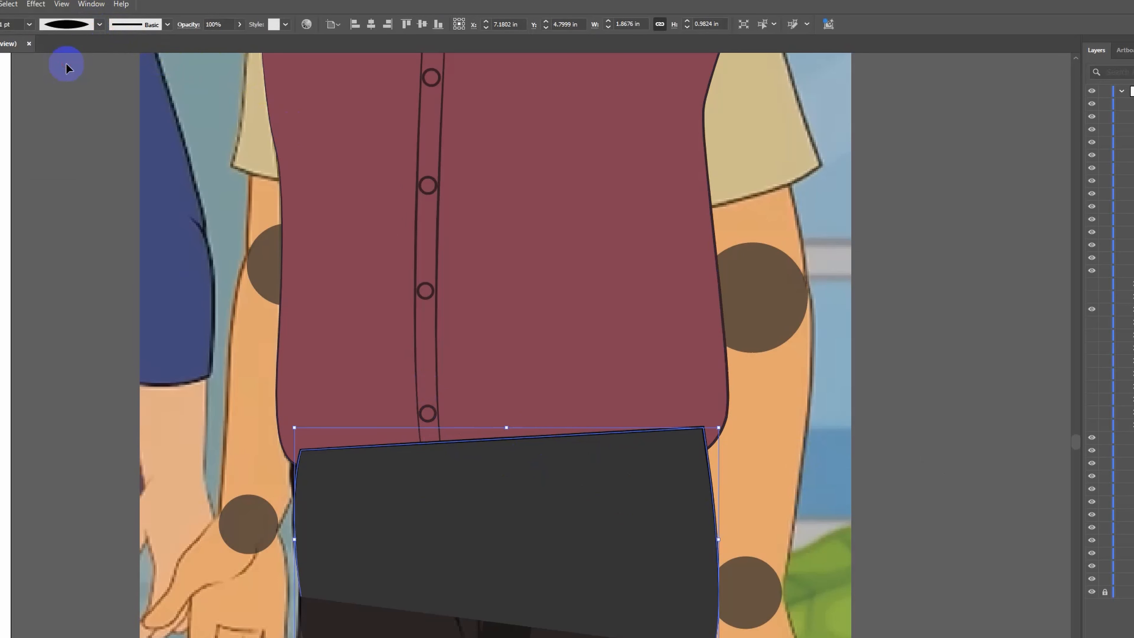
pyautogui.scroll(3, 424, 460)
pyautogui.scroll(-1, 316, 405)
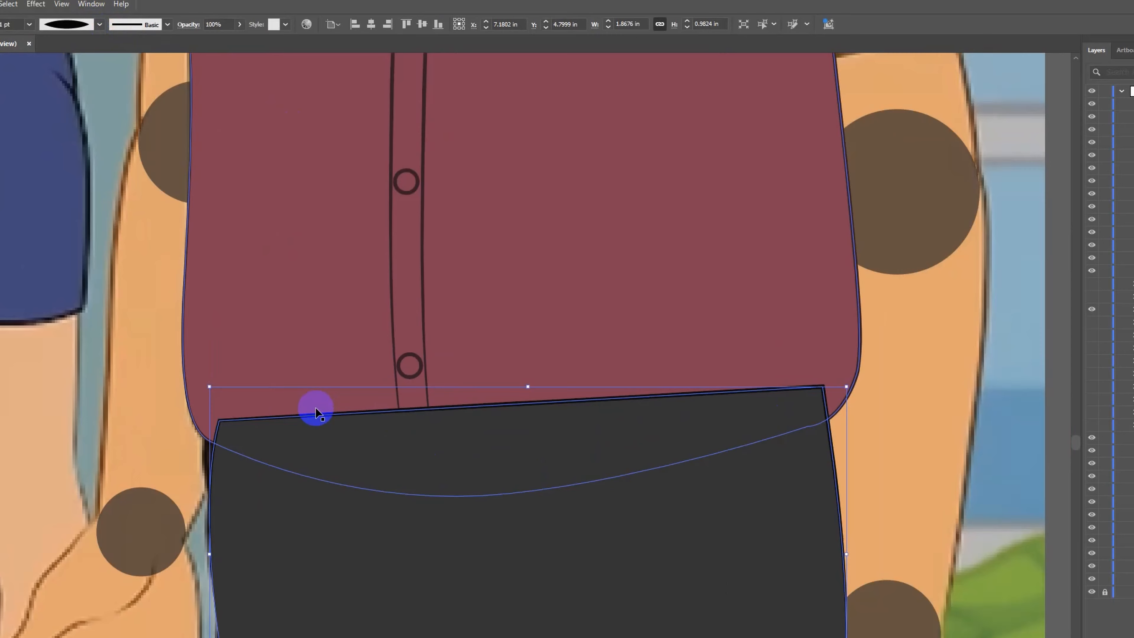
pyautogui.click(977, 432)
# Hide the hip shape and trace the belt's lower edge as a path curving below the buckle and past both hips.
pyautogui.scroll(1, 667, 409)
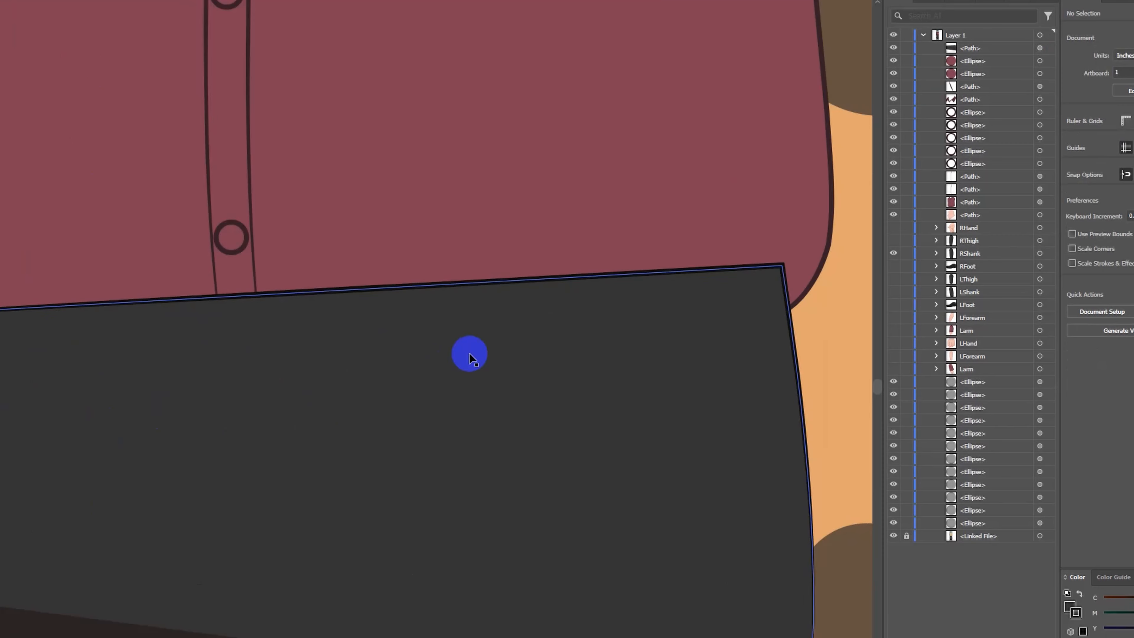
pyautogui.click(893, 48)
pyautogui.scroll(2, 223, 440)
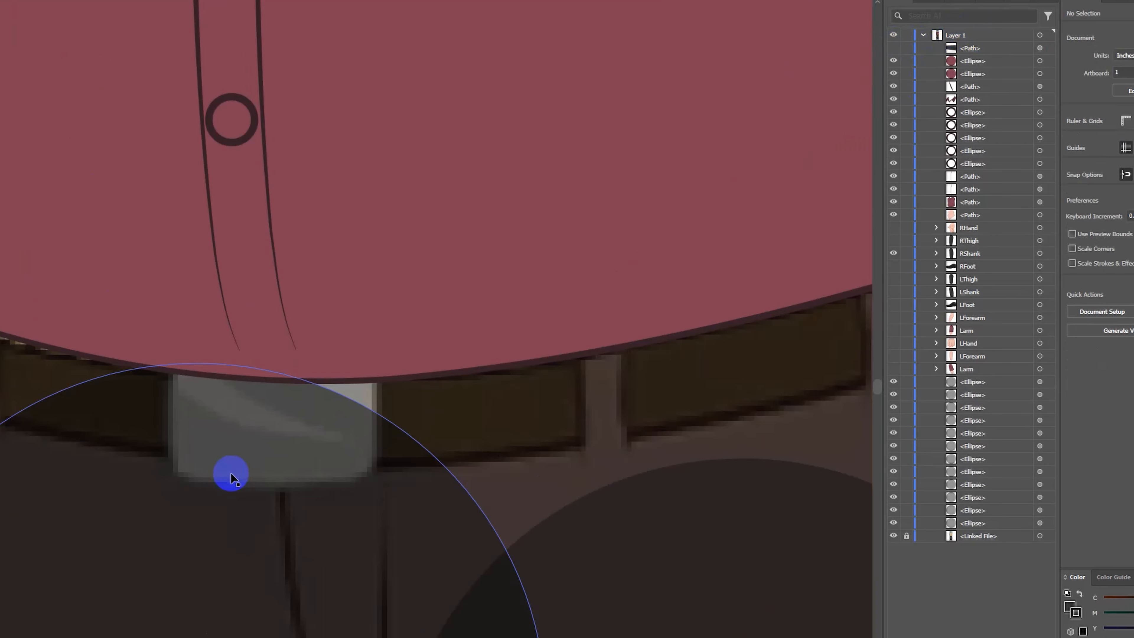
pyautogui.press('p')
pyautogui.scroll(-1, 230, 262)
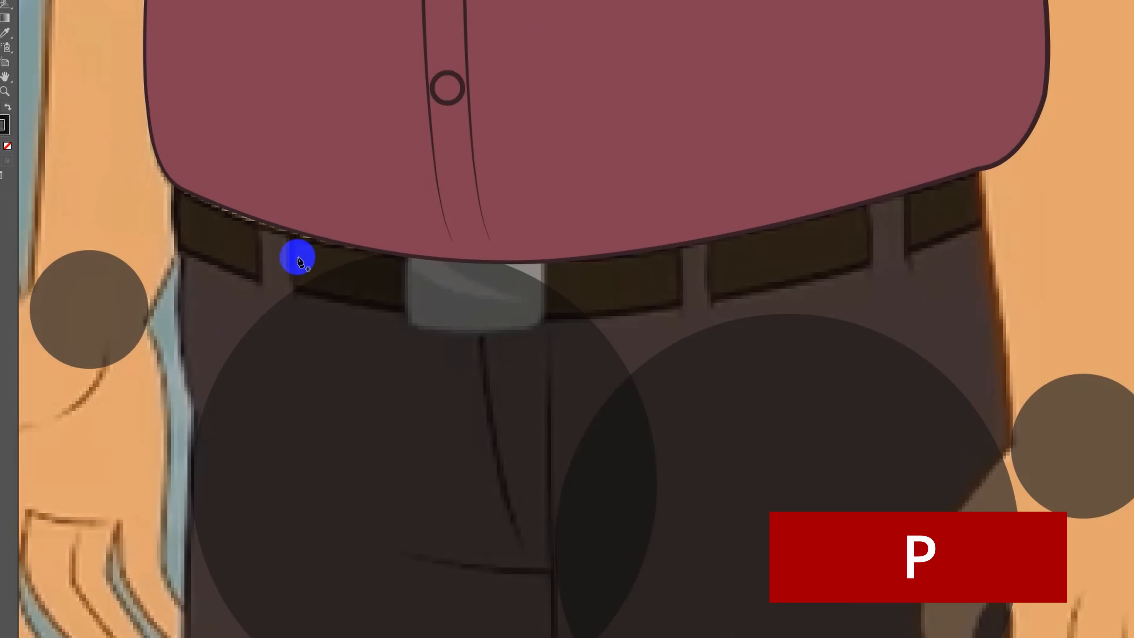
pyautogui.moveTo(176, 252); pyautogui.dragTo(1133, 156)
pyautogui.click(499, 252)
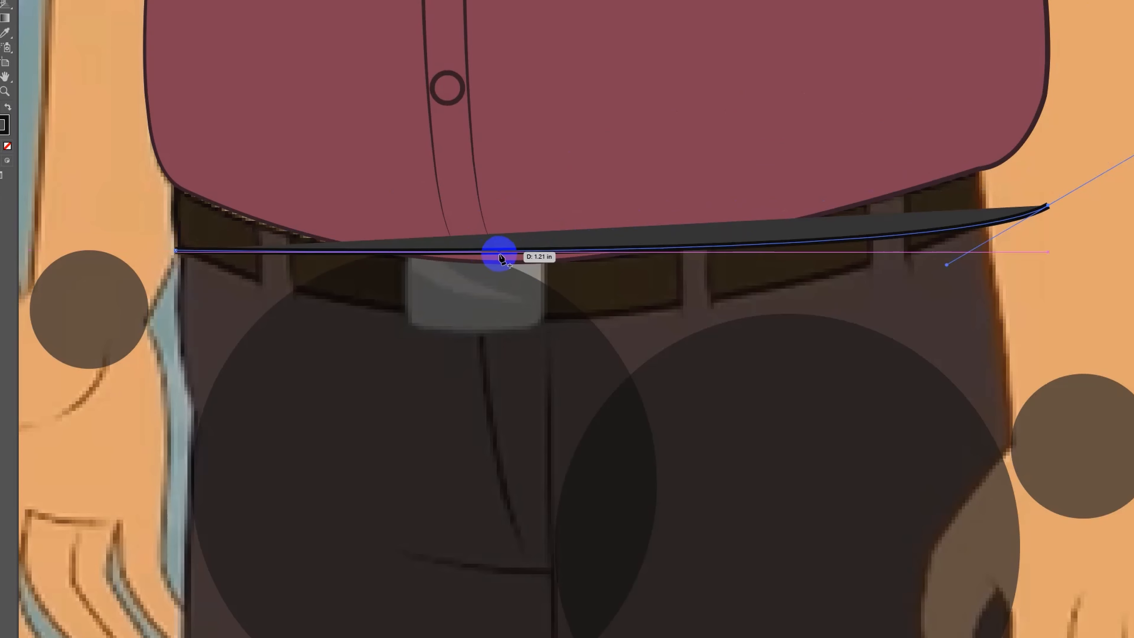
pyautogui.moveTo(501, 256); pyautogui.dragTo(483, 318)
pyautogui.click(274, 225)
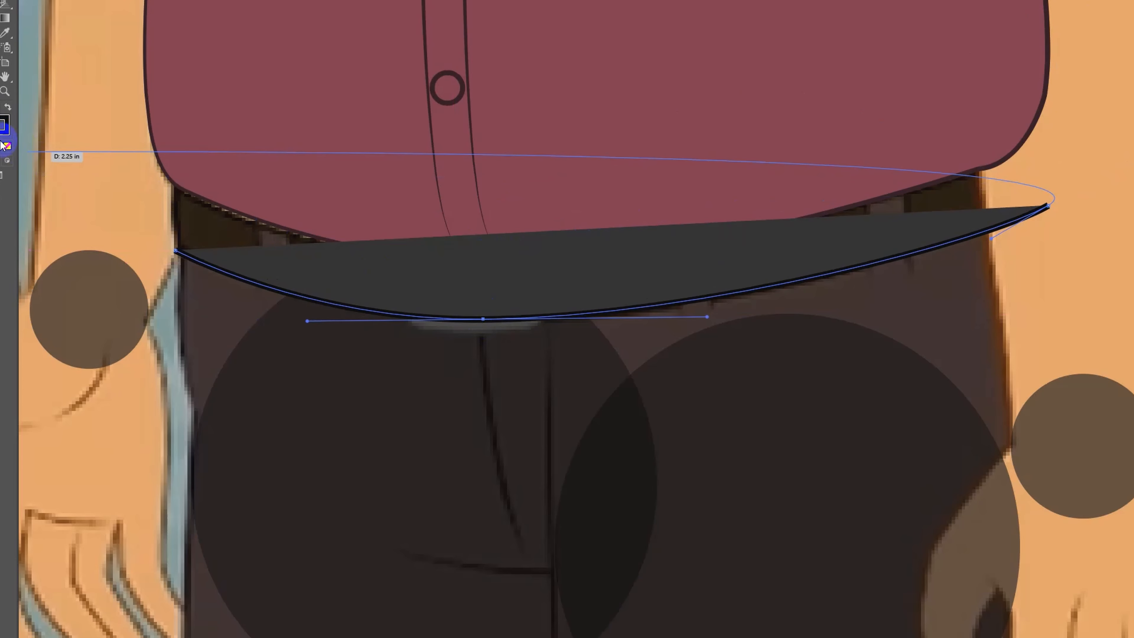
# Remove the belt path's fill and close its outline up past one hip and across to the shirt hem at the opposite hip.
pyautogui.click(8, 148)
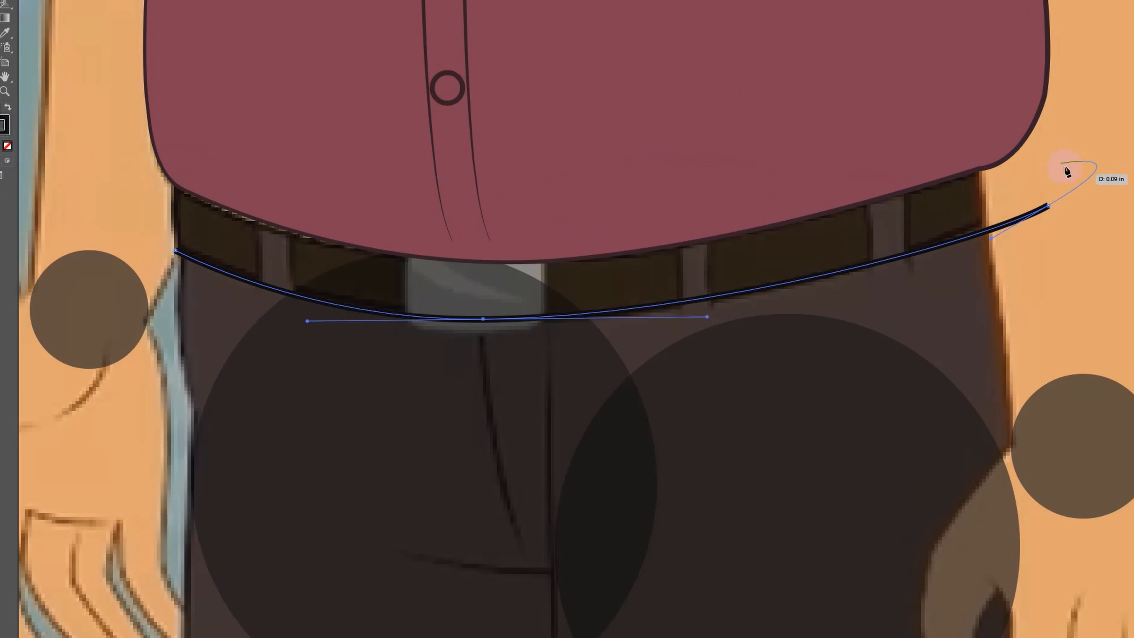
pyautogui.click(1047, 206)
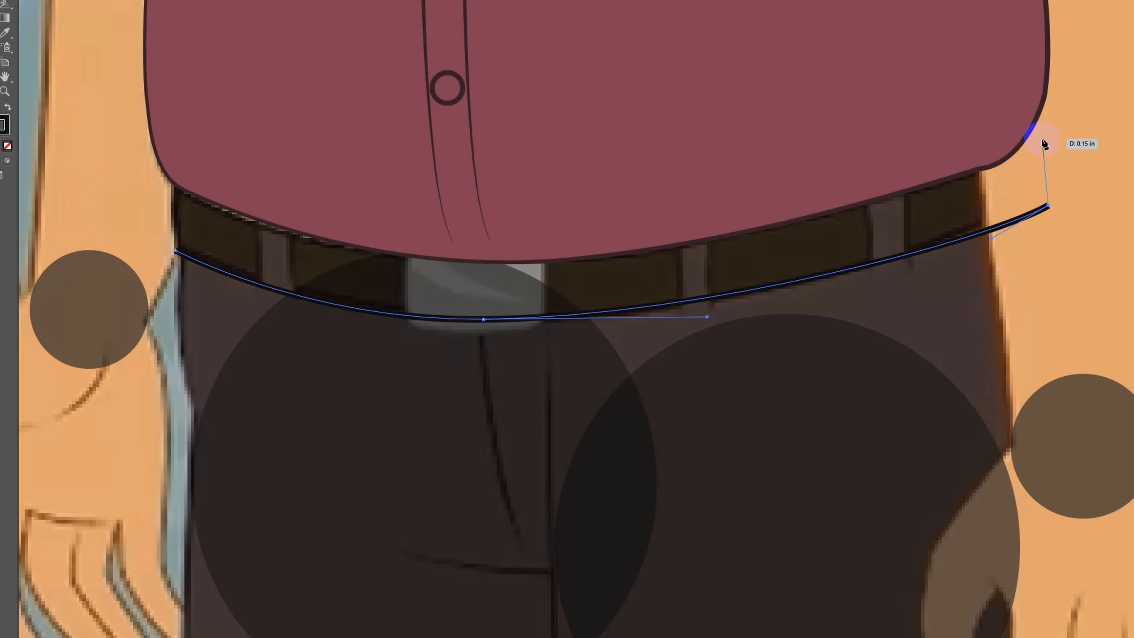
pyautogui.click(1042, 139)
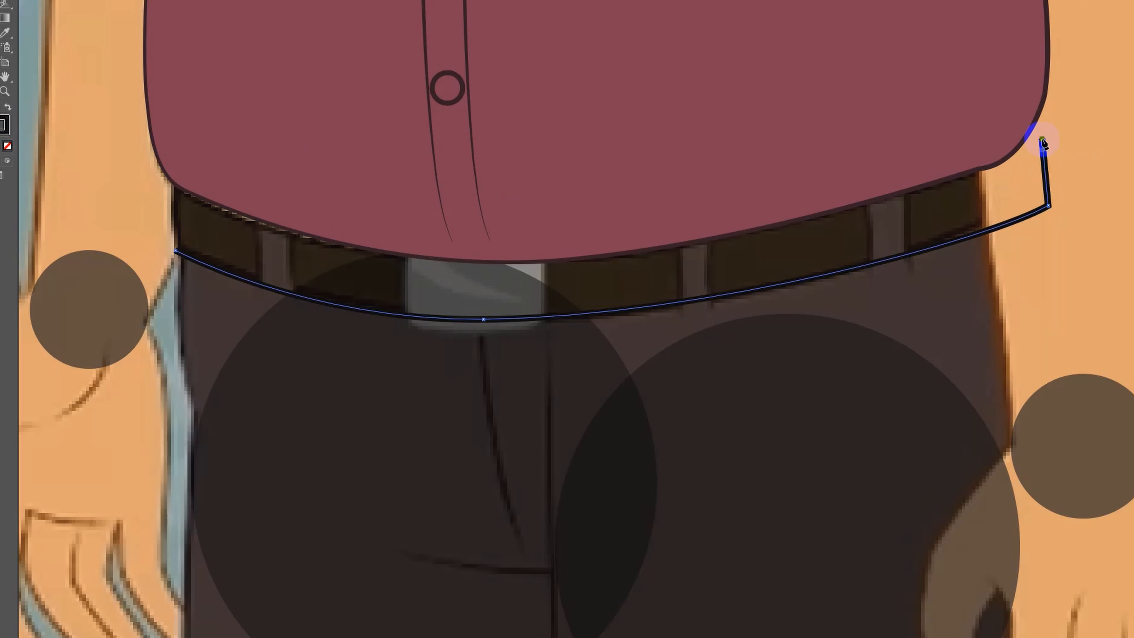
pyautogui.click(175, 190)
pyautogui.moveTo(175, 190); pyautogui.dragTo(100, 154)
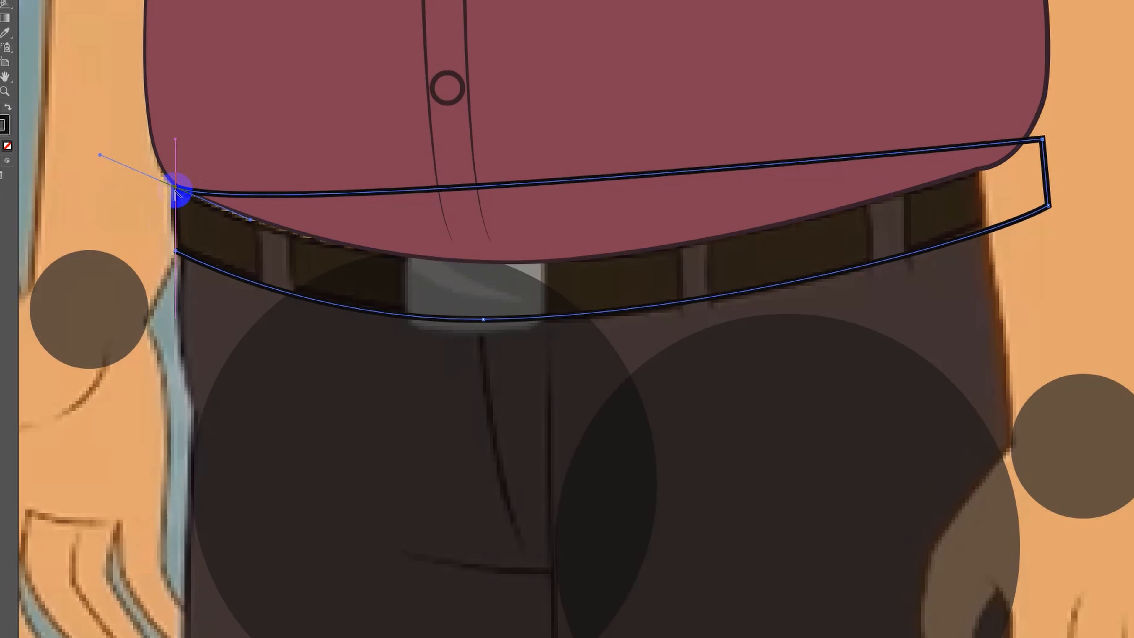
pyautogui.click(177, 247)
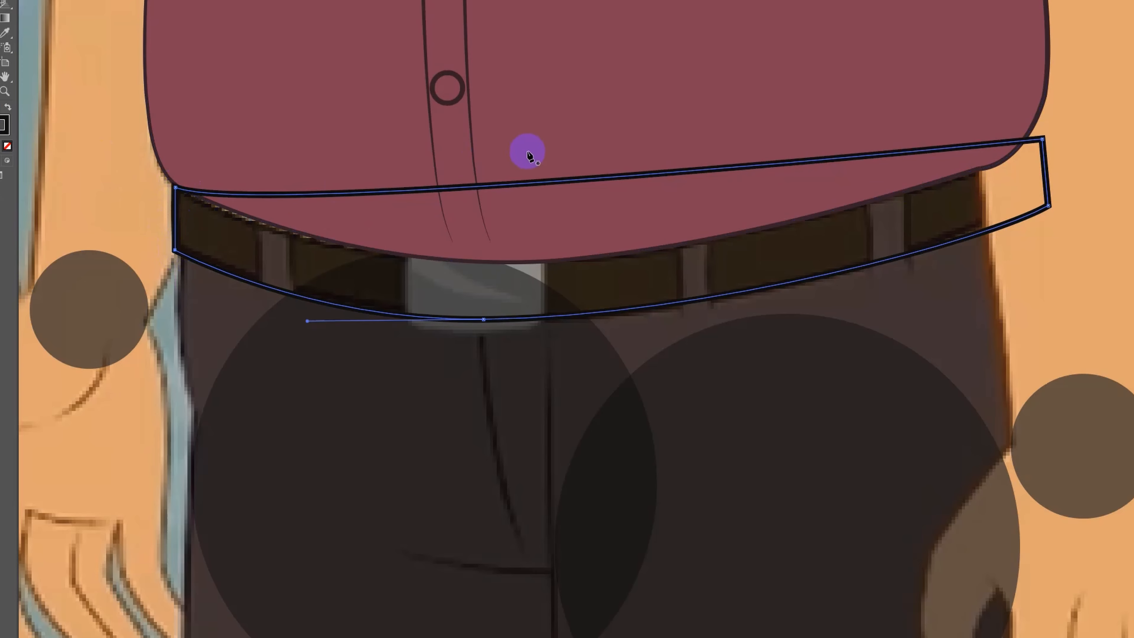
# Add an anchor point midway along the belt's upper edge and pull it down so the edge follows the shirt's curved hem.
pyautogui.click(578, 181)
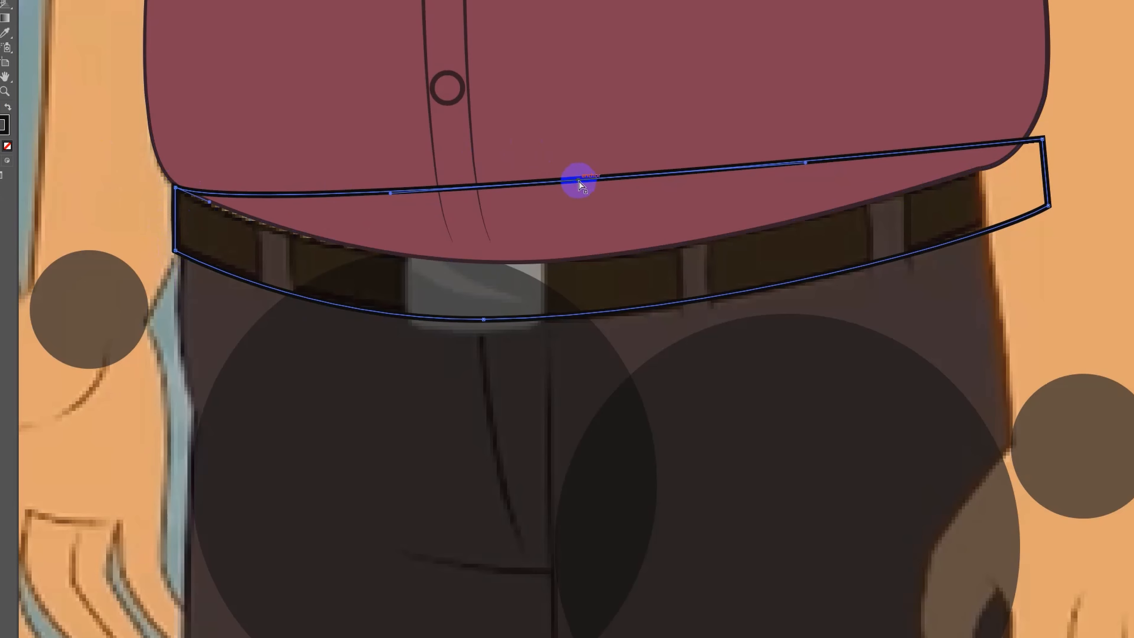
pyautogui.moveTo(579, 181); pyautogui.dragTo(572, 261)
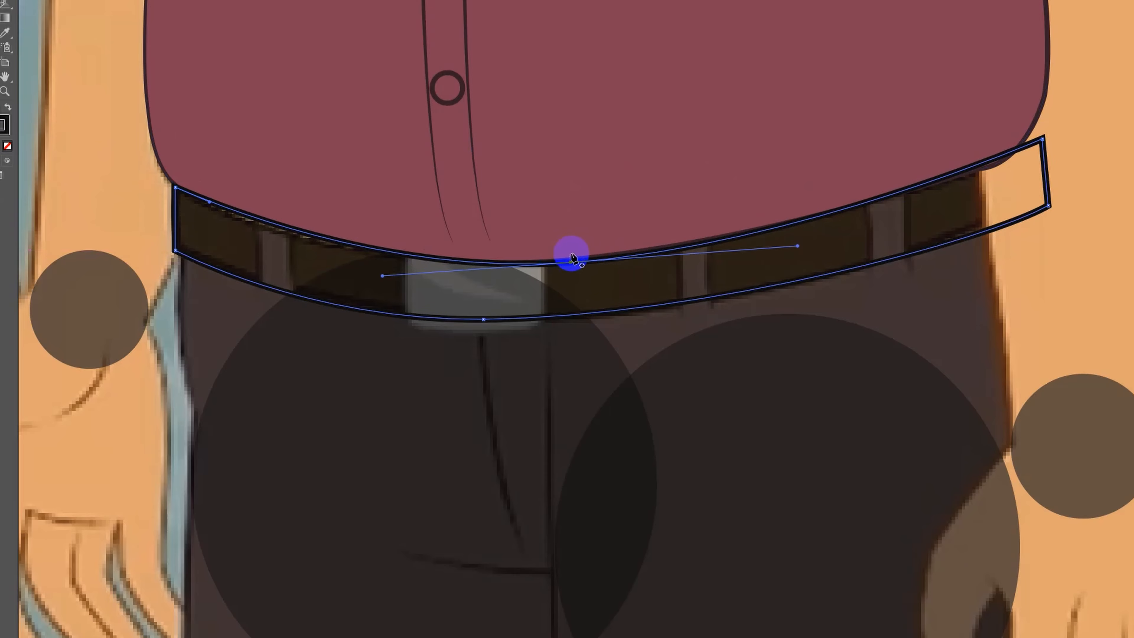
pyautogui.scroll(-2, 572, 251)
pyautogui.scroll(2, 572, 250)
pyautogui.keyDown('ctrl'); pyautogui.click(527, 286); pyautogui.keyUp('ctrl')
pyautogui.scroll(3, 526, 286)
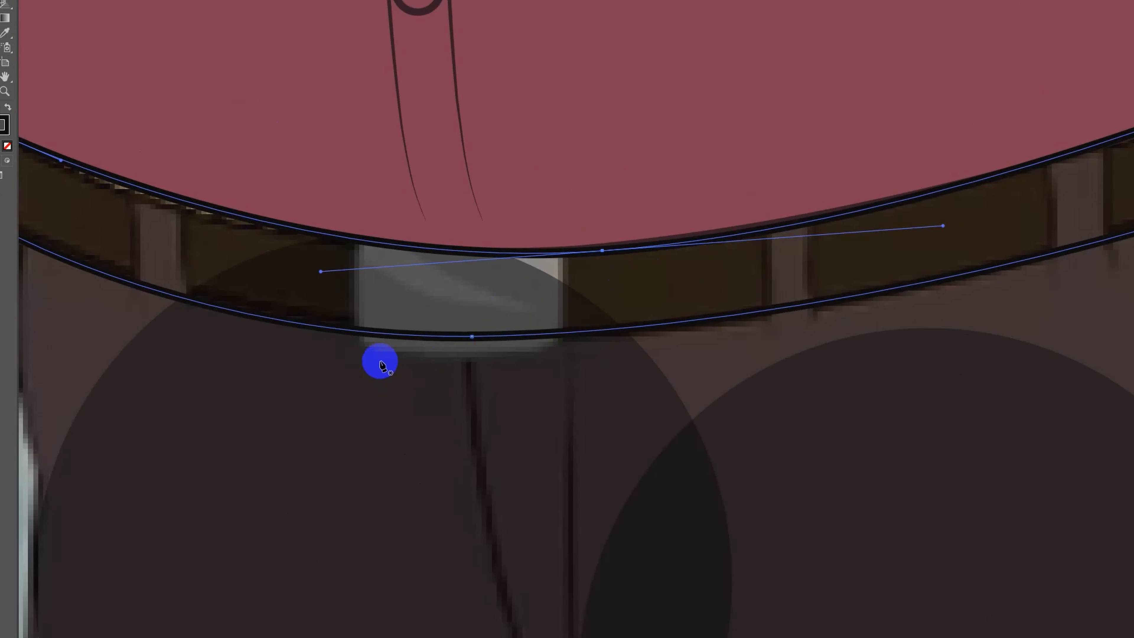
# Trace the belt buckle as a closed four-cornered shape with a downward-curved lower edge extending slightly below the belt.
pyautogui.click(360, 344)
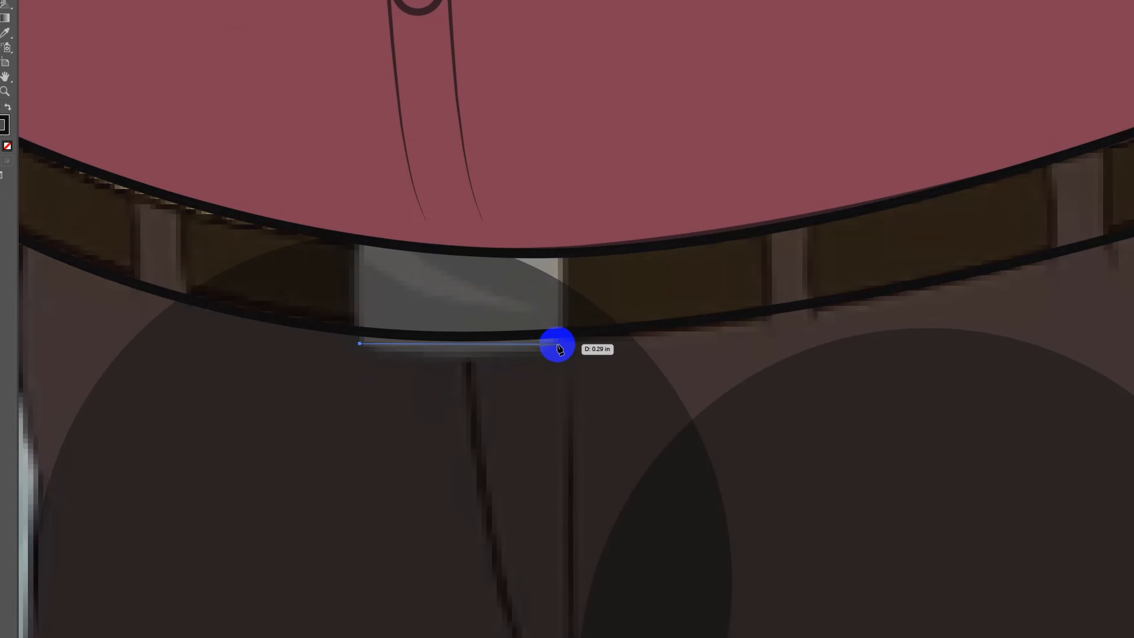
pyautogui.moveTo(558, 344); pyautogui.dragTo(619, 317)
pyautogui.moveTo(660, 307); pyautogui.dragTo(664, 306)
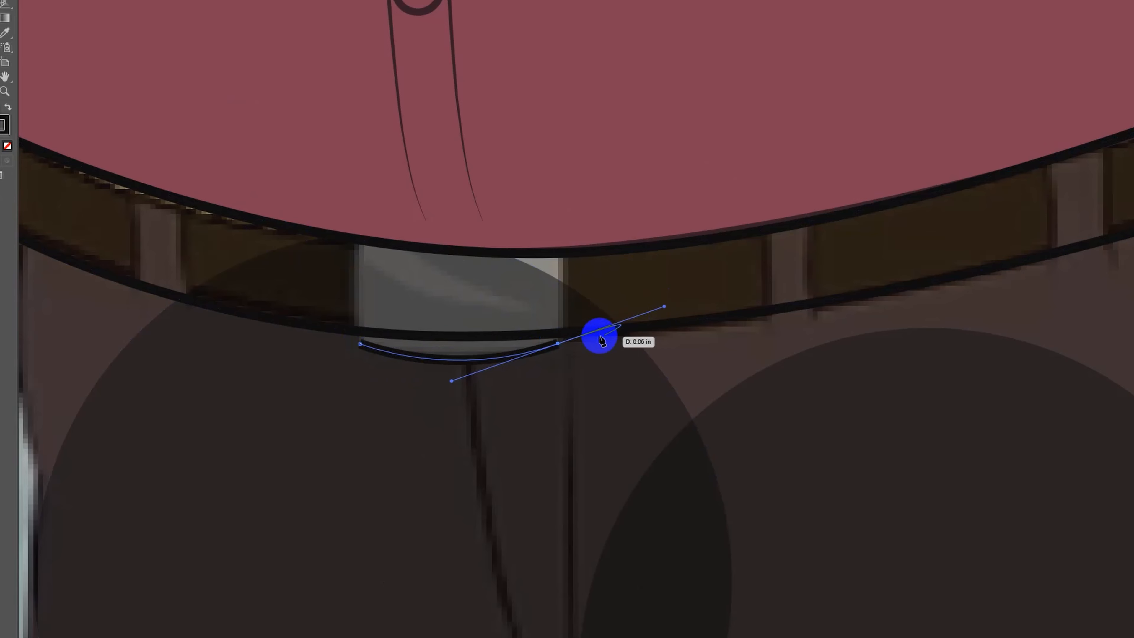
pyautogui.click(561, 250)
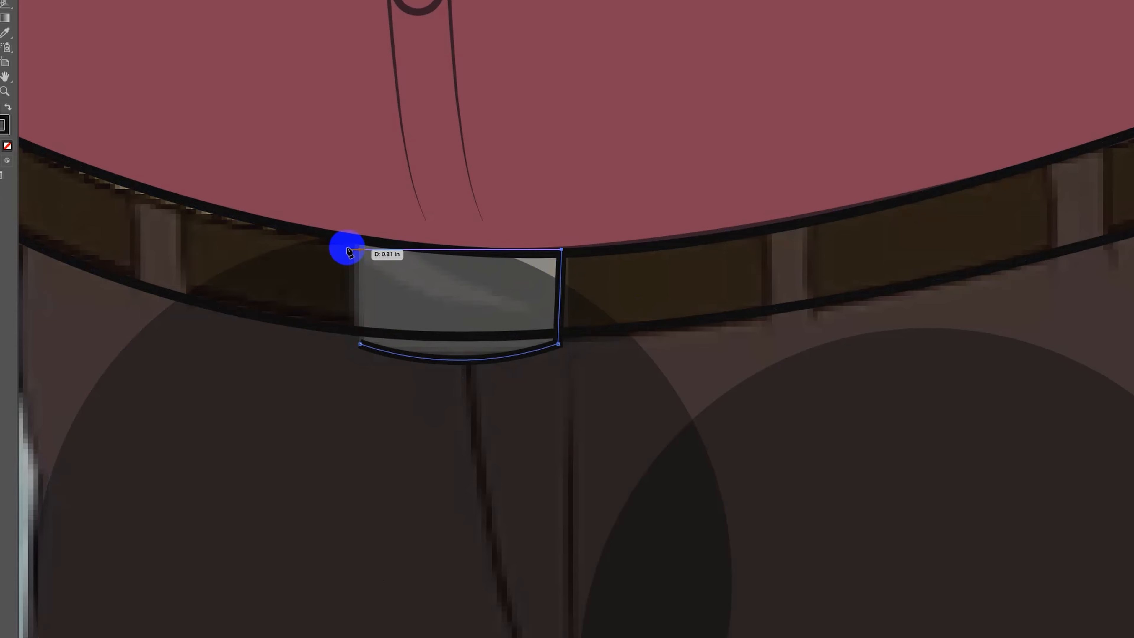
pyautogui.click(353, 239)
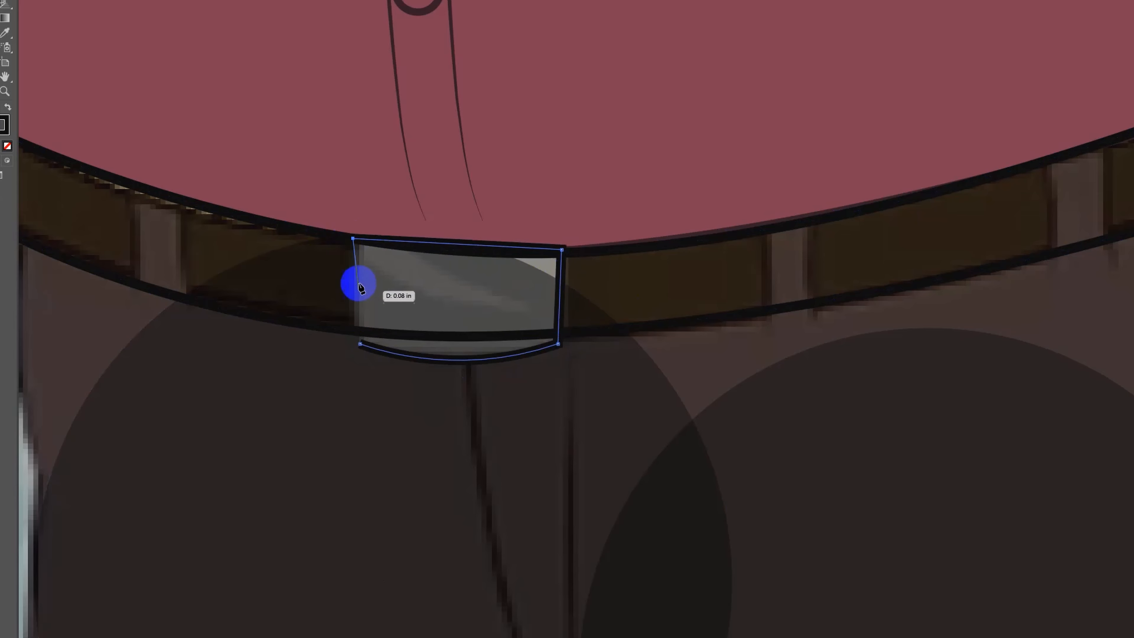
pyautogui.click(360, 343)
pyautogui.scroll(-2, 439, 347)
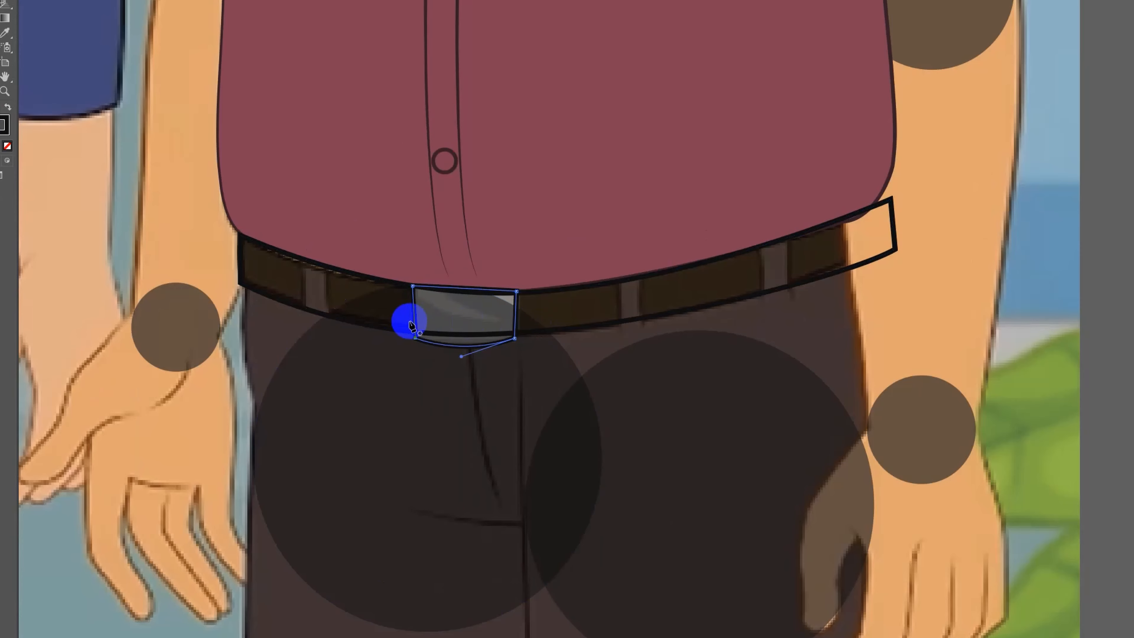
pyautogui.scroll(3, 419, 329)
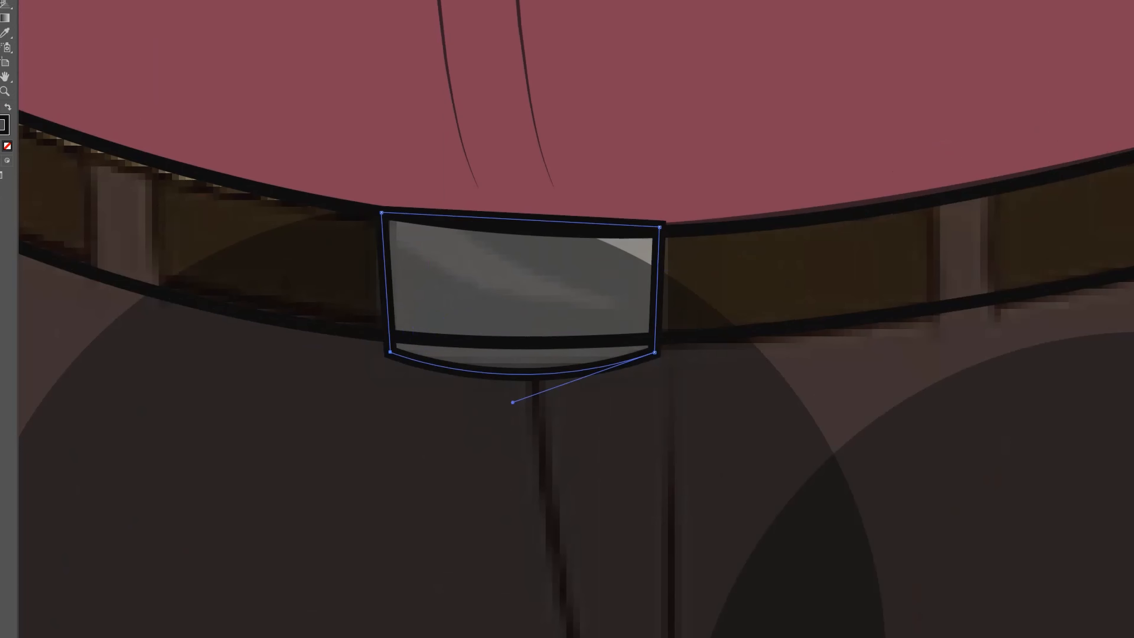
# Fill the buckle with grey aaaaaa and reduce its outline weight by one increment.
pyautogui.doubleClick(2, 120)
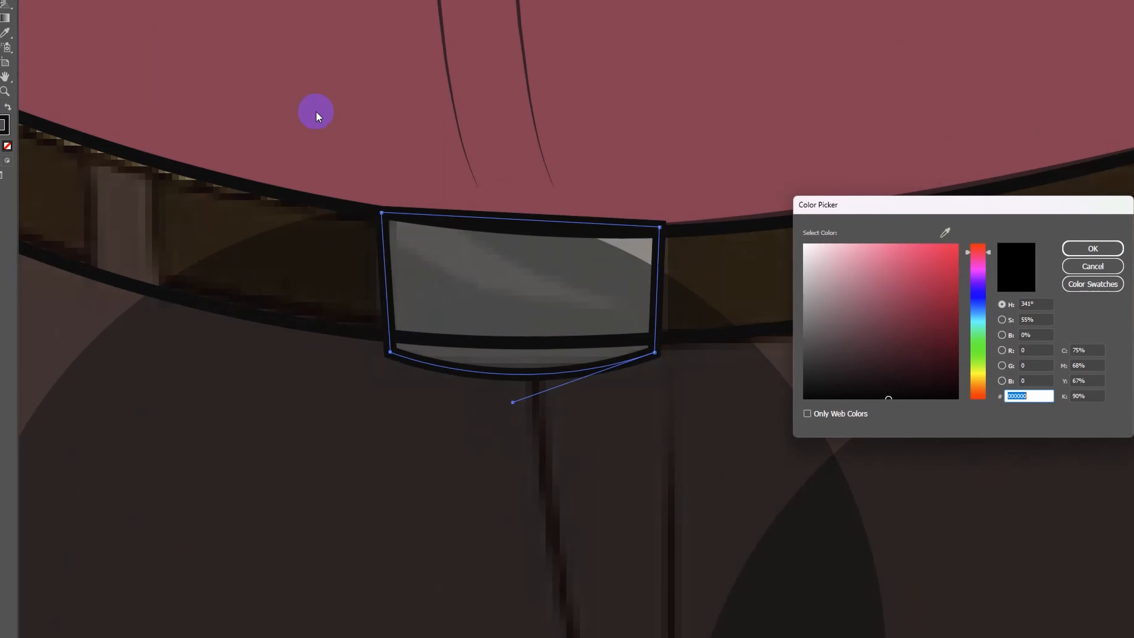
pyautogui.click(944, 233)
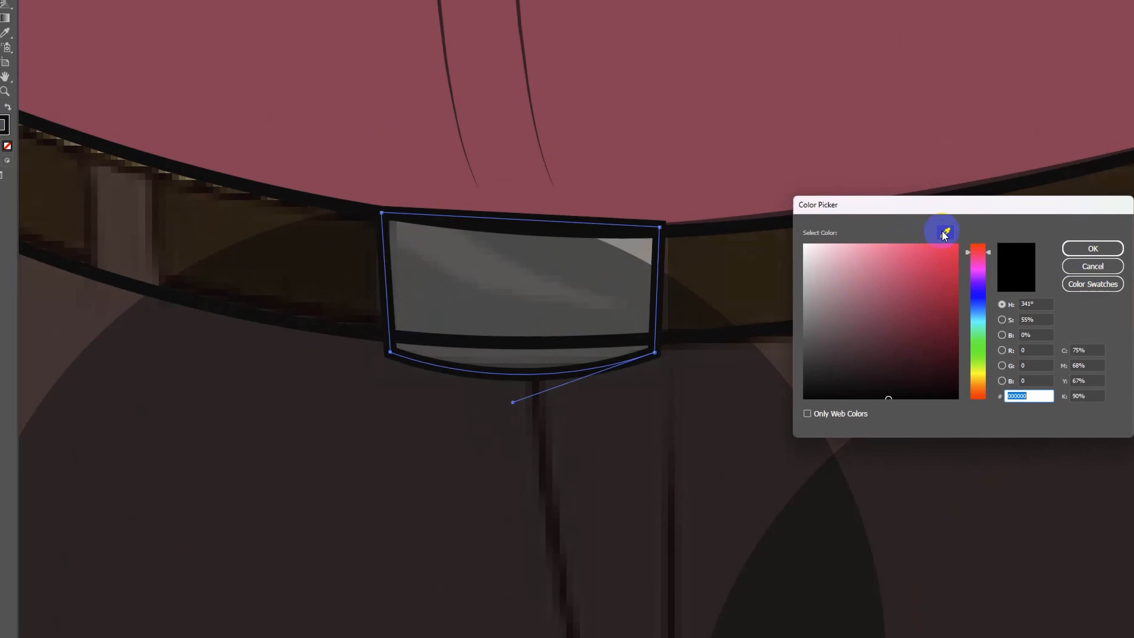
pyautogui.click(821, 278)
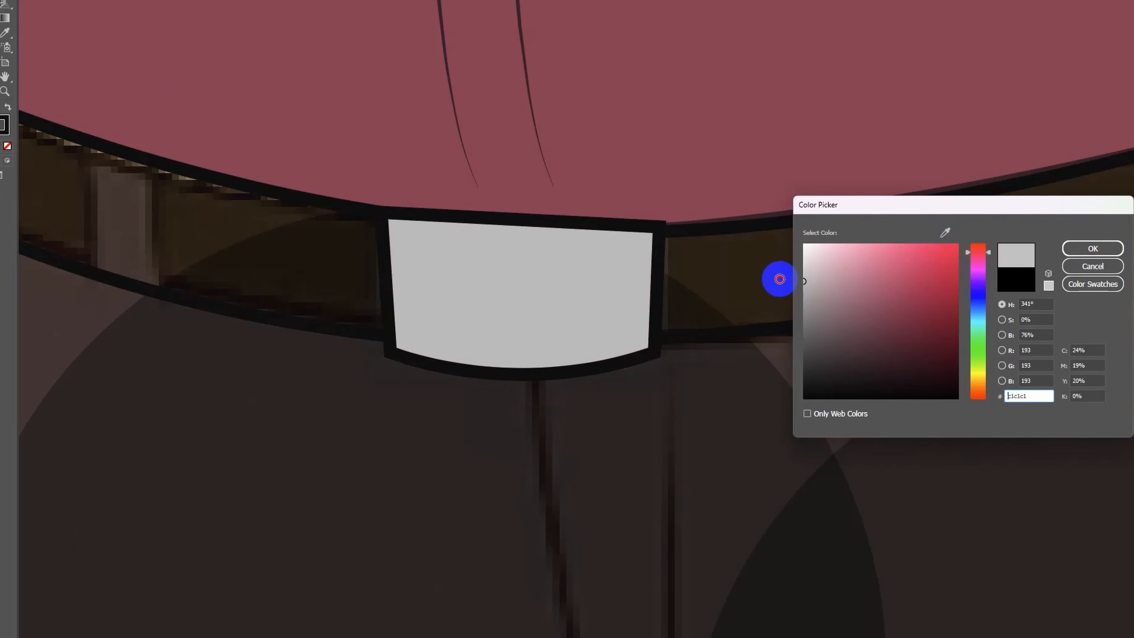
pyautogui.click(799, 295)
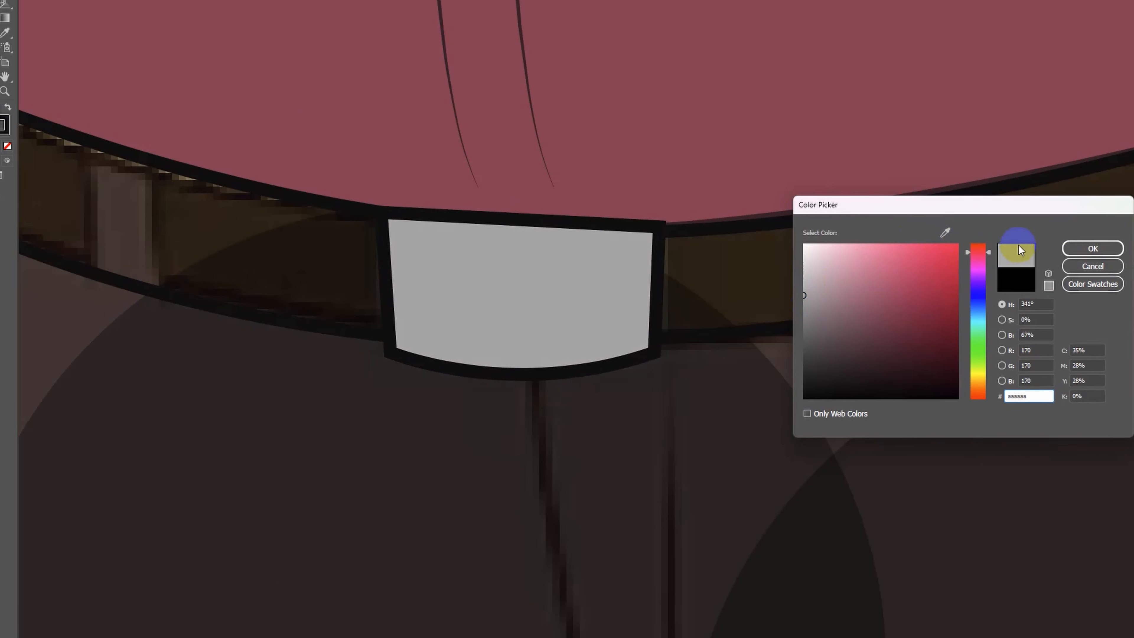
pyautogui.click(1092, 249)
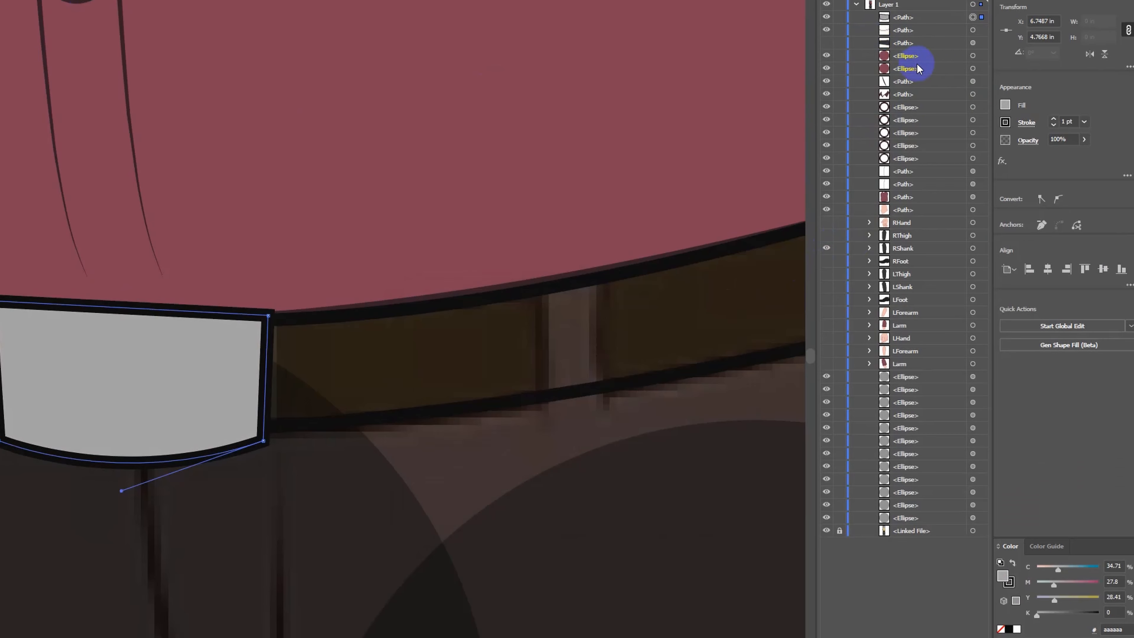
pyautogui.click(1053, 126)
pyautogui.scroll(-2, 348, 252)
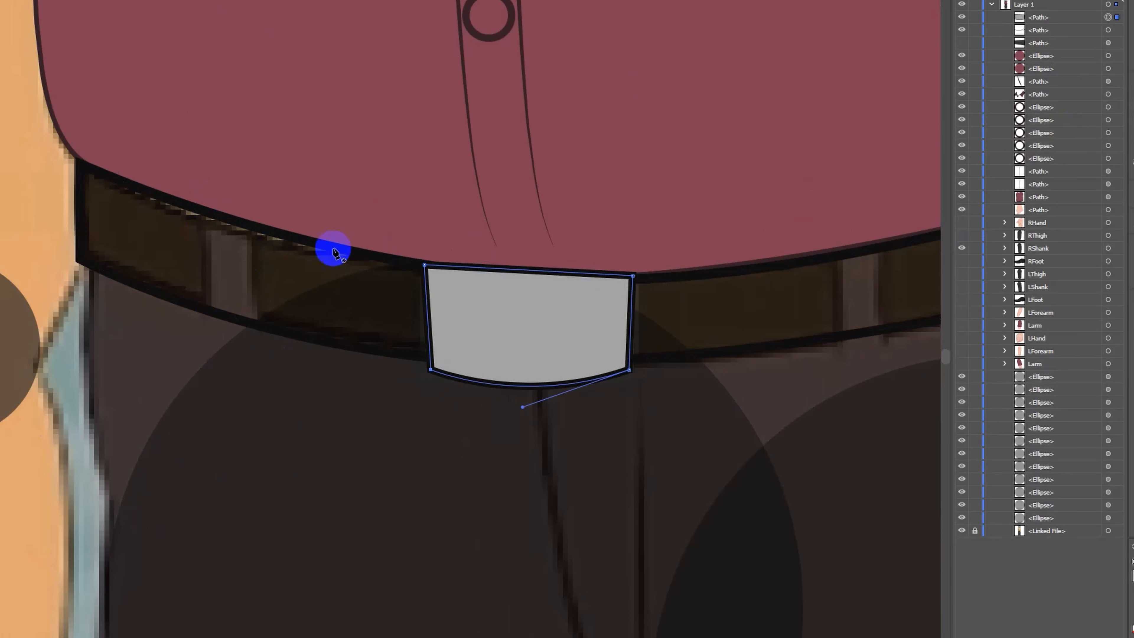
# Draw a belt loop open at its lower end, about 0.08 in wide and 0.2 in high, over the reference loop beside the buckle.
pyautogui.scroll(-2, 333, 252)
pyautogui.scroll(3, 228, 309)
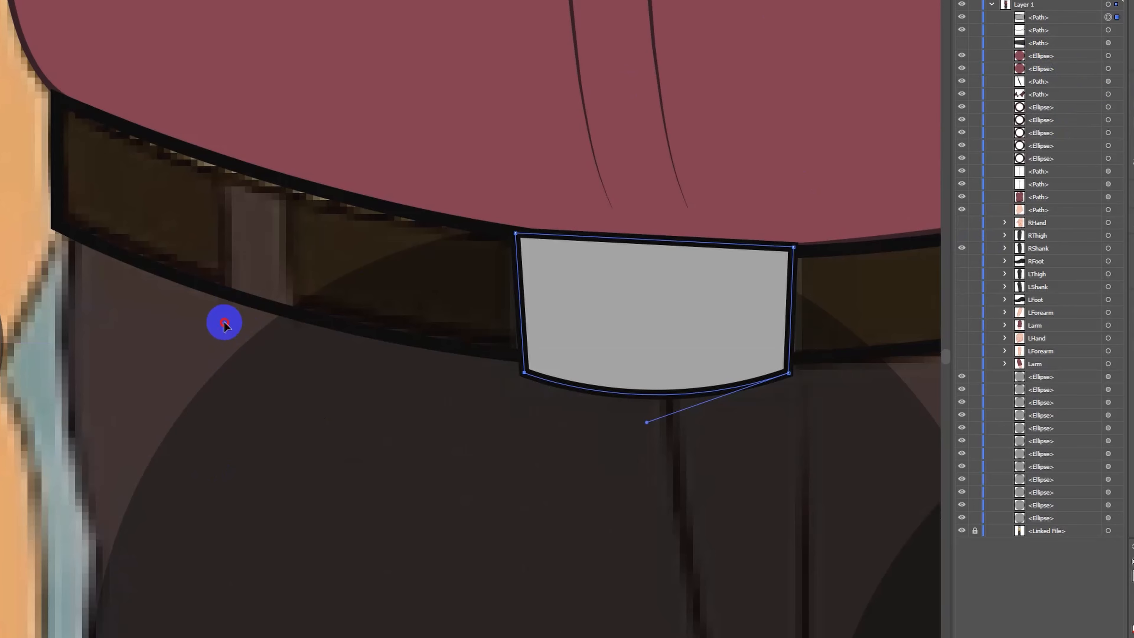
pyautogui.click(224, 323)
pyautogui.click(224, 164)
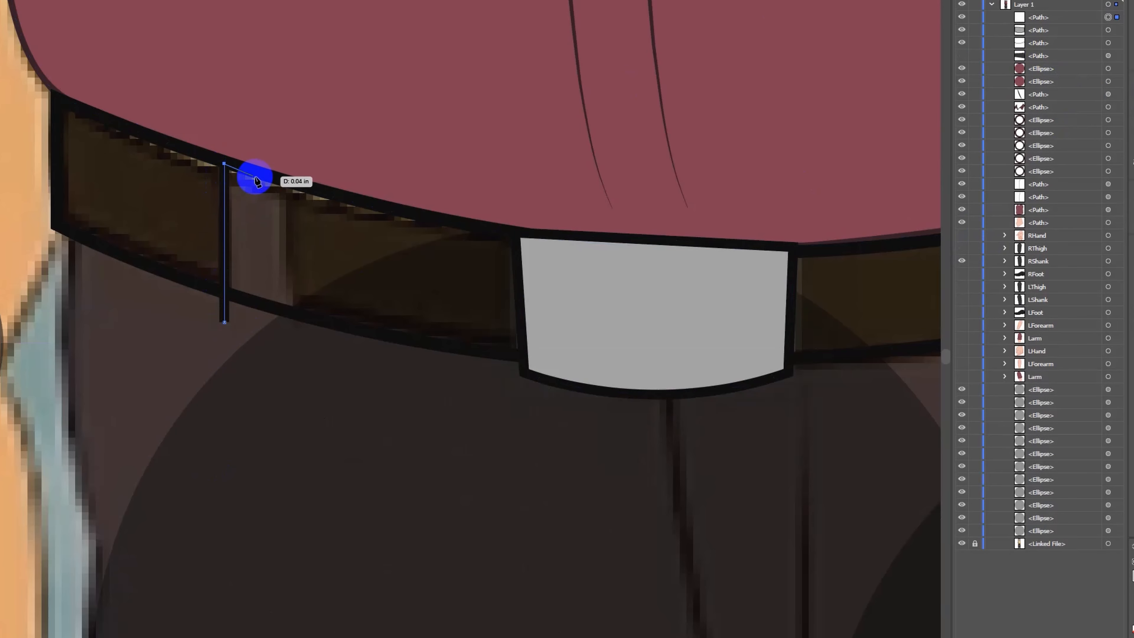
pyautogui.click(293, 186)
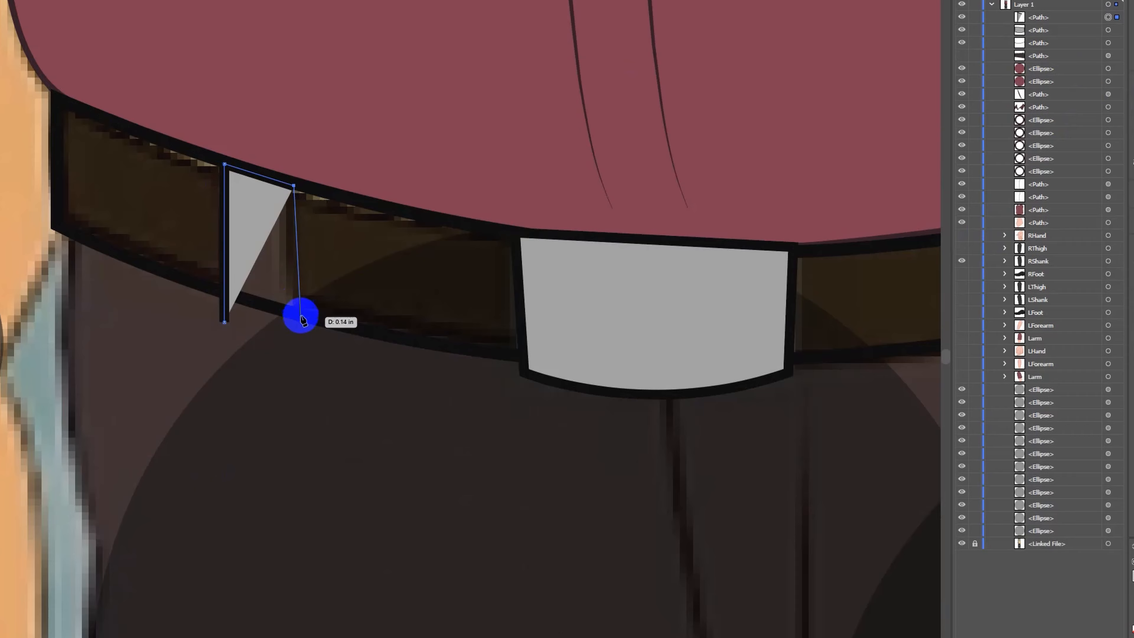
pyautogui.click(298, 343)
pyautogui.scroll(-4, 296, 343)
pyautogui.scroll(3, 294, 344)
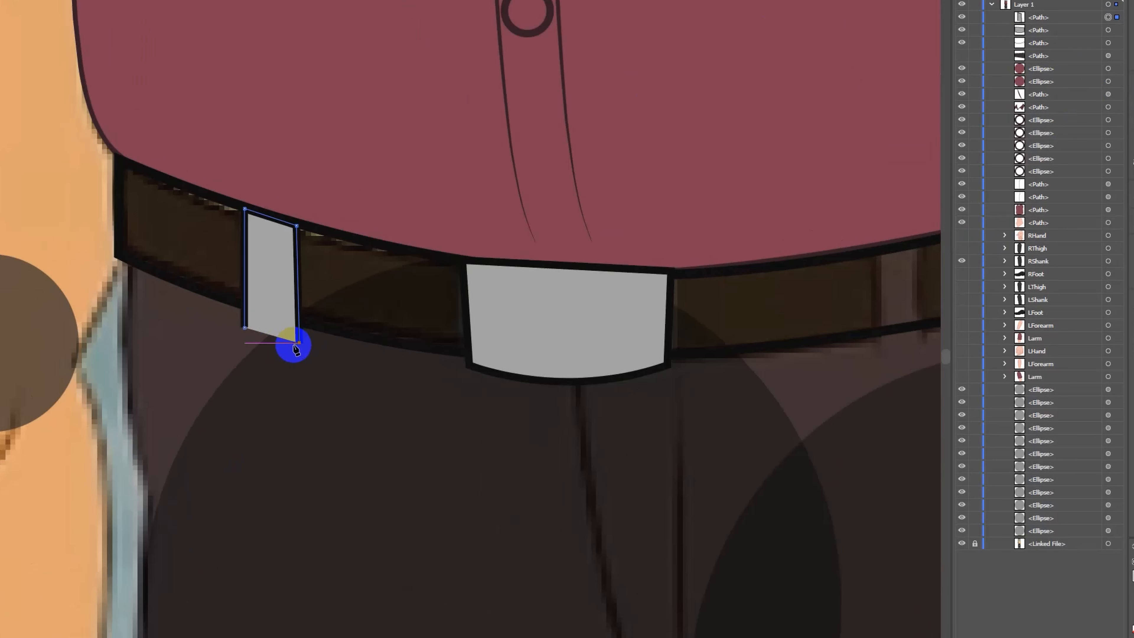
pyautogui.moveTo(295, 347); pyautogui.dragTo(299, 343)
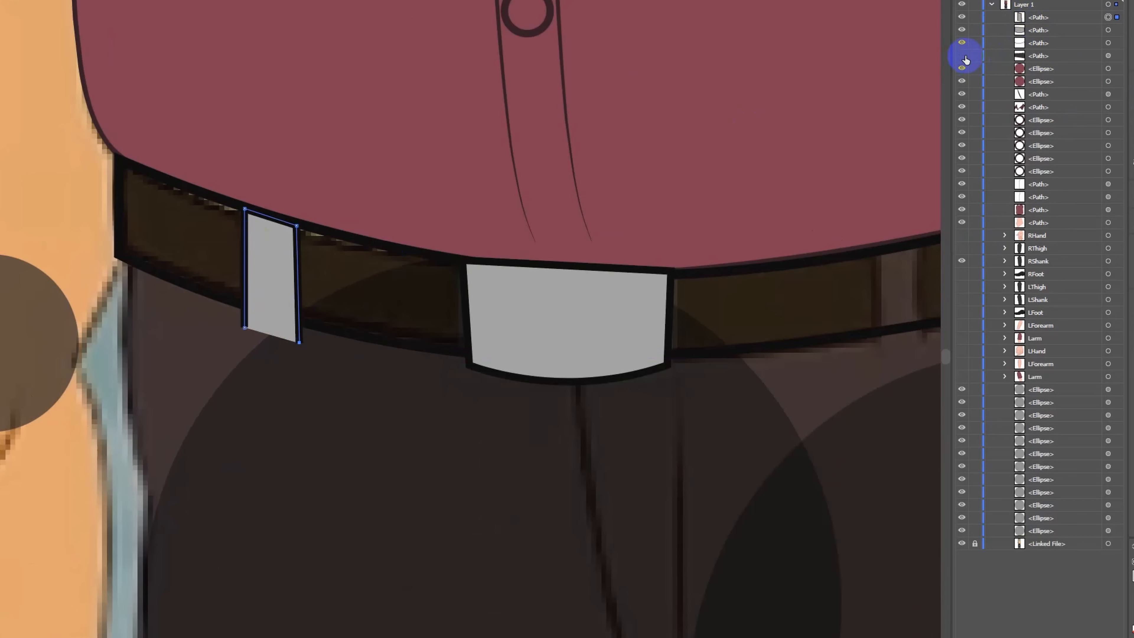
# Make the hip shape visible and sample its dark grey fill and black outline onto the belt loop.
pyautogui.click(963, 56)
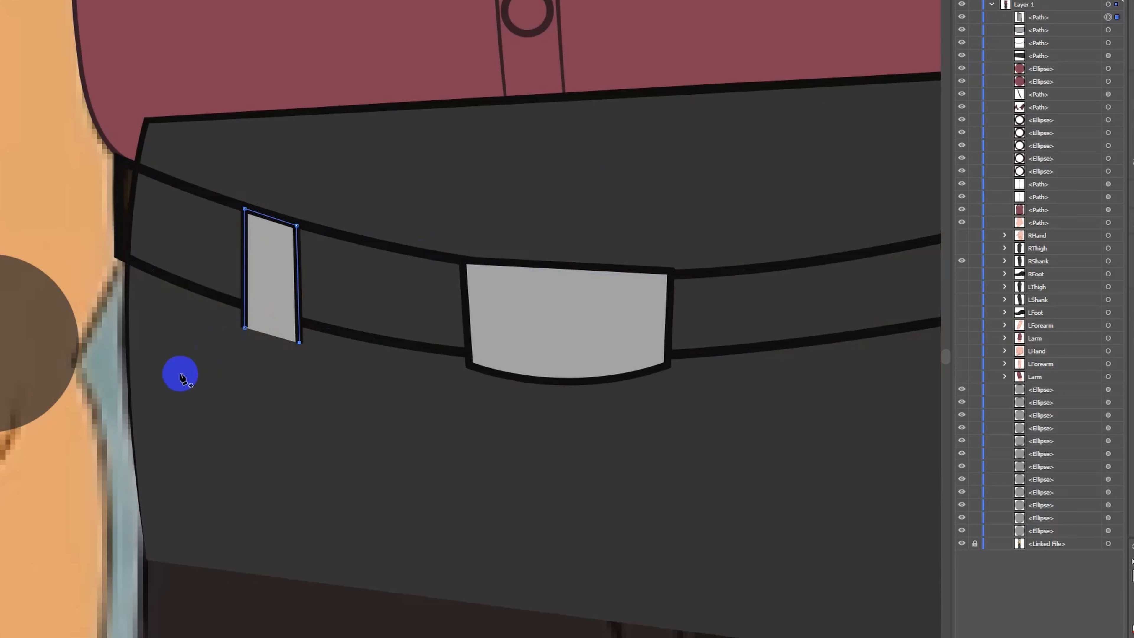
pyautogui.press('i')
pyautogui.click(215, 410)
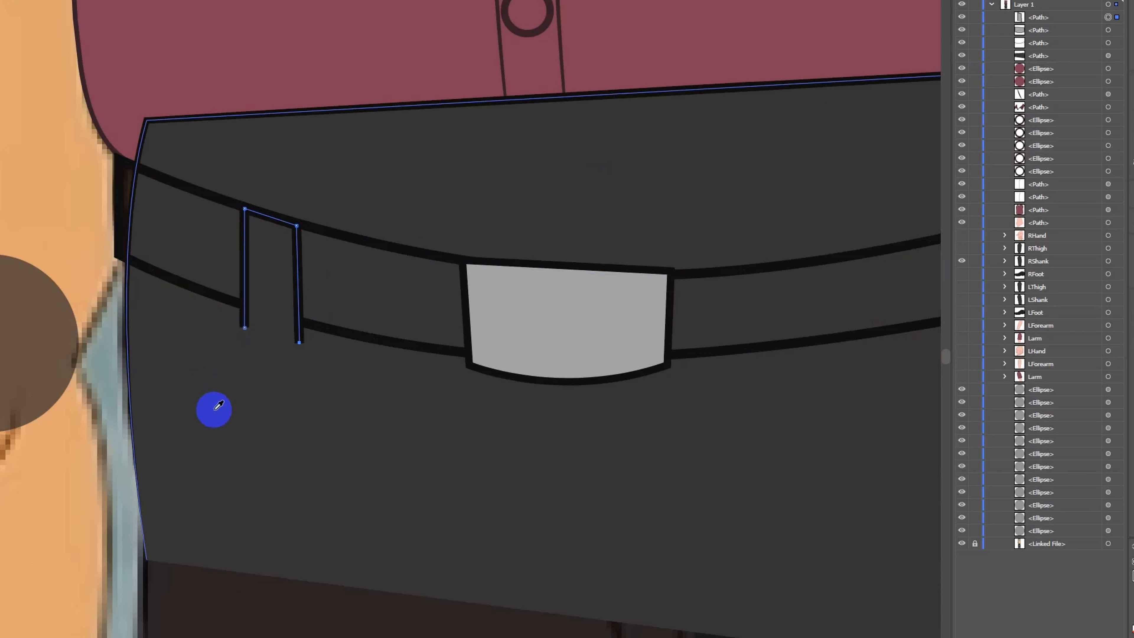
pyautogui.scroll(-2, 159, 413)
pyautogui.scroll(2, 199, 405)
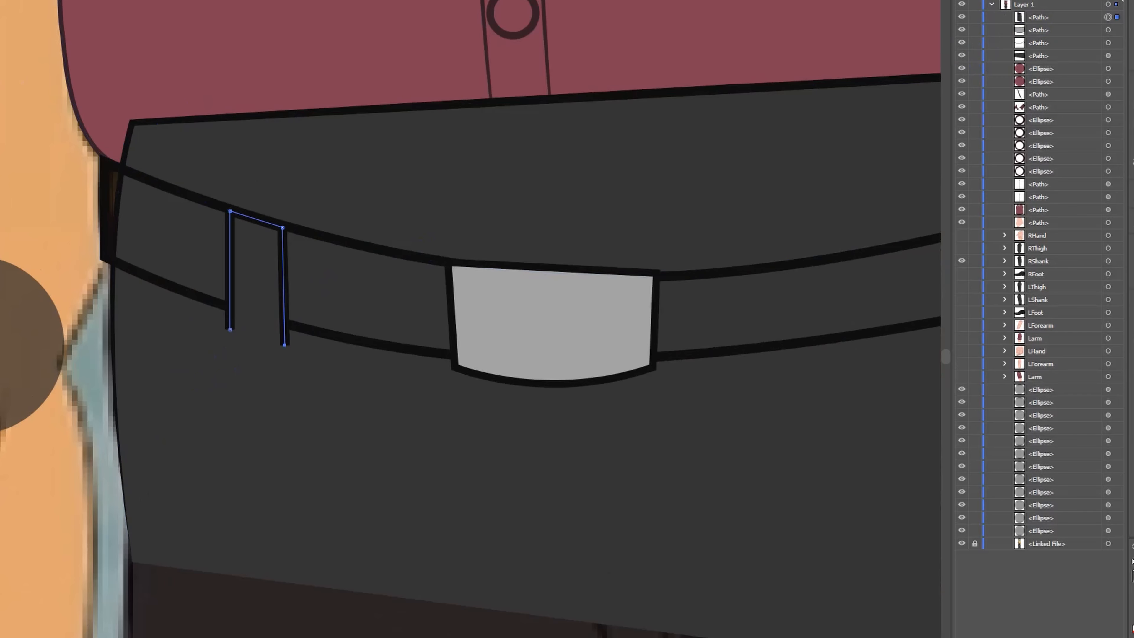
pyautogui.scroll(-5, 139, 223)
# Give the belt loop's outline a width profile that tapers at both ends, and deselect it.
pyautogui.press('v')
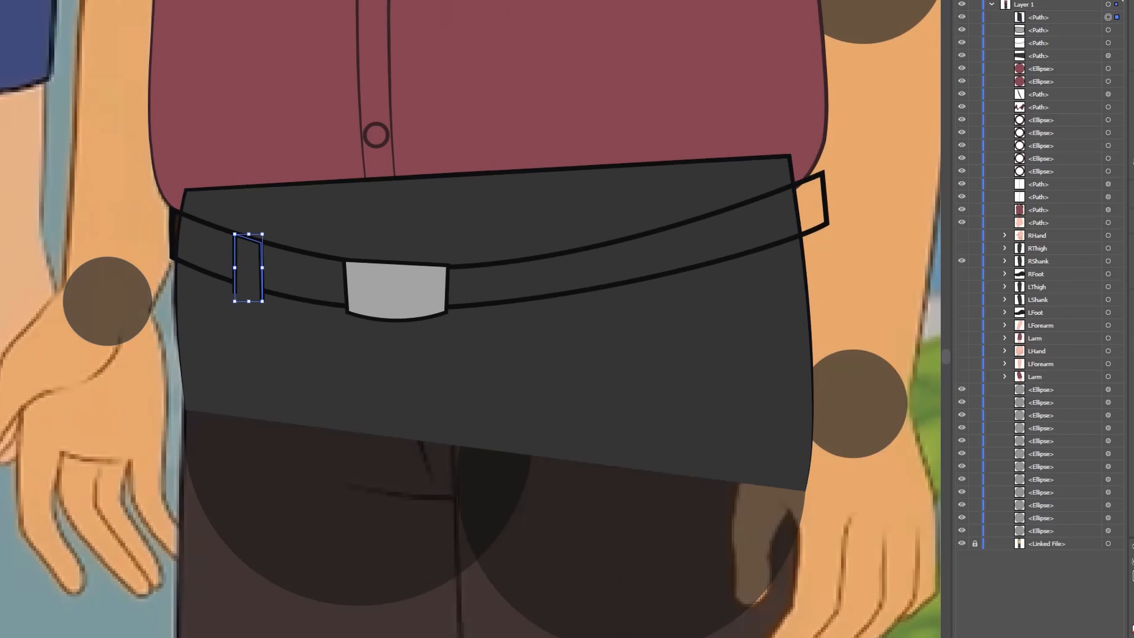
pyautogui.click(248, 258)
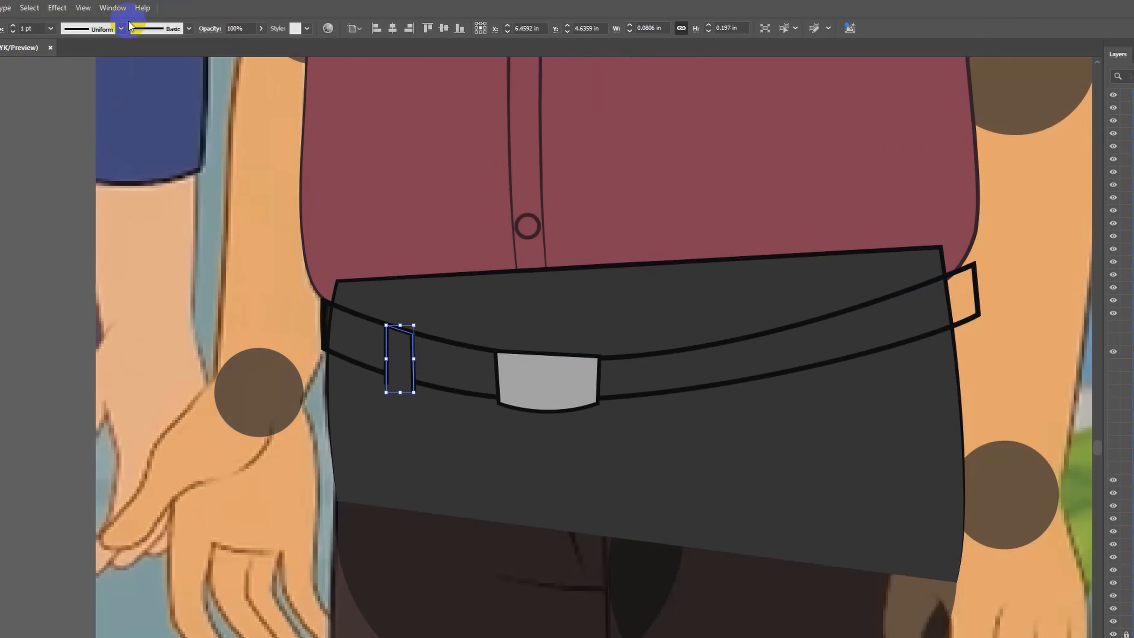
pyautogui.click(122, 28)
pyautogui.click(90, 69)
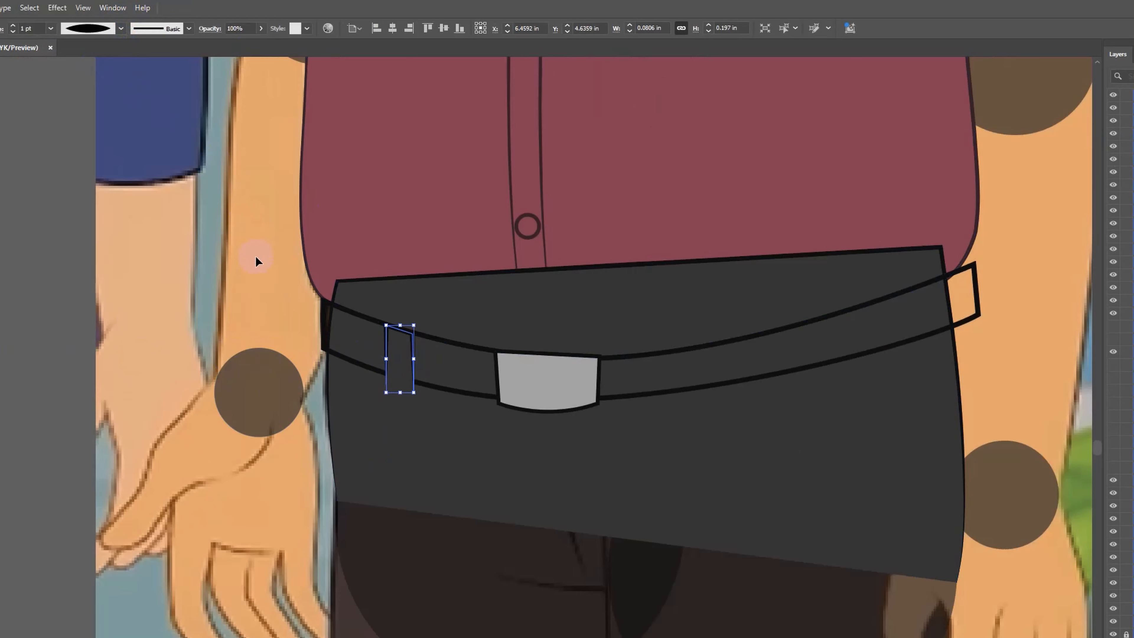
pyautogui.hotkey('ctrl', 'shift', 'a')
pyautogui.scroll(2, 702, 371)
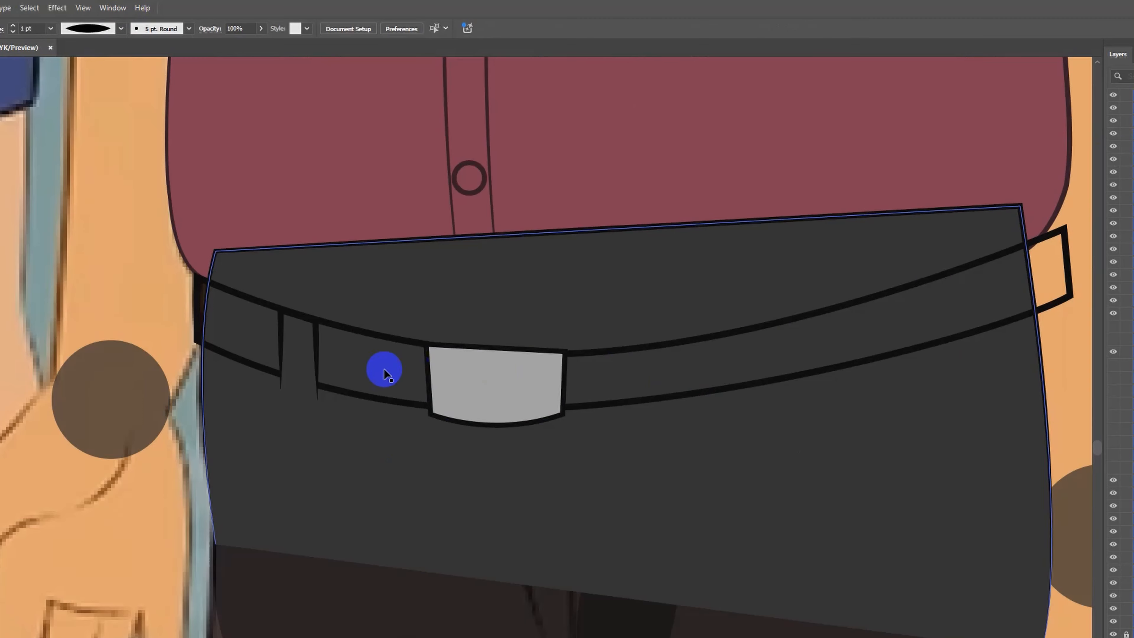
# Duplicate the belt loop to the opposite side of the buckle and reflect the copy across the vertical axis.
pyautogui.click(313, 338)
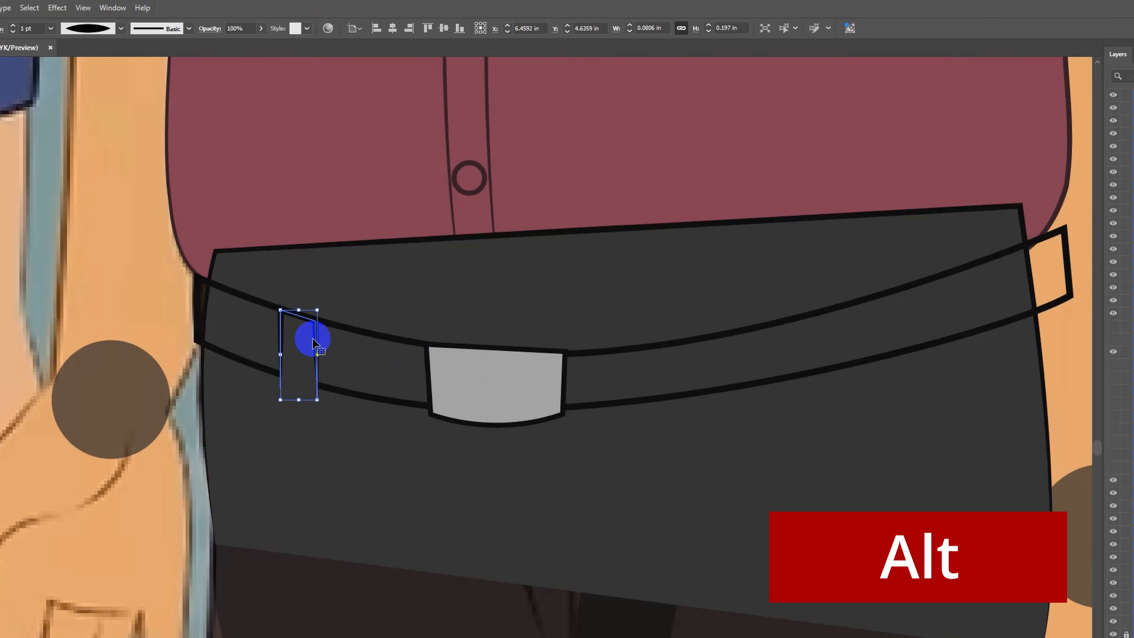
pyautogui.moveTo(313, 338); pyautogui.dragTo(782, 363)
pyautogui.rightClick(775, 346)
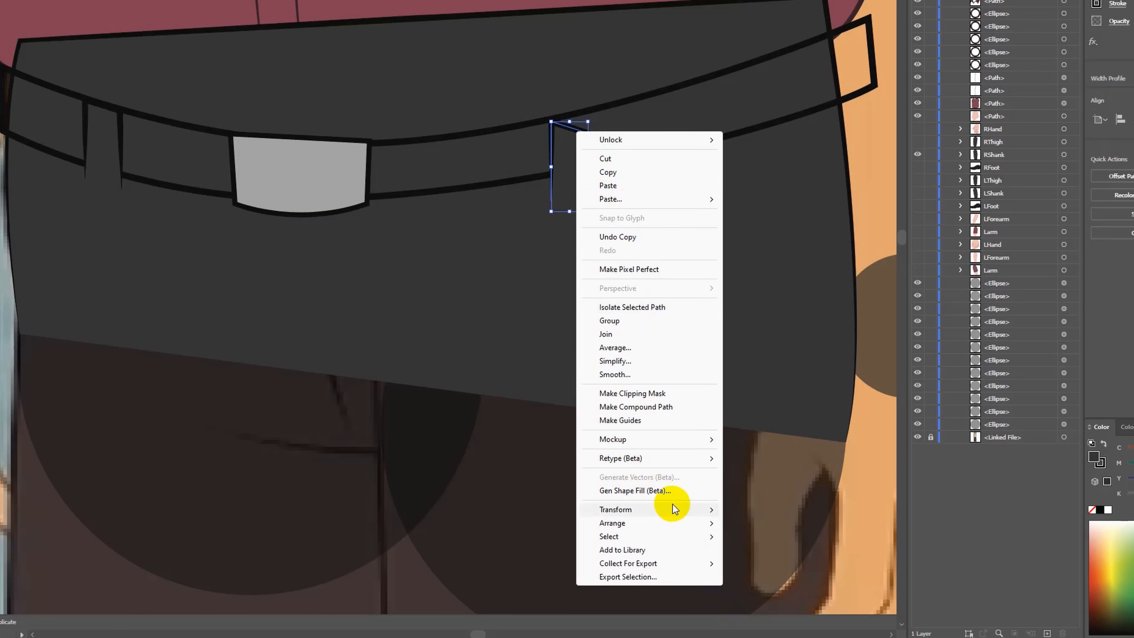
pyautogui.moveTo(672, 509)
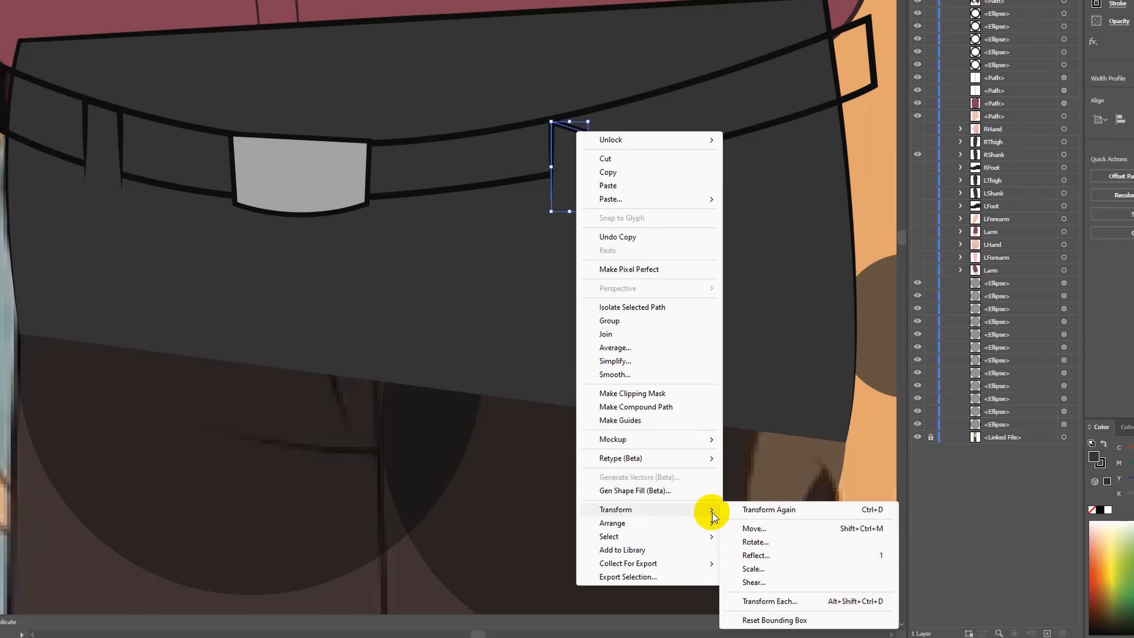
pyautogui.click(755, 550)
pyautogui.click(459, 297)
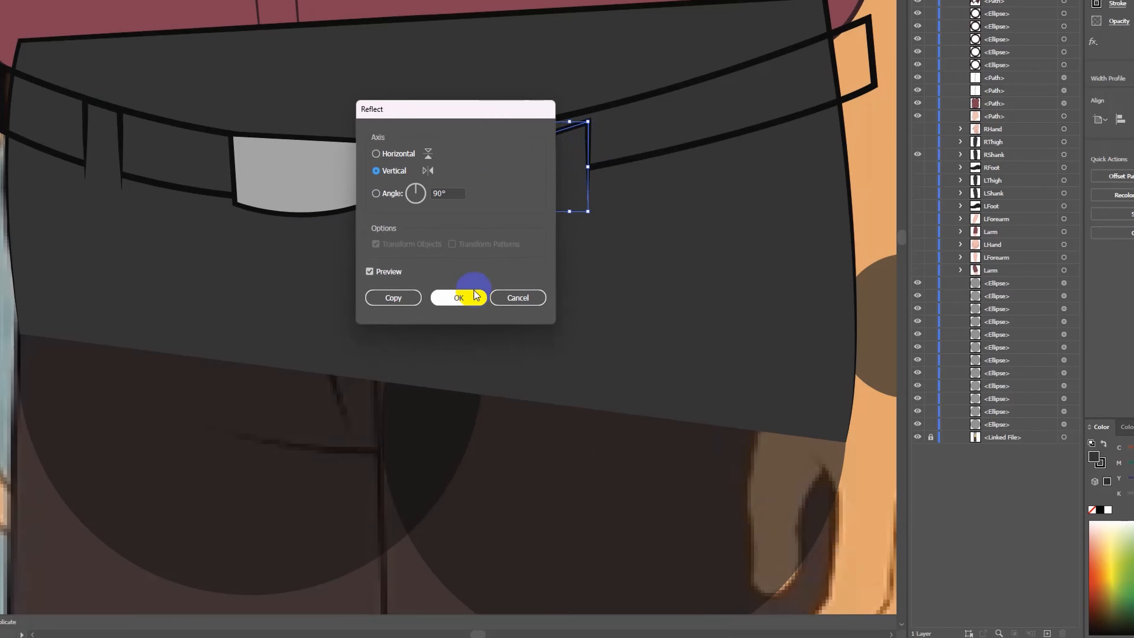
# Duplicate the reflected belt loop farther along the belt, near the hip's outer edge over the reference.
pyautogui.scroll(5, 568, 108)
pyautogui.moveTo(543, 150); pyautogui.dragTo(652, 88)
pyautogui.scroll(-2, 286, 185)
pyautogui.scroll(-3, 394, 126)
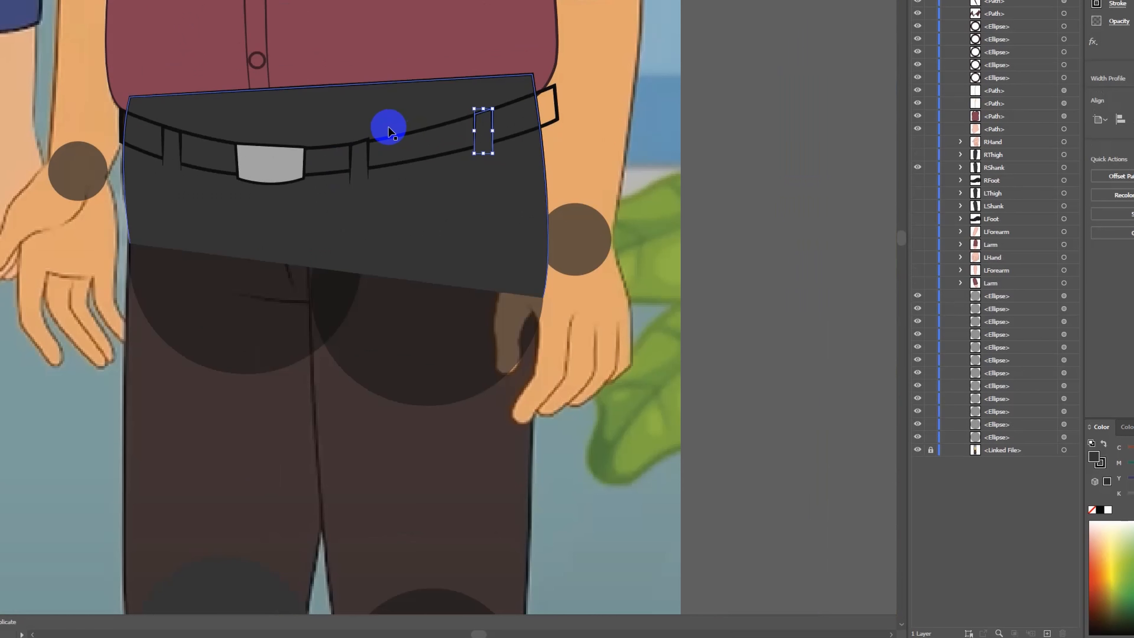
pyautogui.scroll(4, 309, 246)
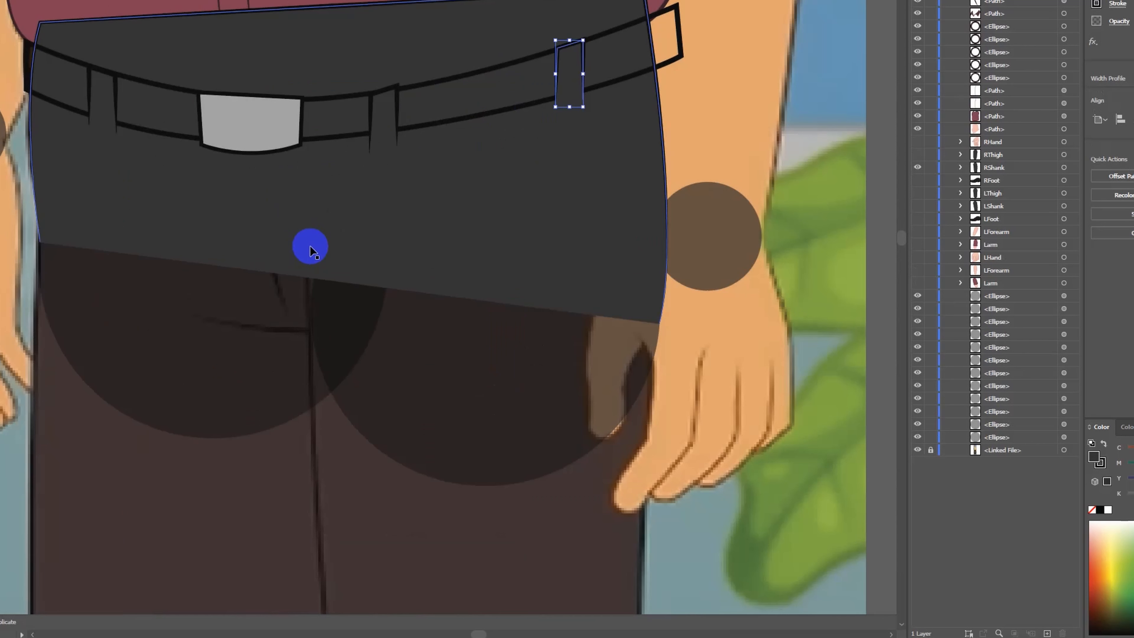
pyautogui.scroll(2, 148, 63)
# Fill the belt with dark brown 2b1c0c and deselect it.
pyautogui.click(139, 187)
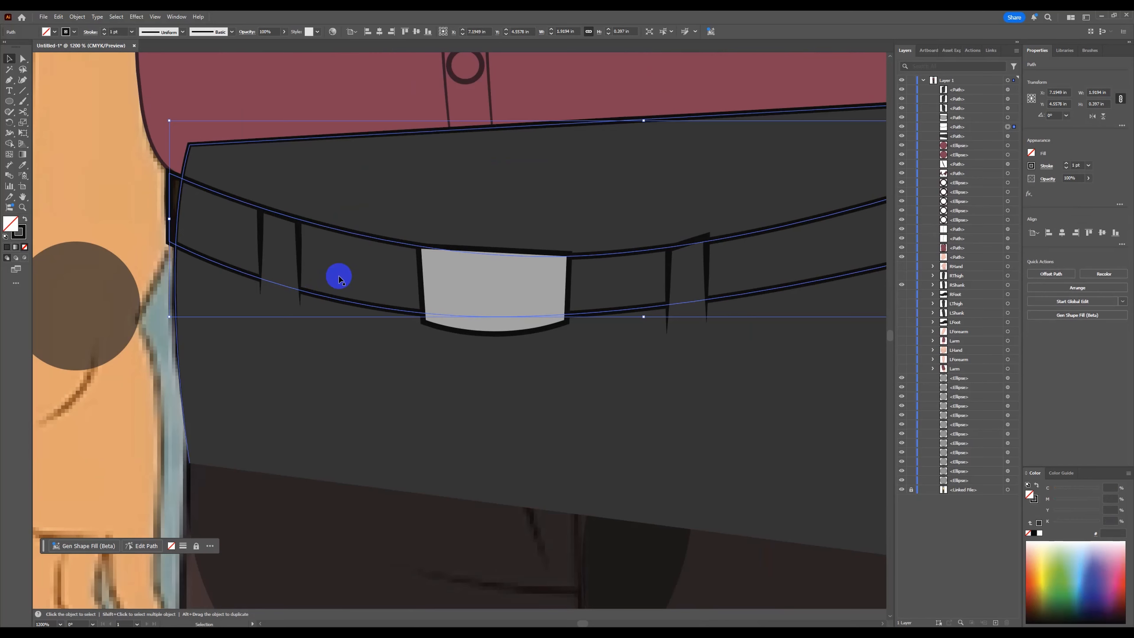
pyautogui.scroll(-2, 226, 266)
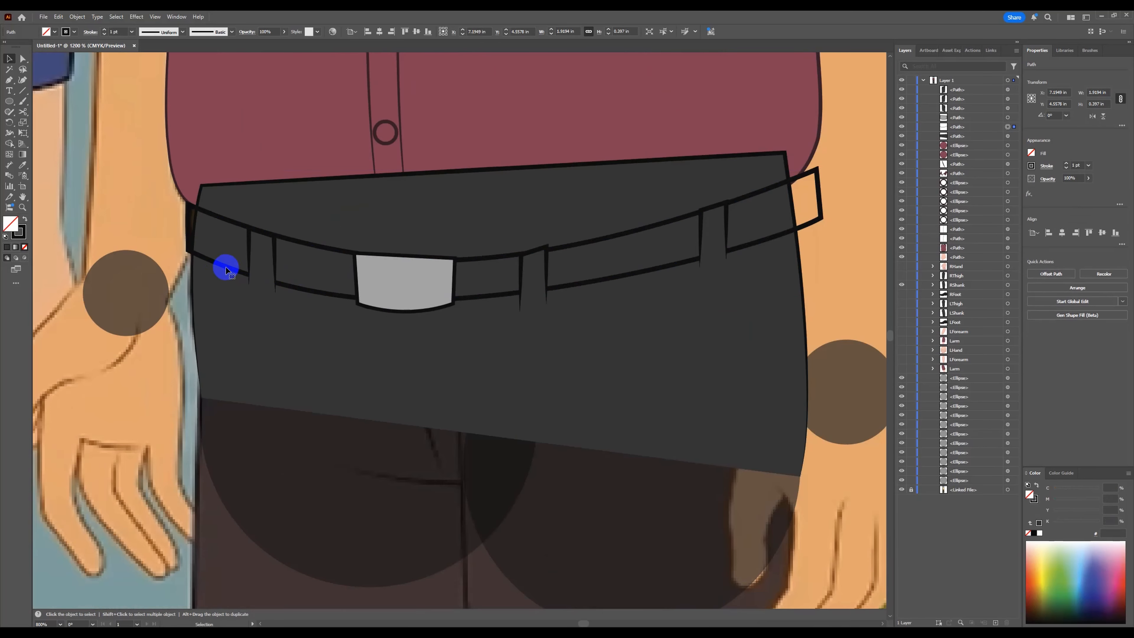
pyautogui.doubleClick(9, 223)
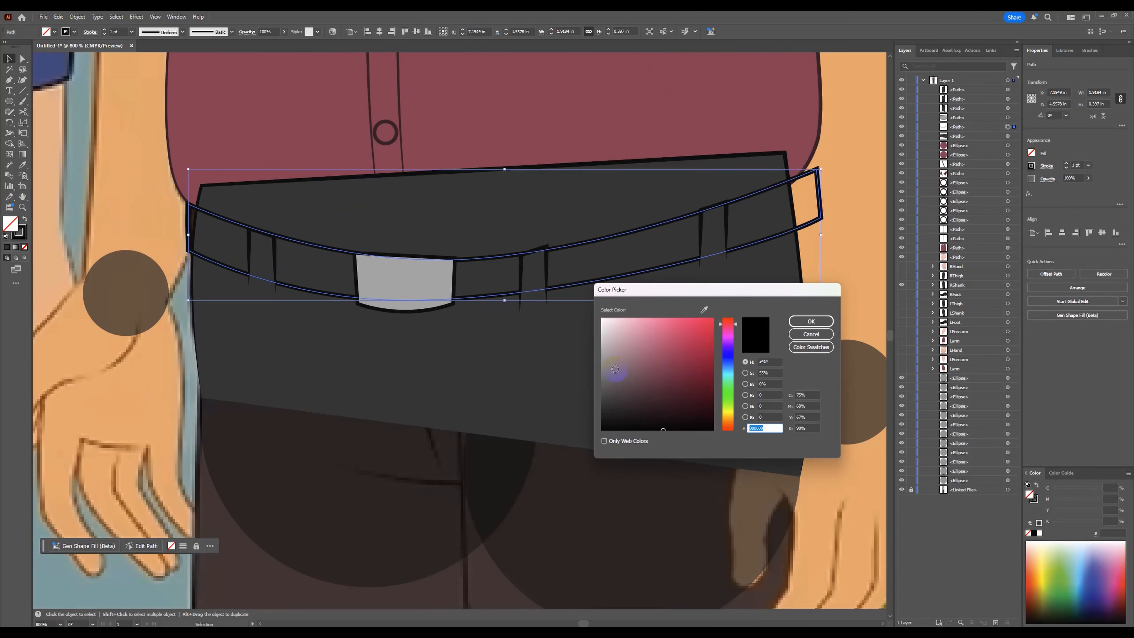
pyautogui.moveTo(621, 395)
pyautogui.mouseDown()
pyautogui.moveTo(593, 407)
pyautogui.moveTo(611, 412)
pyautogui.mouseUp()
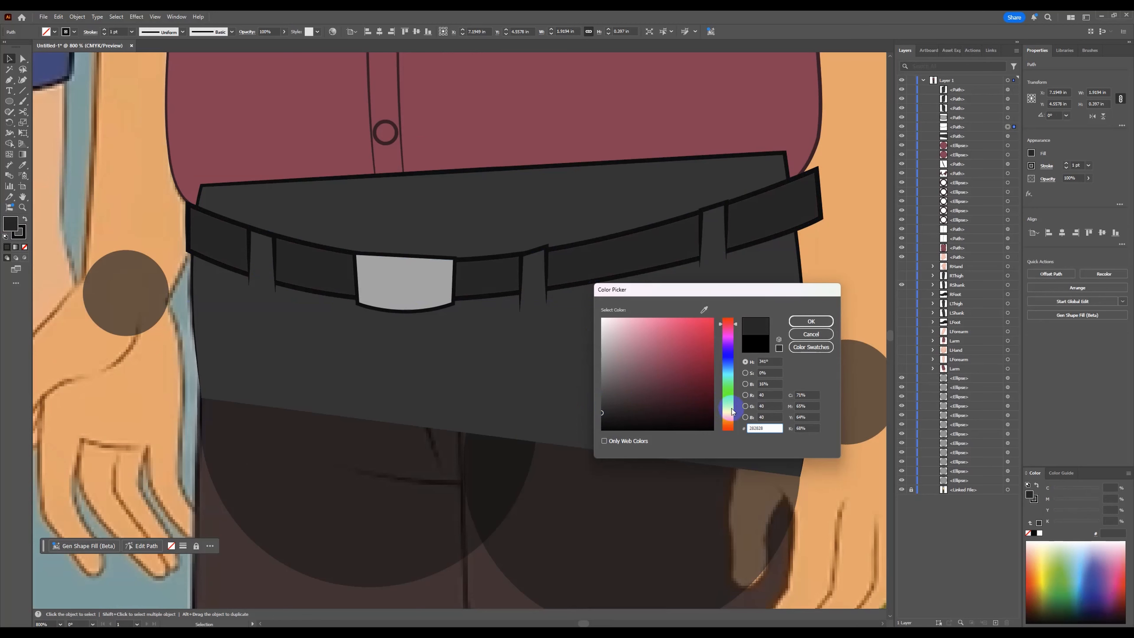
pyautogui.click(727, 421)
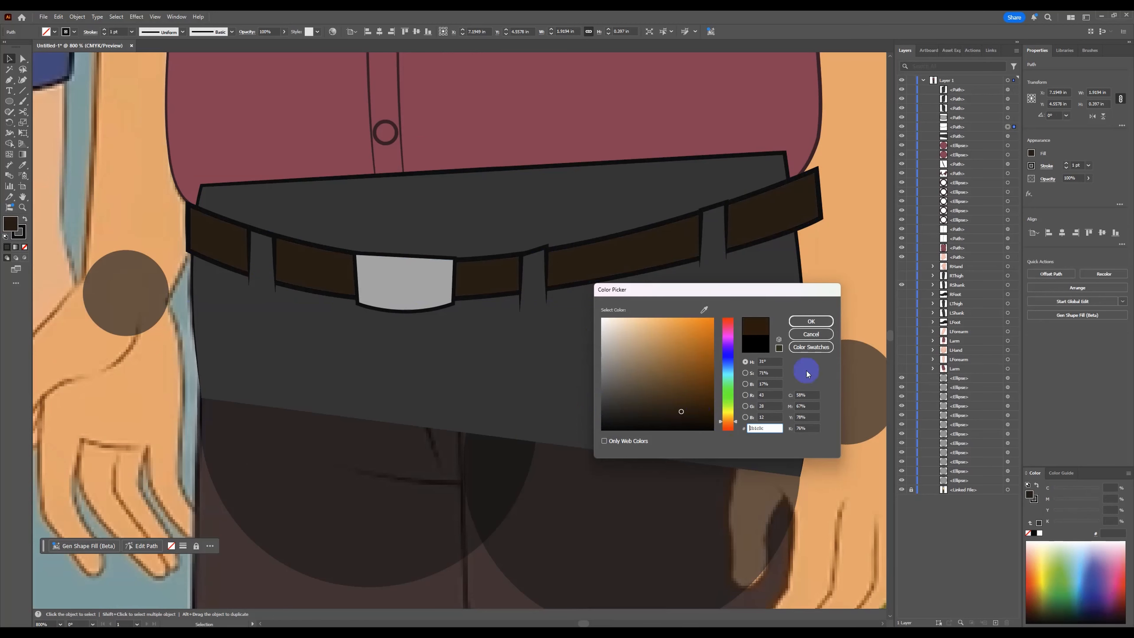
pyautogui.click(811, 322)
pyautogui.hotkey('ctrl', 'shift', 'a')
# Copy the two large hip joint circles and paste the copies in place above the artwork.
pyautogui.scroll(-1, 198, 309)
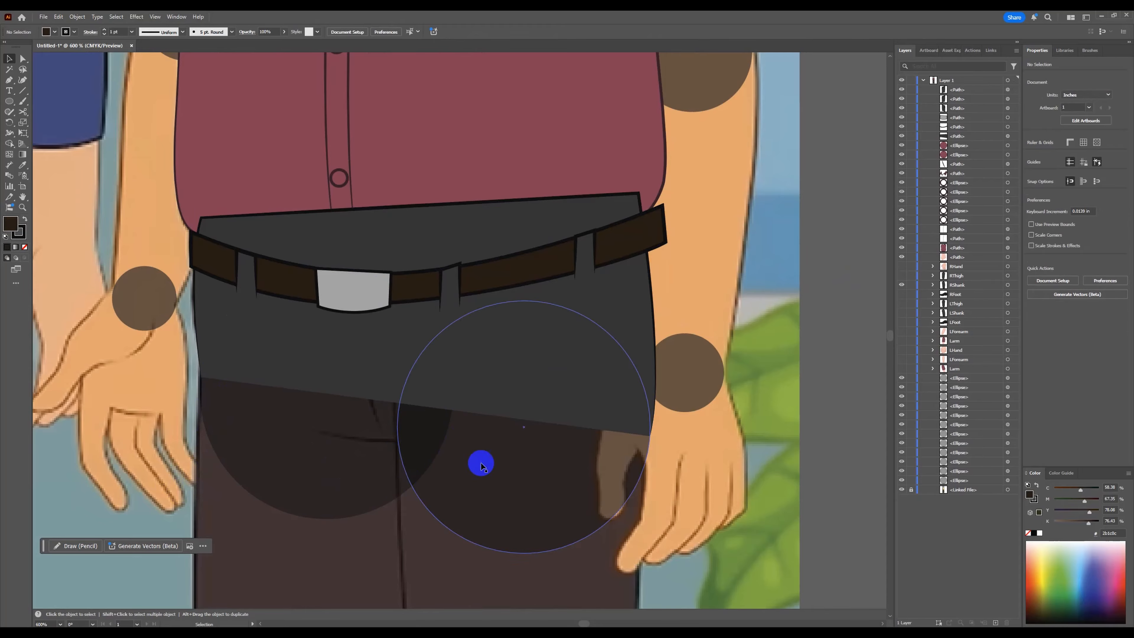
pyautogui.click(308, 469)
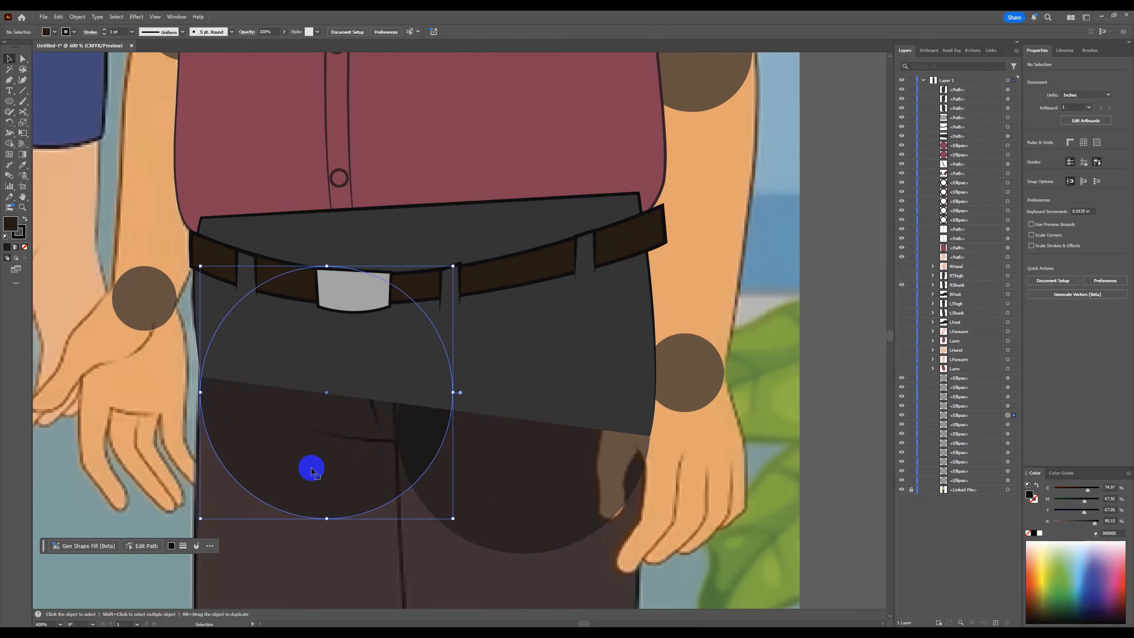
pyautogui.keyDown('shift'); pyautogui.click(514, 483); pyautogui.keyUp('shift')
pyautogui.rightClick(349, 439)
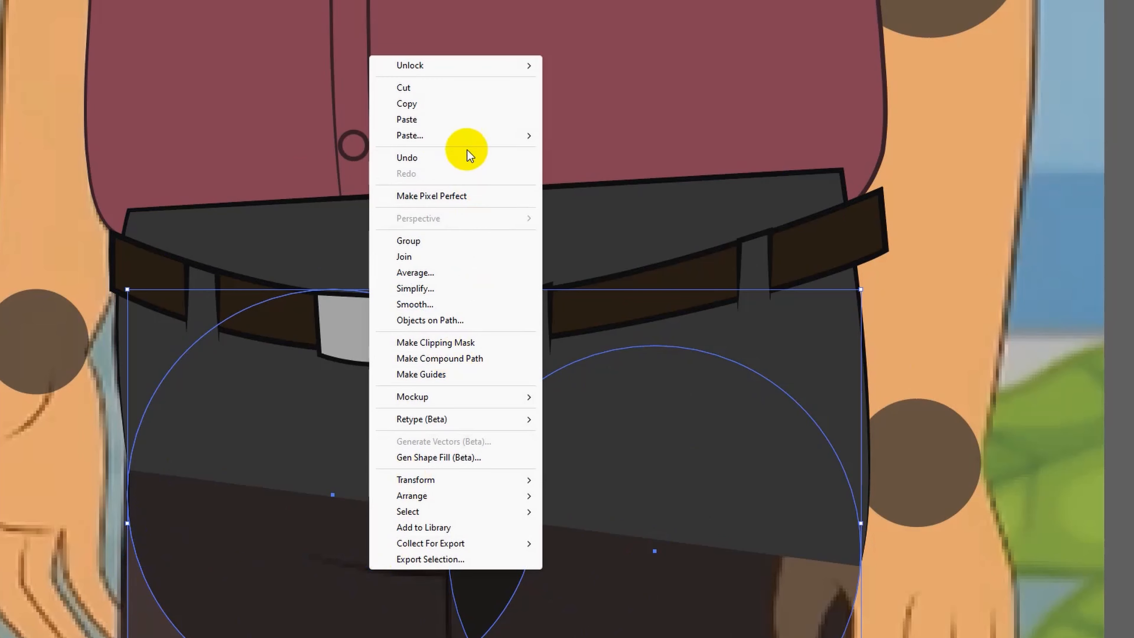
pyautogui.click(426, 106)
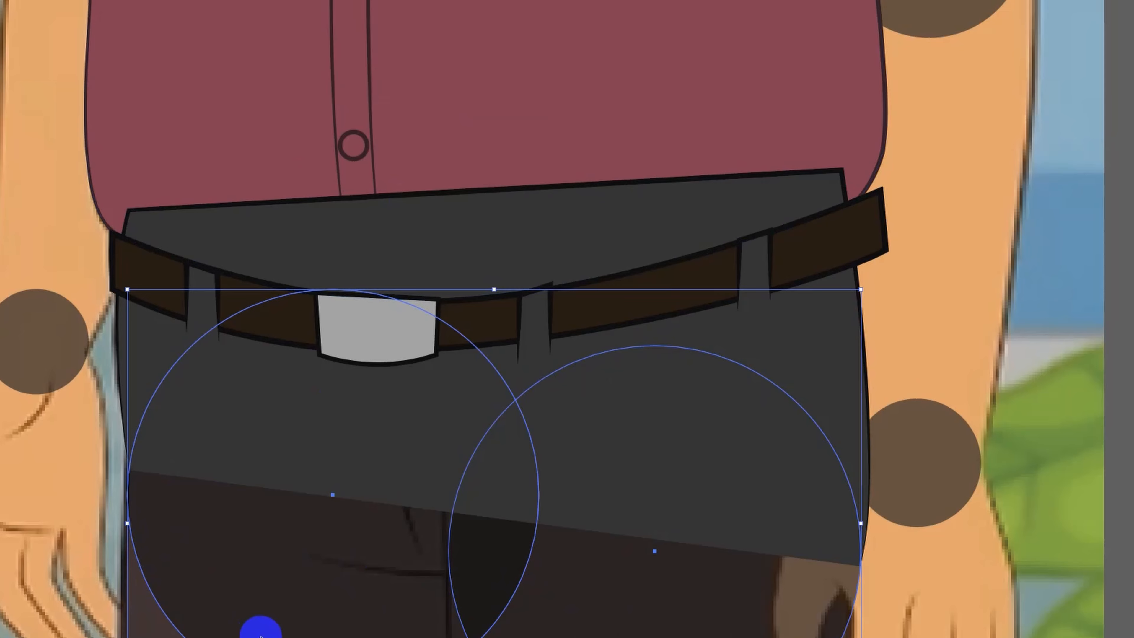
pyautogui.hotkey('ctrl', 'shift', 'v')
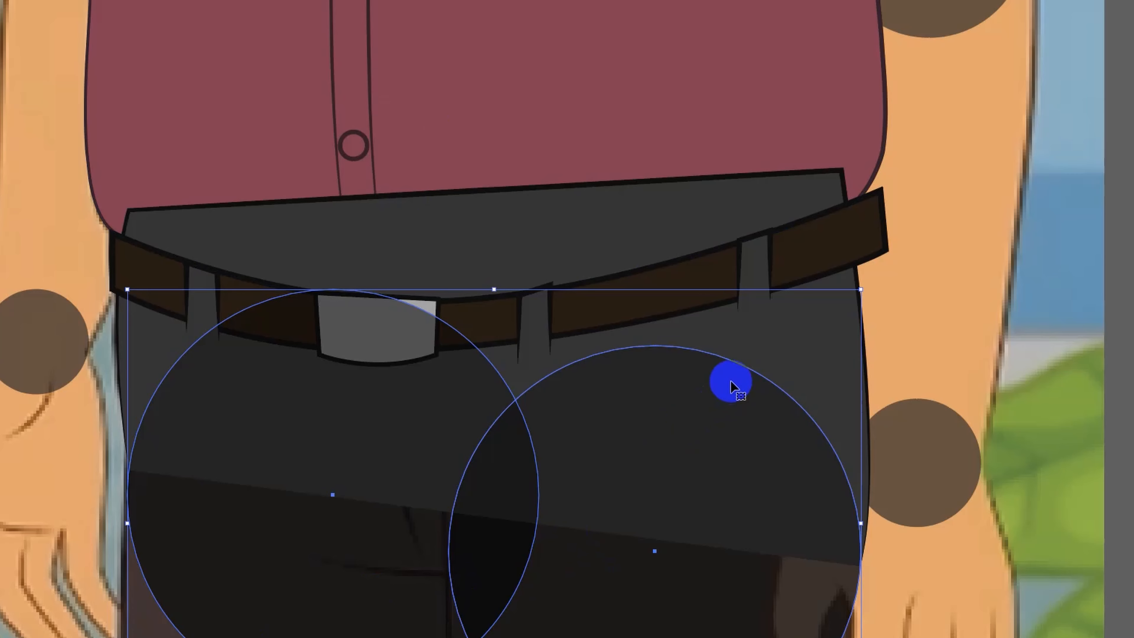
# Sample the hip shape's dark grey fill onto the two pasted circles and remove their outline.
pyautogui.press('i')
pyautogui.click(807, 334)
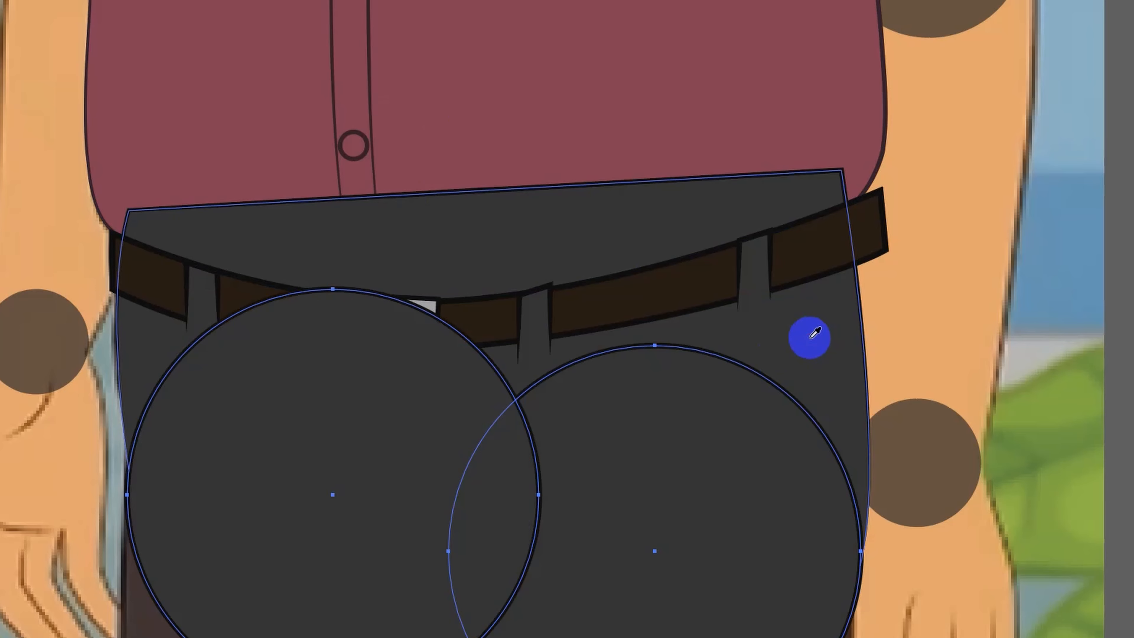
pyautogui.click(24, 229)
pyautogui.click(33, 254)
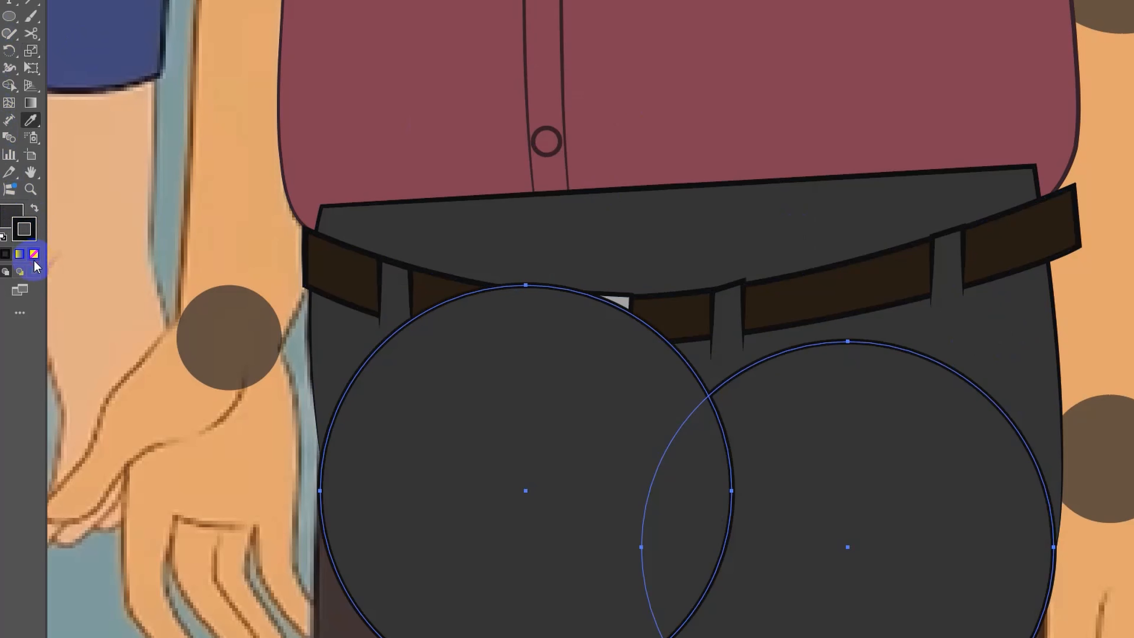
pyautogui.hotkey('ctrl', '-')
pyautogui.press('v')
# Move the two dark grey ellipses directly beneath the hip path in the layer order.
pyautogui.scroll(-3, 453, 180)
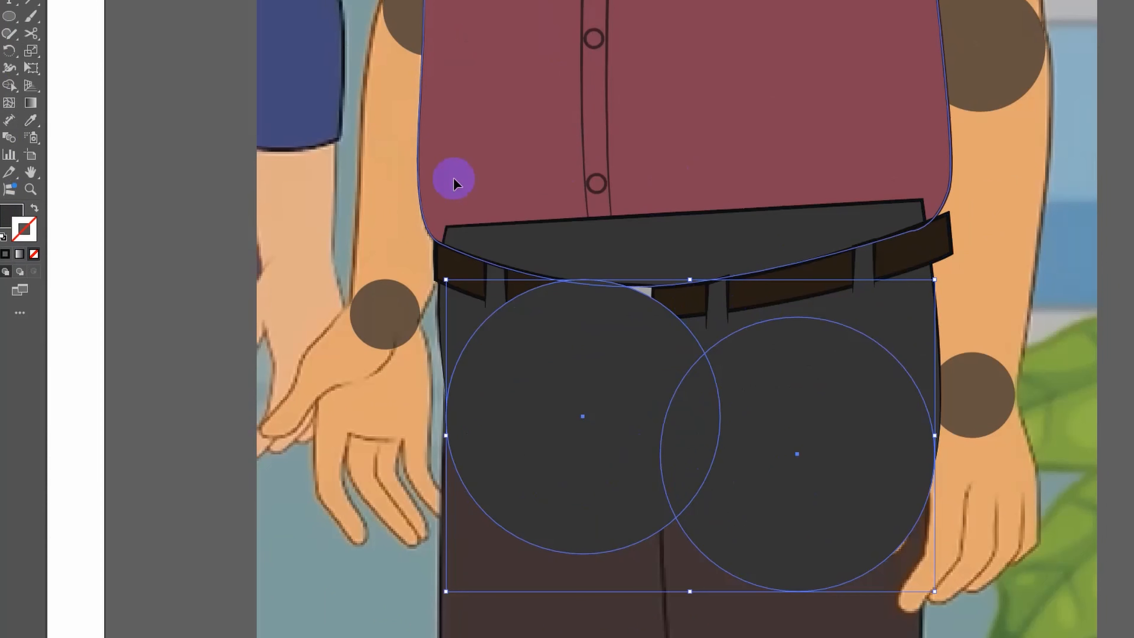
pyautogui.scroll(1, 587, 381)
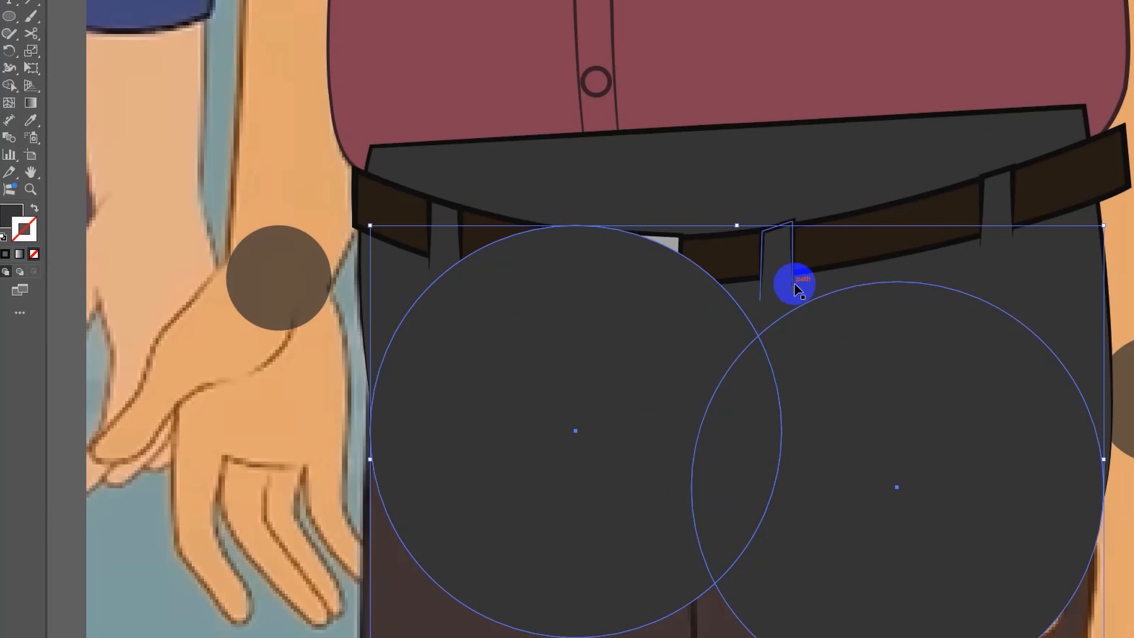
pyautogui.click(751, 112)
pyautogui.keyDown('shift'); pyautogui.click(752, 87); pyautogui.keyUp('shift')
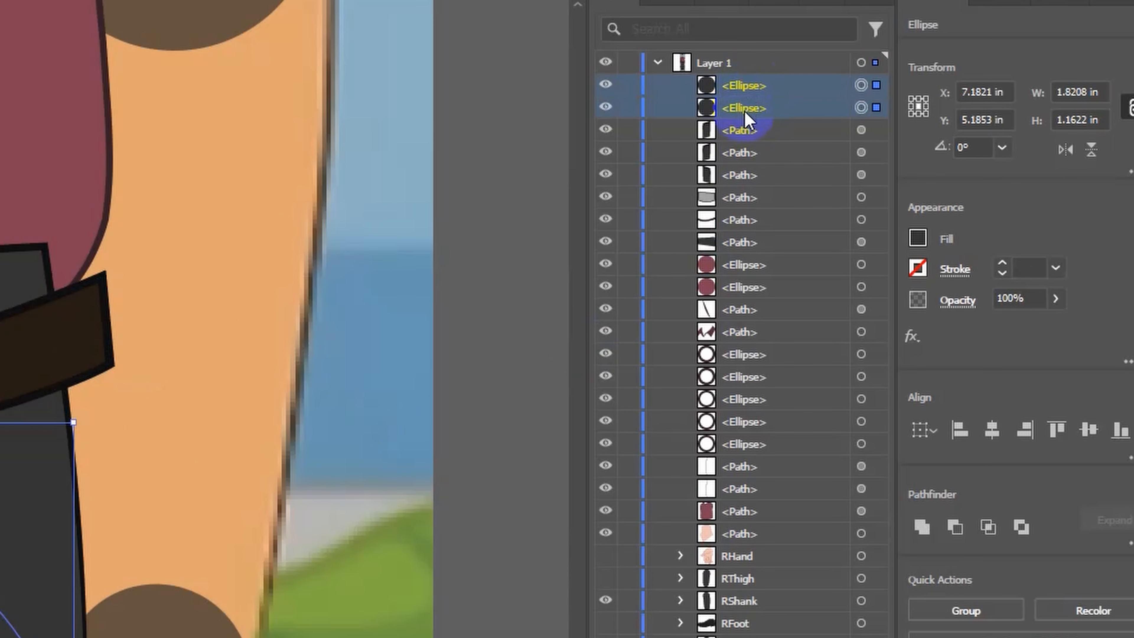
pyautogui.moveTo(744, 109); pyautogui.dragTo(748, 256)
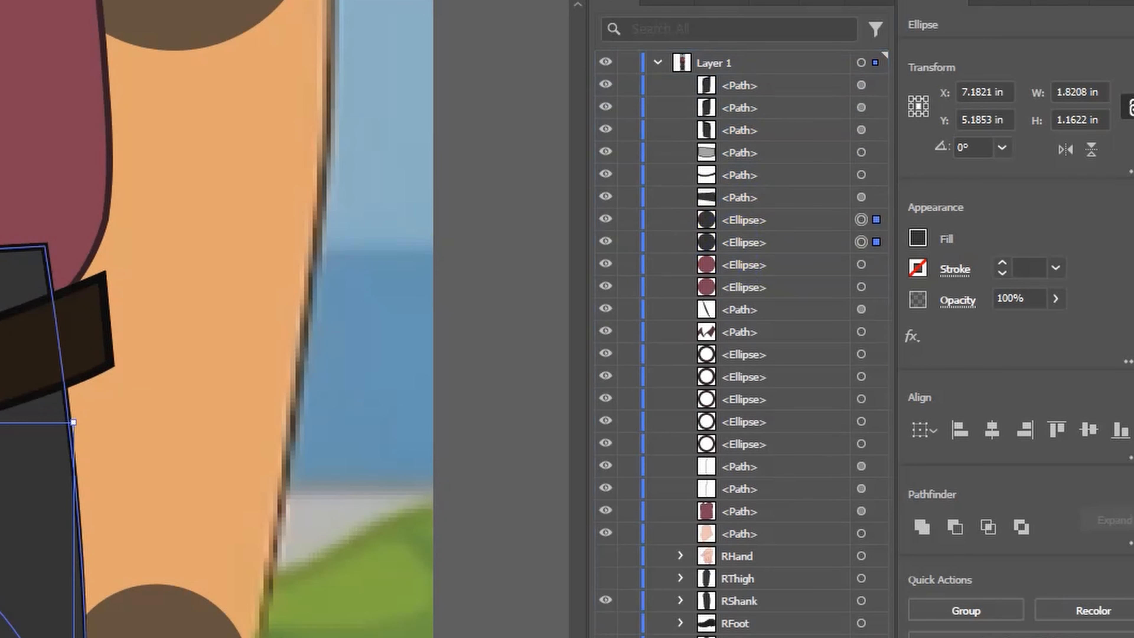
# Select the belt loops, buckle, belt, hip shape and two dark grey ellipses, and group them.
pyautogui.click(748, 106)
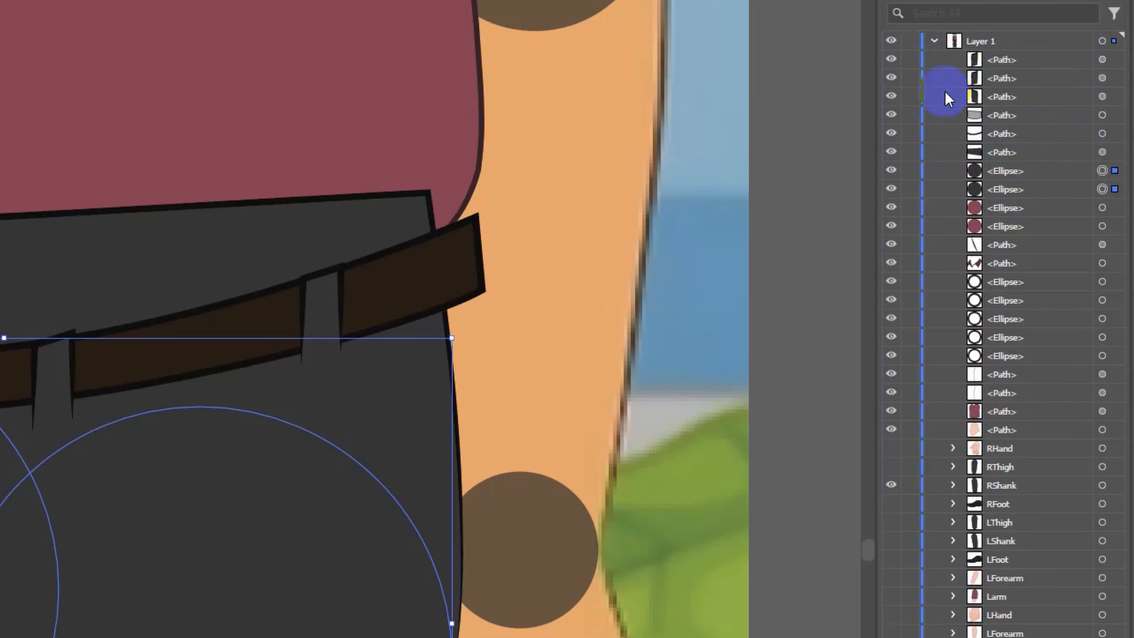
pyautogui.click(1102, 61)
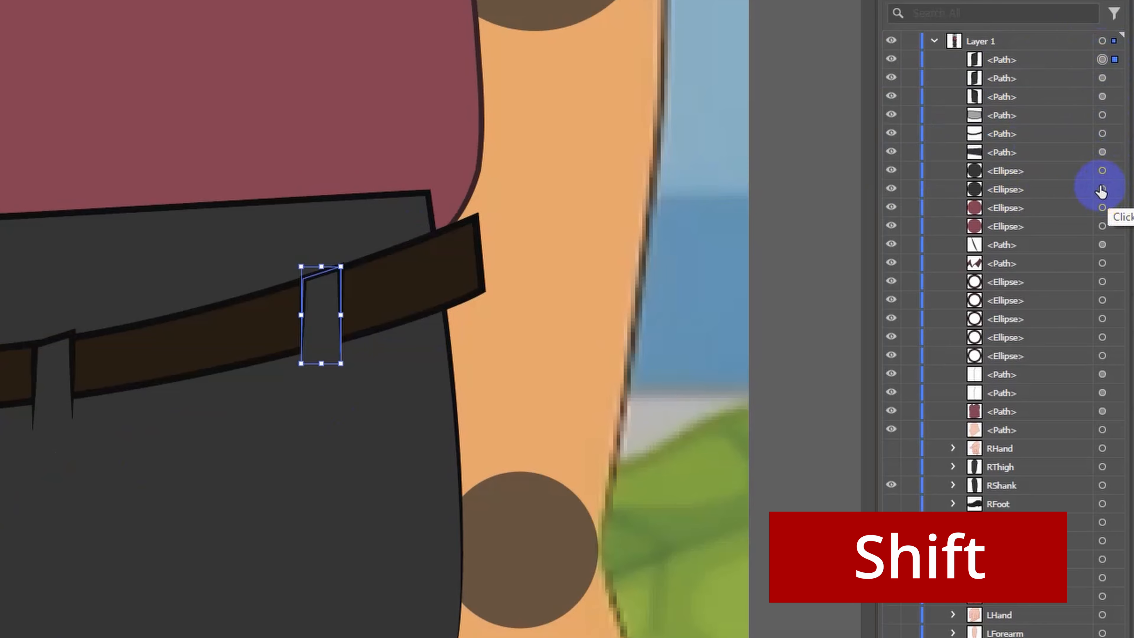
pyautogui.keyDown('shift'); pyautogui.click(1102, 190); pyautogui.keyUp('shift')
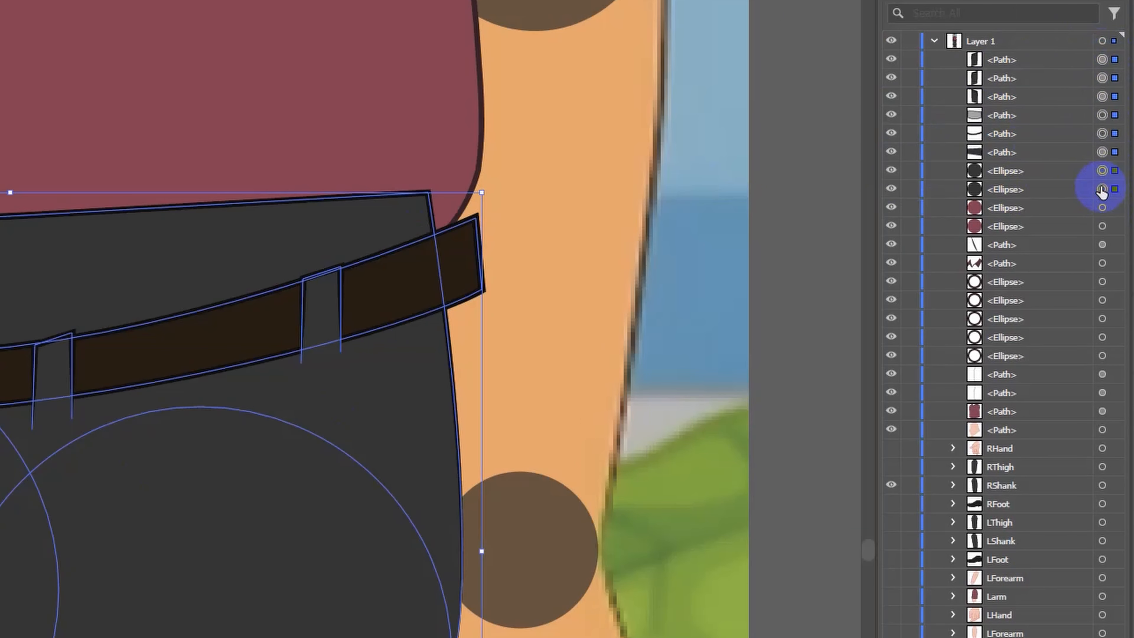
pyautogui.rightClick(81, 285)
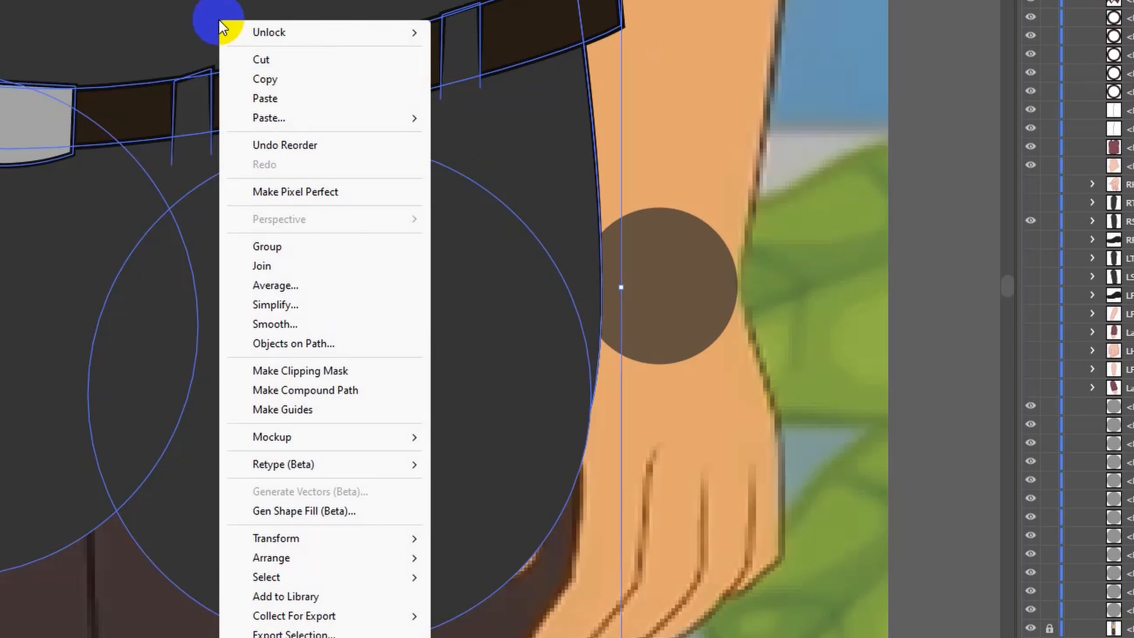
pyautogui.click(278, 246)
# Select all torso parts from the two maroon shoulder ellipses down to the maroon shirt path, and group them.
pyautogui.click(790, 76)
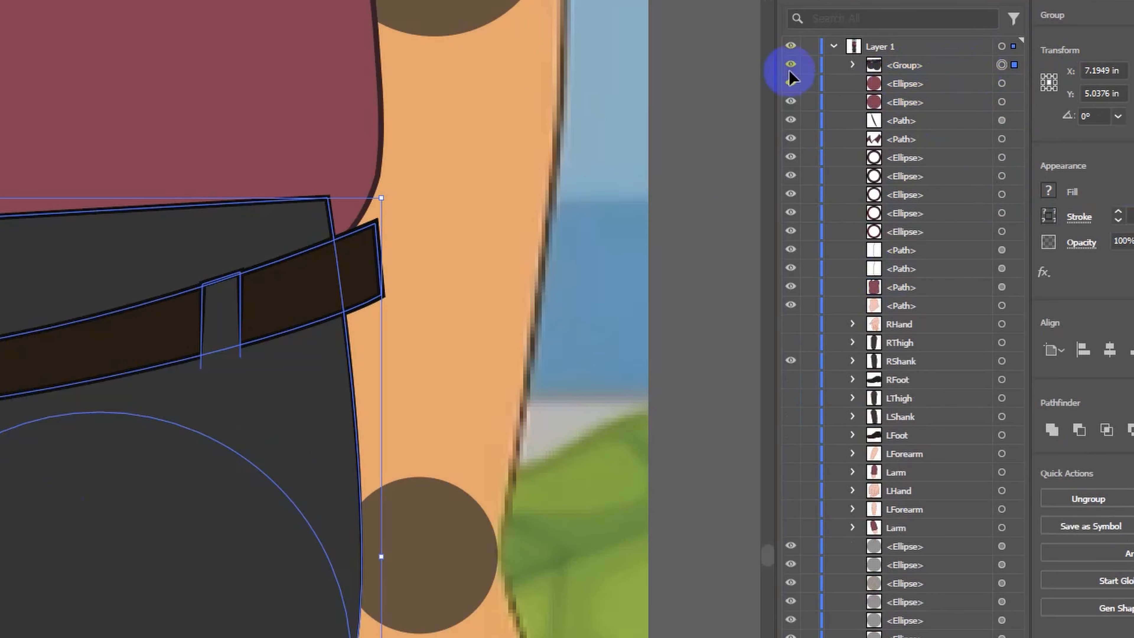
pyautogui.click(950, 116)
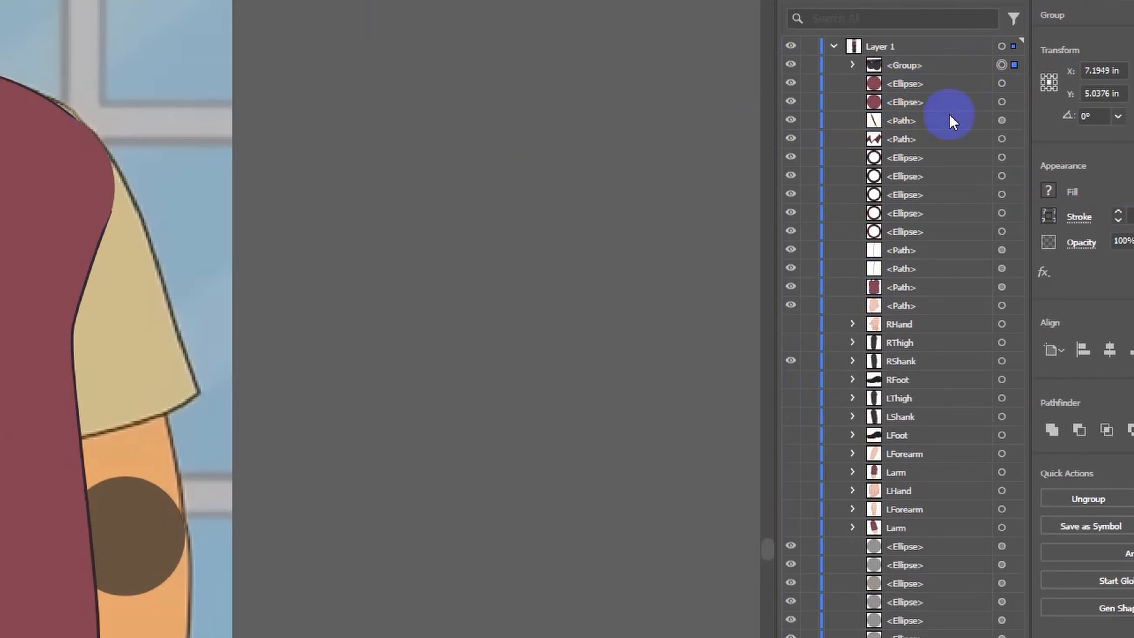
pyautogui.click(1001, 85)
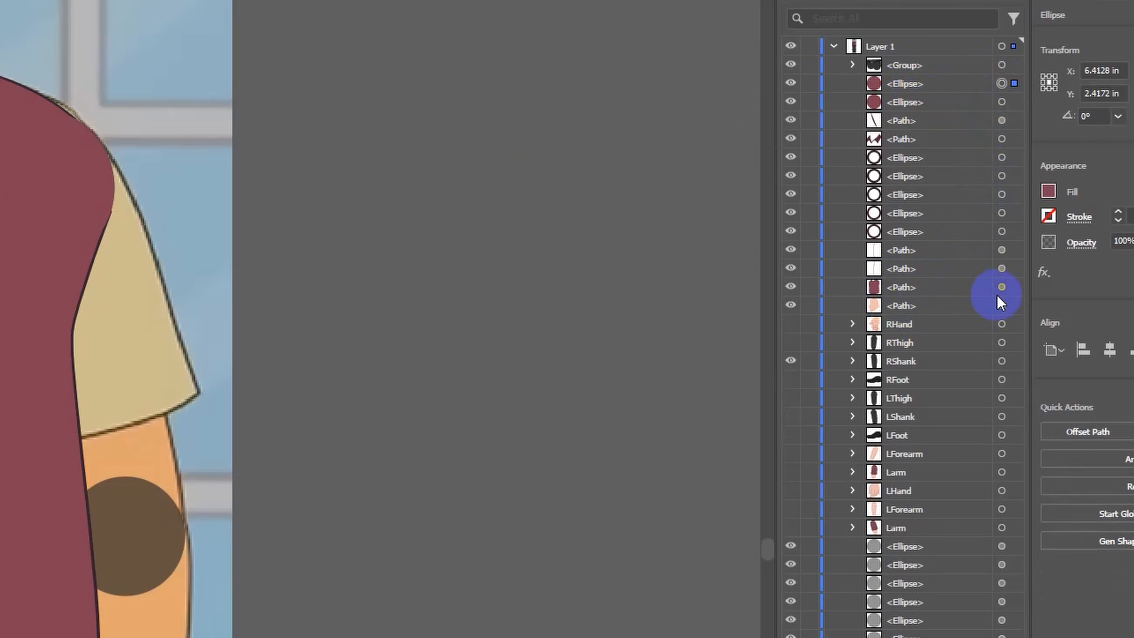
pyautogui.keyDown('shift'); pyautogui.click(1001, 287); pyautogui.keyUp('shift')
pyautogui.rightClick(431, 107)
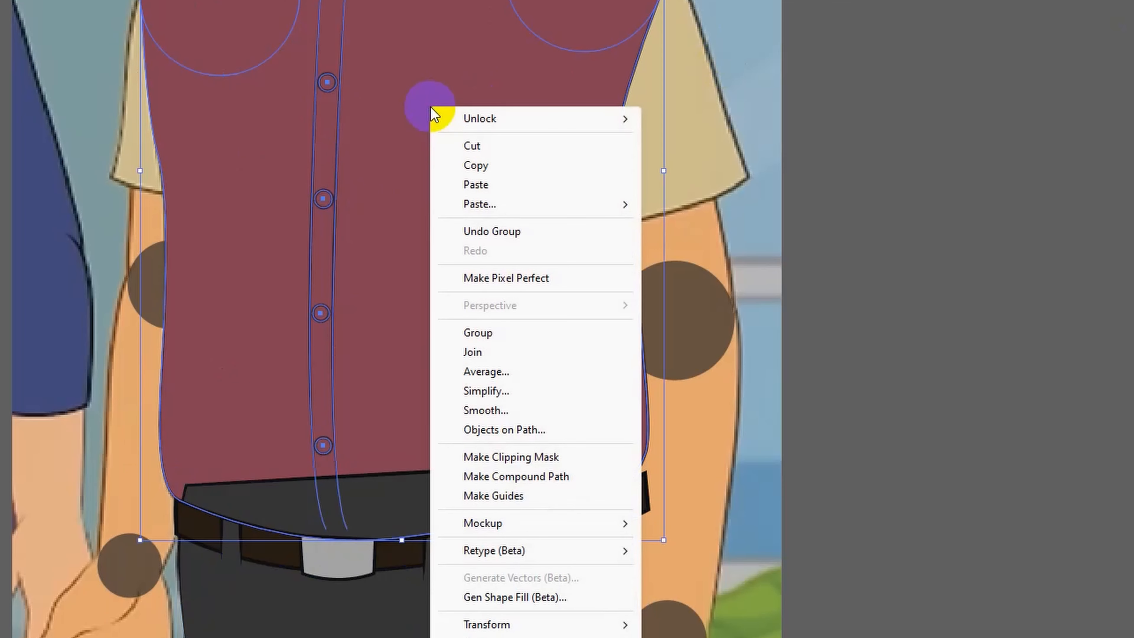
pyautogui.click(491, 333)
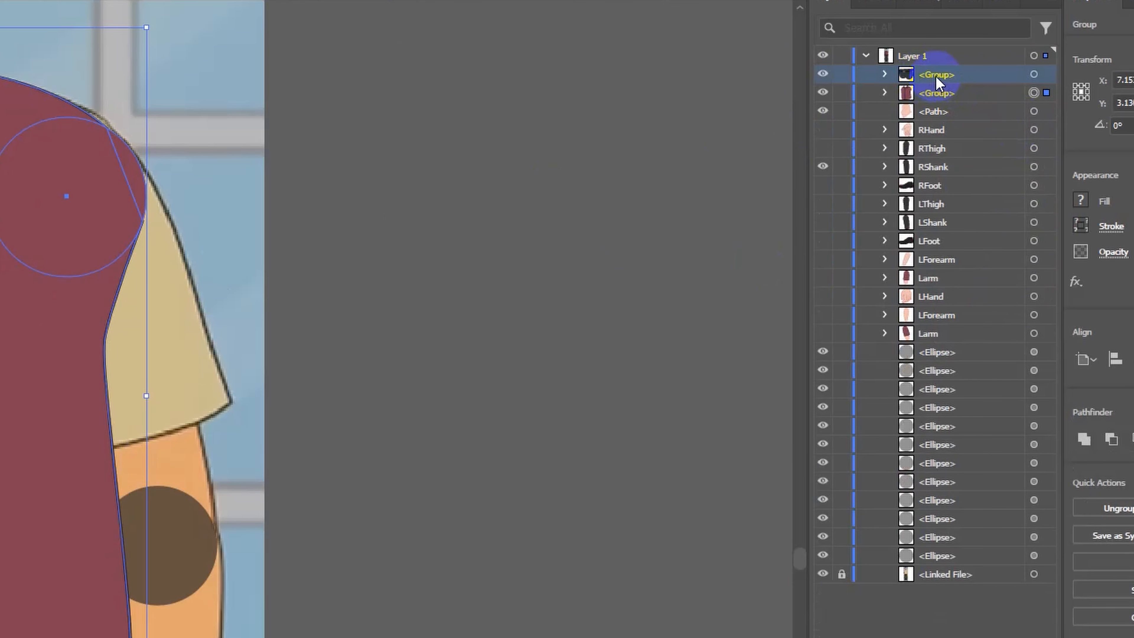
# Move the torso group above the belted hips group in the layer order, and group the two together.
pyautogui.moveTo(936, 74); pyautogui.dragTo(937, 98)
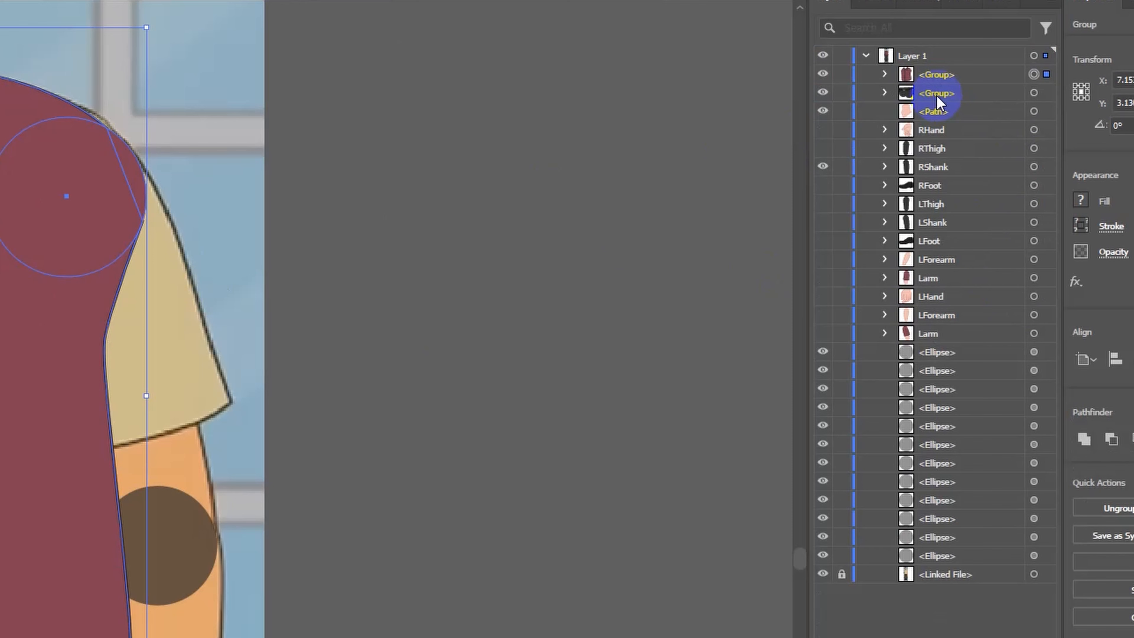
pyautogui.click(946, 86)
pyautogui.click(1033, 92)
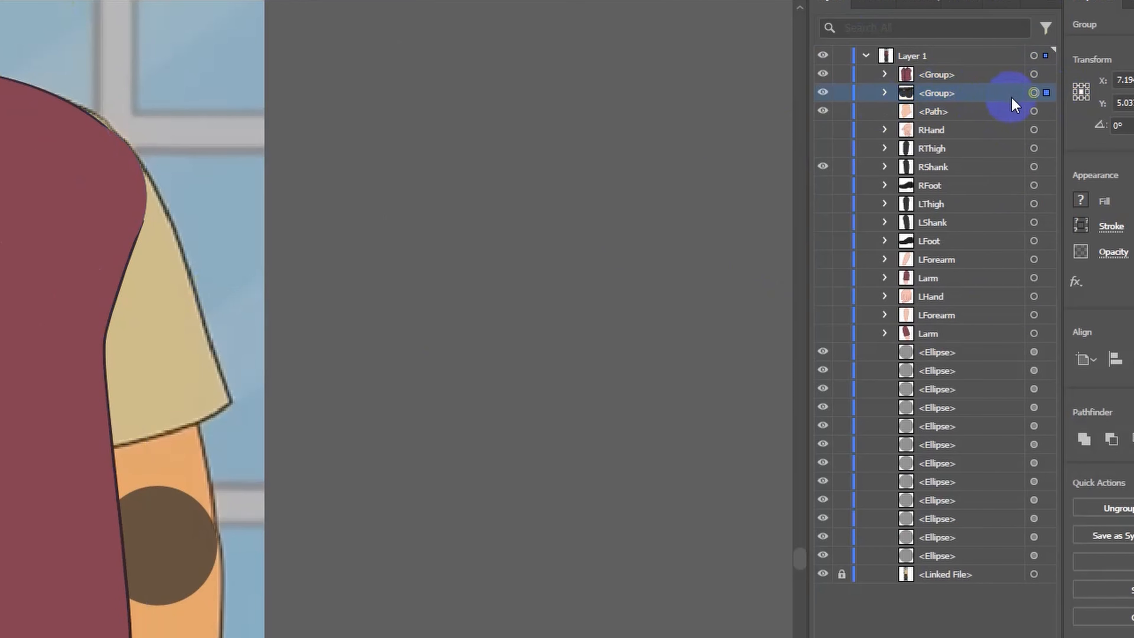
pyautogui.click(1045, 80)
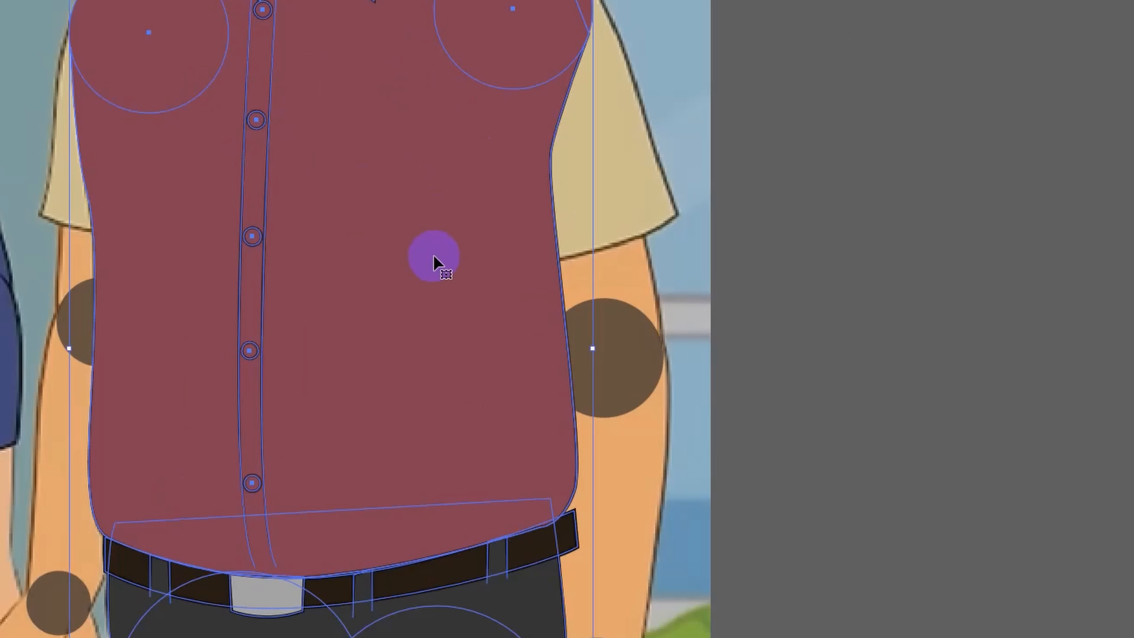
pyautogui.rightClick(419, 202)
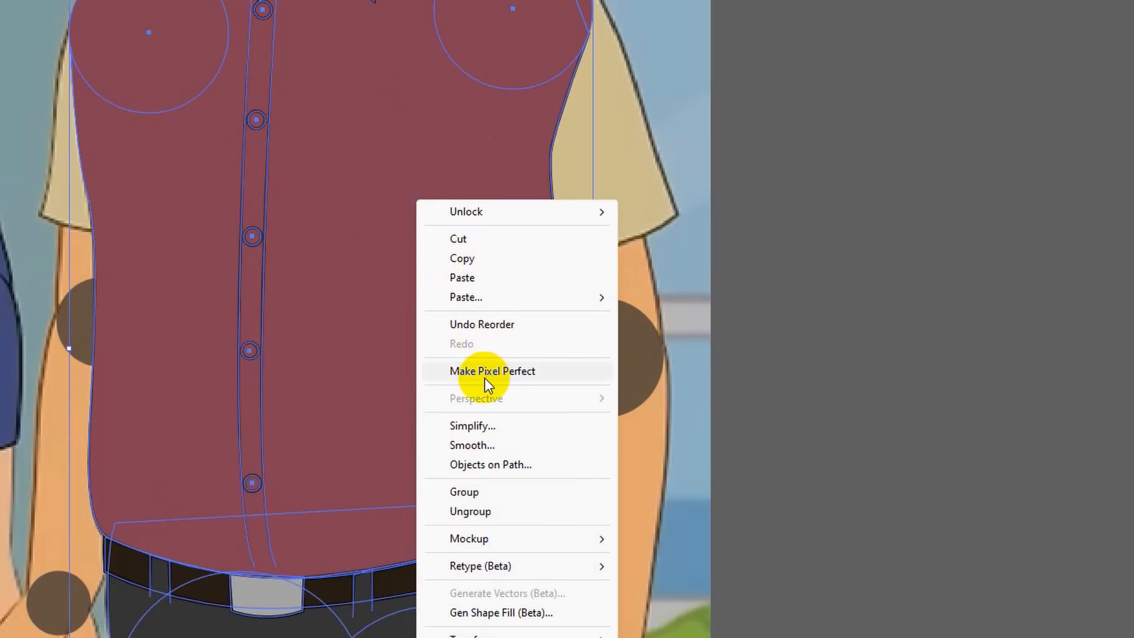
pyautogui.click(480, 492)
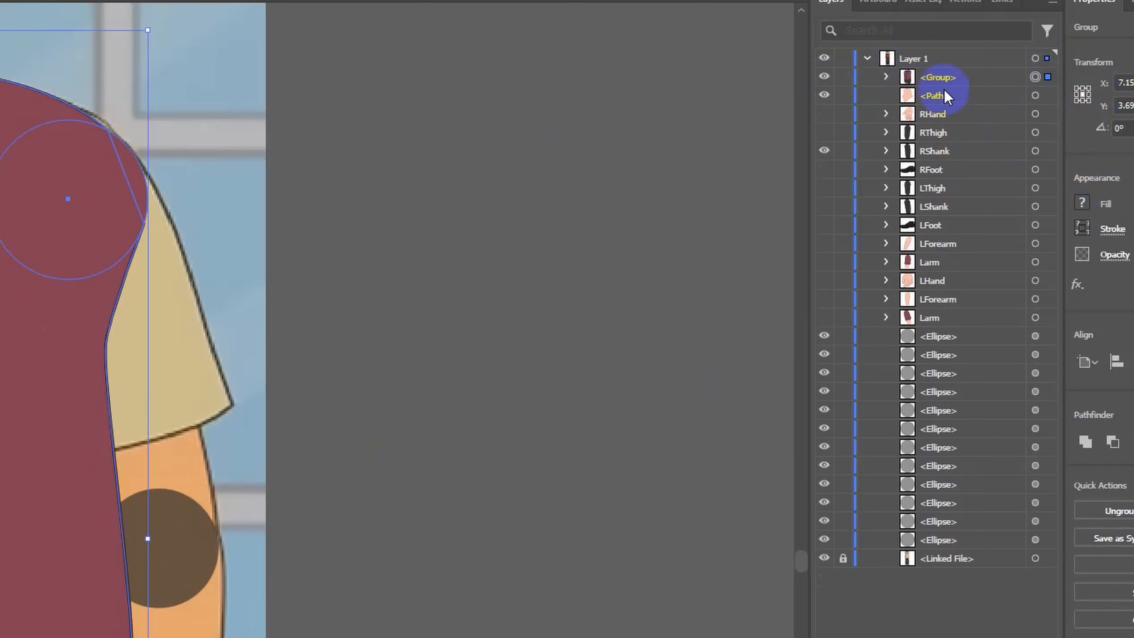
# Rename the combined torso and hips group as Hip, and hide the linked reference image.
pyautogui.doubleClick(947, 79)
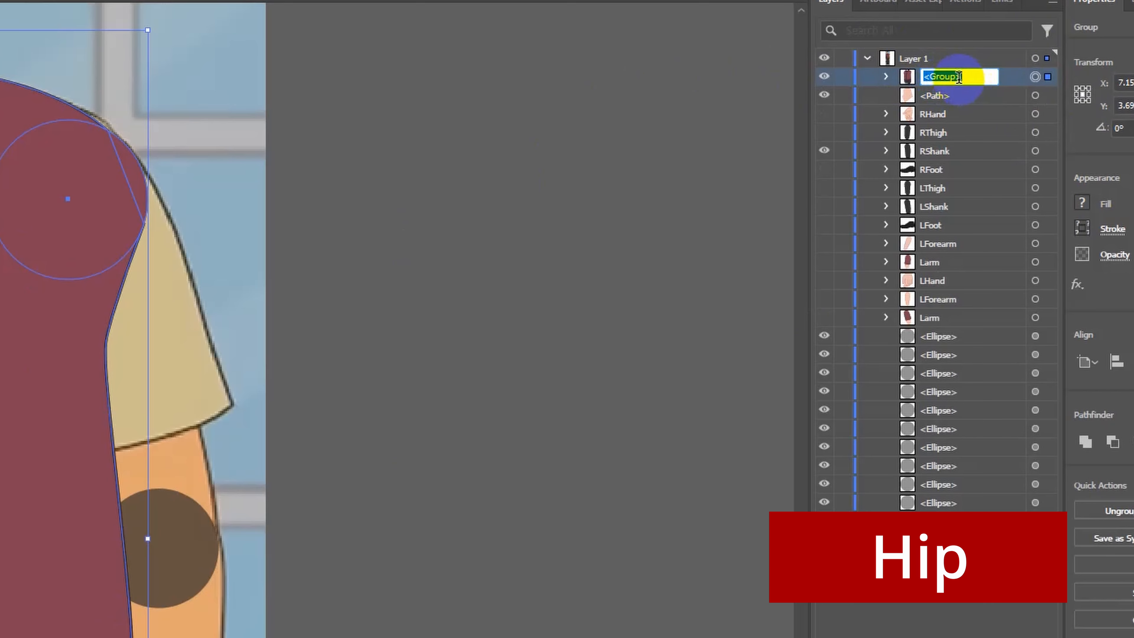
pyautogui.write('Hip')
pyautogui.press('Return')
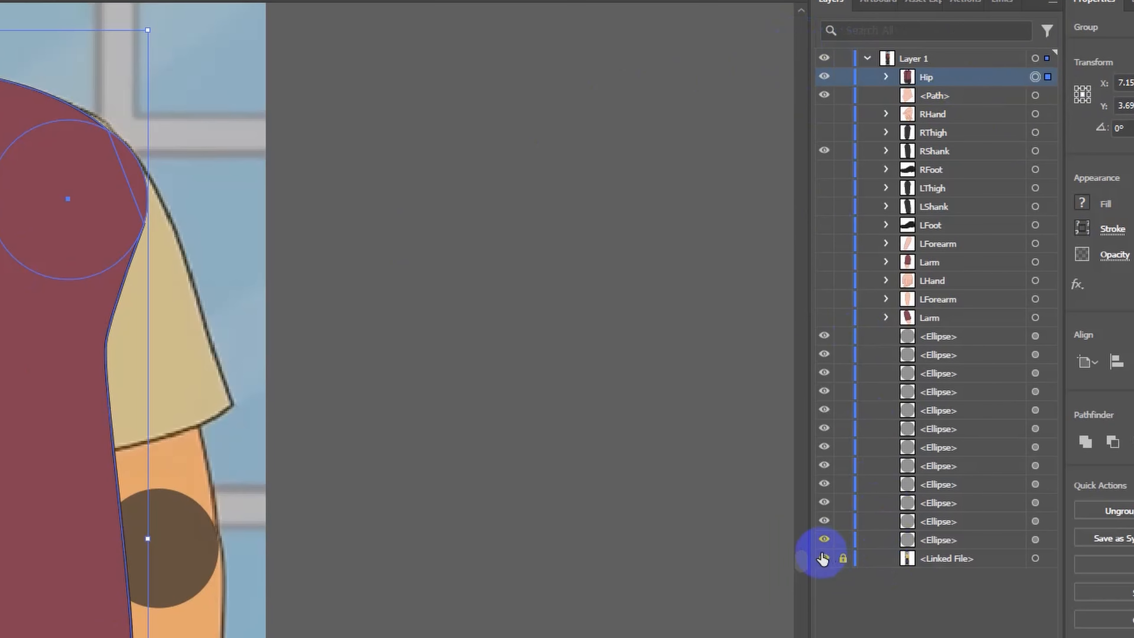
pyautogui.click(824, 558)
# Move the neck path into the torso group inside Hip, placing it beneath the maroon shirt path.
pyautogui.scroll(-3, 127, 587)
pyautogui.scroll(6, 442, 188)
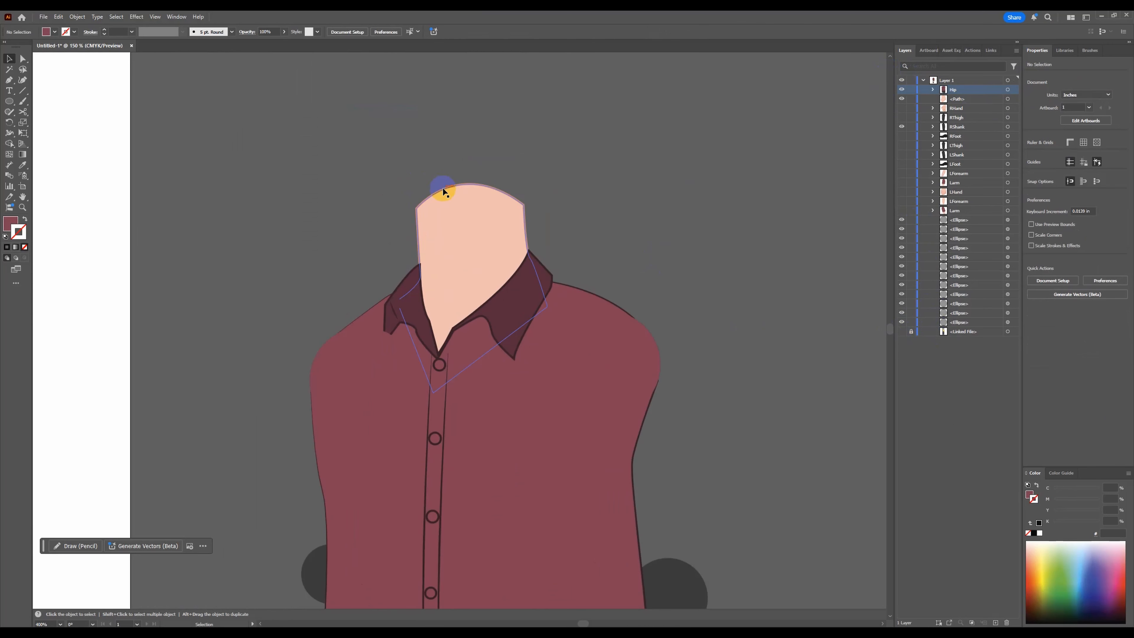
pyautogui.scroll(-3, 377, 282)
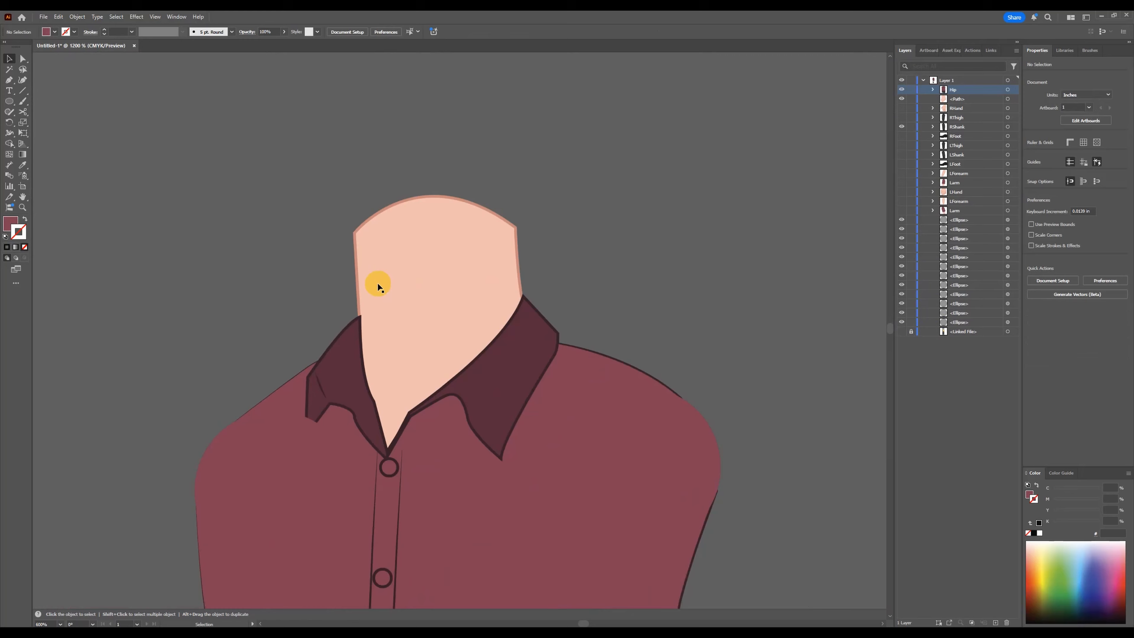
pyautogui.click(430, 257)
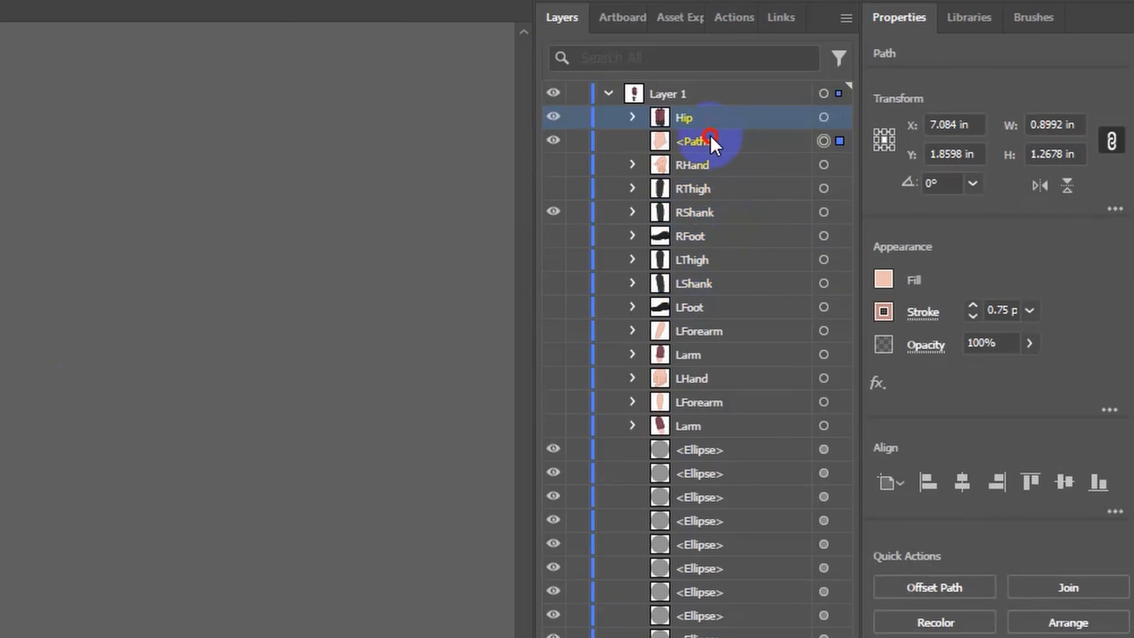
pyautogui.click(960, 99)
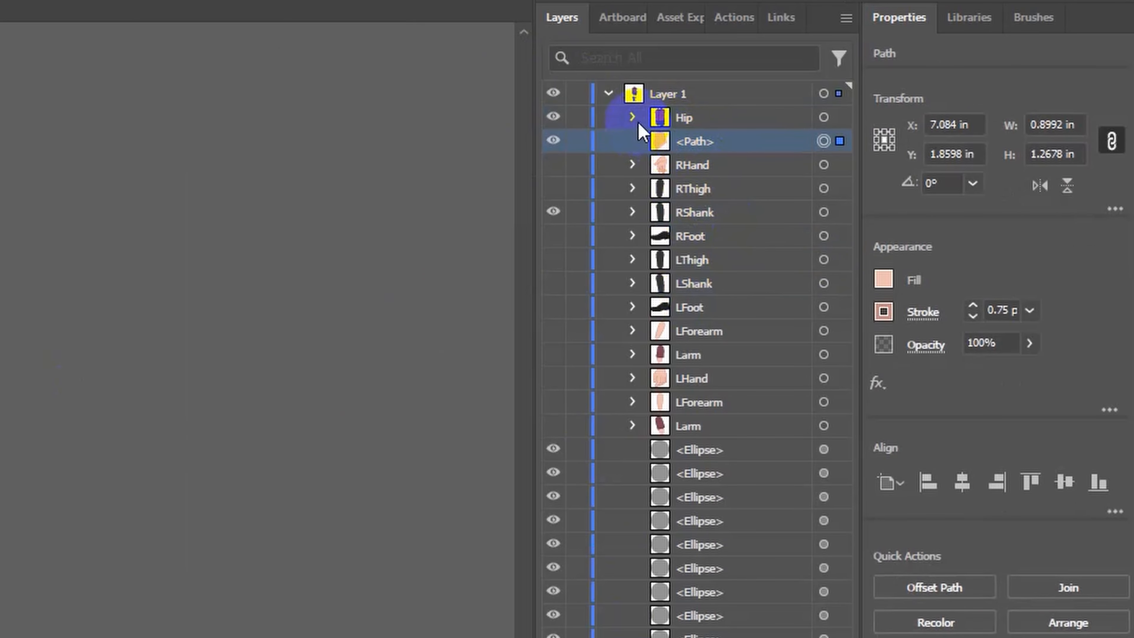
pyautogui.click(632, 117)
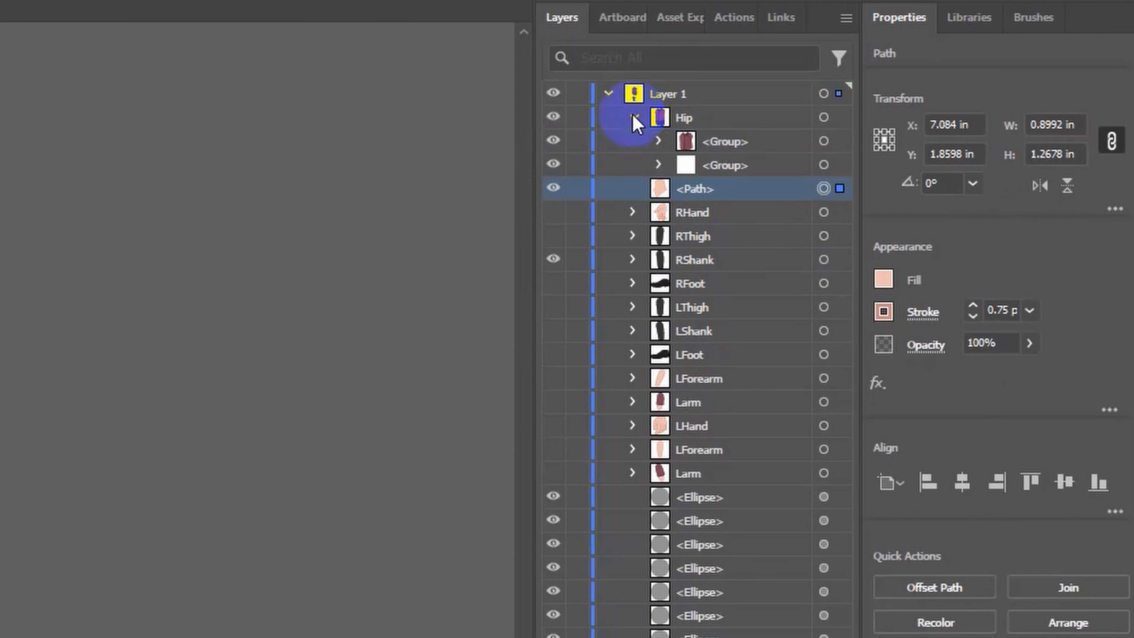
pyautogui.click(659, 143)
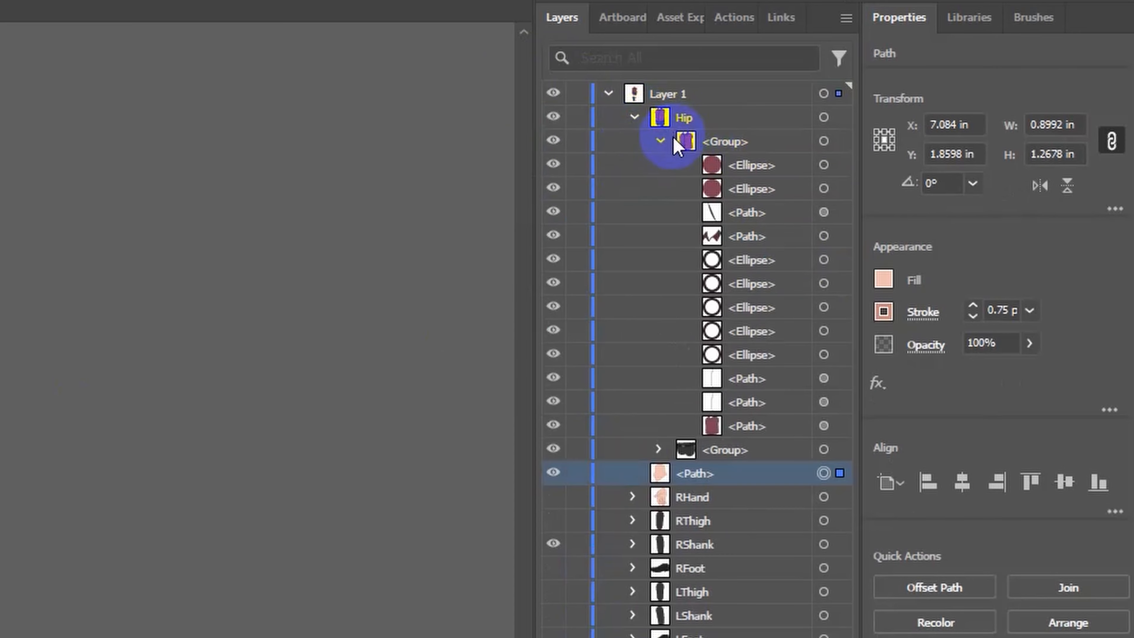
pyautogui.moveTo(692, 475); pyautogui.dragTo(745, 435)
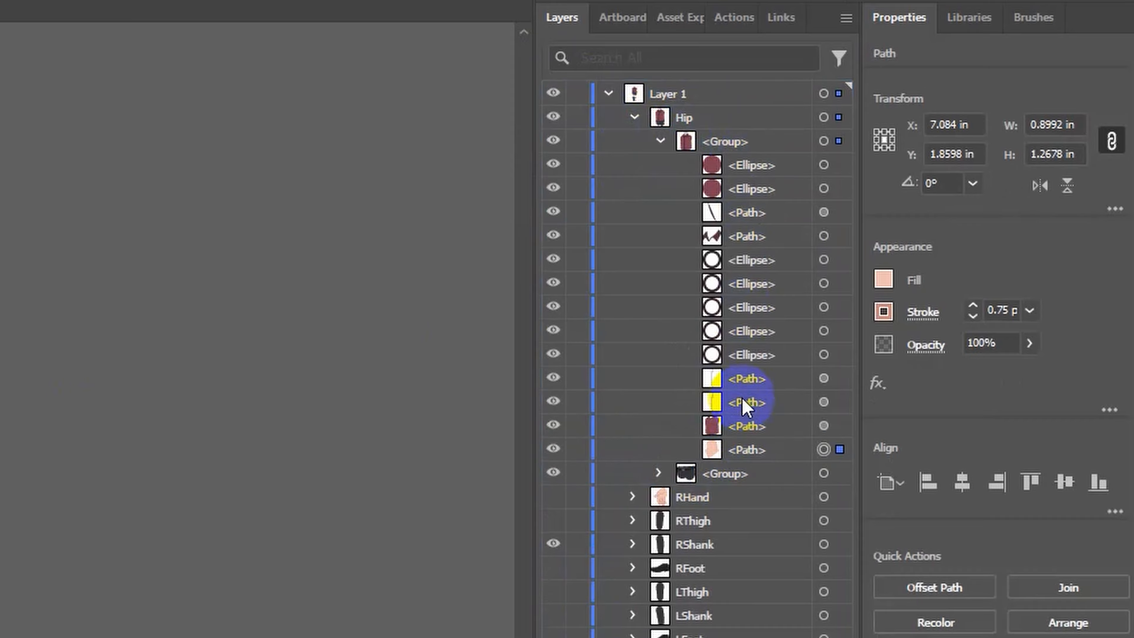
pyautogui.click(634, 117)
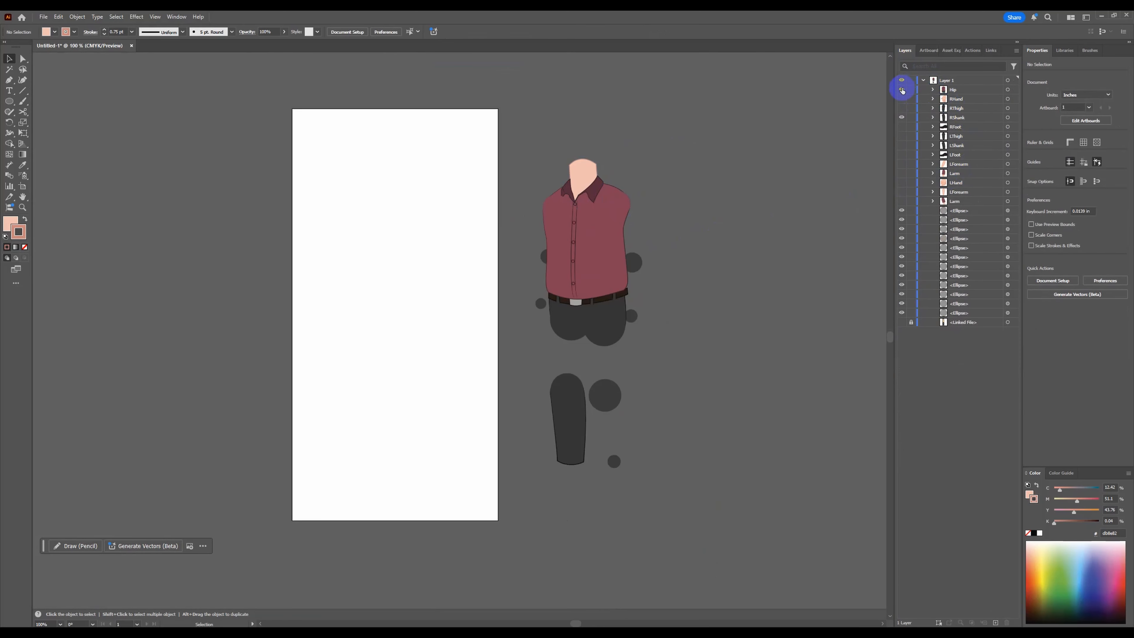
# Hide the Hip and RShank groups, and delete all the loose grey joint ellipses.
pyautogui.moveTo(902, 91); pyautogui.dragTo(900, 114)
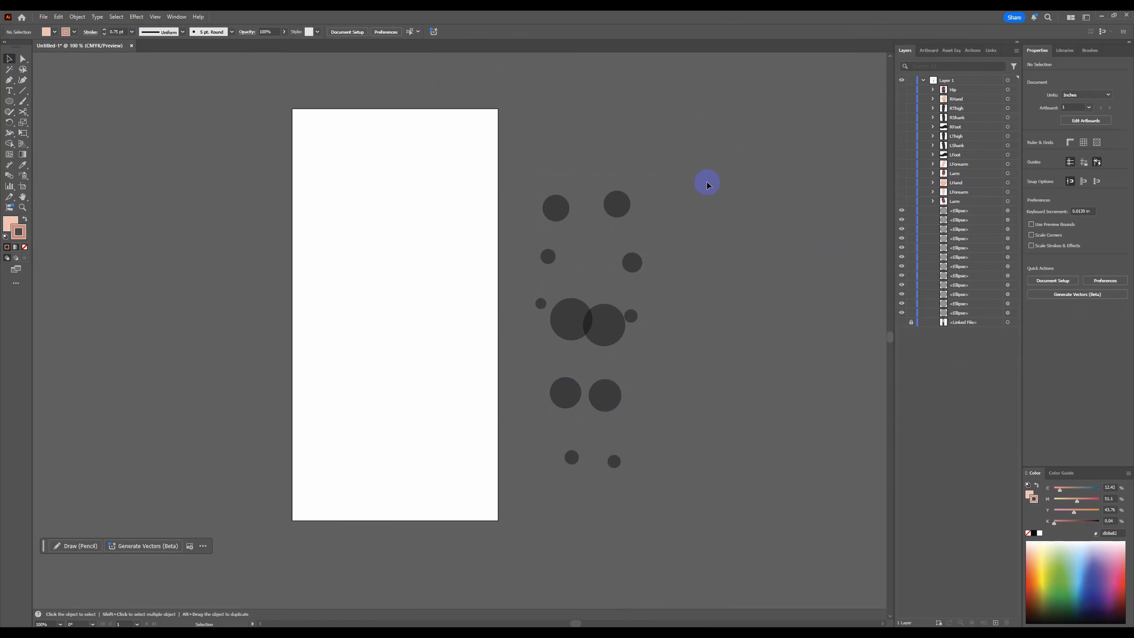
pyautogui.moveTo(527, 500); pyautogui.dragTo(527, 480)
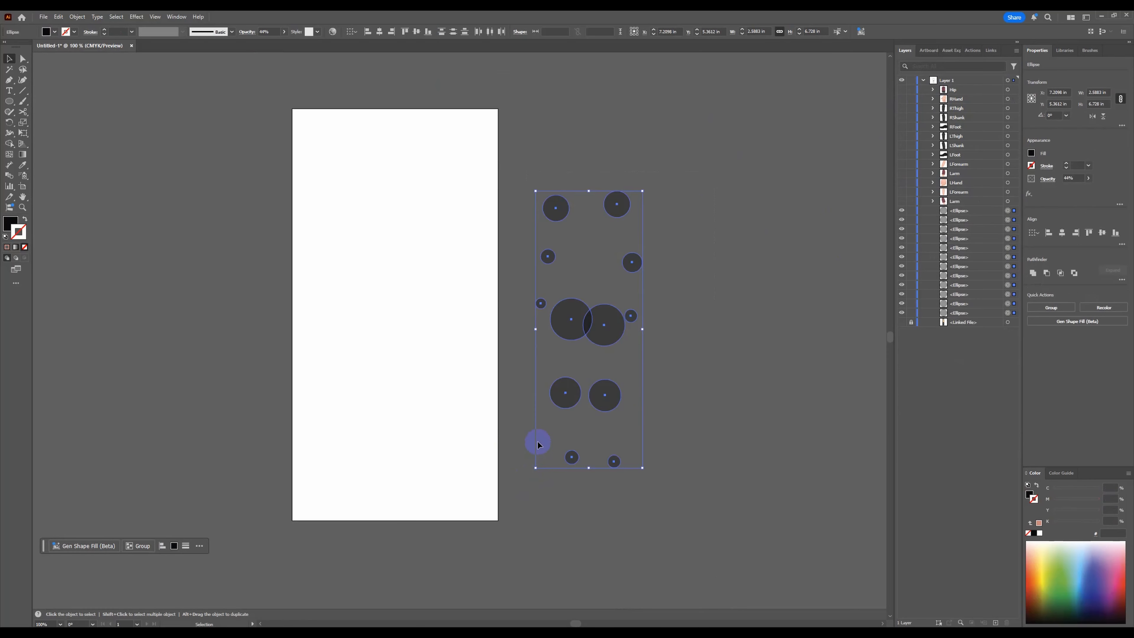
pyautogui.press('Delete')
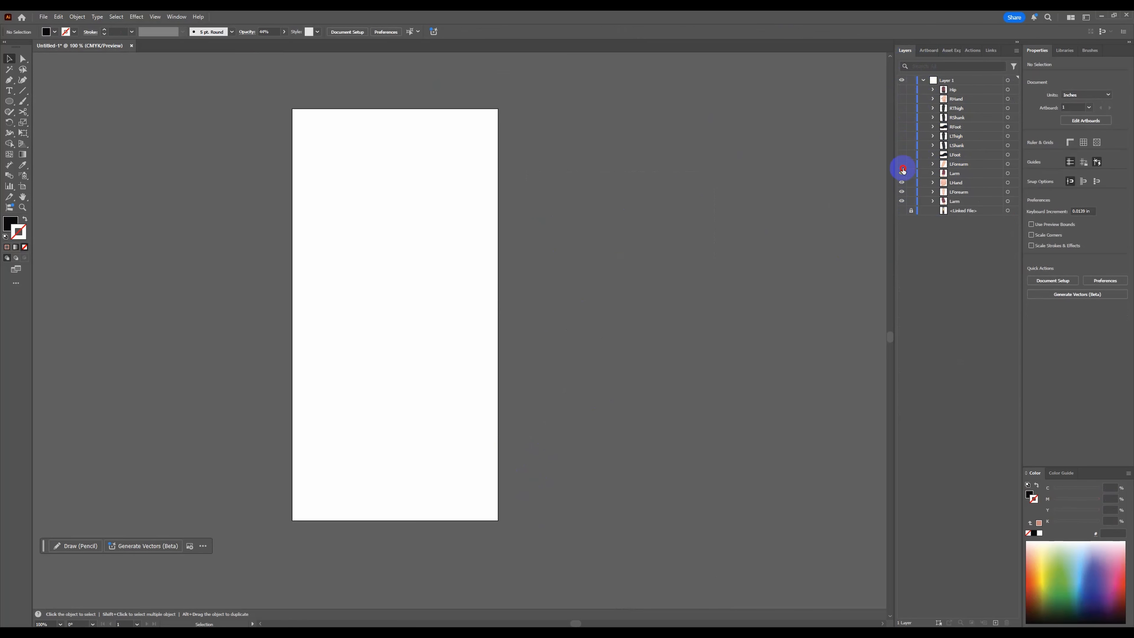
# Show all the body-part groups from Larm up to Hip, leaving the linked reference image hidden.
pyautogui.moveTo(903, 170); pyautogui.dragTo(903, 88)
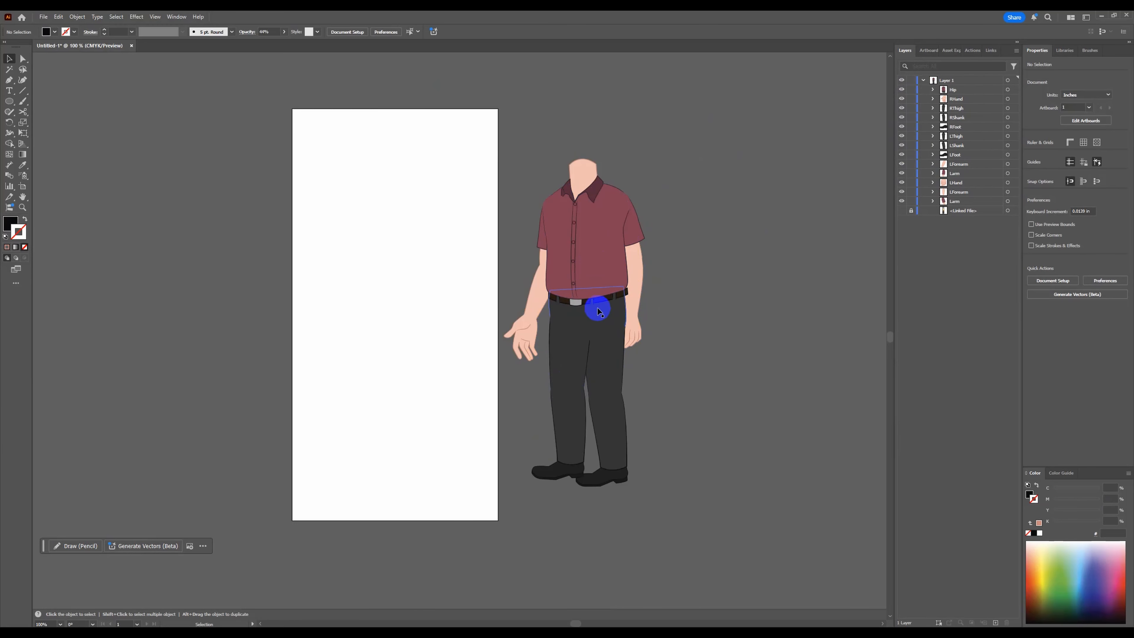
pyautogui.scroll(3, 615, 296)
pyautogui.scroll(2, 464, 338)
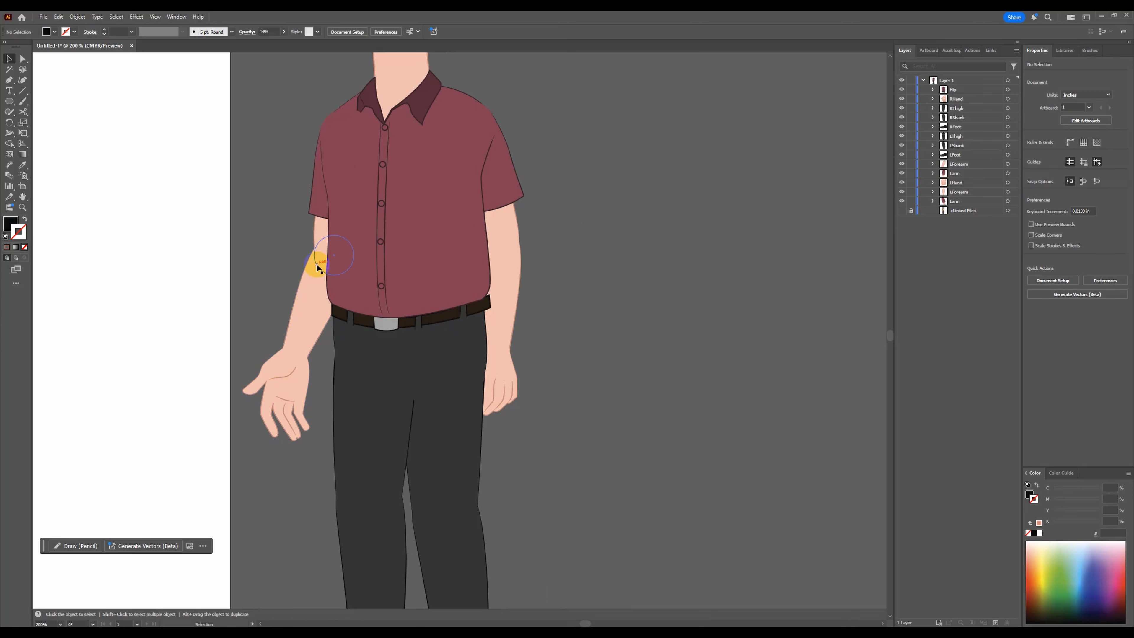
pyautogui.scroll(-1, 564, 286)
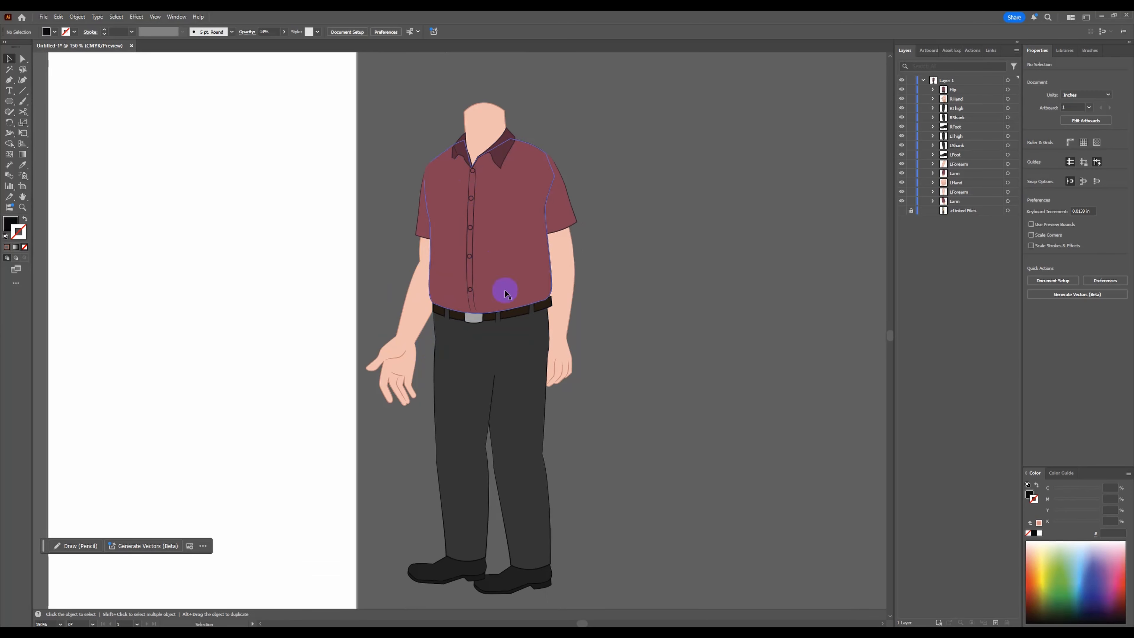
pyautogui.click(503, 356)
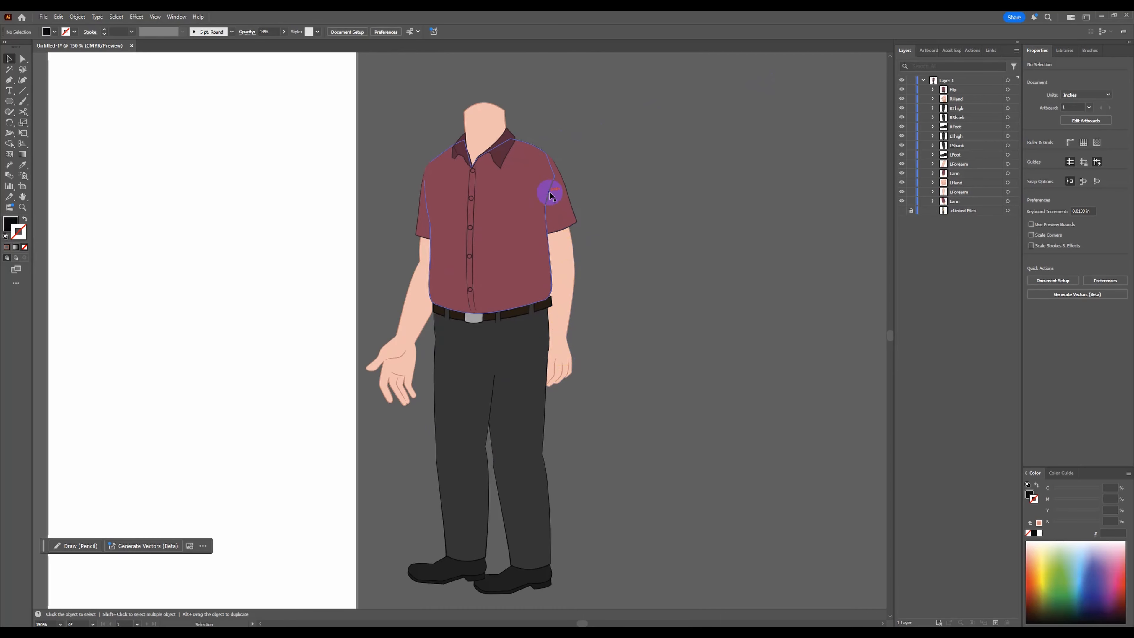
# Select the LHand group and the LForearm and Larm groups directly beneath it, and move them above Hip in the layer order.
pyautogui.scroll(2, 552, 192)
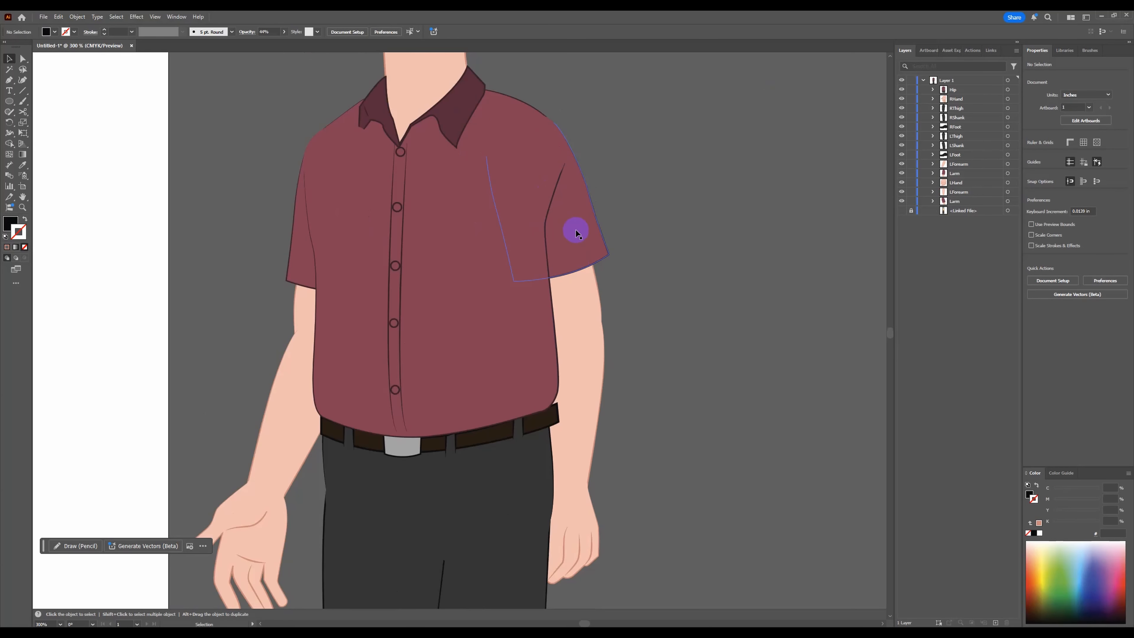
pyautogui.click(576, 233)
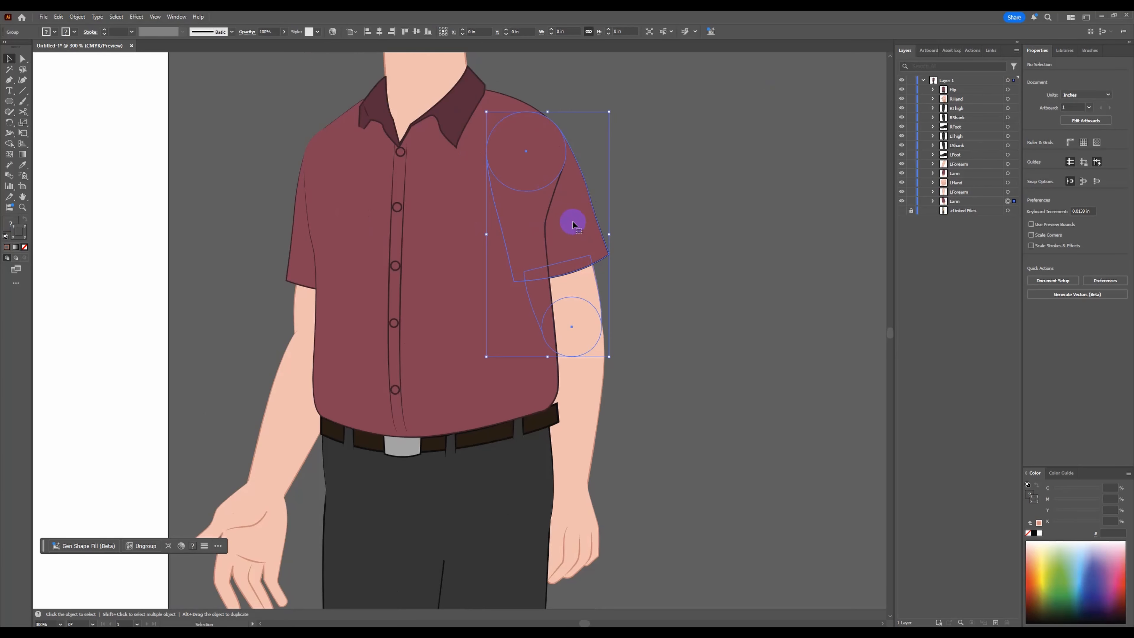
pyautogui.keyDown('shift'); pyautogui.click(579, 390); pyautogui.keyUp('shift')
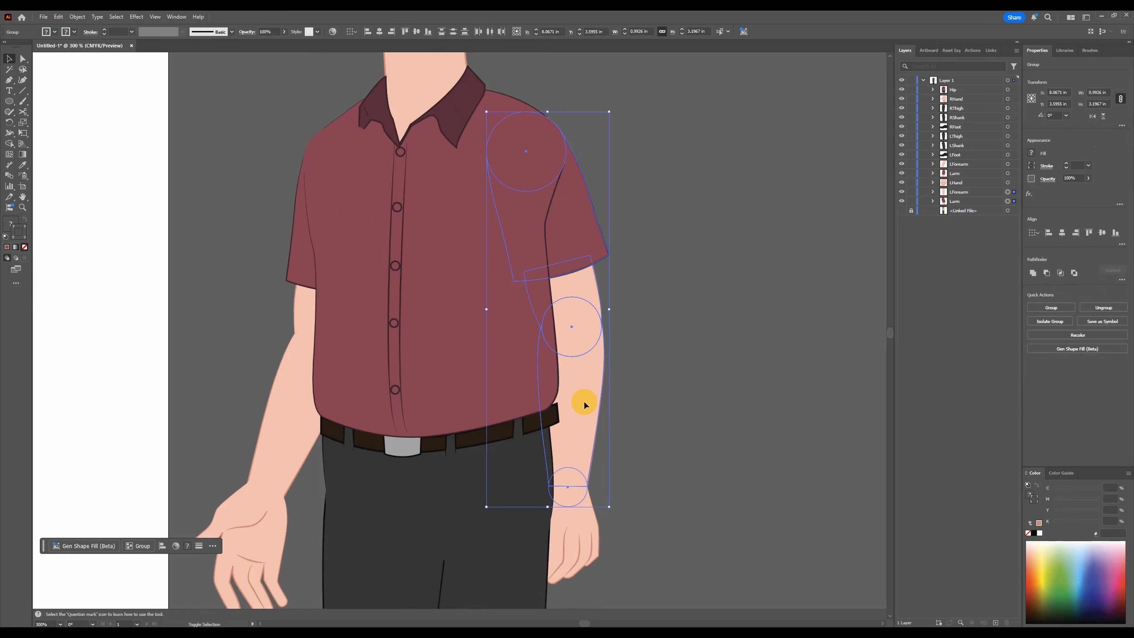
pyautogui.keyDown('shift'); pyautogui.click(572, 521); pyautogui.keyUp('shift')
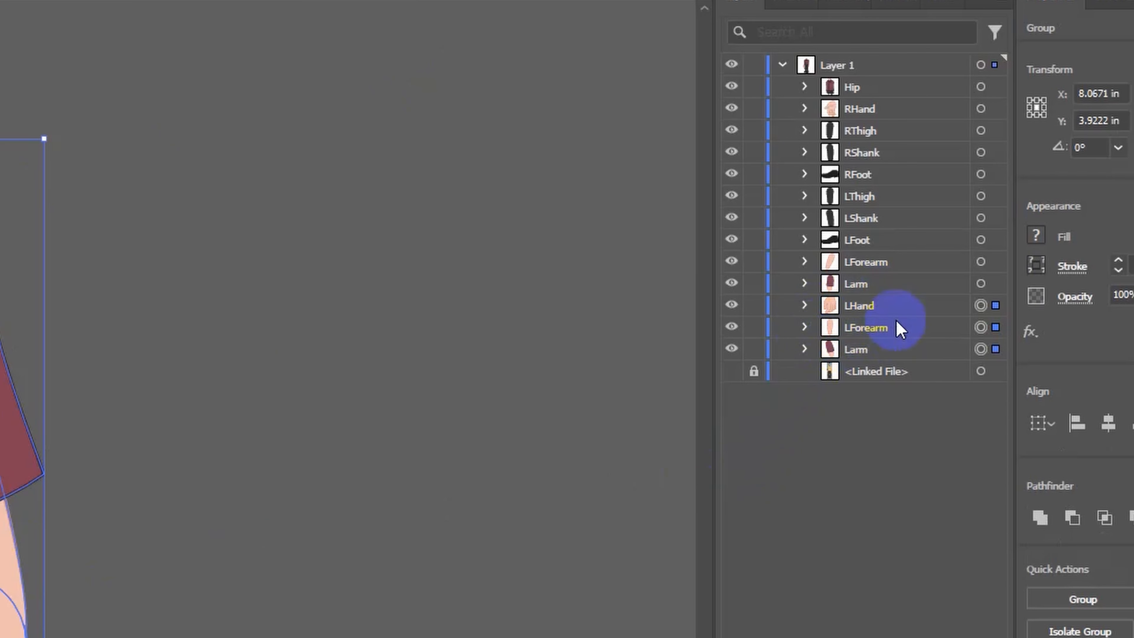
pyautogui.click(878, 307)
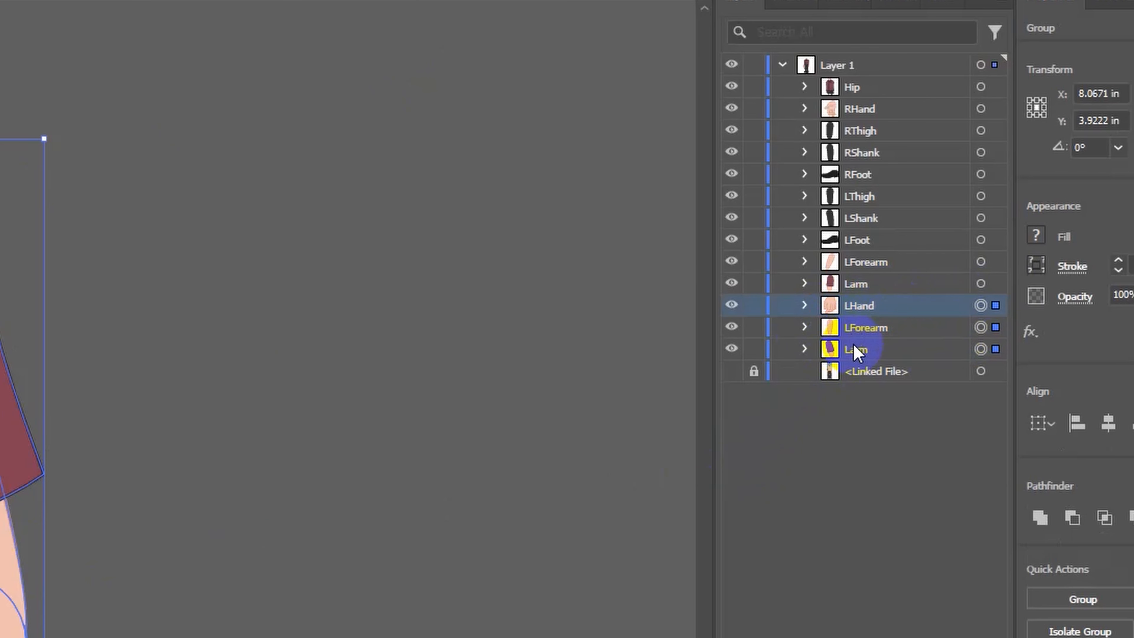
pyautogui.keyDown('shift'); pyautogui.click(855, 351); pyautogui.keyUp('shift')
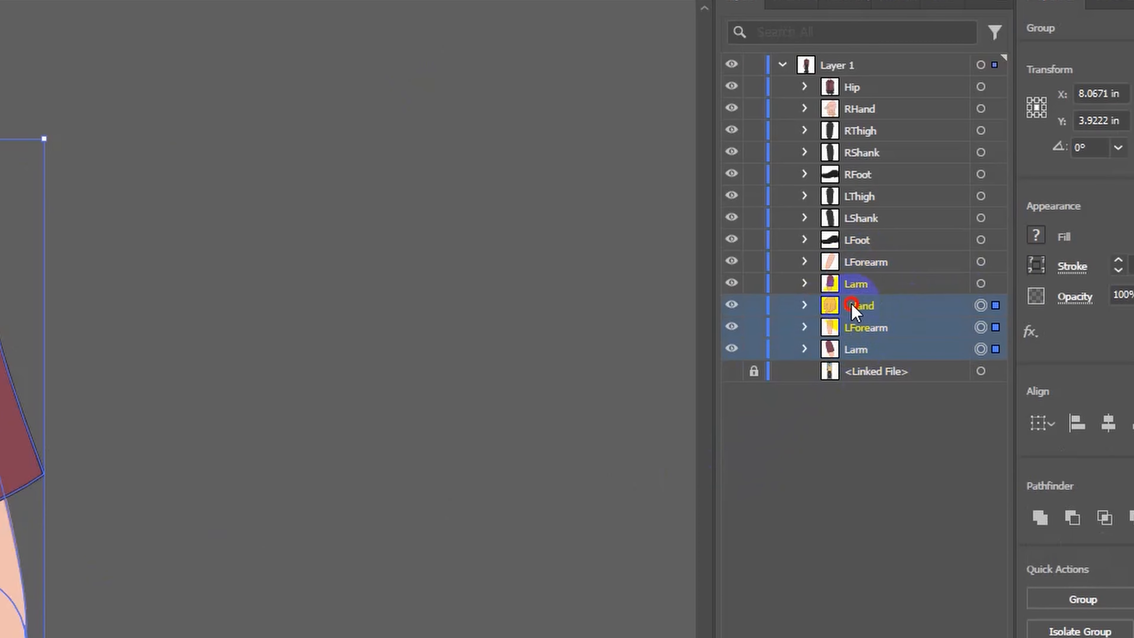
pyautogui.moveTo(852, 308); pyautogui.dragTo(863, 84)
# Select the LThigh, LShank and LFoot groups and move them directly beneath Hip in the layer order.
pyautogui.click(317, 446)
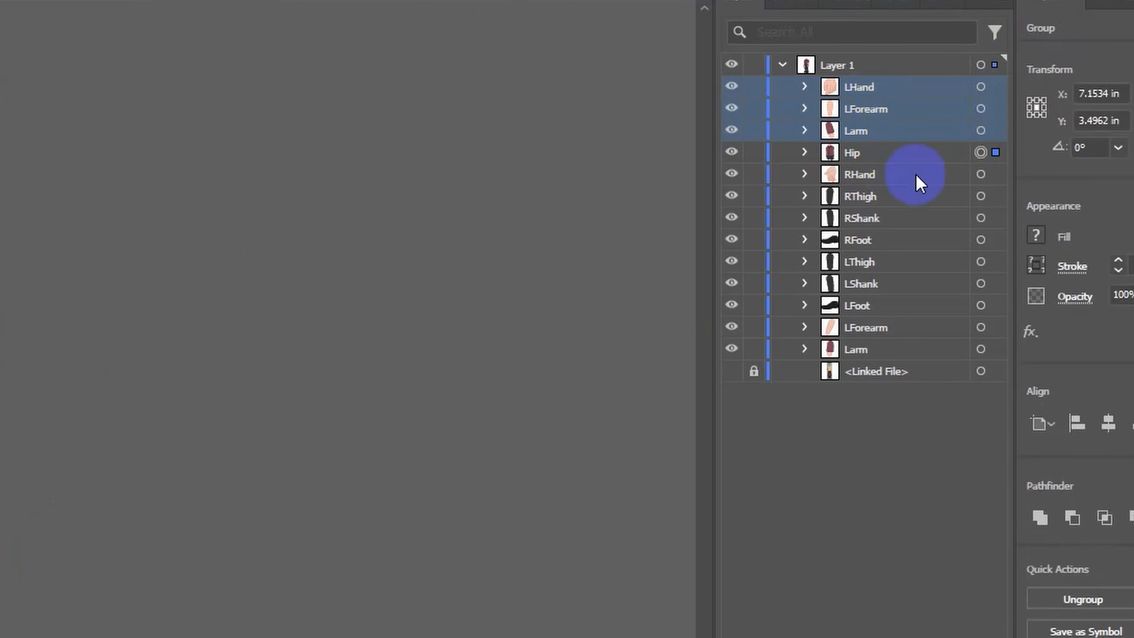
pyautogui.click(894, 154)
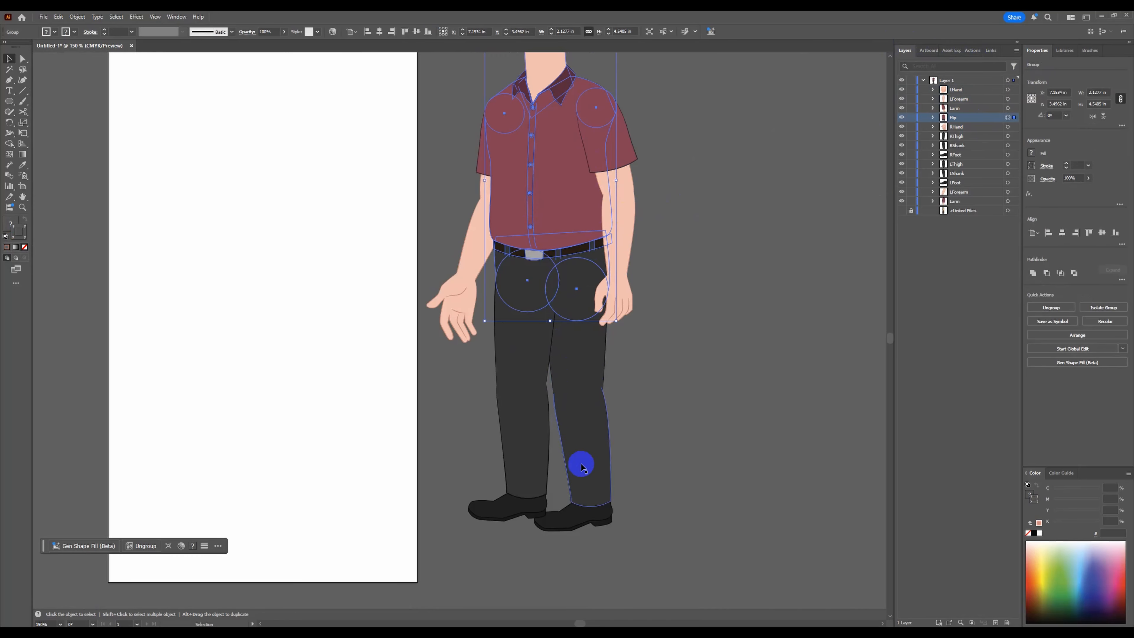
pyautogui.click(578, 348)
pyautogui.keyDown('shift'); pyautogui.click(580, 483); pyautogui.keyUp('shift')
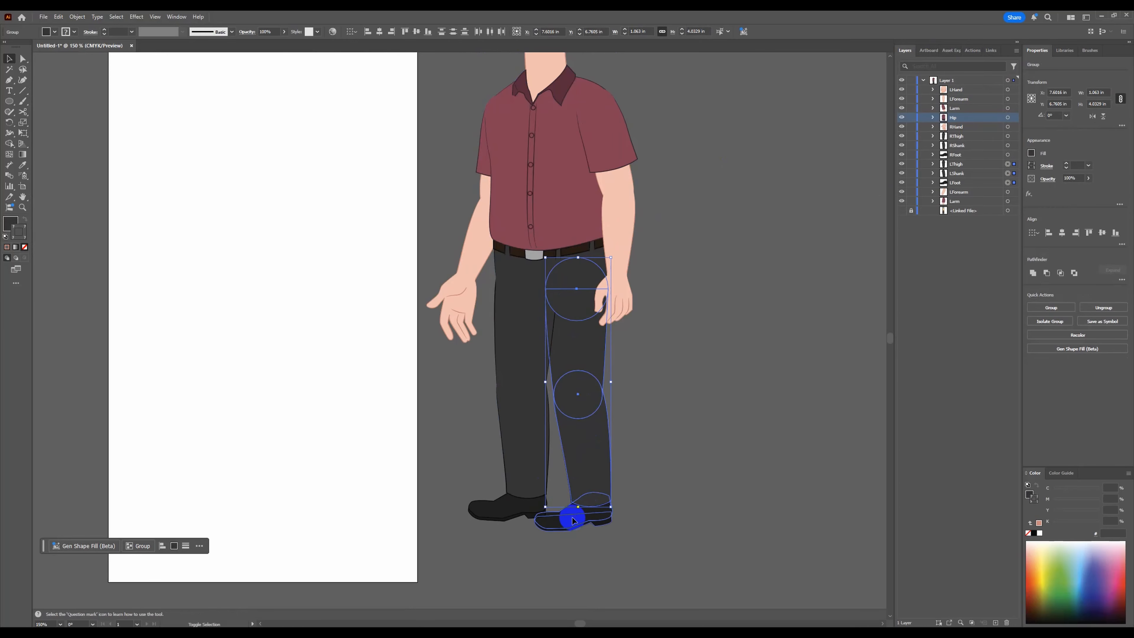
pyautogui.keyDown('shift'); pyautogui.click(574, 520); pyautogui.keyUp('shift')
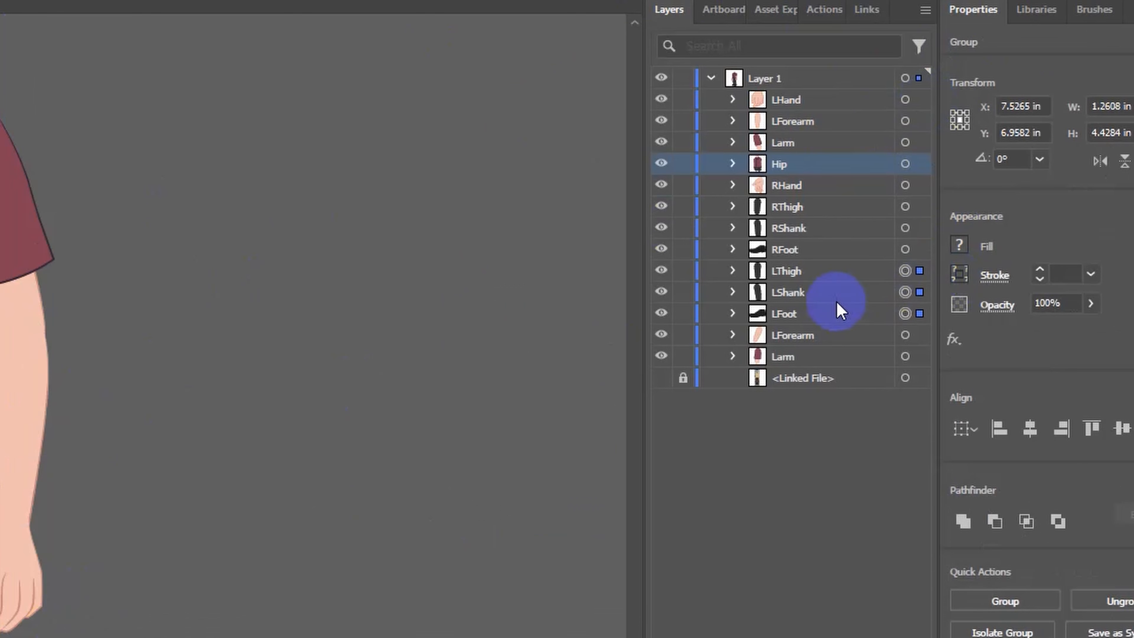
pyautogui.click(963, 183)
pyautogui.keyDown('shift'); pyautogui.click(954, 164); pyautogui.keyUp('shift')
pyautogui.moveTo(777, 271); pyautogui.dragTo(784, 175)
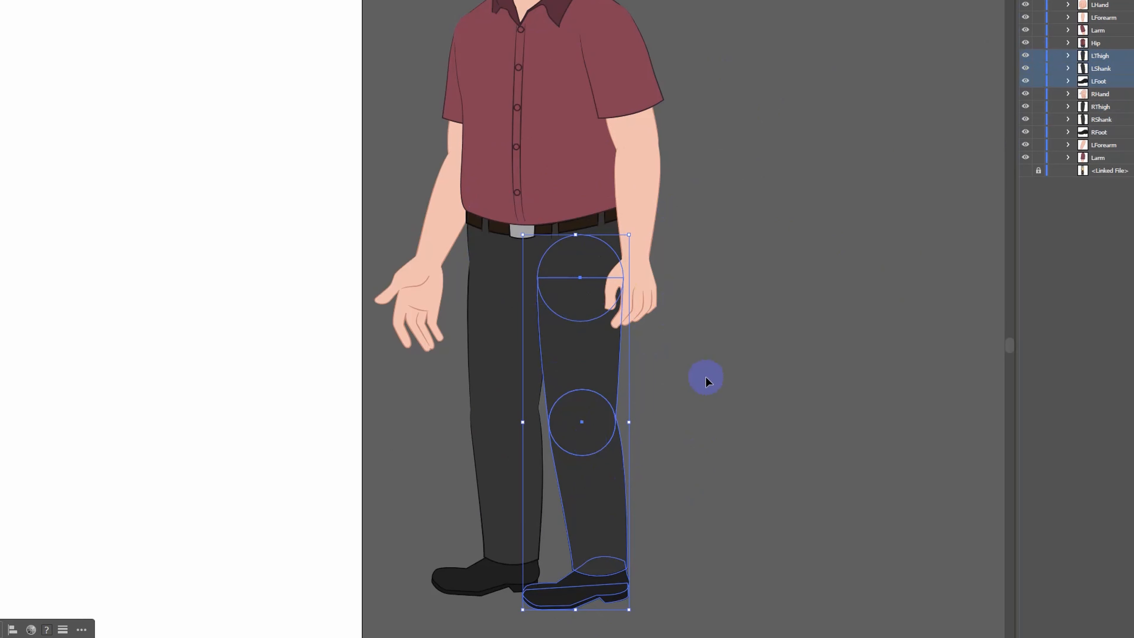
pyautogui.click(706, 377)
# Select the RThigh, RShank and RFoot groups and move them directly beneath LFoot in the layer order.
pyautogui.click(482, 333)
pyautogui.click(497, 481)
pyautogui.keyDown('shift'); pyautogui.click(481, 576); pyautogui.keyUp('shift')
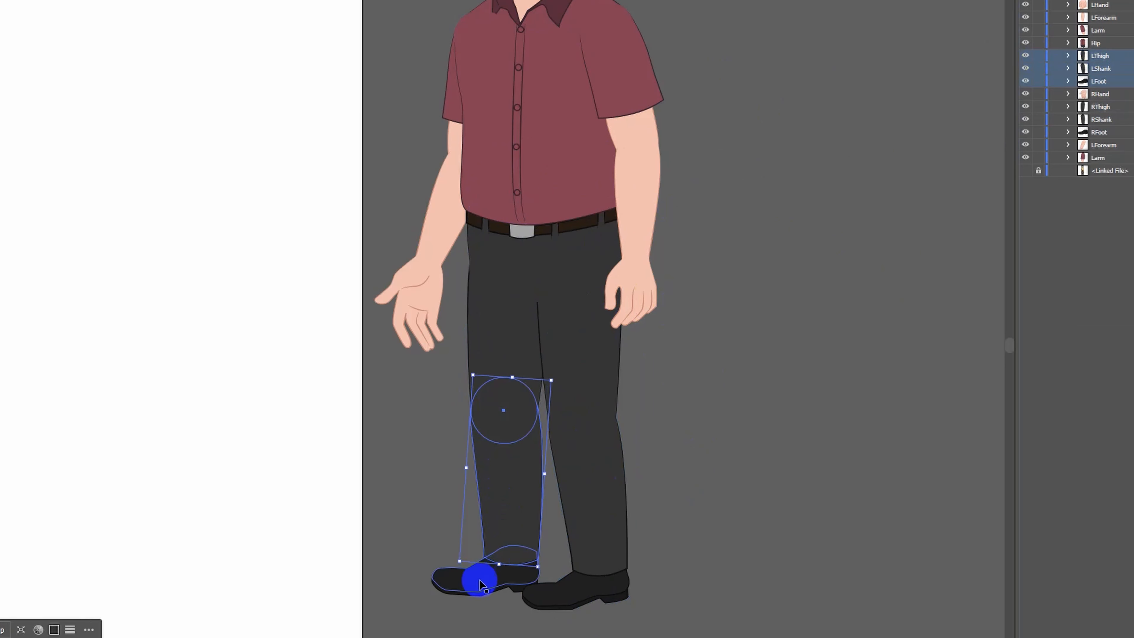
pyautogui.keyDown('shift'); pyautogui.click(504, 335); pyautogui.keyUp('shift')
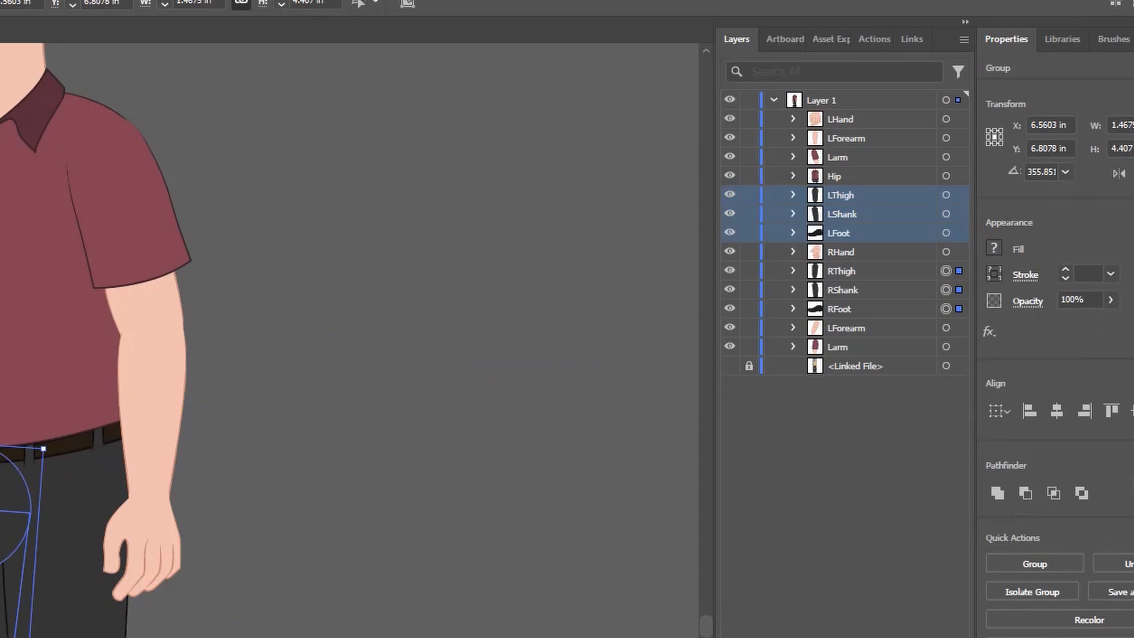
pyautogui.click(849, 270)
pyautogui.click(845, 309)
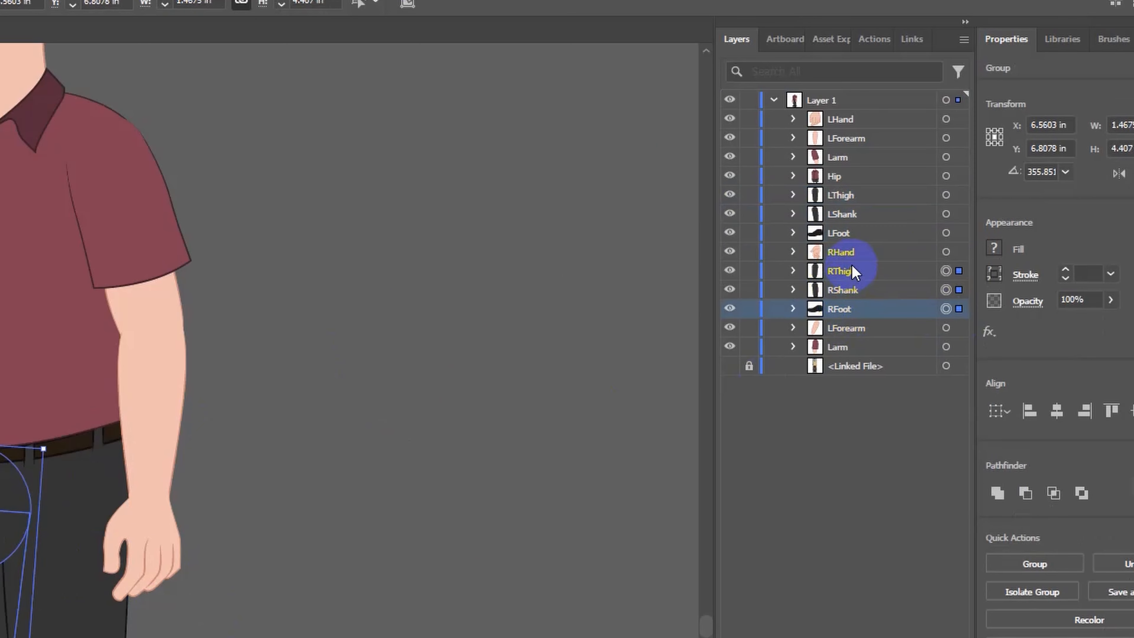
pyautogui.keyDown('shift'); pyautogui.click(824, 273); pyautogui.keyUp('shift')
pyautogui.moveTo(828, 269); pyautogui.dragTo(835, 244)
pyautogui.click(431, 510)
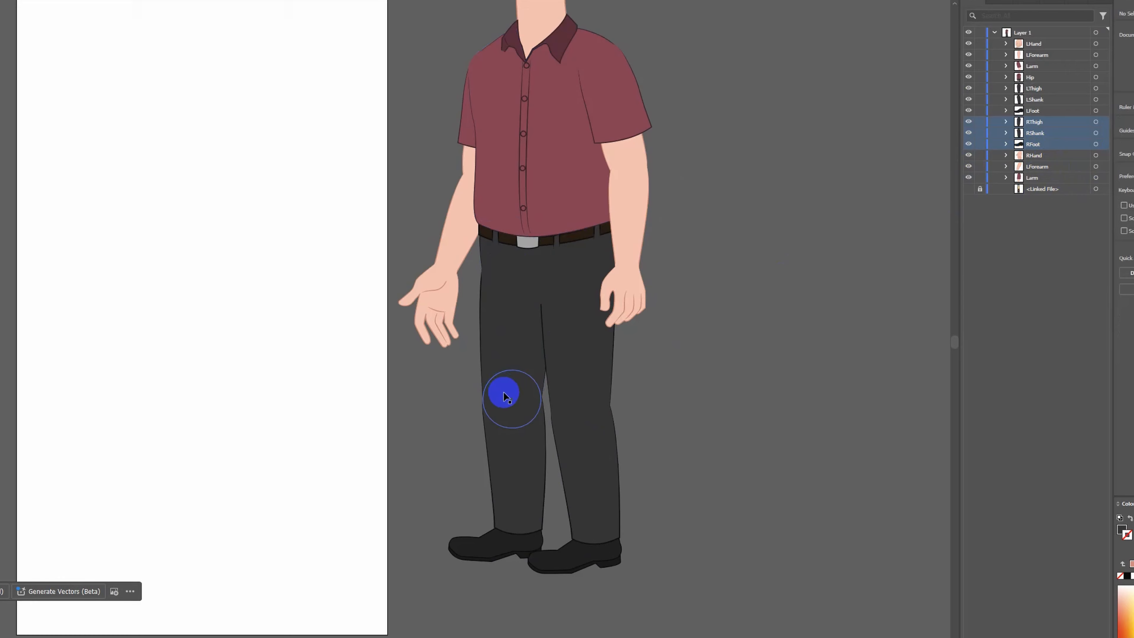
# Hide the Hip group so the full arms and thighs are exposed.
pyautogui.scroll(-3, 501, 392)
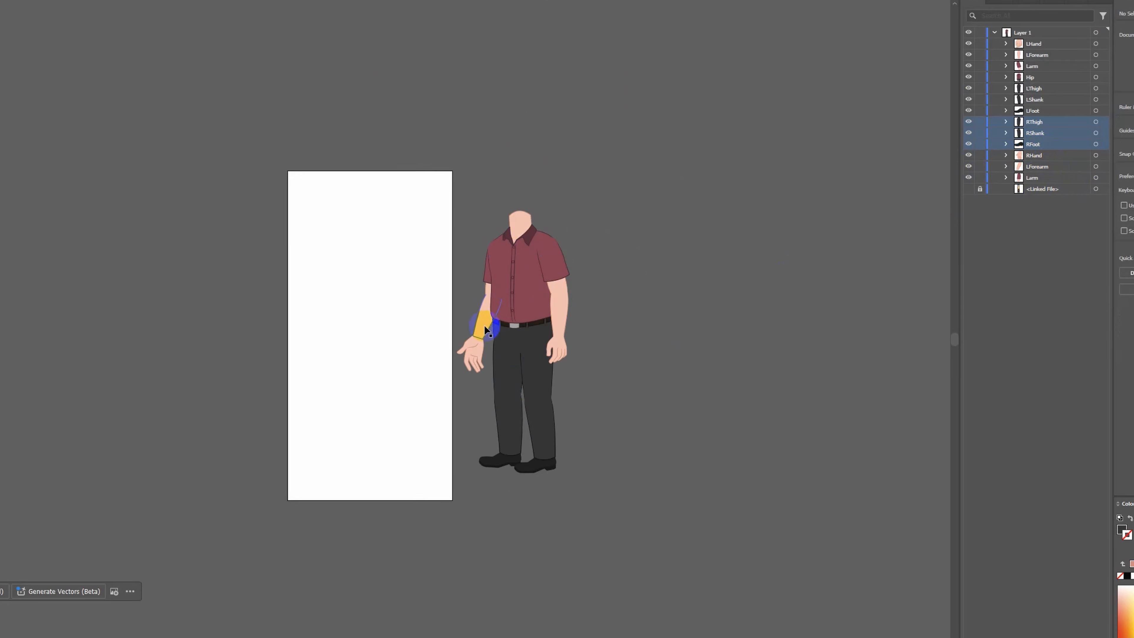
pyautogui.scroll(3, 526, 349)
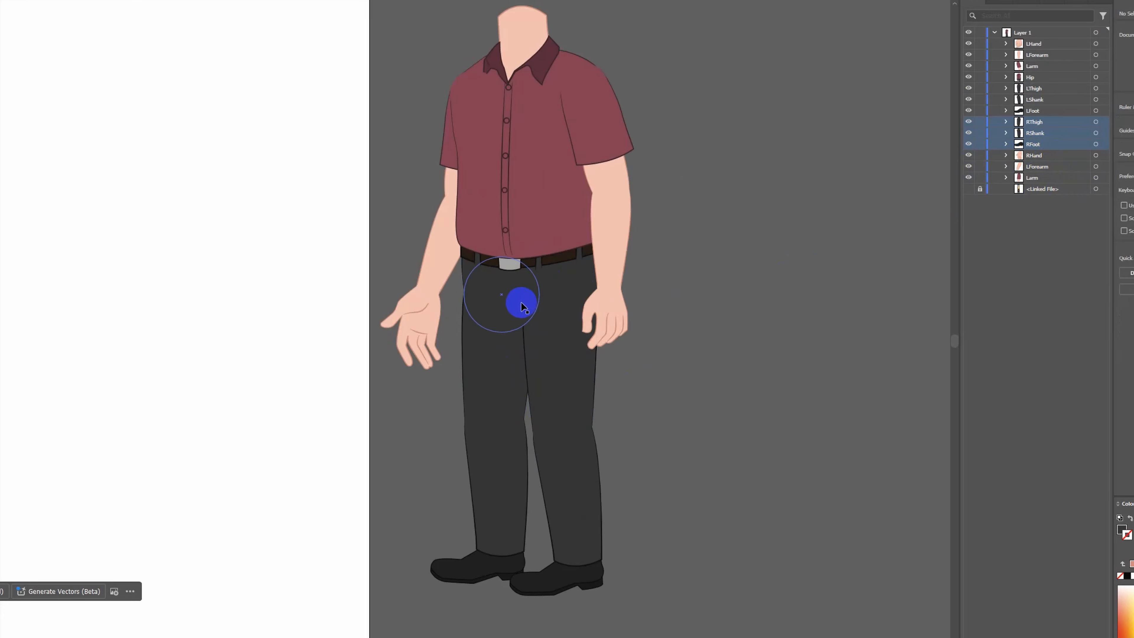
pyautogui.moveTo(519, 304); pyautogui.dragTo(489, 397)
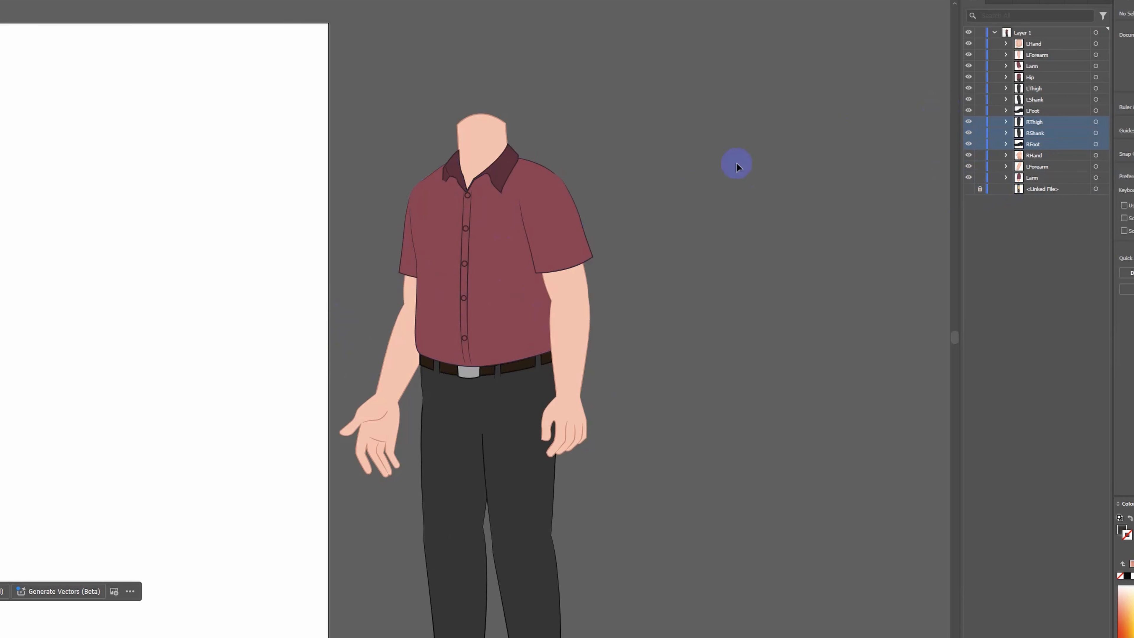
pyautogui.click(438, 277)
pyautogui.hotkey('ctrl', '3')
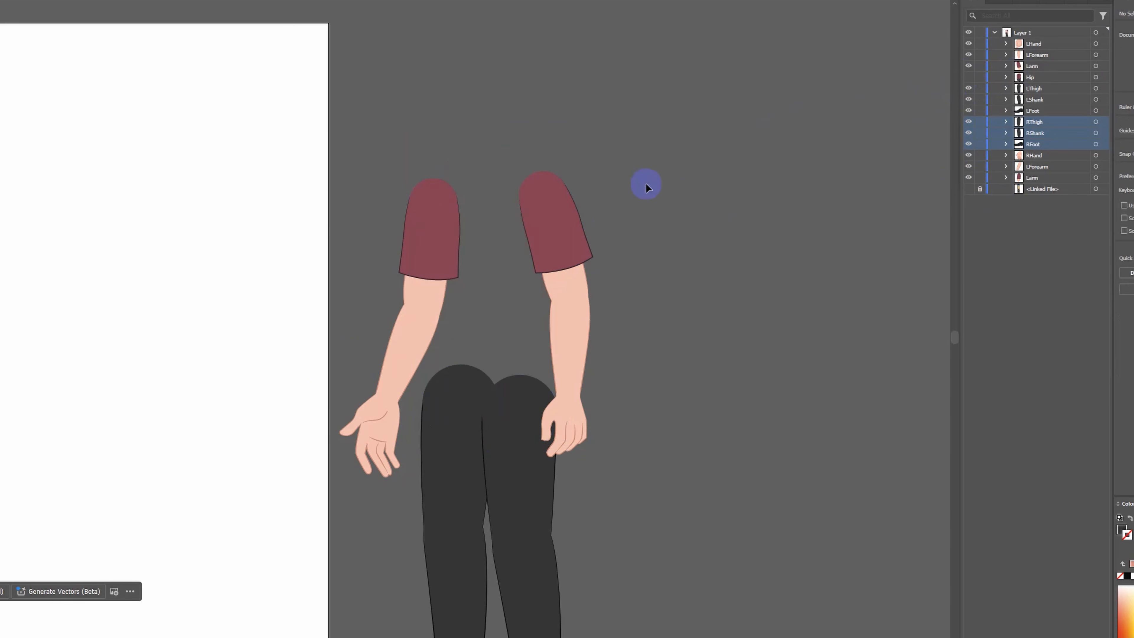
# Scale down the open-palmed RHand group and move it back onto the wrist of its forearm.
pyautogui.scroll(4, 367, 271)
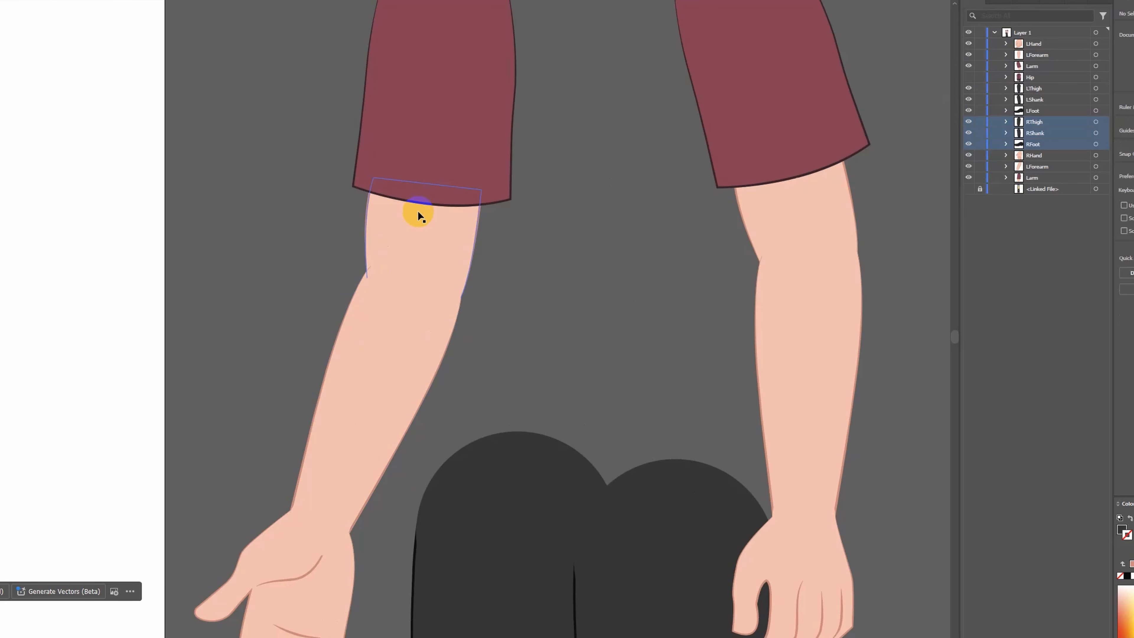
pyautogui.scroll(-4, 418, 210)
pyautogui.scroll(3, 433, 178)
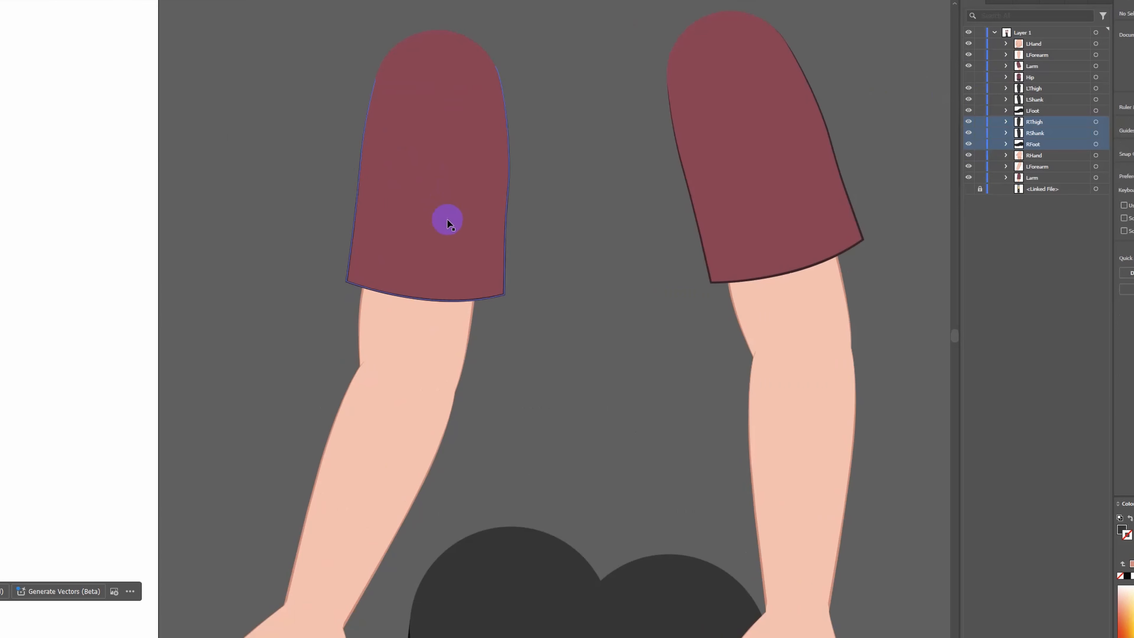
pyautogui.scroll(-5, 447, 221)
pyautogui.click(312, 438)
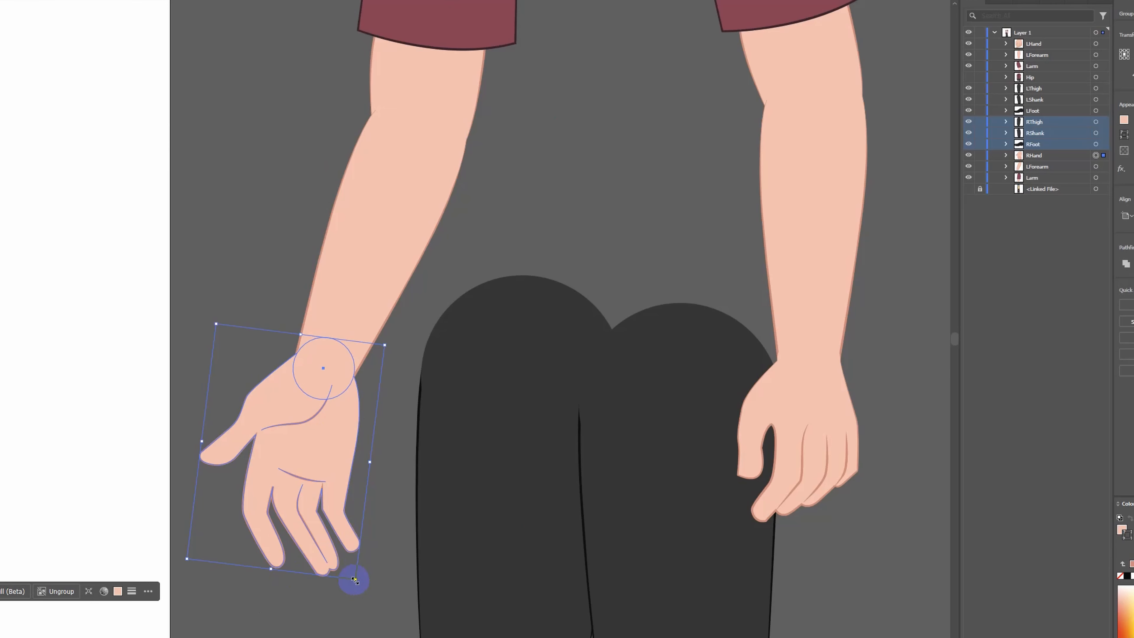
pyautogui.moveTo(354, 580); pyautogui.dragTo(329, 531)
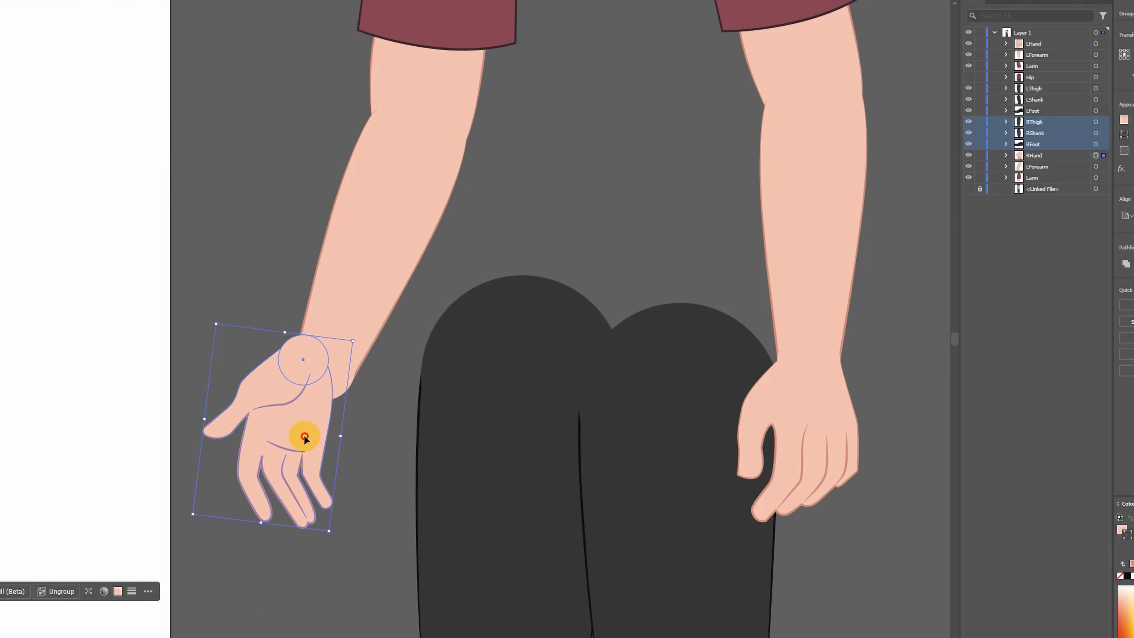
pyautogui.moveTo(304, 438); pyautogui.dragTo(340, 401)
pyautogui.click(422, 102)
pyautogui.scroll(-2, 367, 177)
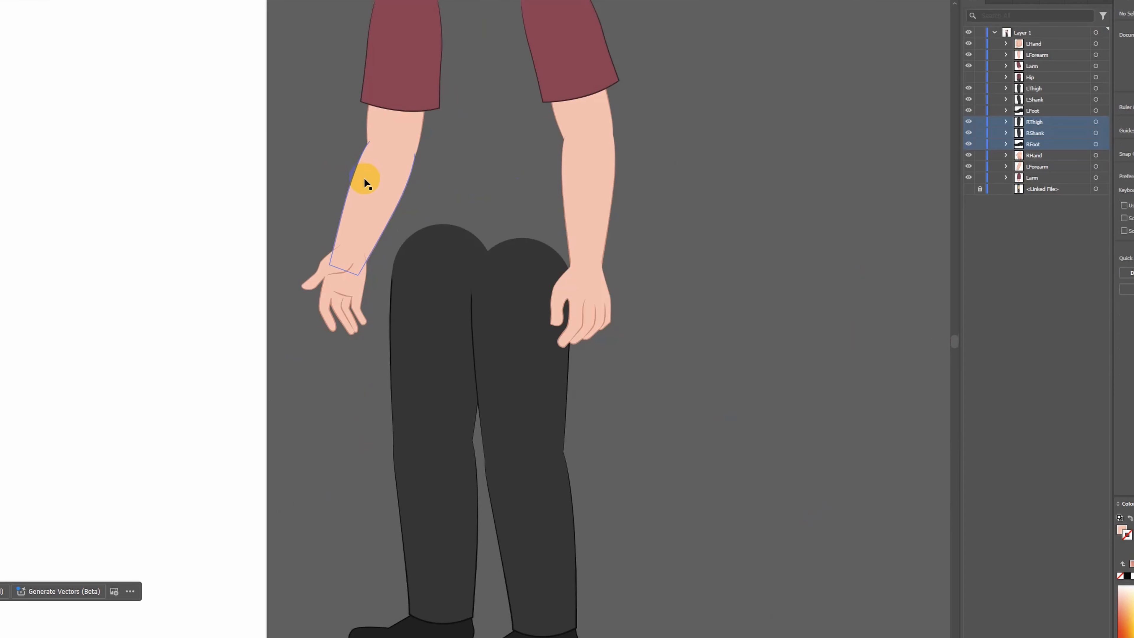
# In outline view, scale down the LForearm group beneath RHand and align its wrist circle with the hand's circle.
pyautogui.scroll(5, 380, 198)
pyautogui.click(387, 210)
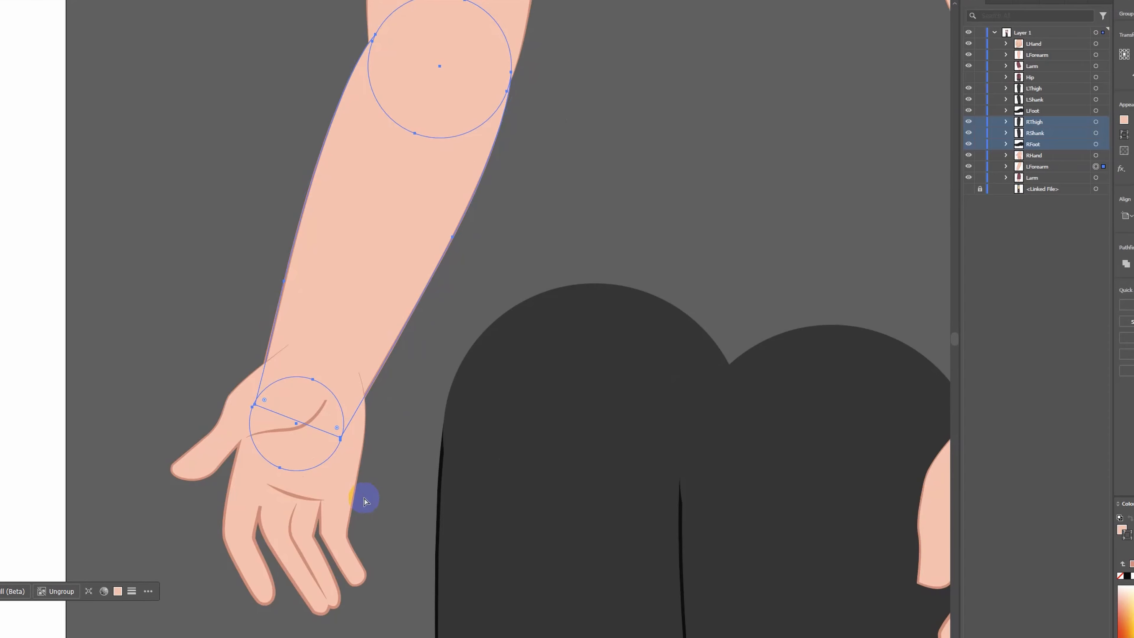
pyautogui.hotkey('ctrl', 'y')
pyautogui.scroll(3, 633, 157)
pyautogui.moveTo(362, 461); pyautogui.dragTo(330, 546)
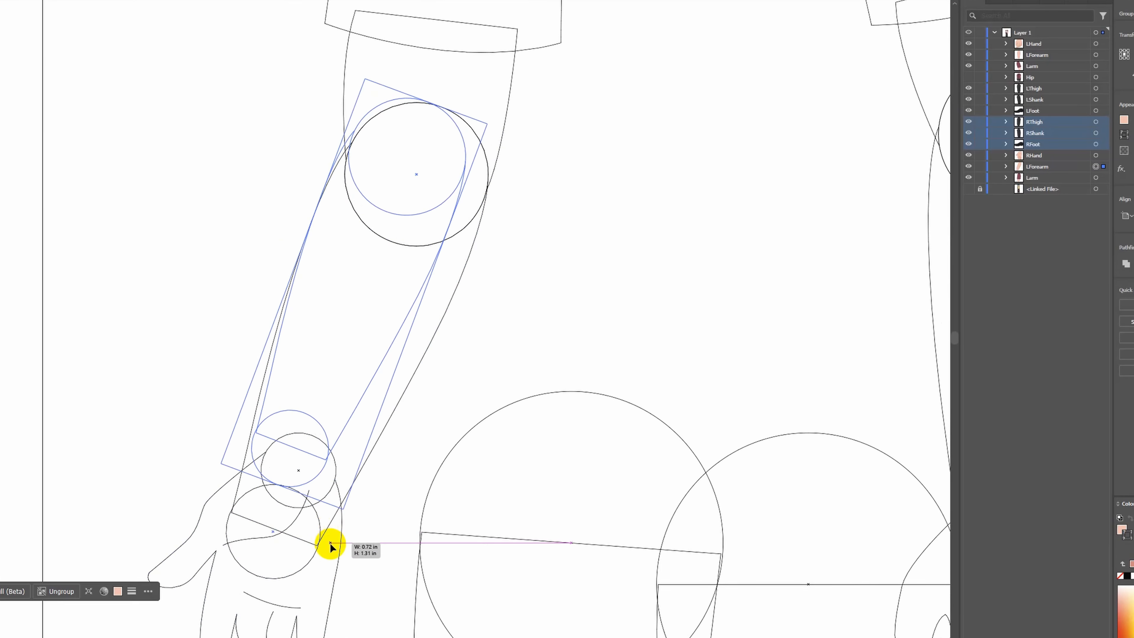
pyautogui.scroll(2, 279, 496)
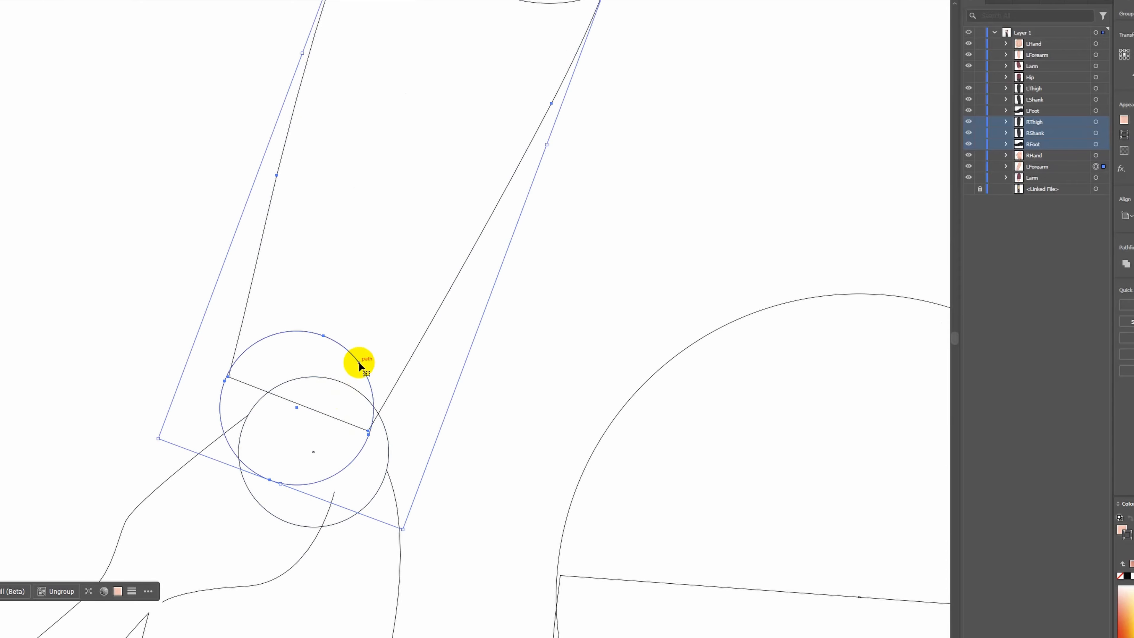
pyautogui.moveTo(360, 366); pyautogui.dragTo(376, 406)
pyautogui.scroll(-3, 376, 407)
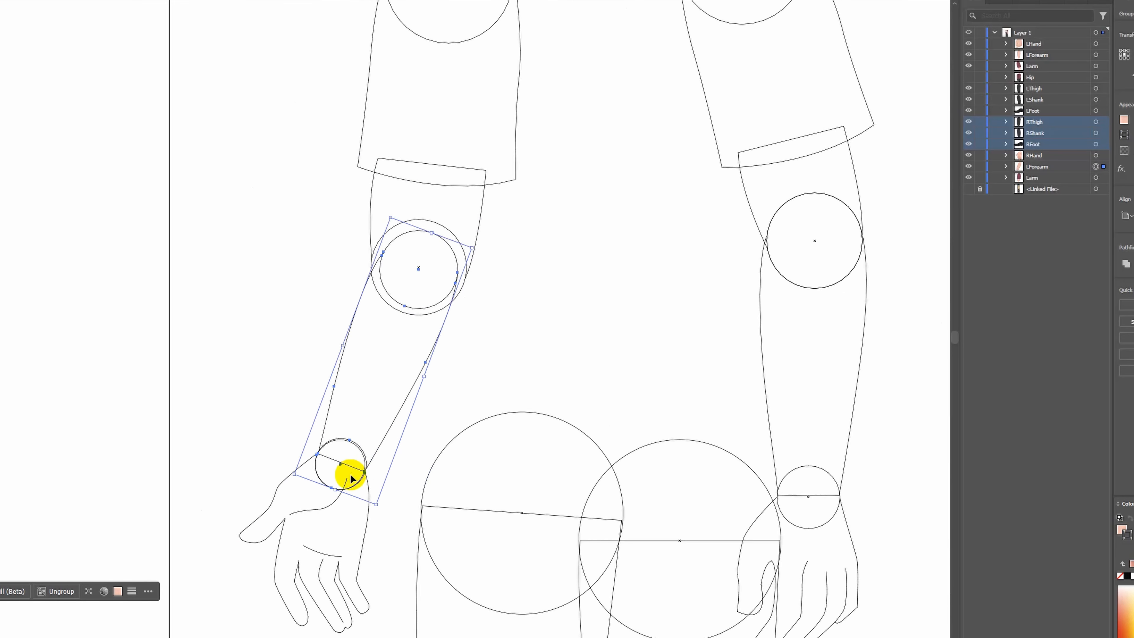
pyautogui.click(333, 313)
pyautogui.scroll(4, 407, 278)
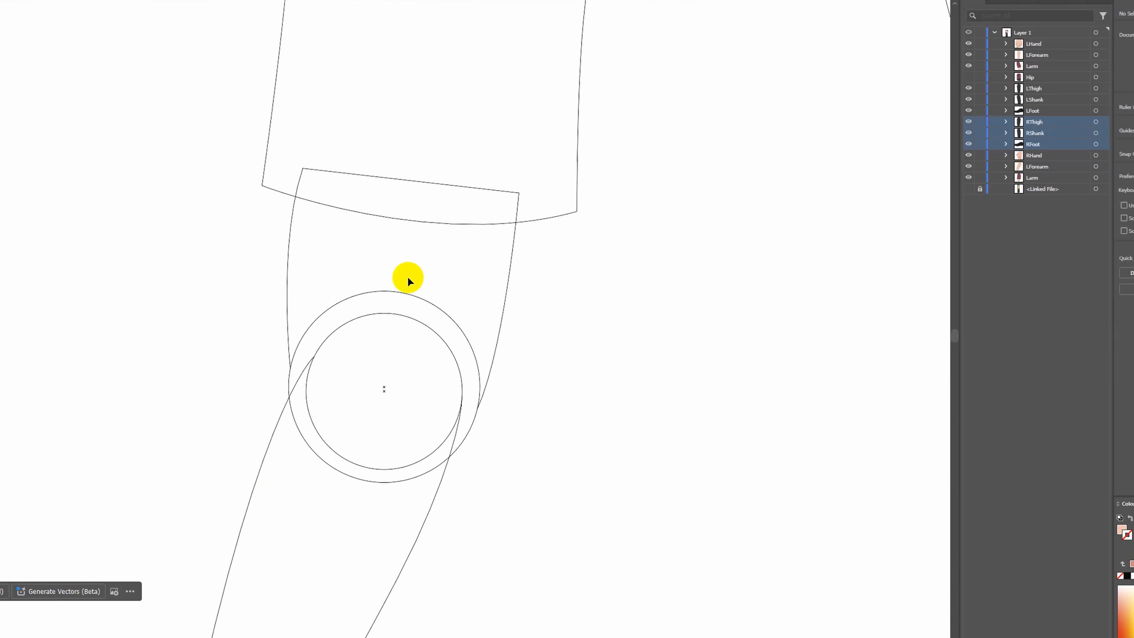
pyautogui.scroll(-3, 407, 279)
pyautogui.scroll(3, 404, 263)
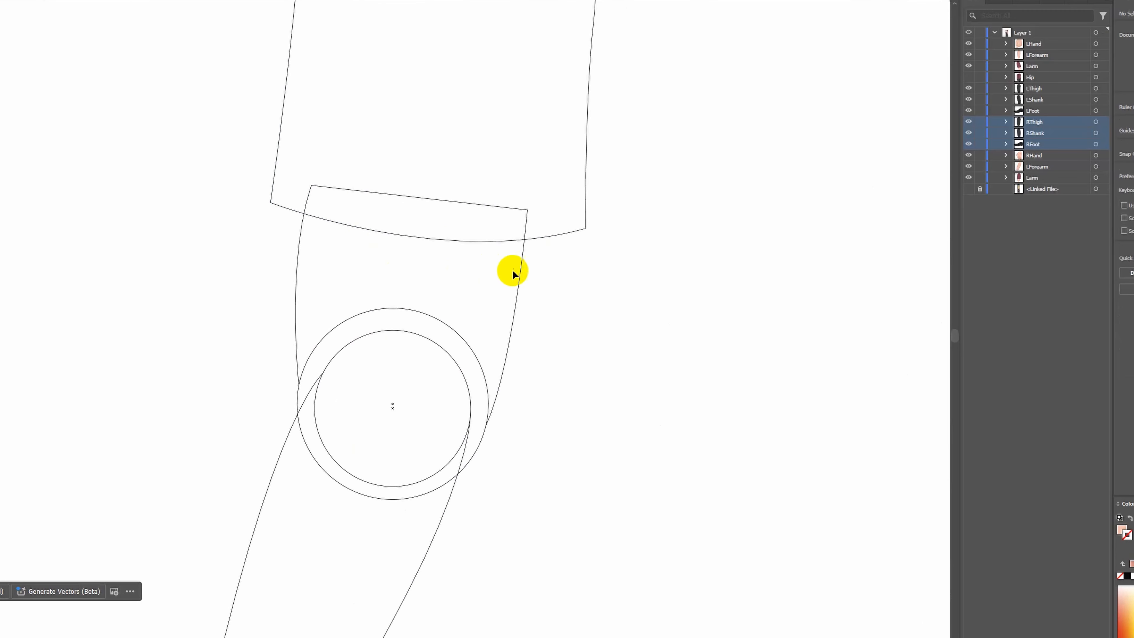
pyautogui.scroll(-3, 435, 310)
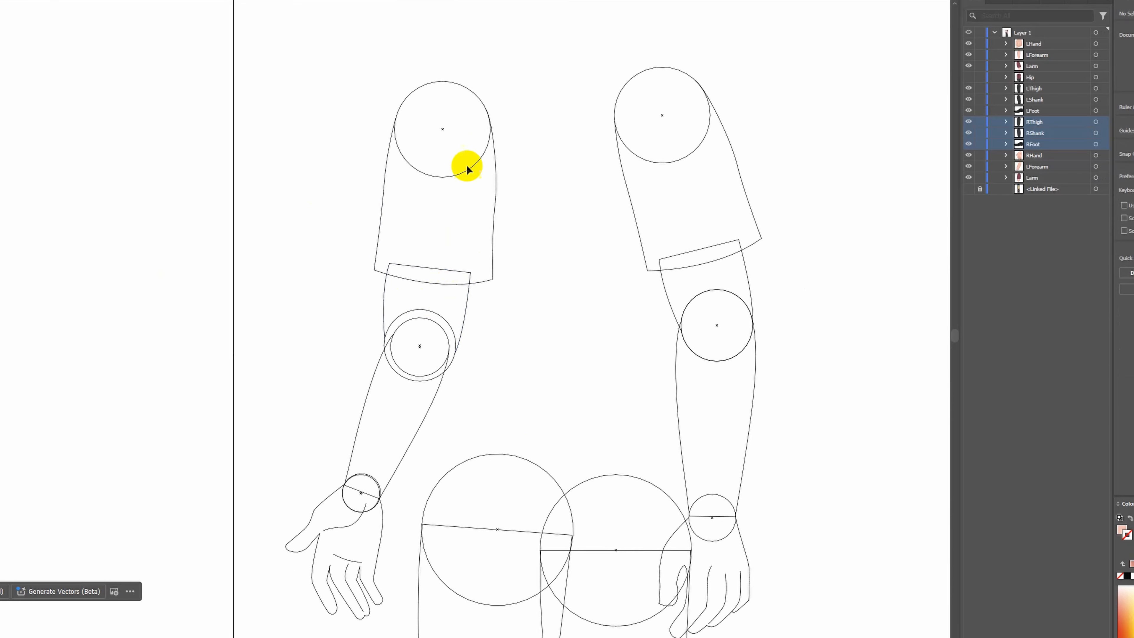
pyautogui.hotkey('ctrl', 'y')
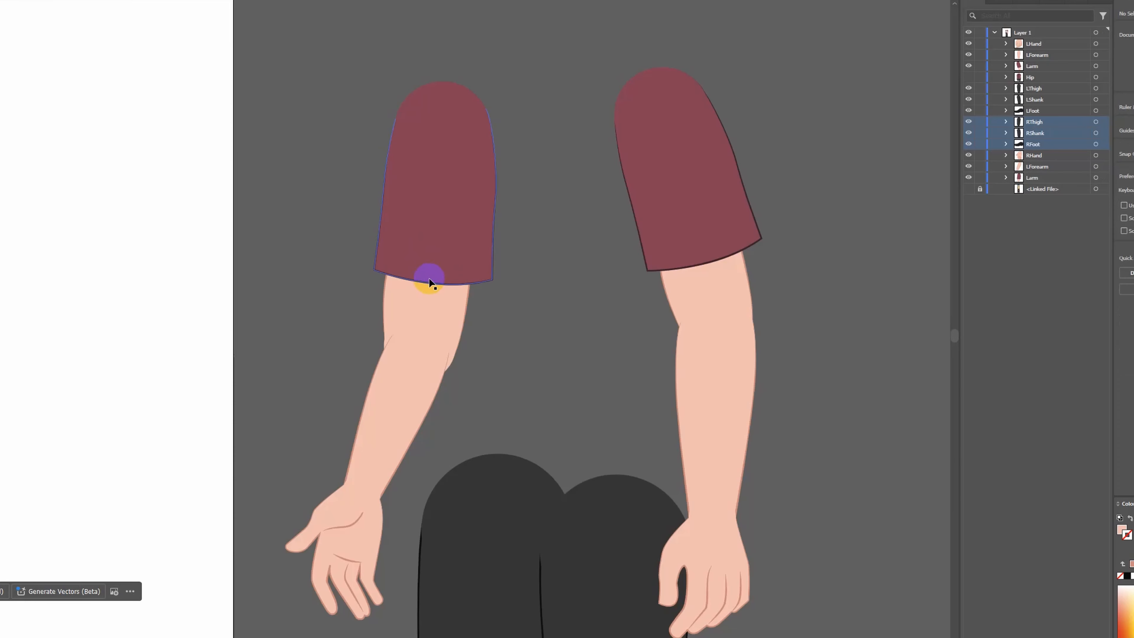
# Try to scale down the whole Larm group beneath LForearm, including its sleeve.
pyautogui.scroll(3, 429, 277)
pyautogui.click(413, 376)
pyautogui.scroll(-3, 398, 370)
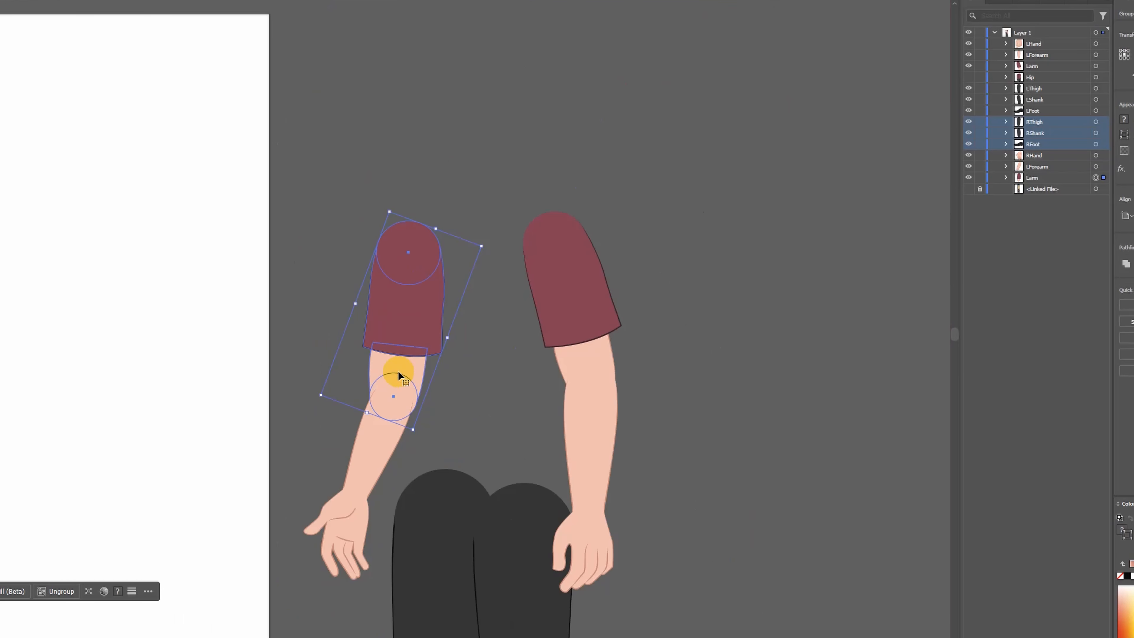
pyautogui.click(415, 325)
pyautogui.scroll(3, 400, 378)
pyautogui.click(423, 279)
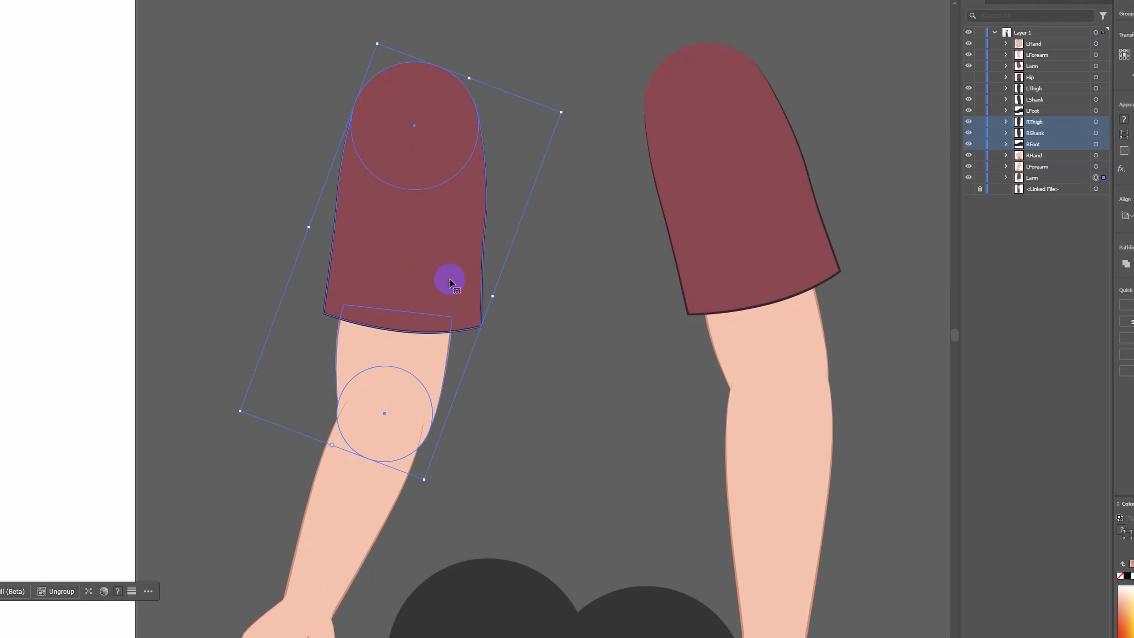
pyautogui.moveTo(424, 481); pyautogui.dragTo(405, 398)
pyautogui.hotkey('ctrl', 'z')
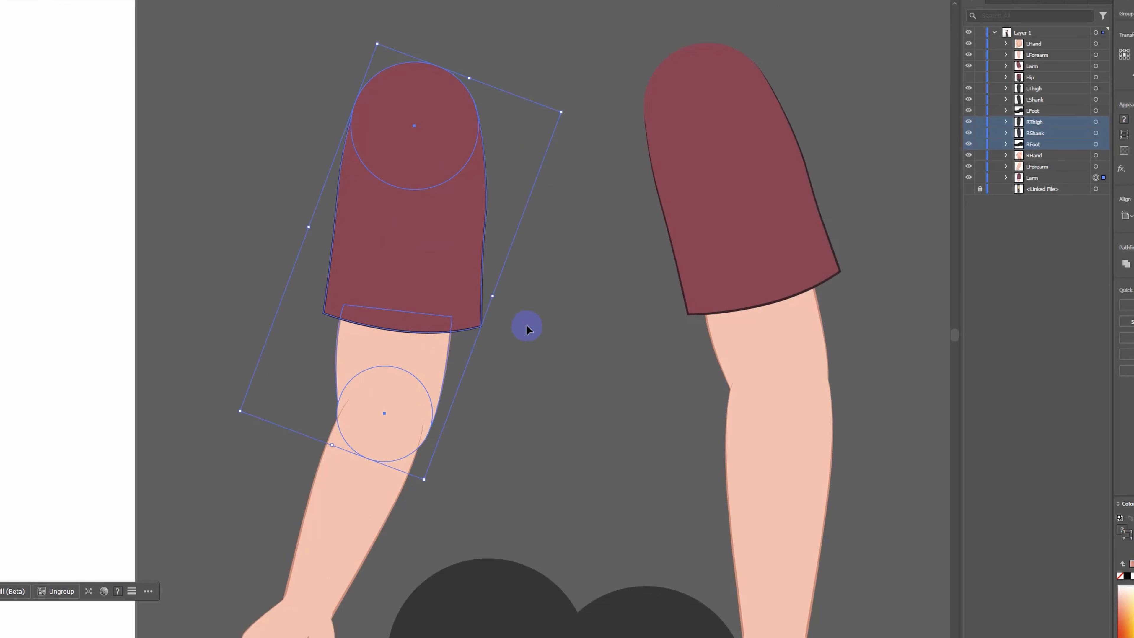
# Isolate that Larm group and, in outline view, scale its skin shape and elbow circle to match the forearm's elbow circle.
pyautogui.doubleClick(431, 266)
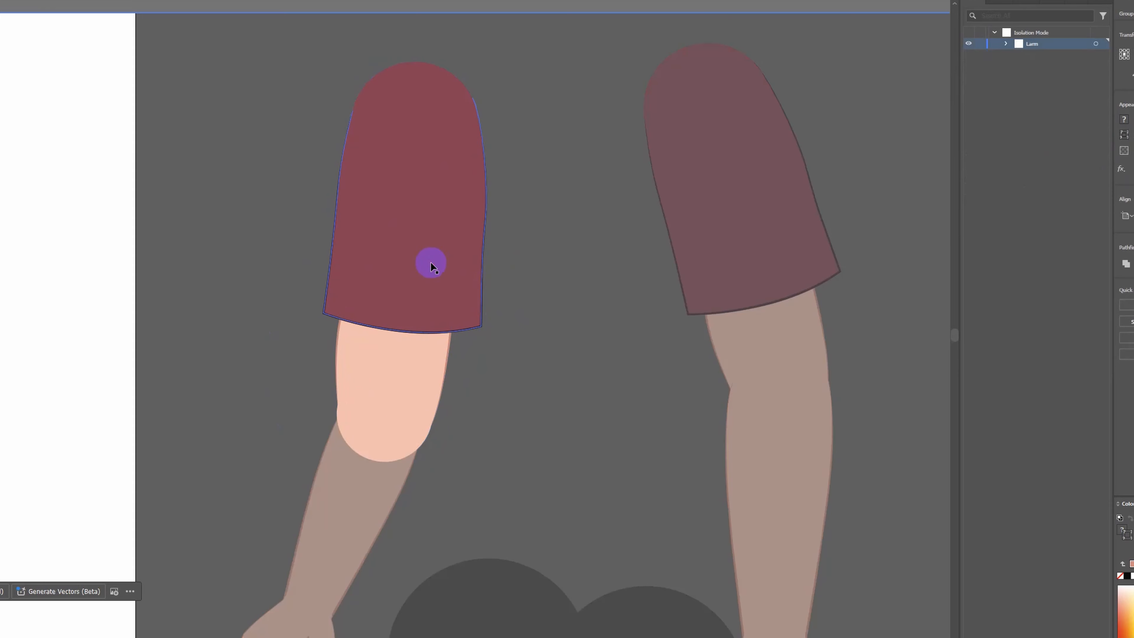
pyautogui.scroll(2, 402, 398)
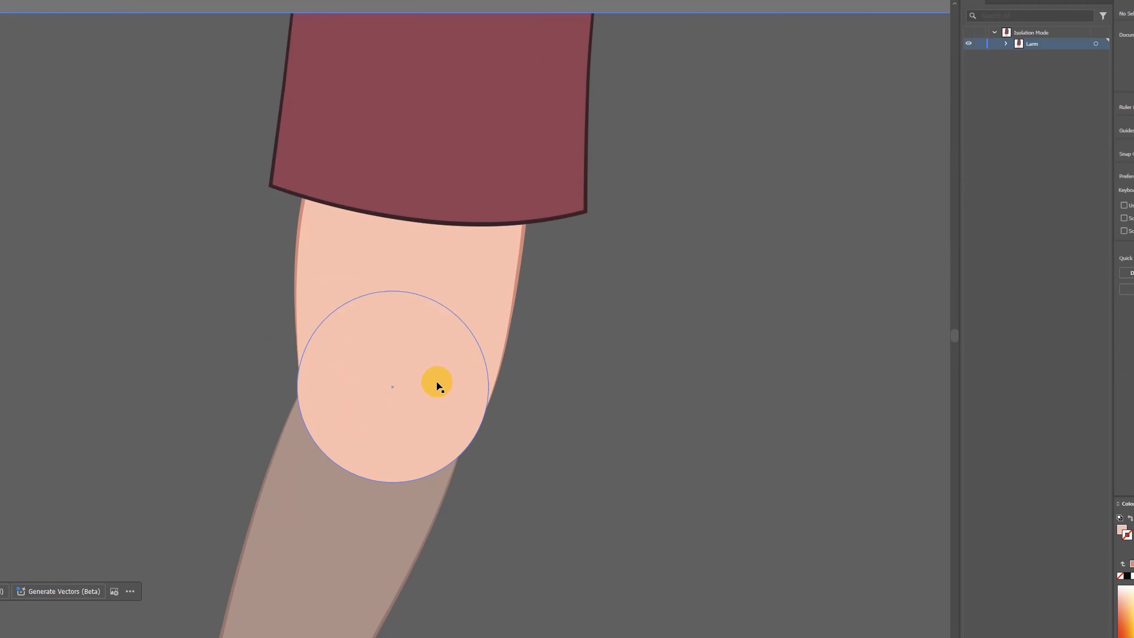
pyautogui.click(495, 297)
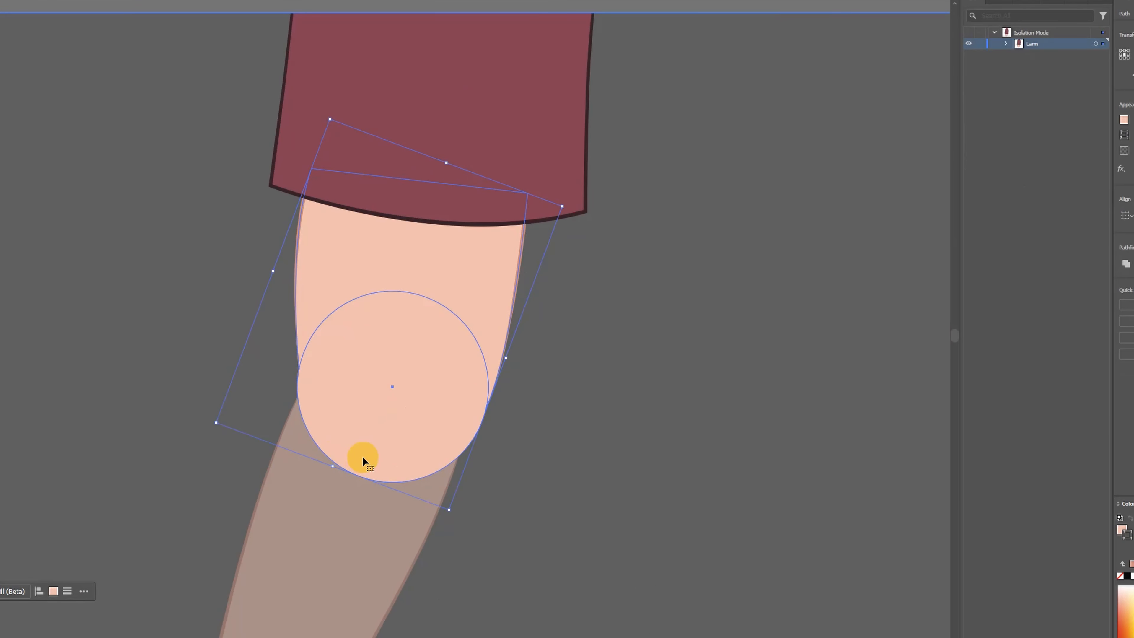
pyautogui.hotkey('ctrl', 'y')
pyautogui.scroll(2, 385, 455)
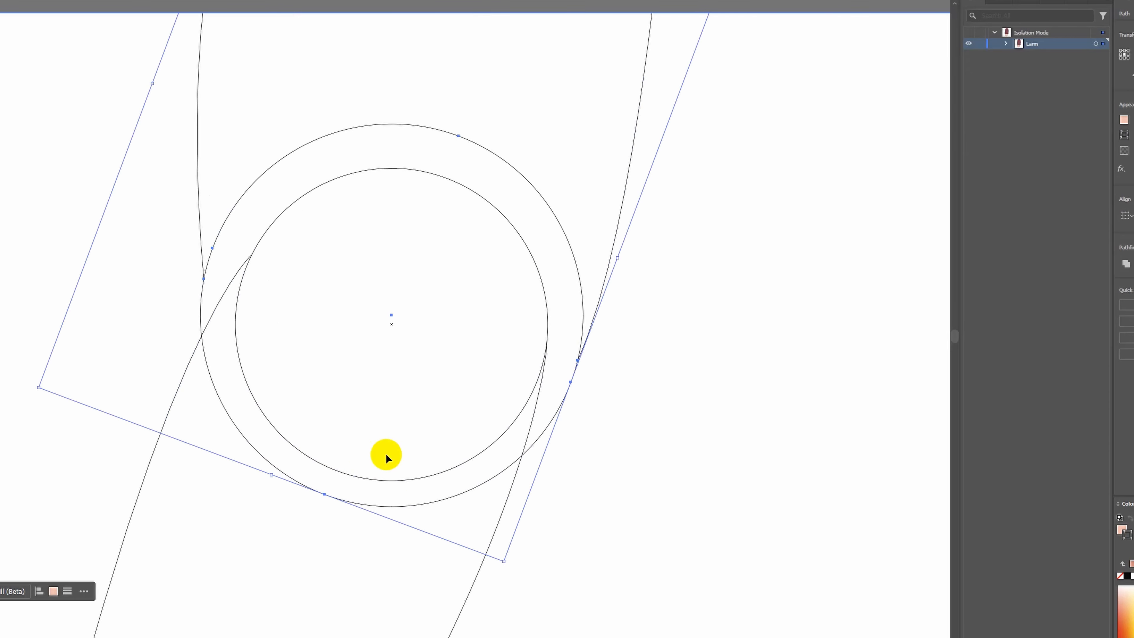
pyautogui.moveTo(504, 562); pyautogui.dragTo(479, 480)
pyautogui.moveTo(456, 107); pyautogui.dragTo(477, 161)
pyautogui.moveTo(501, 534); pyautogui.dragTo(482, 475)
pyautogui.moveTo(457, 131); pyautogui.dragTo(457, 183)
pyautogui.hotkey('ctrl', '-')
pyautogui.click(534, 309)
pyautogui.hotkey('ctrl', '-')
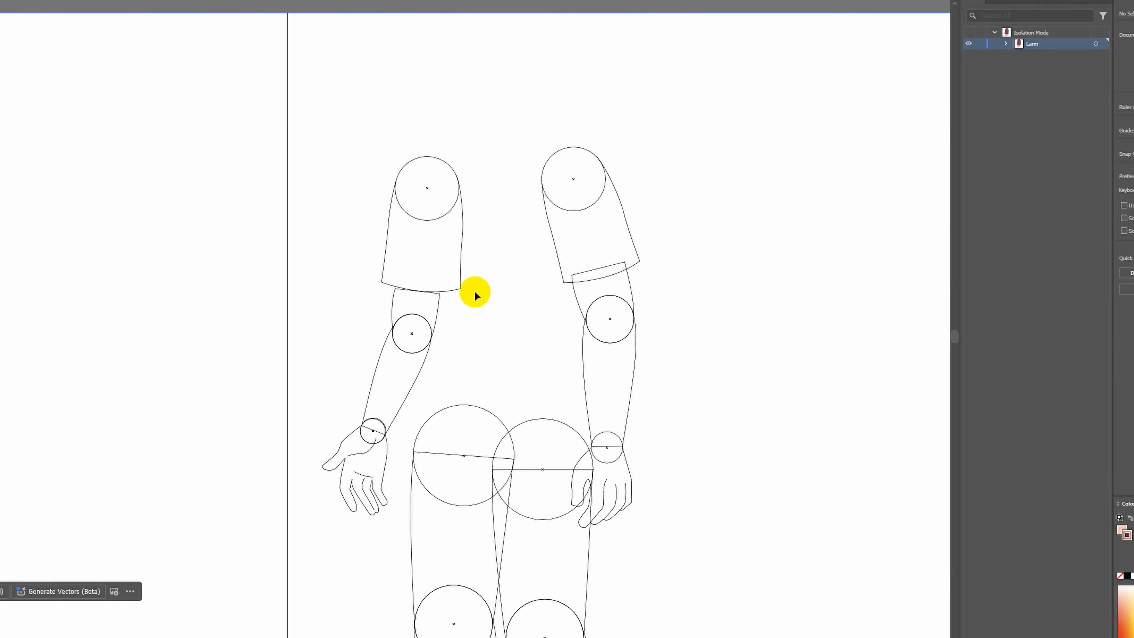
# Move the two upper corner anchor points of the skin shape up so they overlap inside the sleeve's hem.
pyautogui.scroll(5, 414, 276)
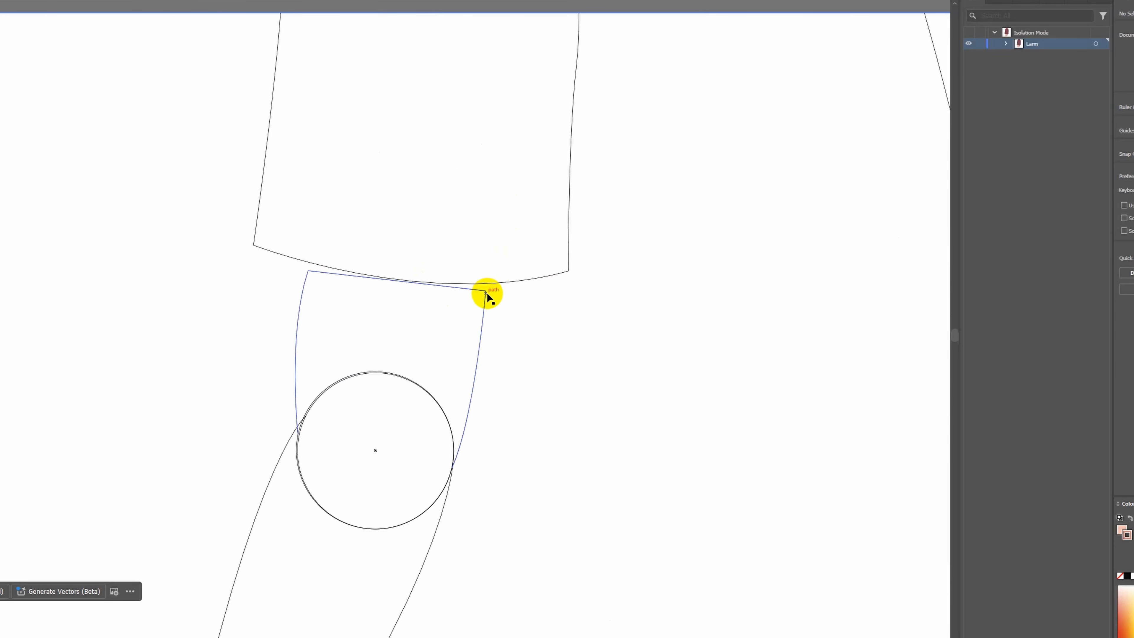
pyautogui.scroll(2, 490, 298)
pyautogui.click(484, 293)
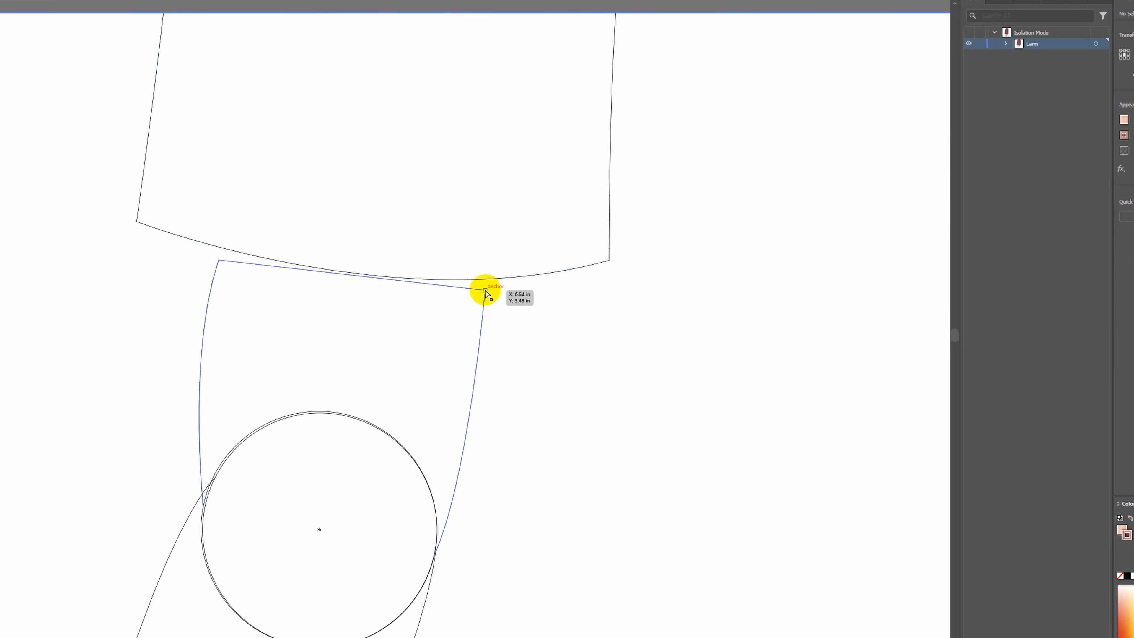
pyautogui.click(485, 292)
pyautogui.moveTo(486, 292); pyautogui.dragTo(503, 240)
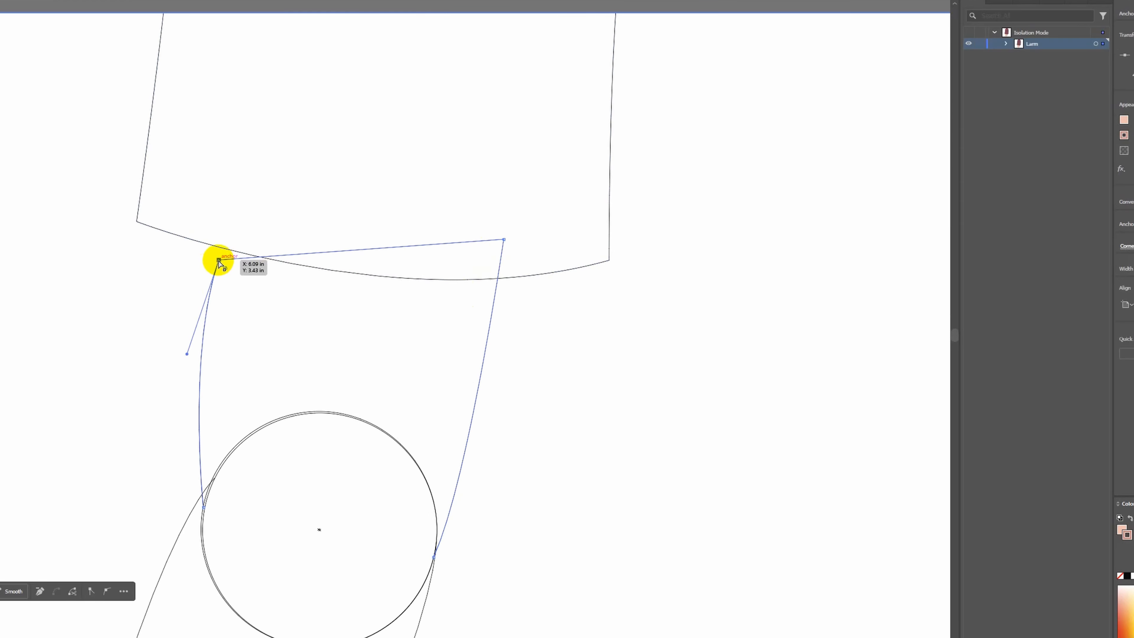
pyautogui.moveTo(218, 260); pyautogui.dragTo(260, 187)
pyautogui.scroll(-3, 264, 285)
pyautogui.click(430, 343)
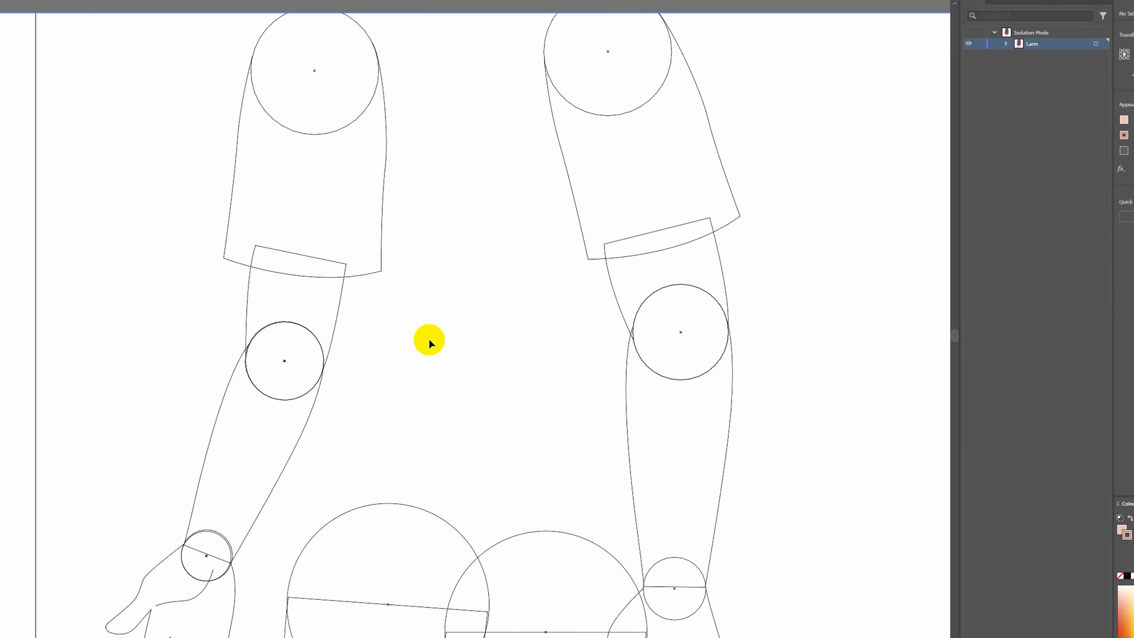
# Return to the coloured preview, leave isolation mode, and show the Hip group.
pyautogui.hotkey('ctrl', 'y')
pyautogui.scroll(-3, 425, 348)
pyautogui.doubleClick(436, 347)
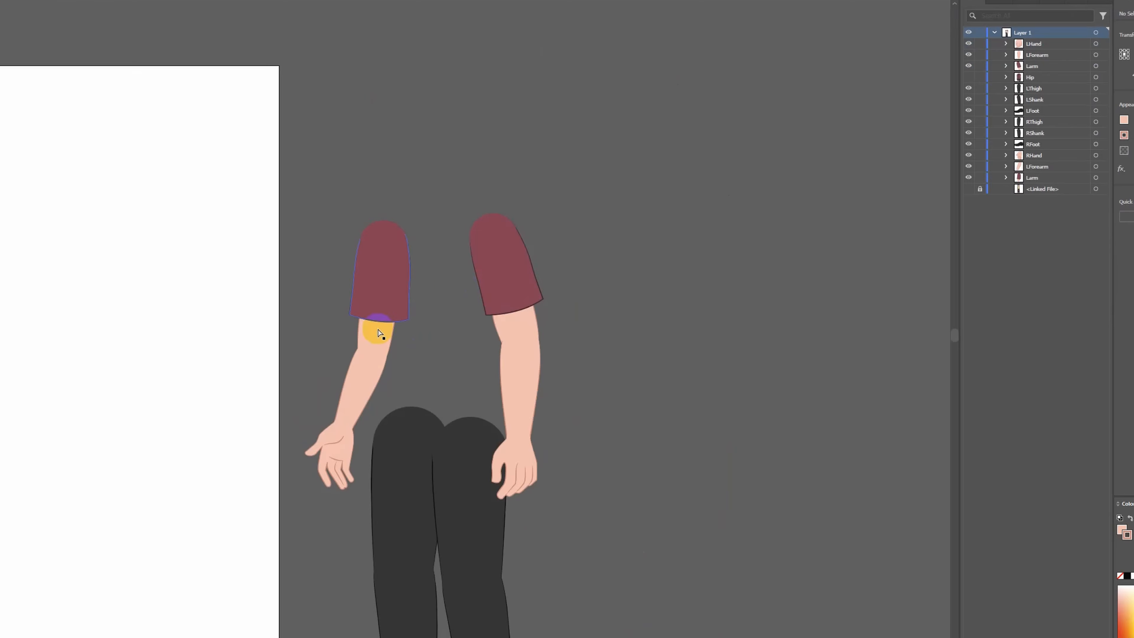
pyautogui.click(968, 77)
# Examine the assembled figure's proportions and the joints between sleeves, arms and hands.
pyautogui.hotkey('ctrl', '-')
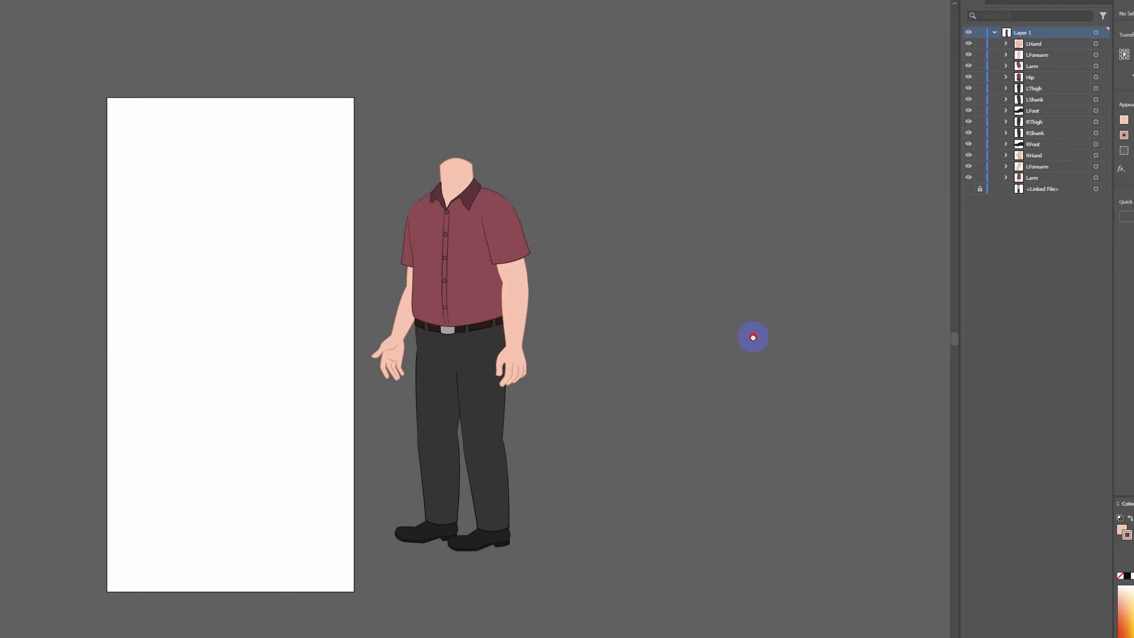
pyautogui.scroll(2, 464, 384)
pyautogui.scroll(-2, 464, 387)
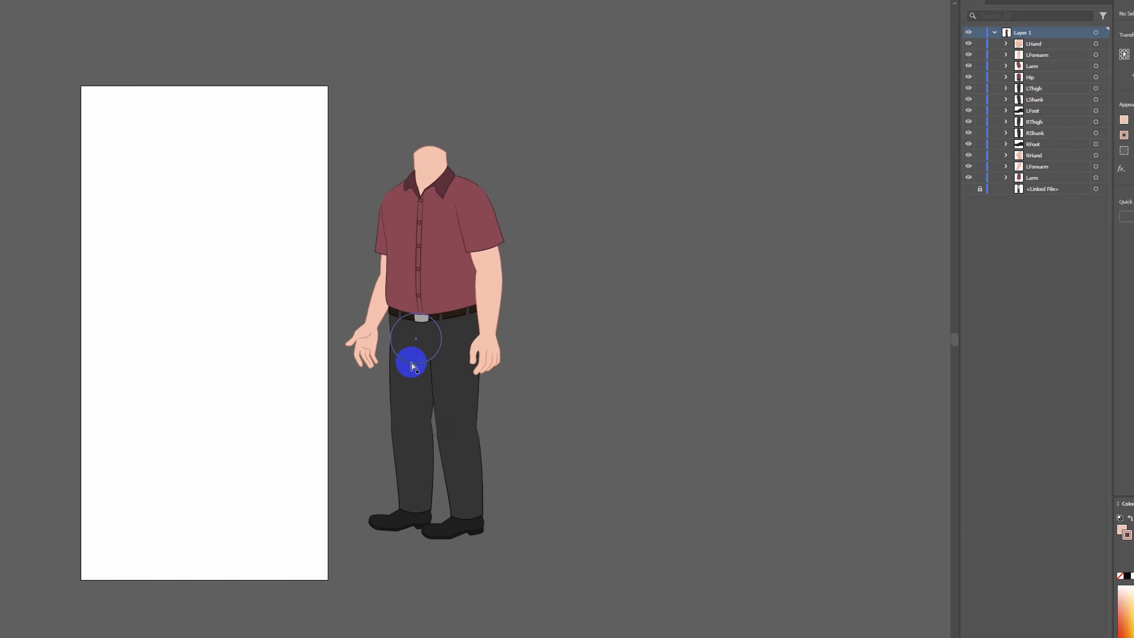
pyautogui.scroll(2, 393, 252)
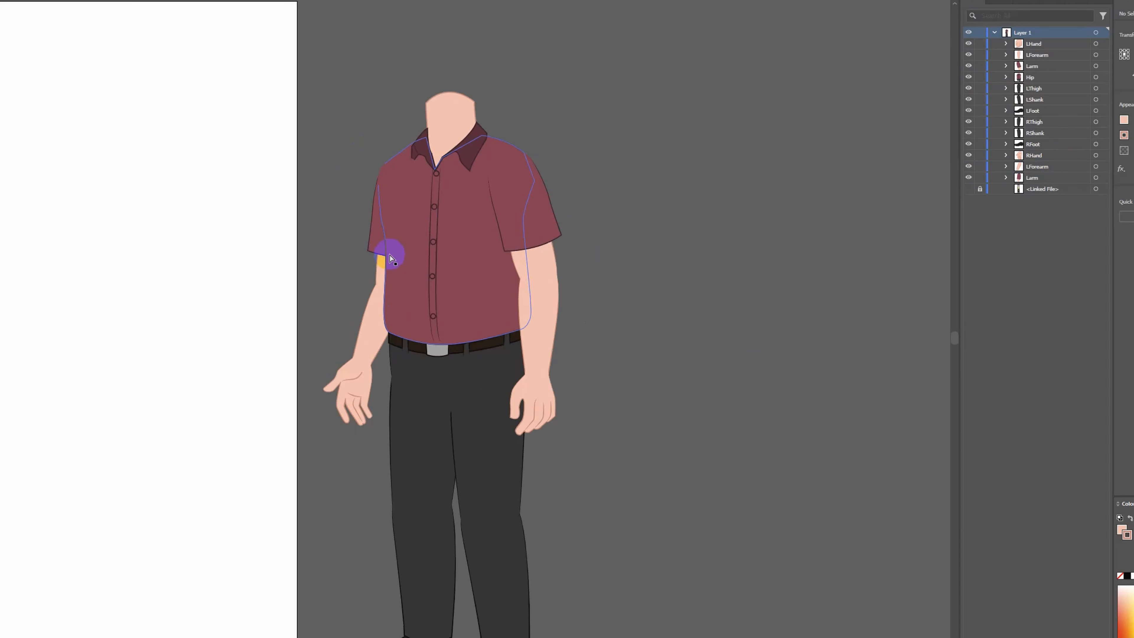
pyautogui.scroll(-2, 381, 178)
pyautogui.click(436, 129)
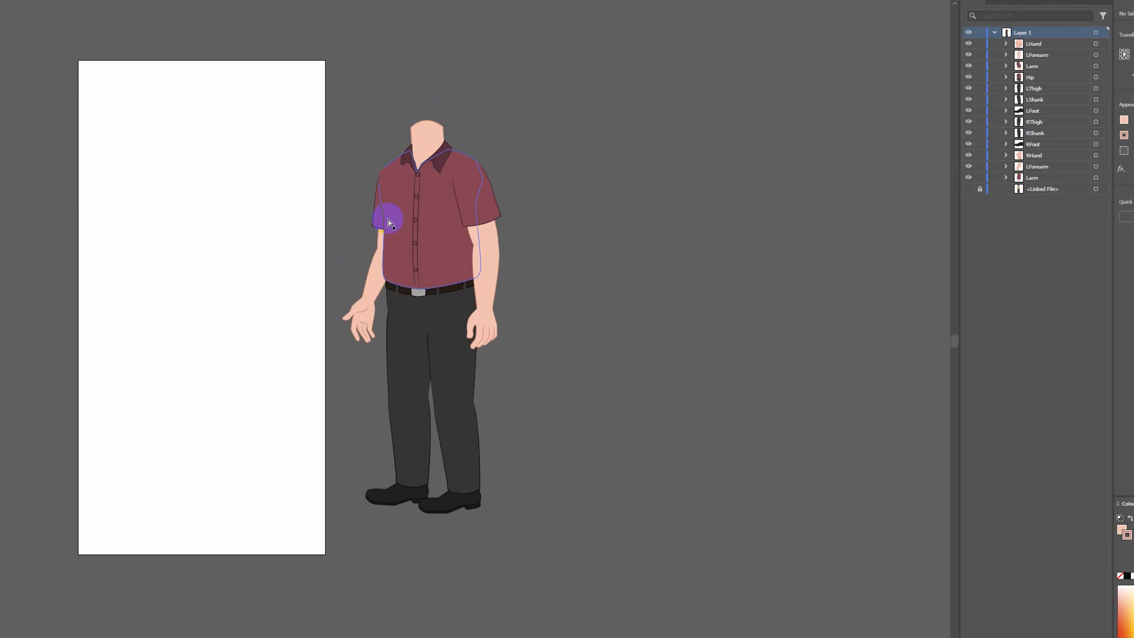
pyautogui.scroll(2, 390, 229)
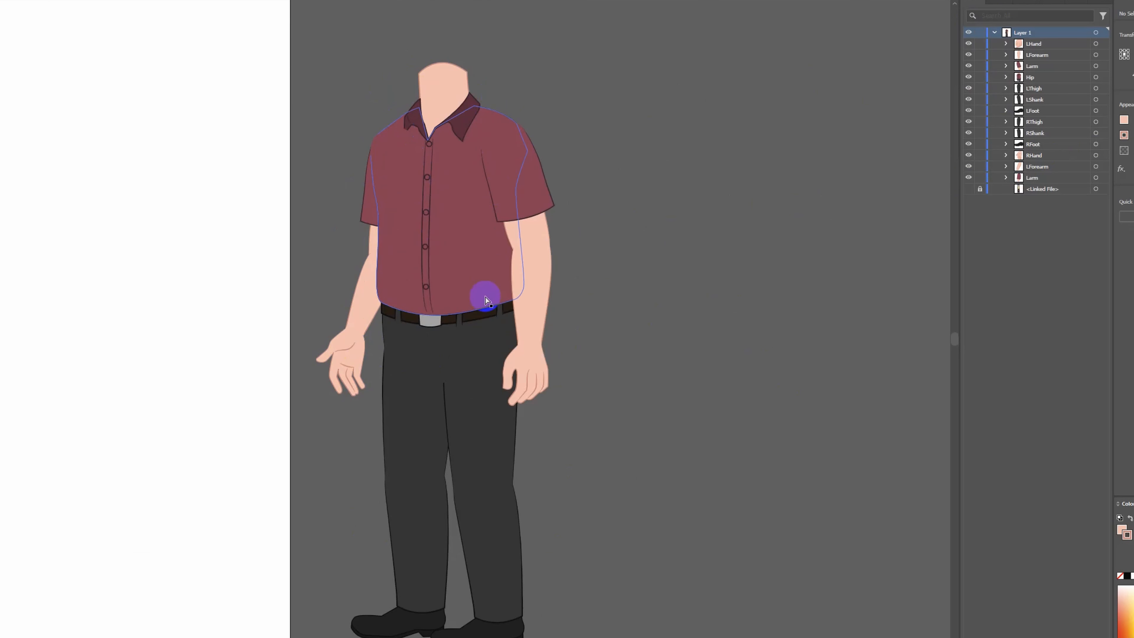
pyautogui.click(430, 83)
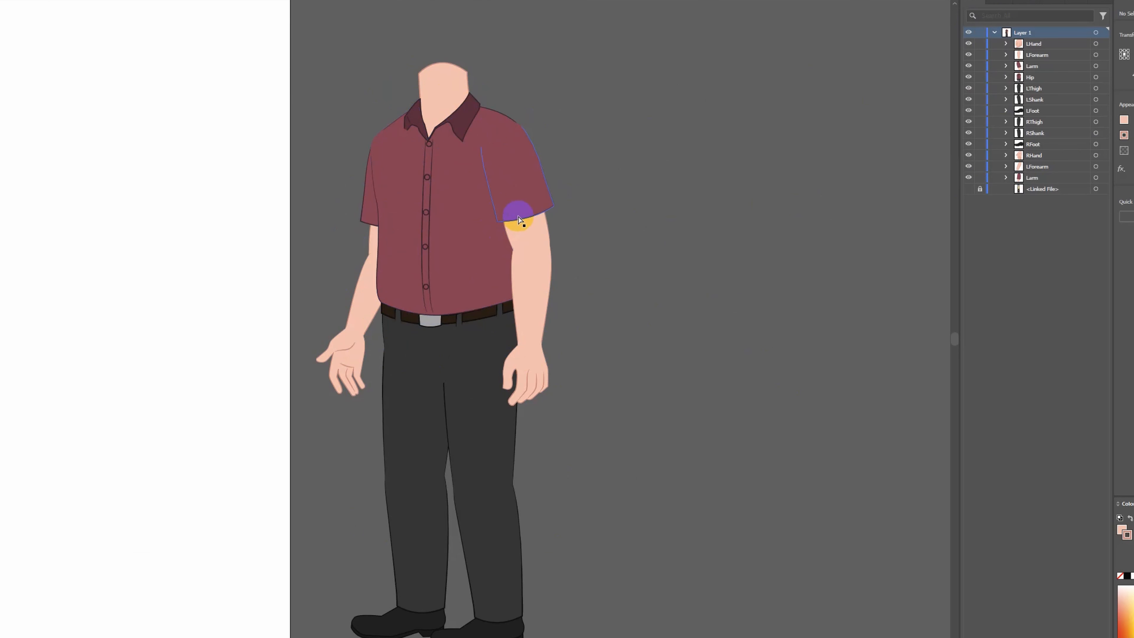